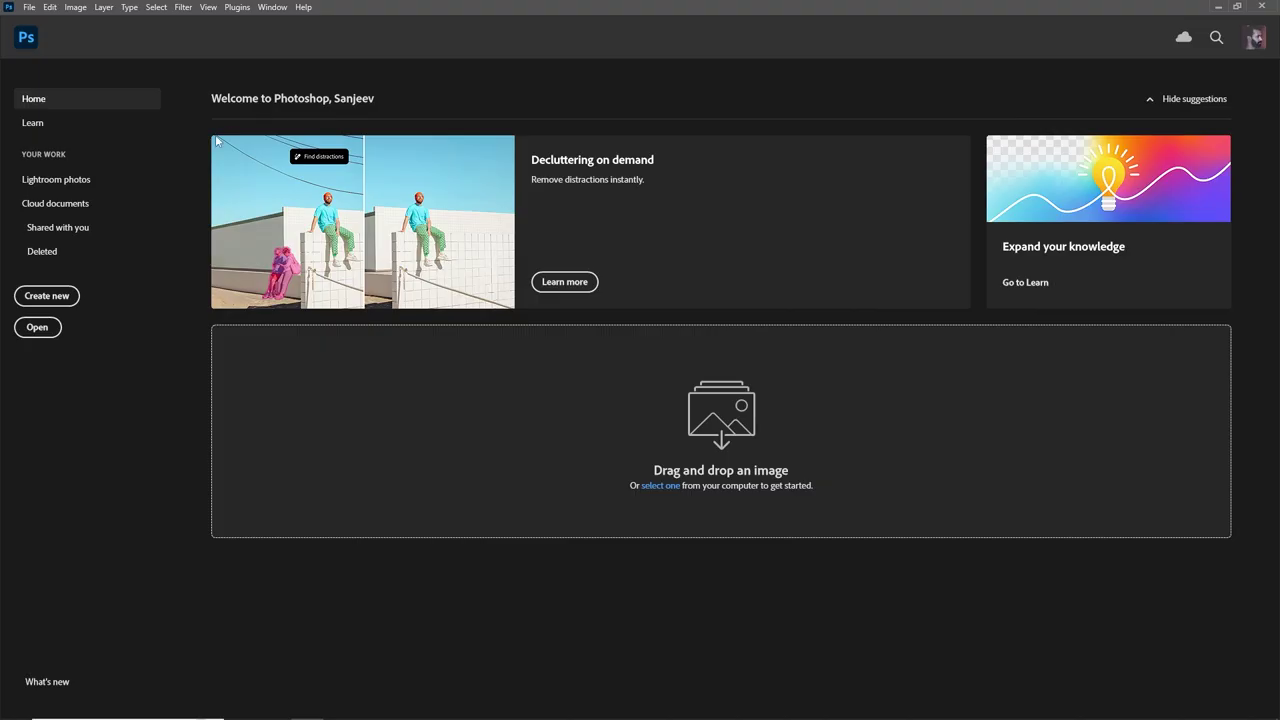
Step: Create a new 2160 × 2160 px, 72 ppi white document named Burger
left_click(40, 297)
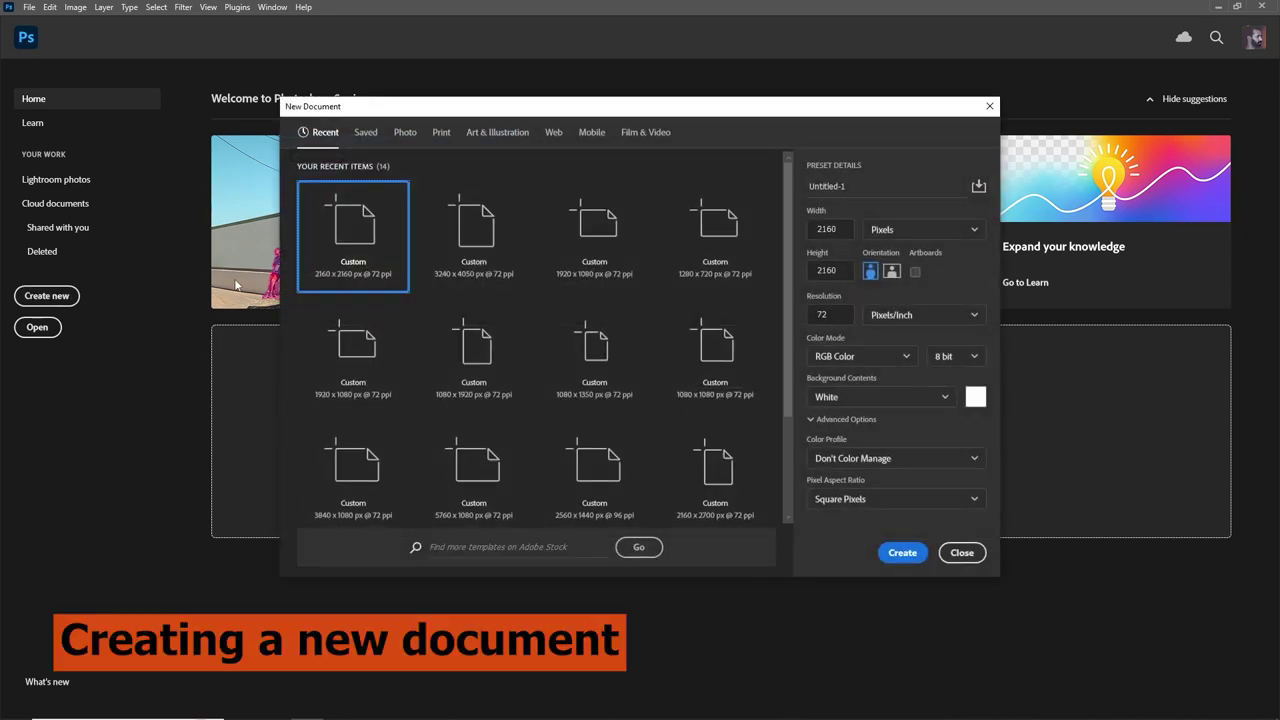
left_click(860, 187)
type("Burger")
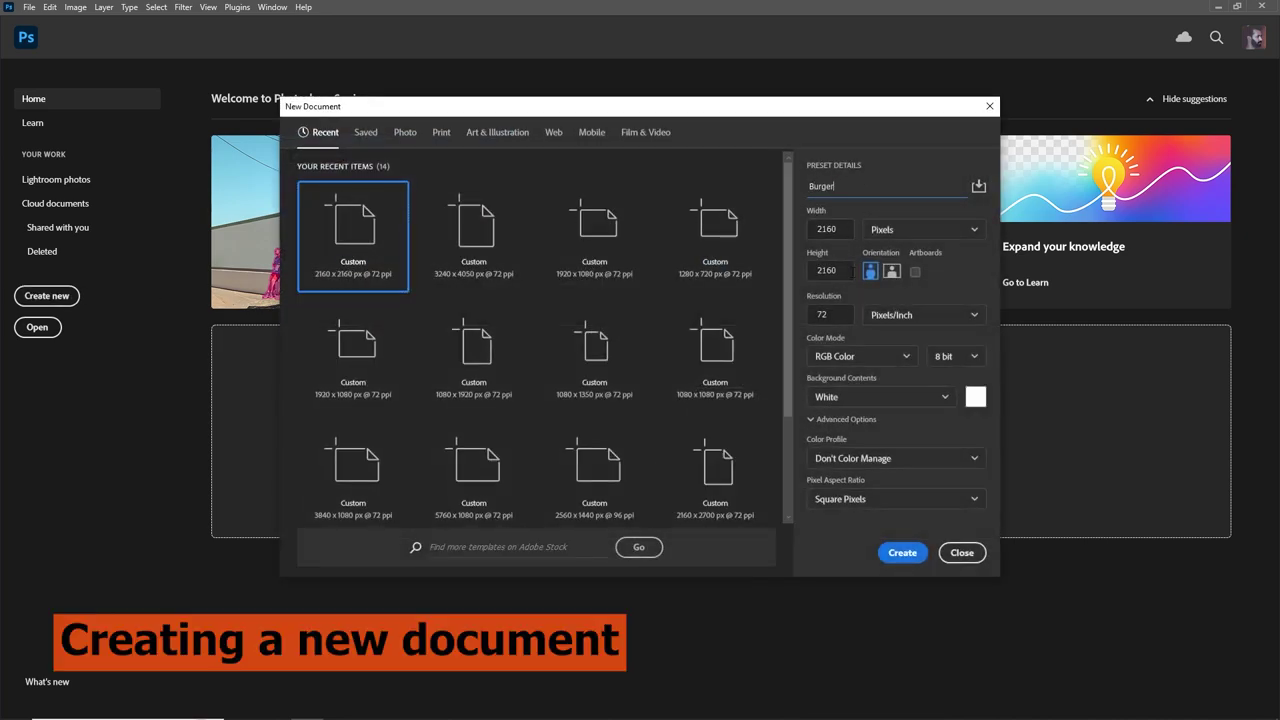
left_click(888, 550)
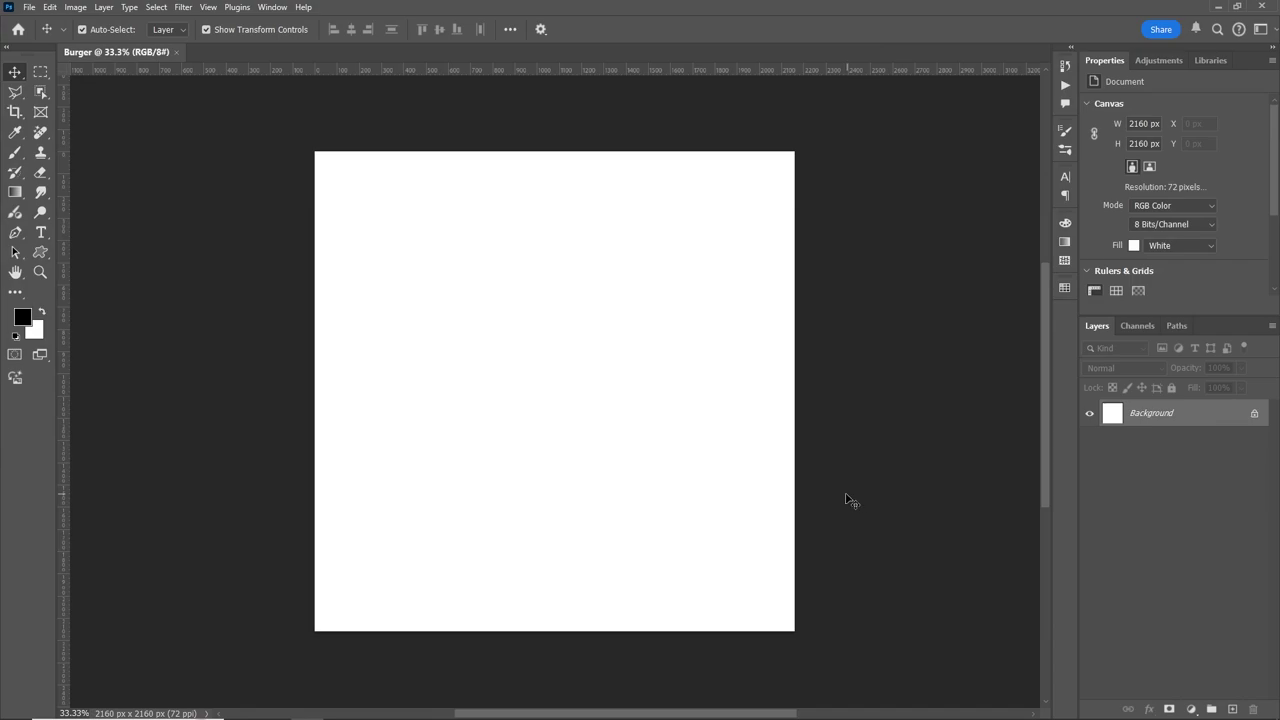
Step: Add a new layer group and name it BG above the Background layer
key("z")
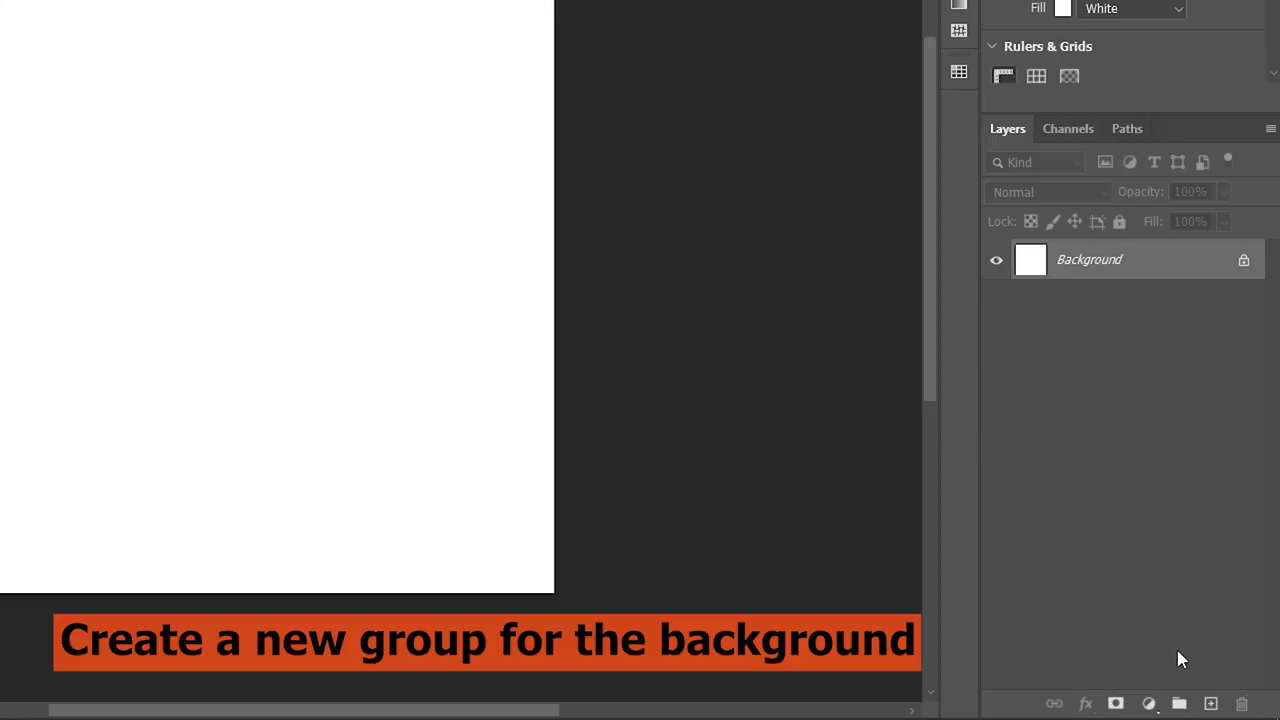
left_click(1179, 704)
type("BG")
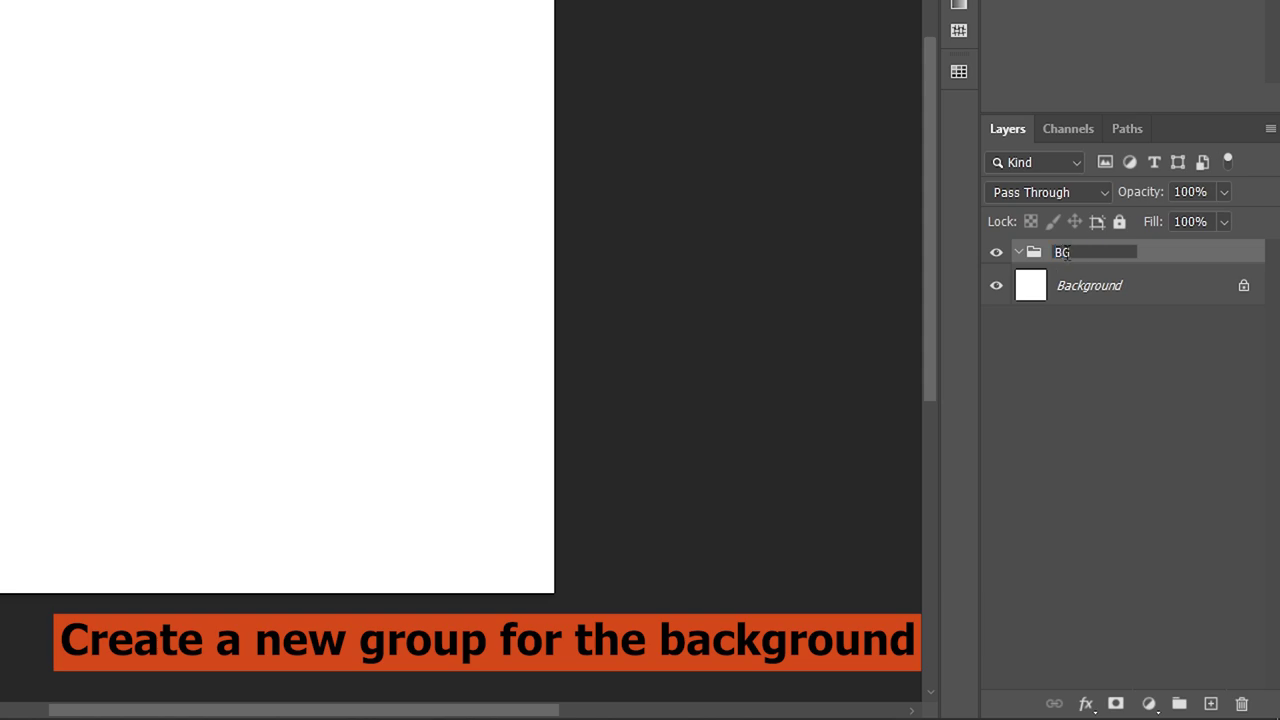
key("Return")
Step: Add a Gradient Fill layer using the red Highlight Gradients preset
left_click(1157, 704)
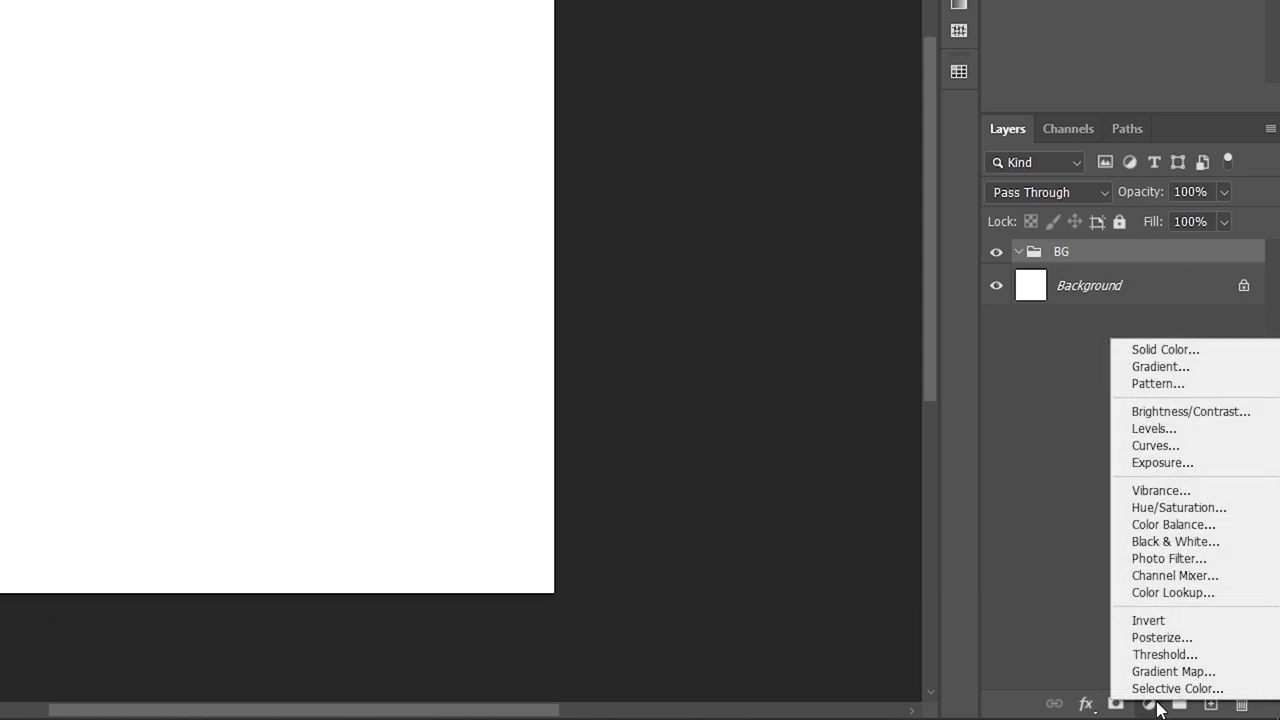
left_click(1203, 369)
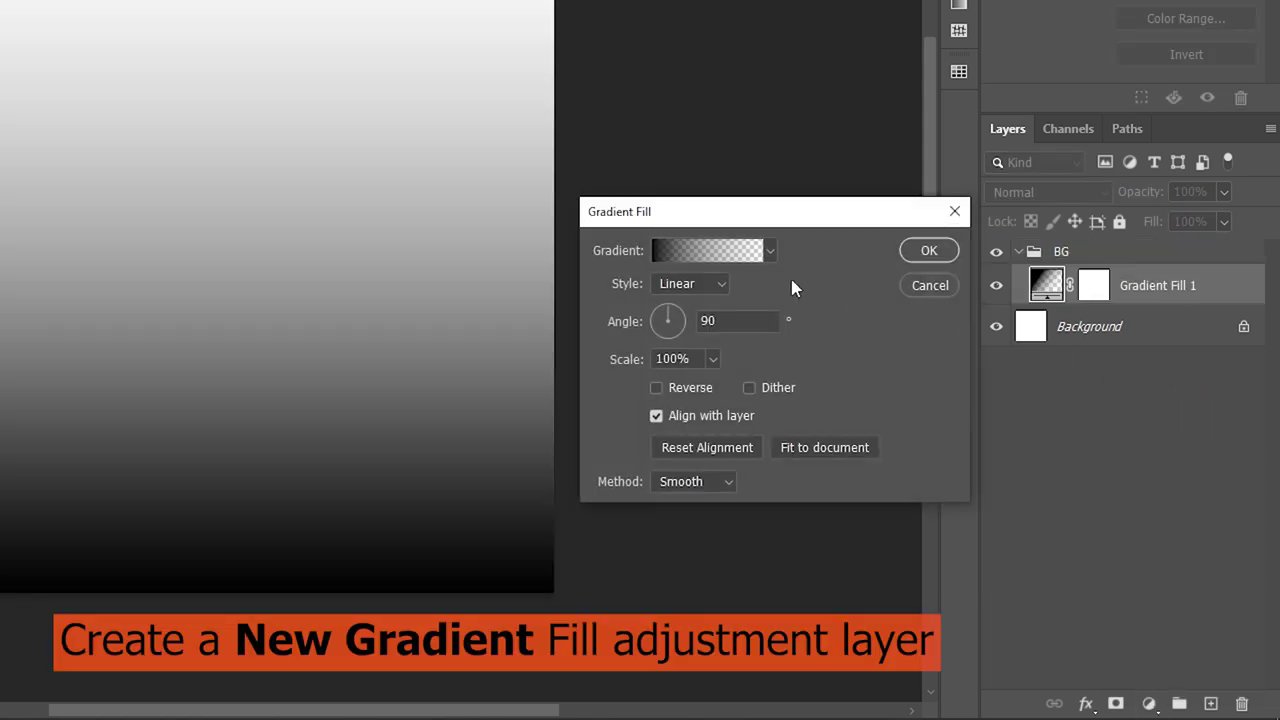
left_click(767, 251)
left_click_drag(793, 352, 751, 469)
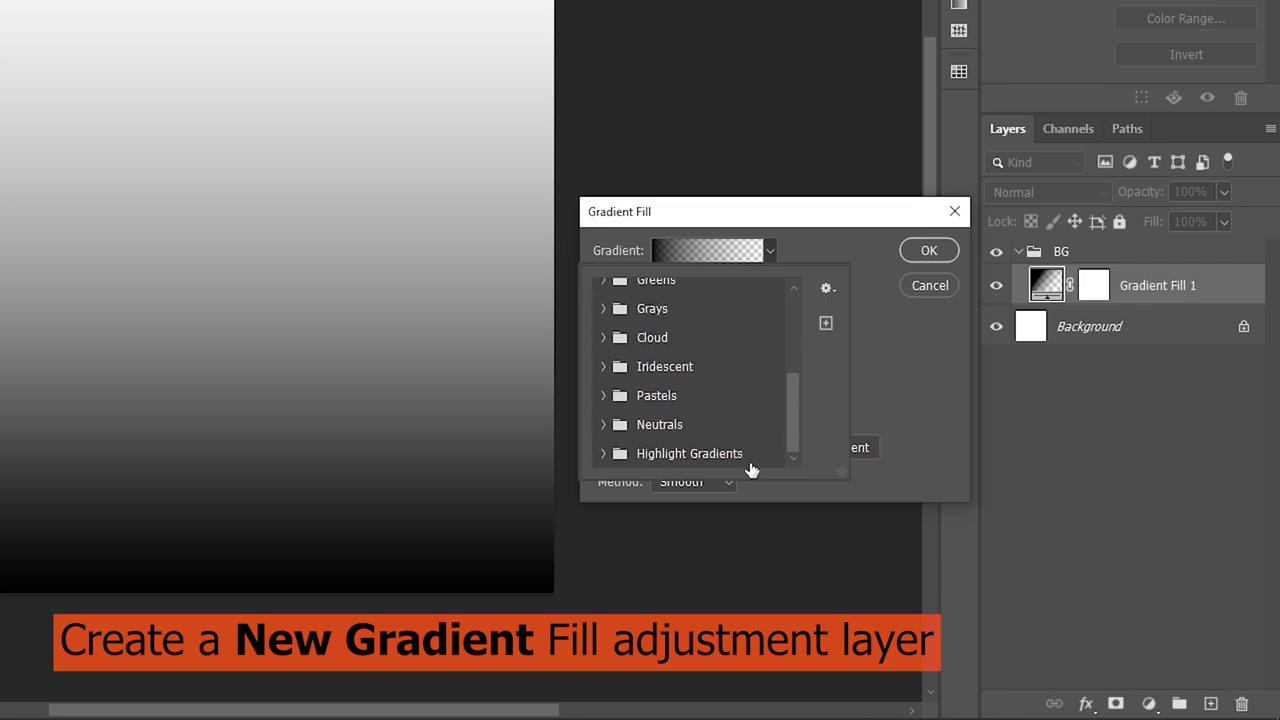
scroll(797, 447, "down", 1)
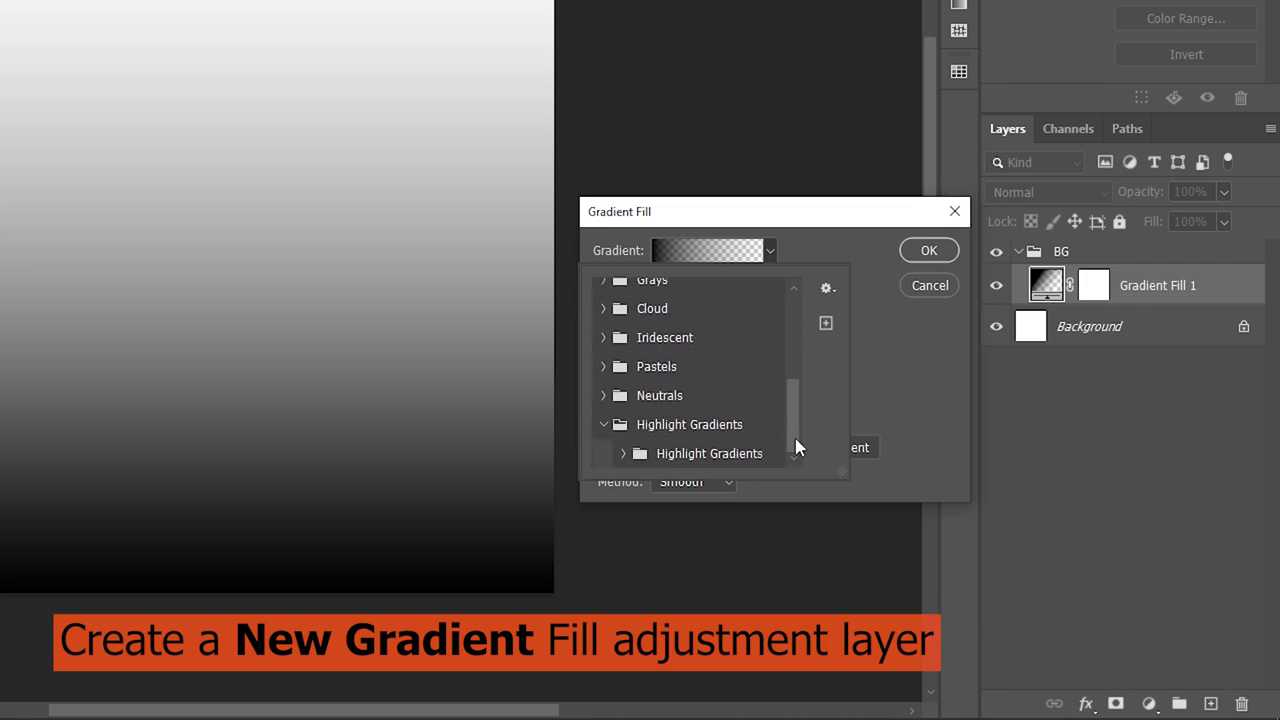
left_click(627, 456)
left_click(648, 461)
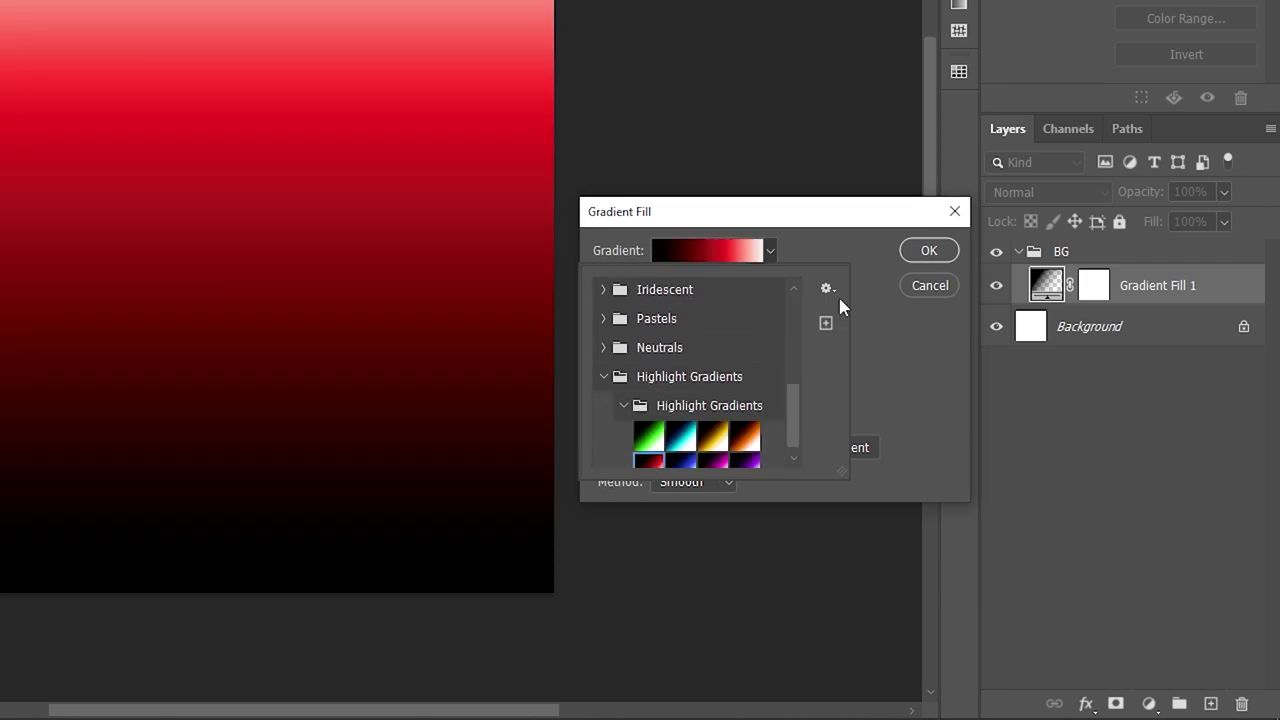
left_click(930, 251)
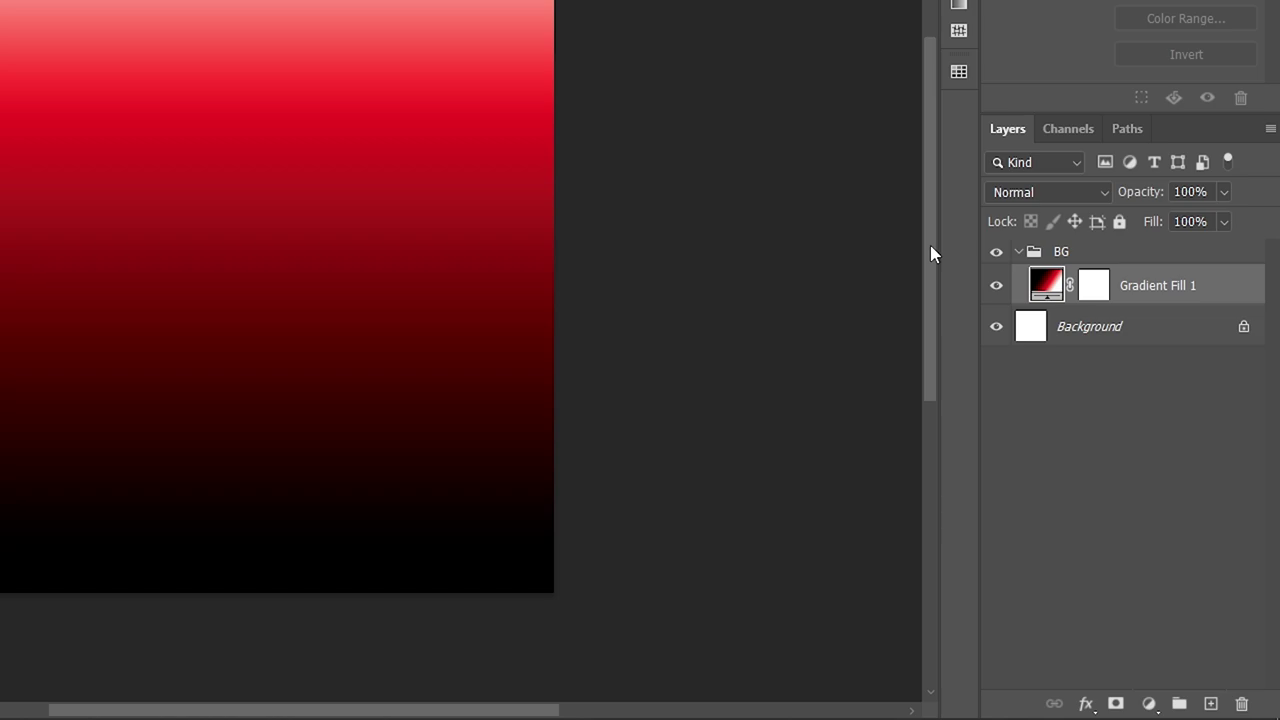
Step: Reverse the gradient so black is on top and make the end stop red
double_click(1046, 285)
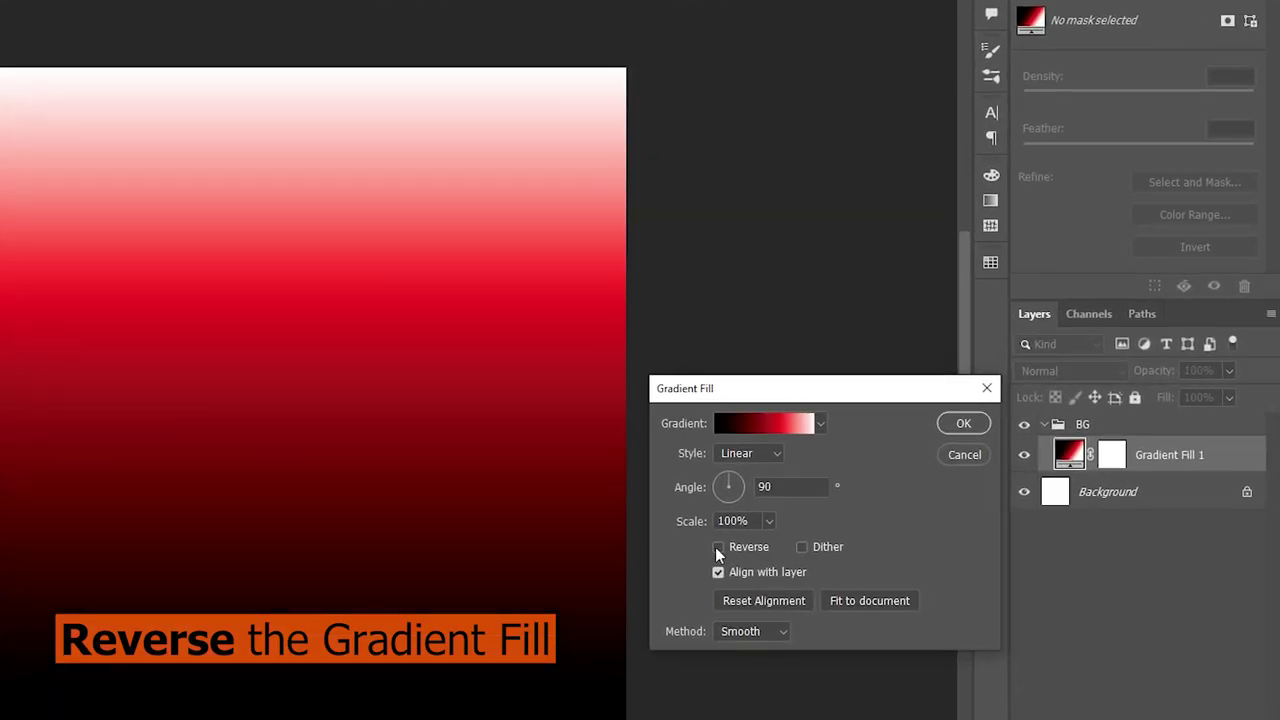
left_click(717, 547)
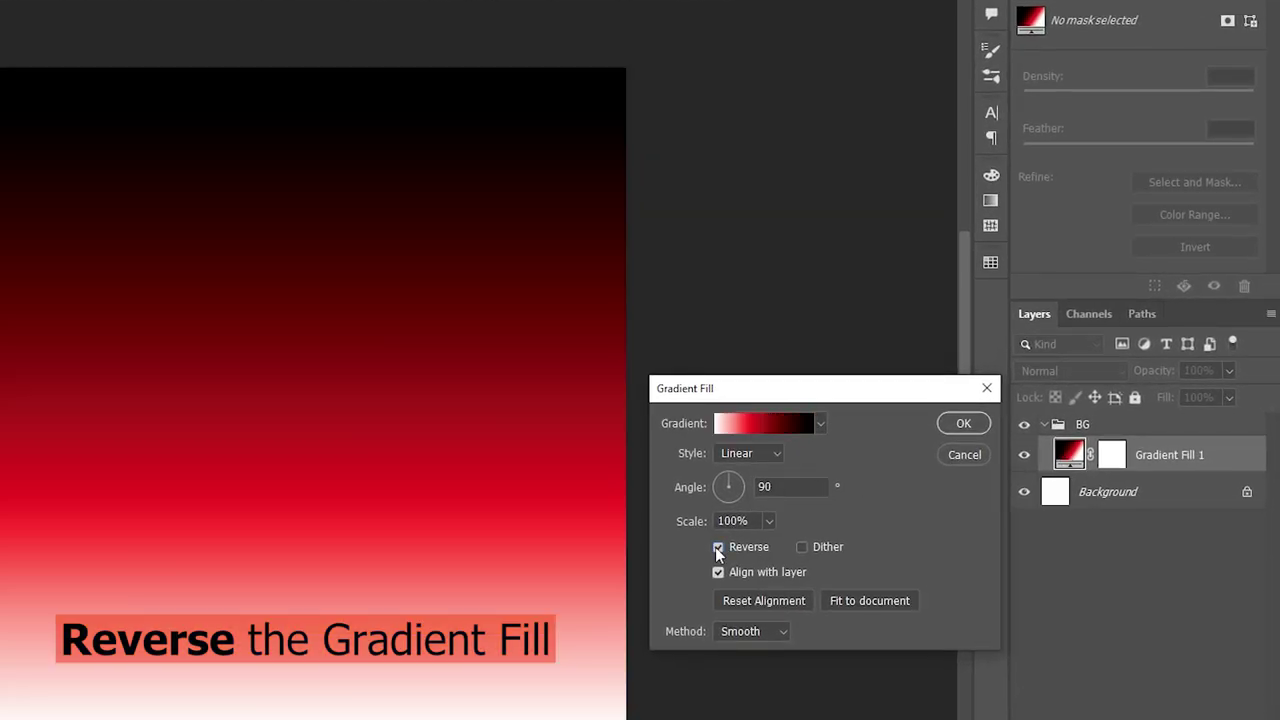
left_click(766, 425)
left_click(851, 597)
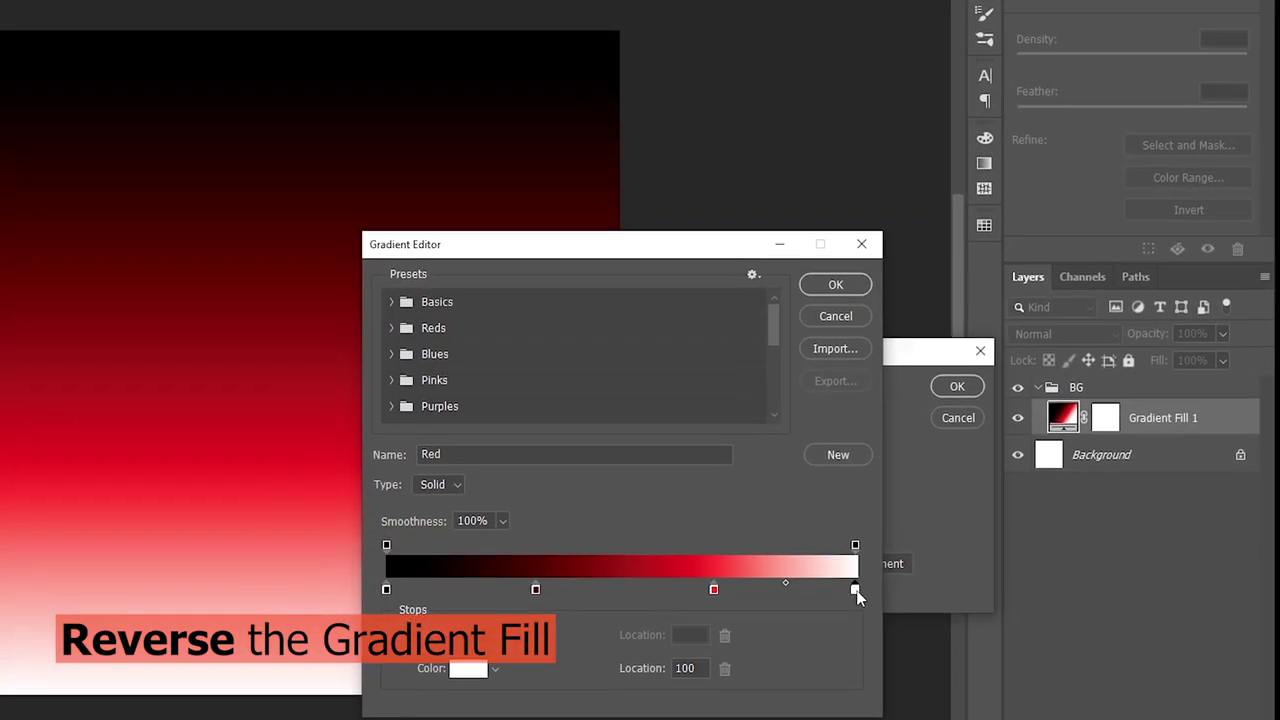
double_click(851, 597)
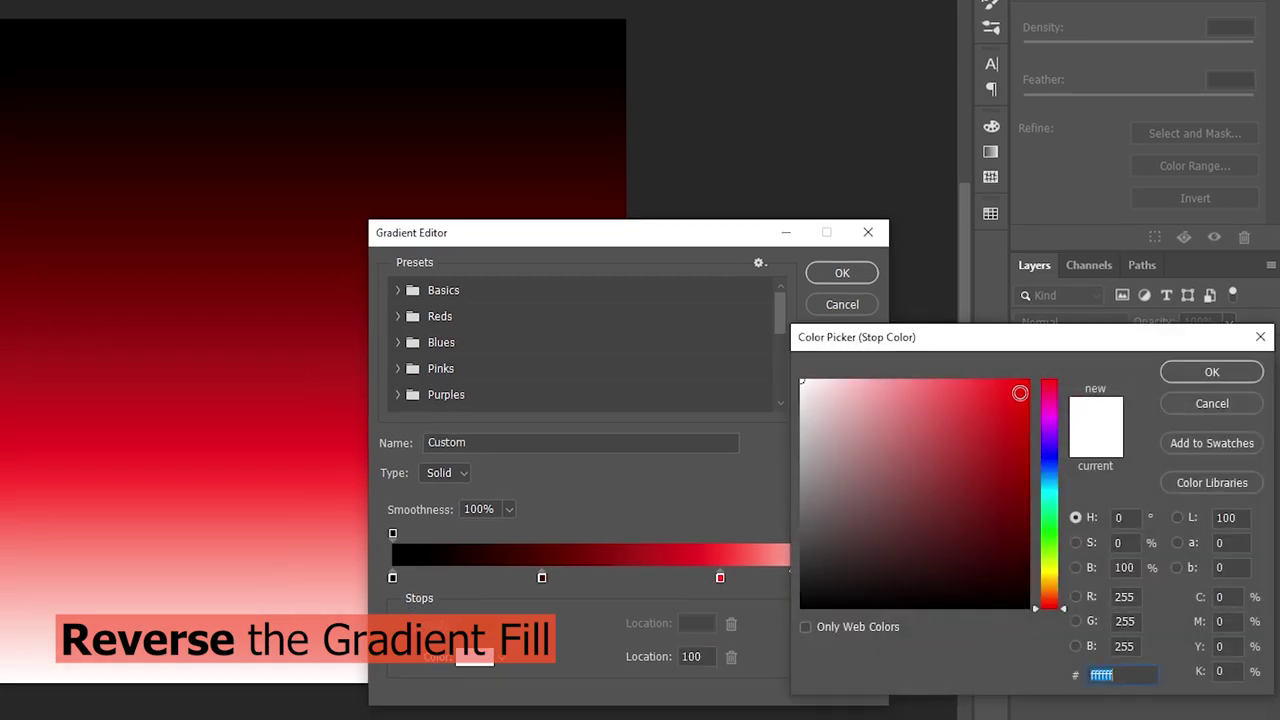
left_click(760, 554)
left_click(1207, 374)
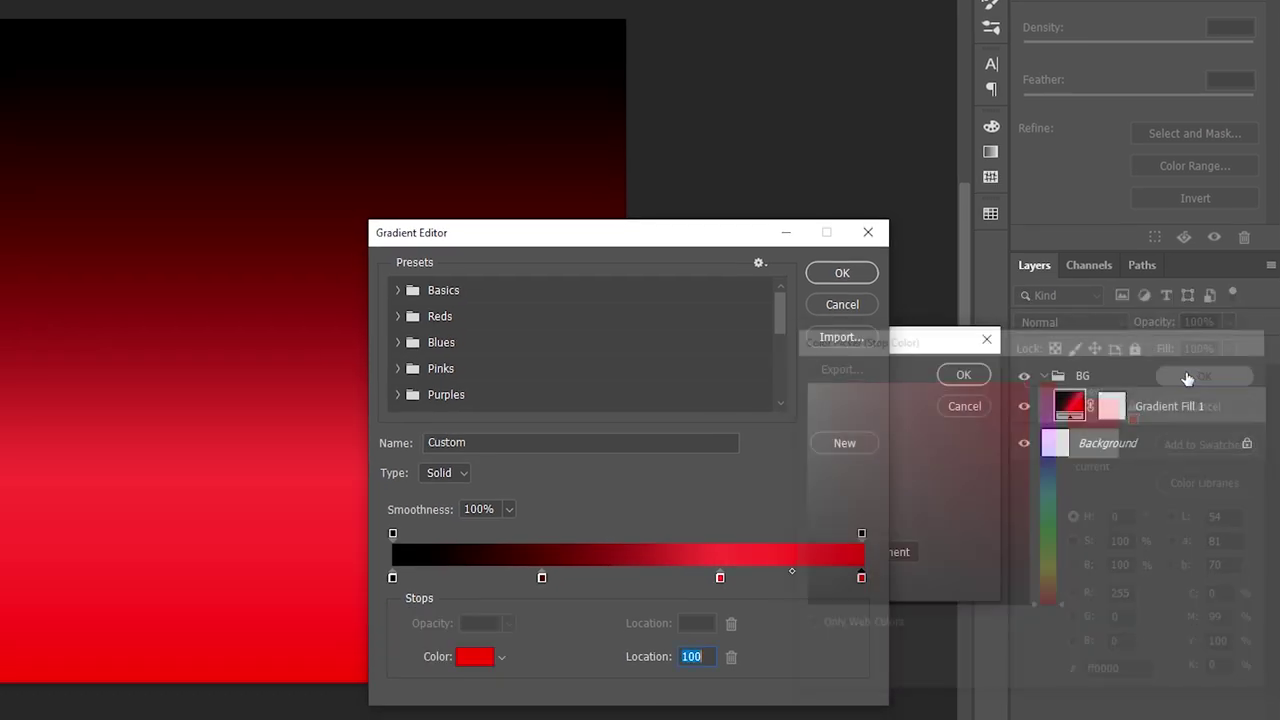
Step: Recolour the location-70 stop to deep red d80404 and apply the gradient fill
double_click(720, 578)
left_click_drag(1026, 396, 1024, 414)
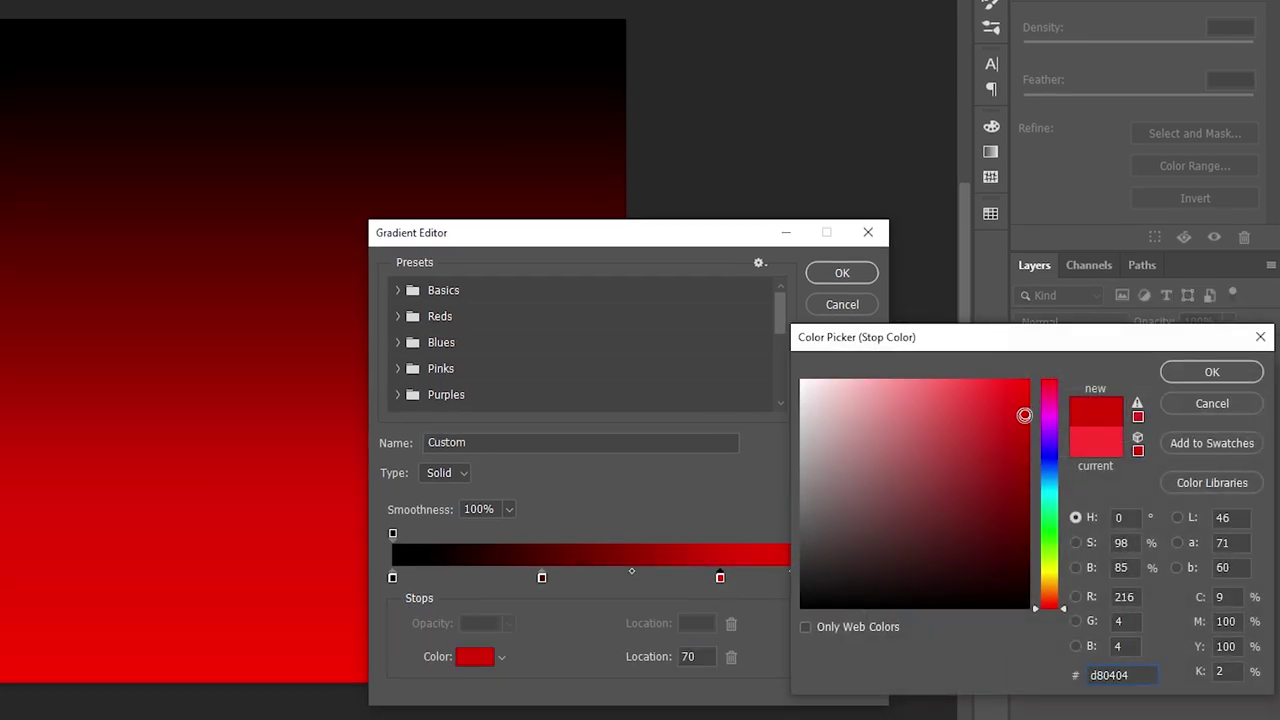
left_click(1210, 373)
left_click(844, 276)
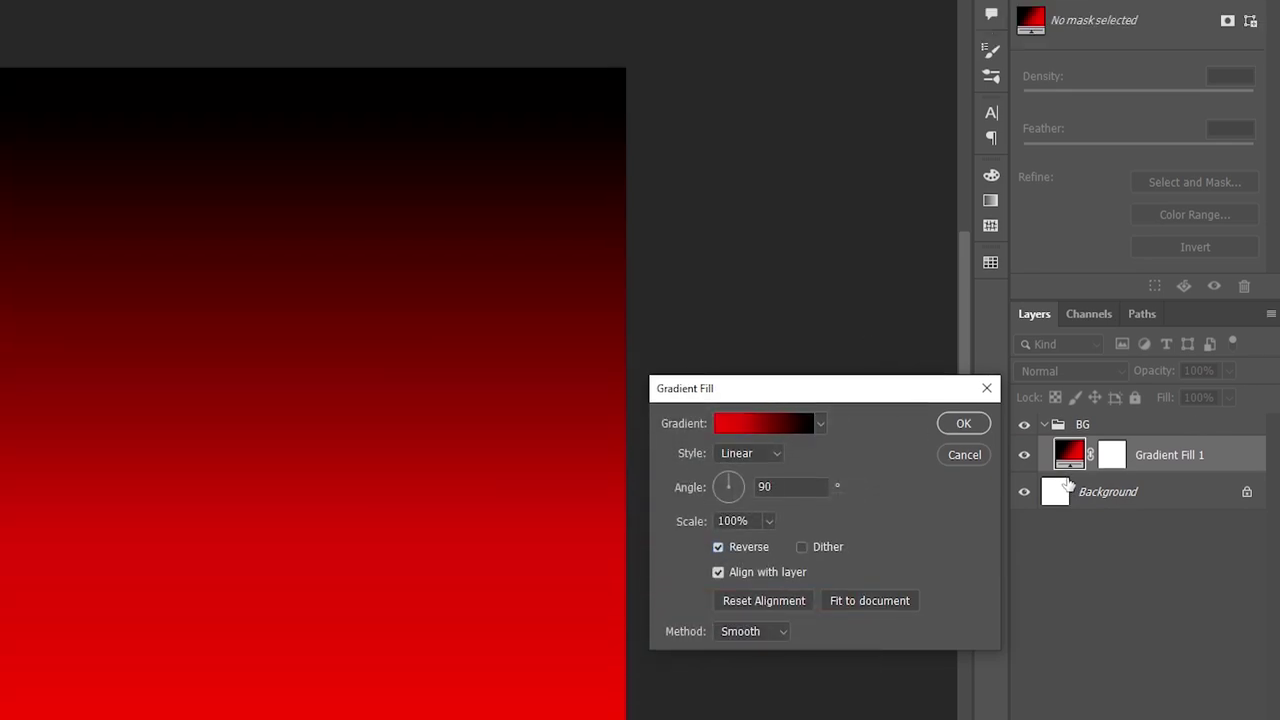
left_click(963, 424)
left_click(721, 428)
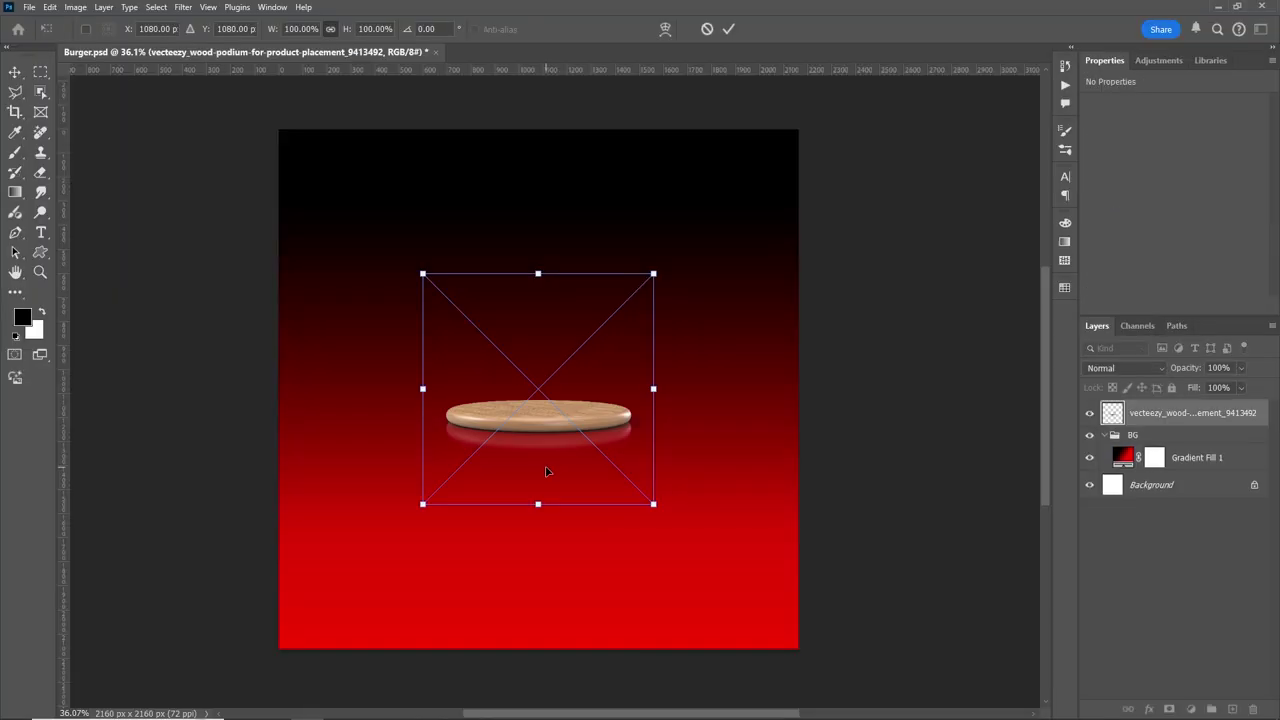
Step: Move and enlarge the placed podium, then centre it horizontally on the canvas
left_click_drag(548, 471, 519, 591)
left_click_drag(518, 379, 521, 266)
left_click_drag(541, 424, 538, 451)
left_click(728, 30)
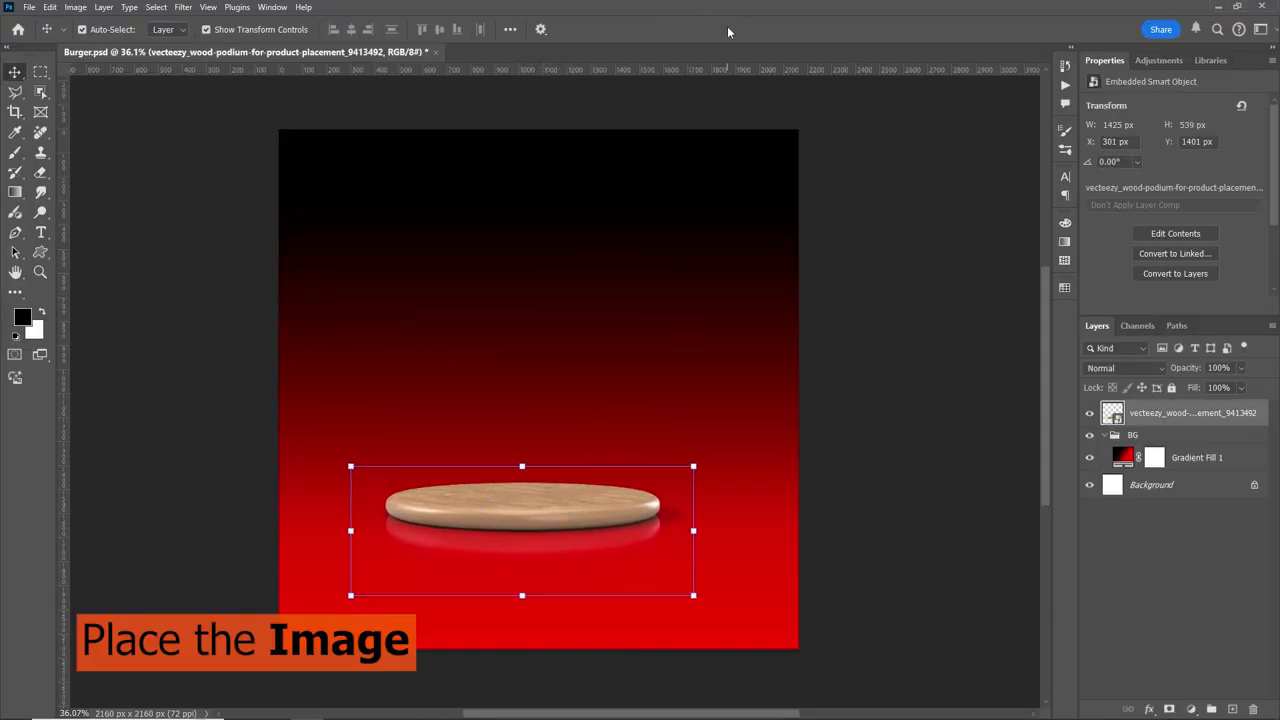
left_click(510, 30)
left_click(535, 170)
left_click(459, 67)
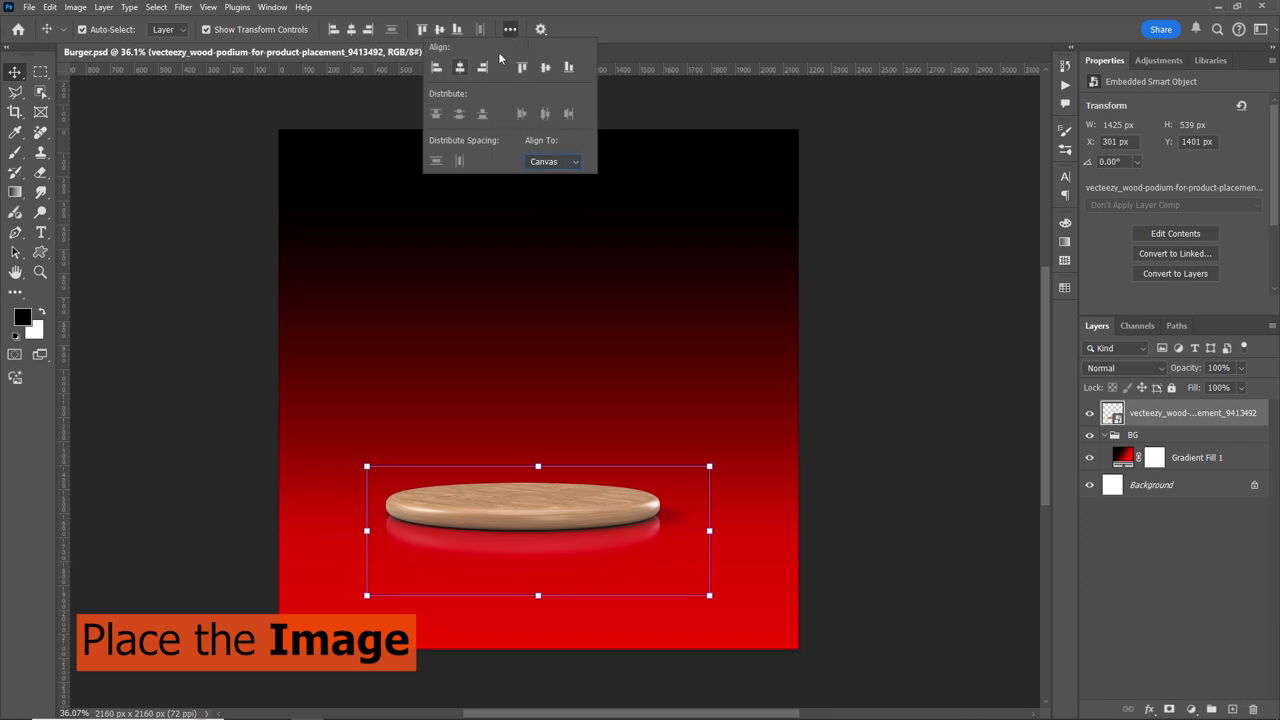
left_click(868, 283)
Step: Lower the podium, scale it wider with Free Transform, and recentre it horizontally
mouse_move(560, 554)
left_mouse_down()
mouse_move(606, 503)
mouse_move(578, 383)
mouse_move(562, 420)
left_mouse_up()
key("ctrl+t")
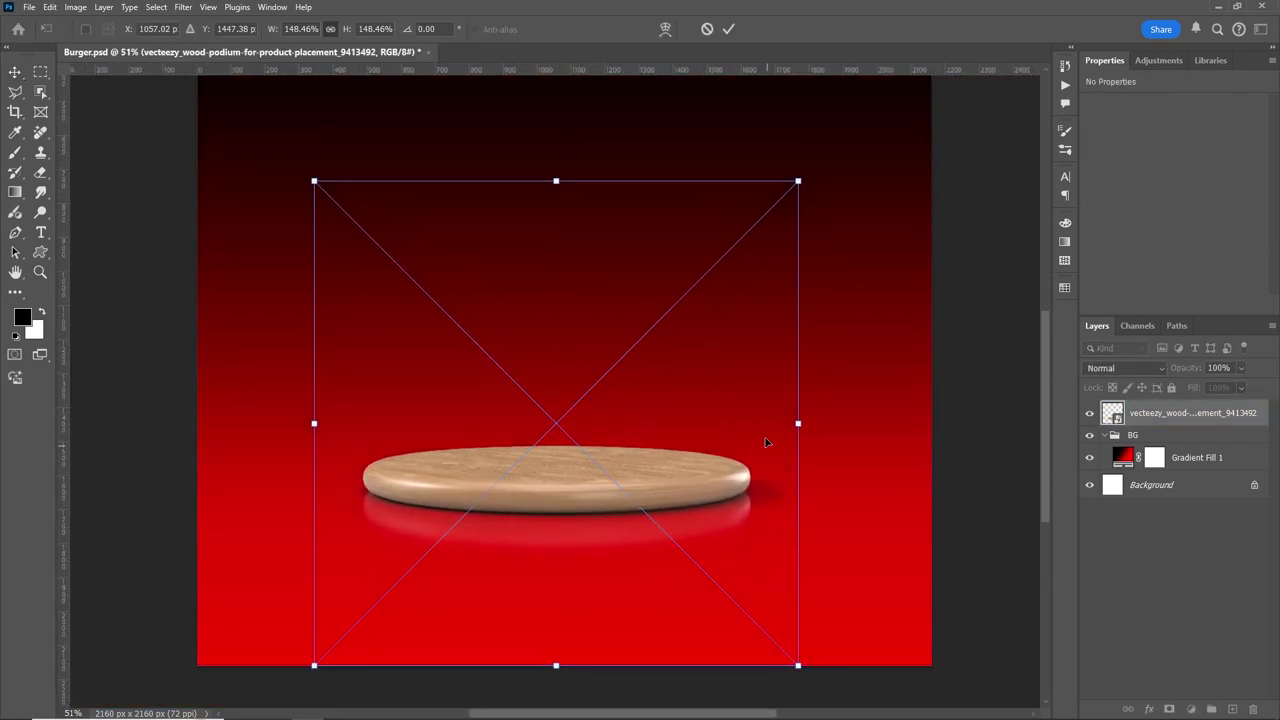
left_click_drag(797, 423, 882, 423)
left_click(730, 29)
left_click(351, 29)
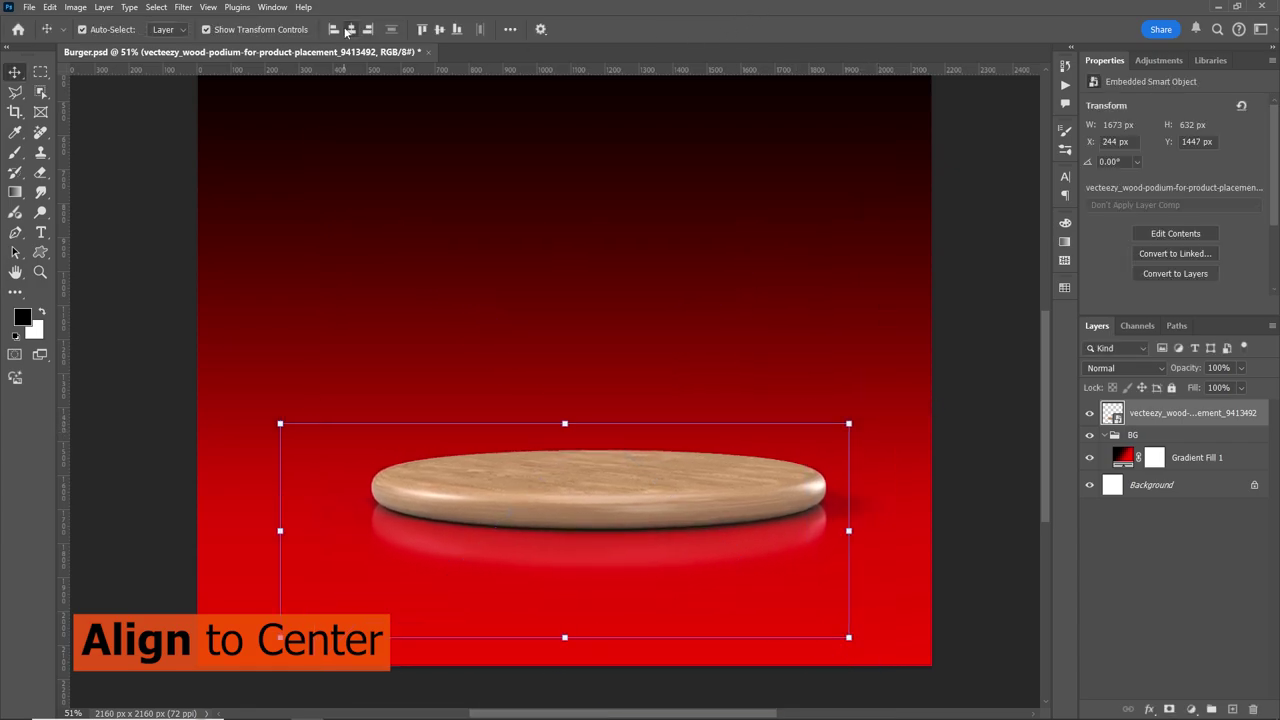
left_click(964, 307)
left_click(1160, 413)
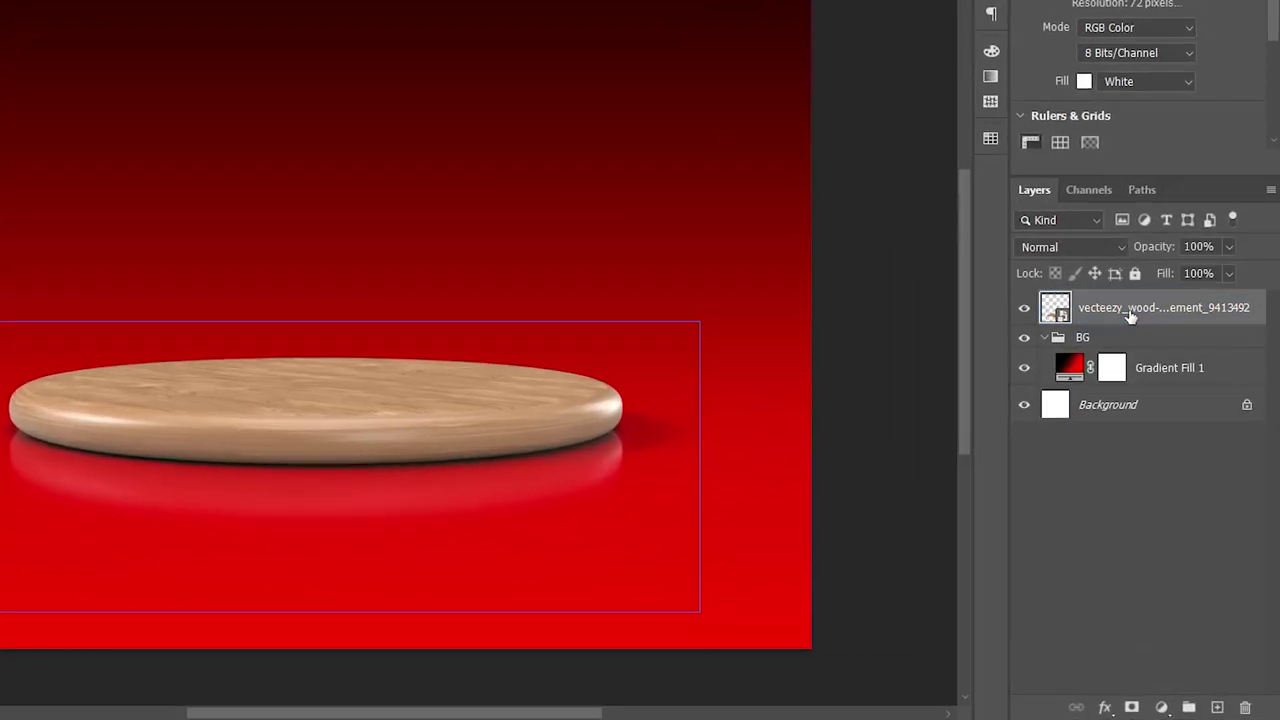
Step: Add a Hue/Saturation adjustment layer clipped to the podium only
left_click(1161, 710)
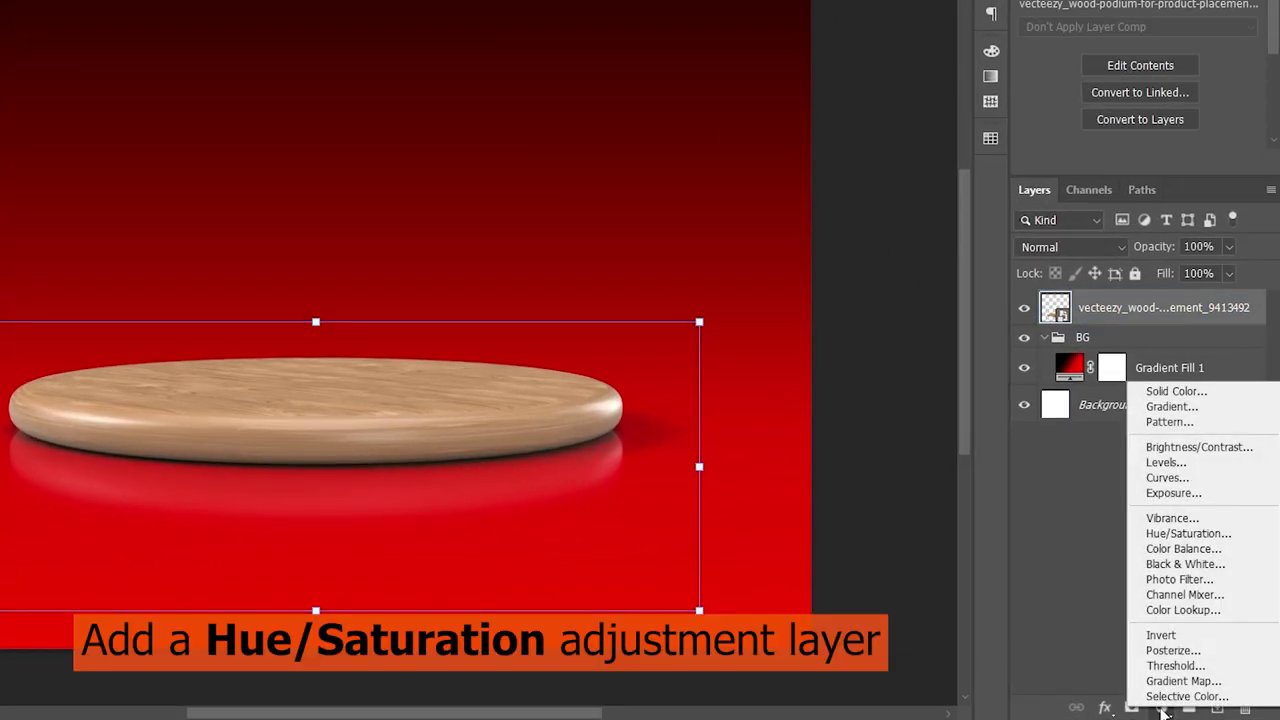
left_click(1188, 533)
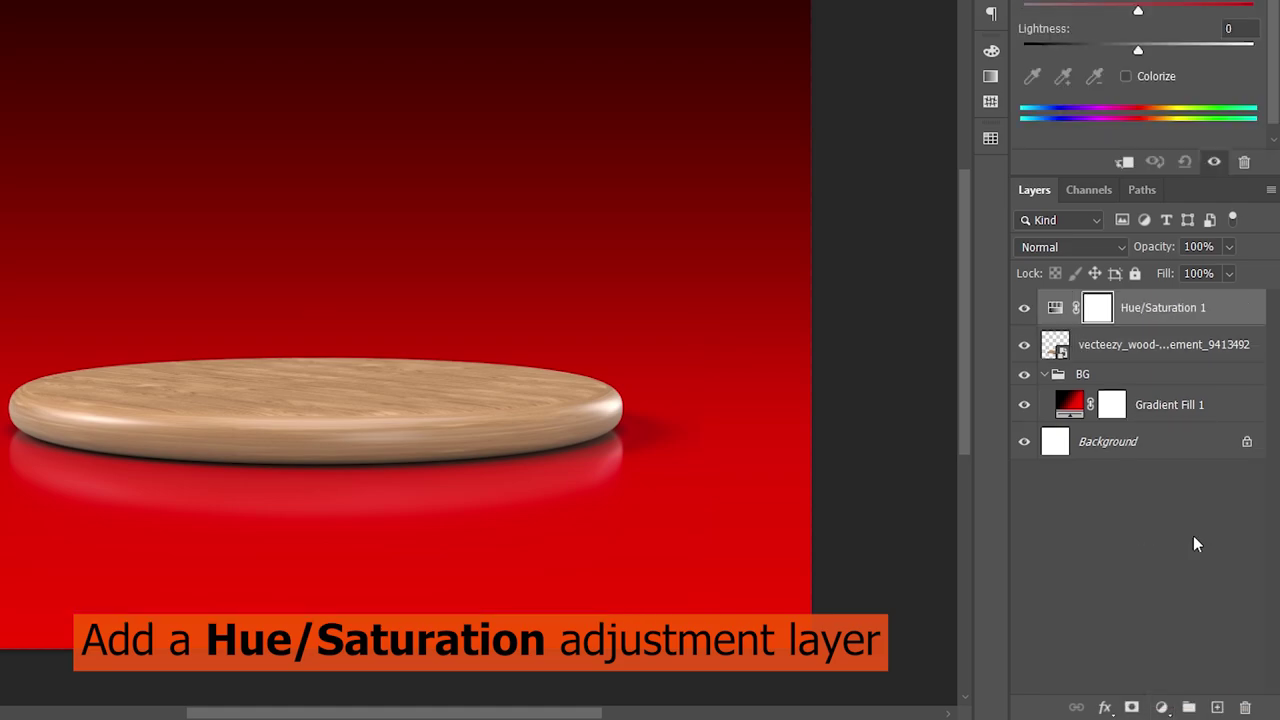
left_click(1123, 362)
left_click(1152, 328)
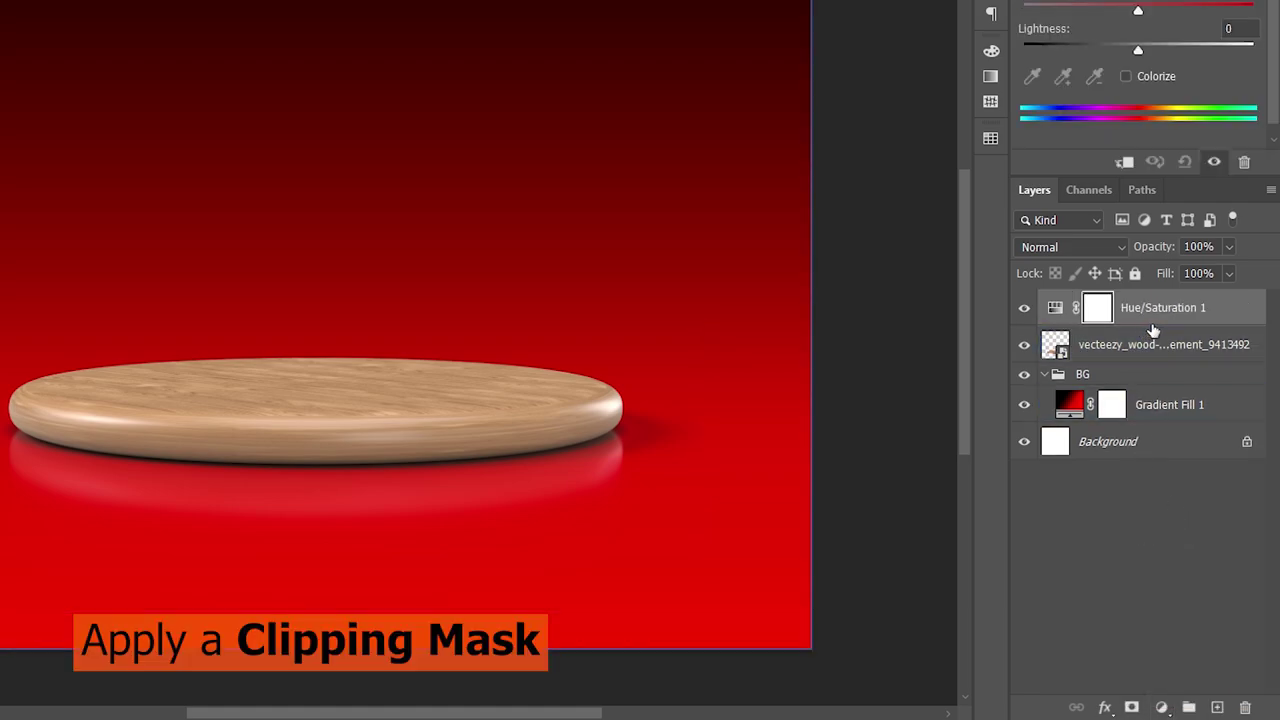
left_click(1152, 320, "alt")
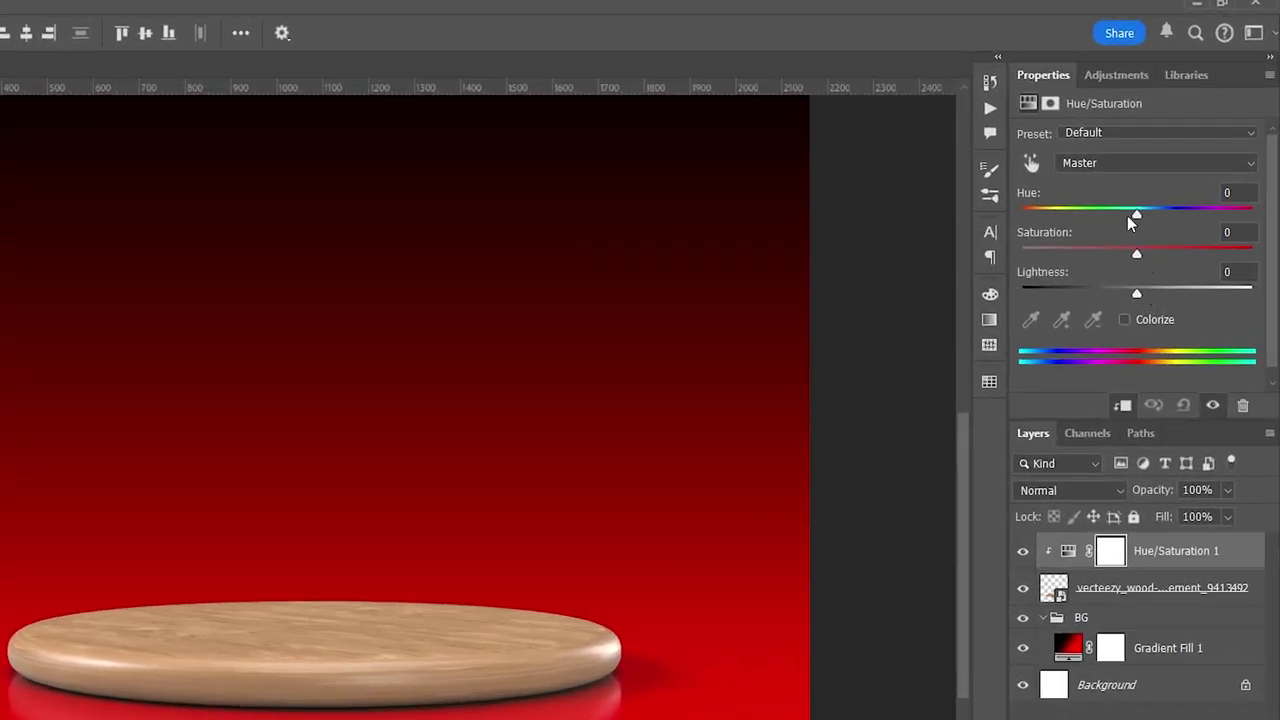
Step: Set Hue -22, Saturation +84 and Lightness -13 to turn the podium red
left_click_drag(1136, 213, 1098, 219)
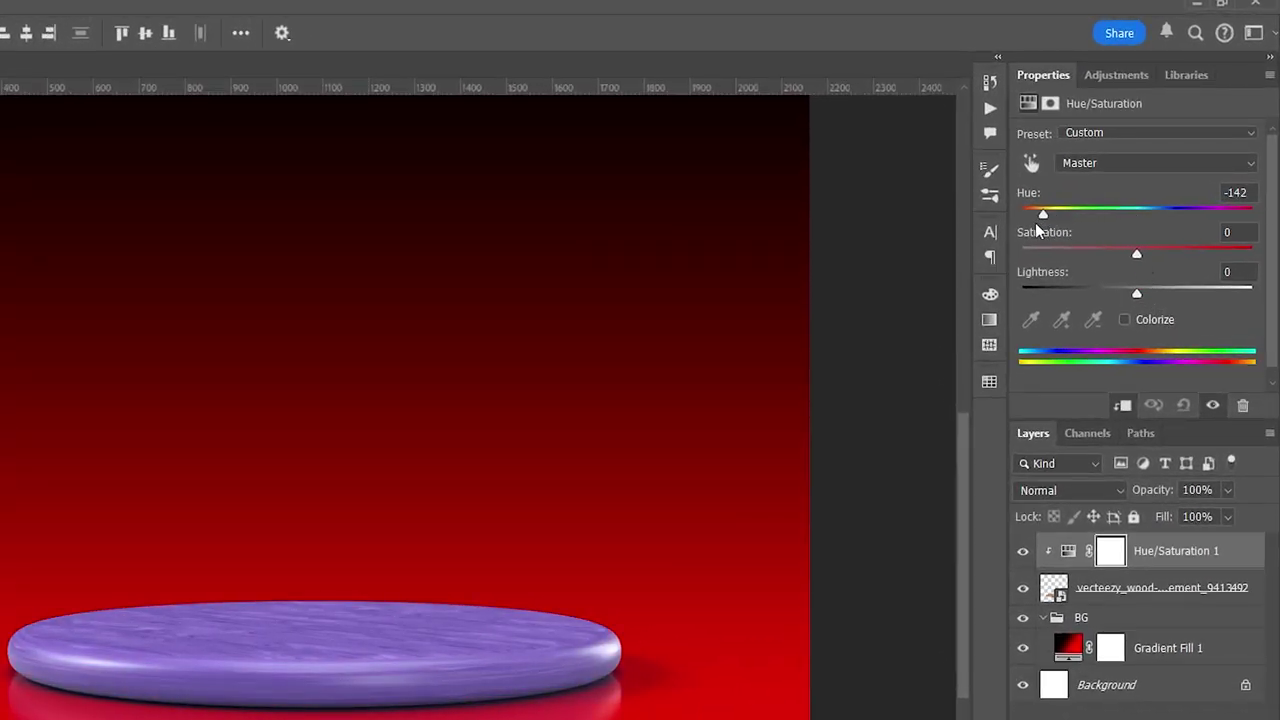
left_click_drag(1138, 258, 1240, 258)
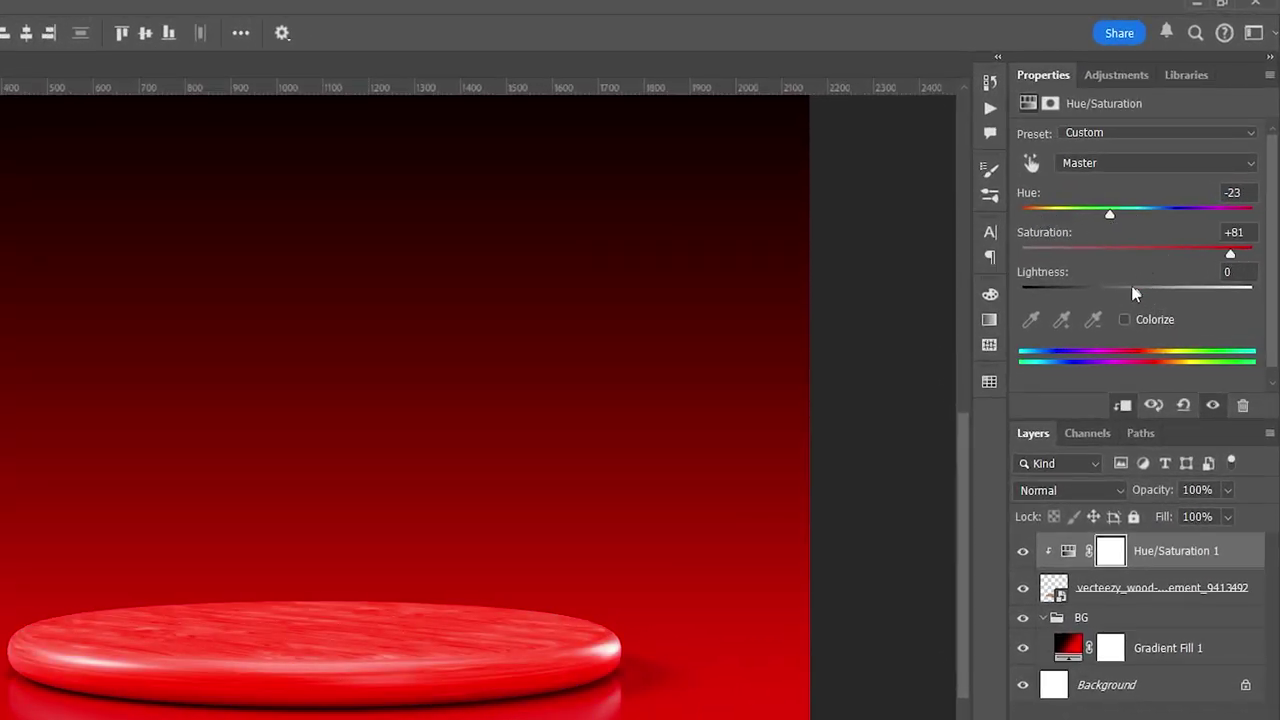
left_click_drag(1134, 293, 1122, 293)
left_click_drag(1230, 254, 1218, 258)
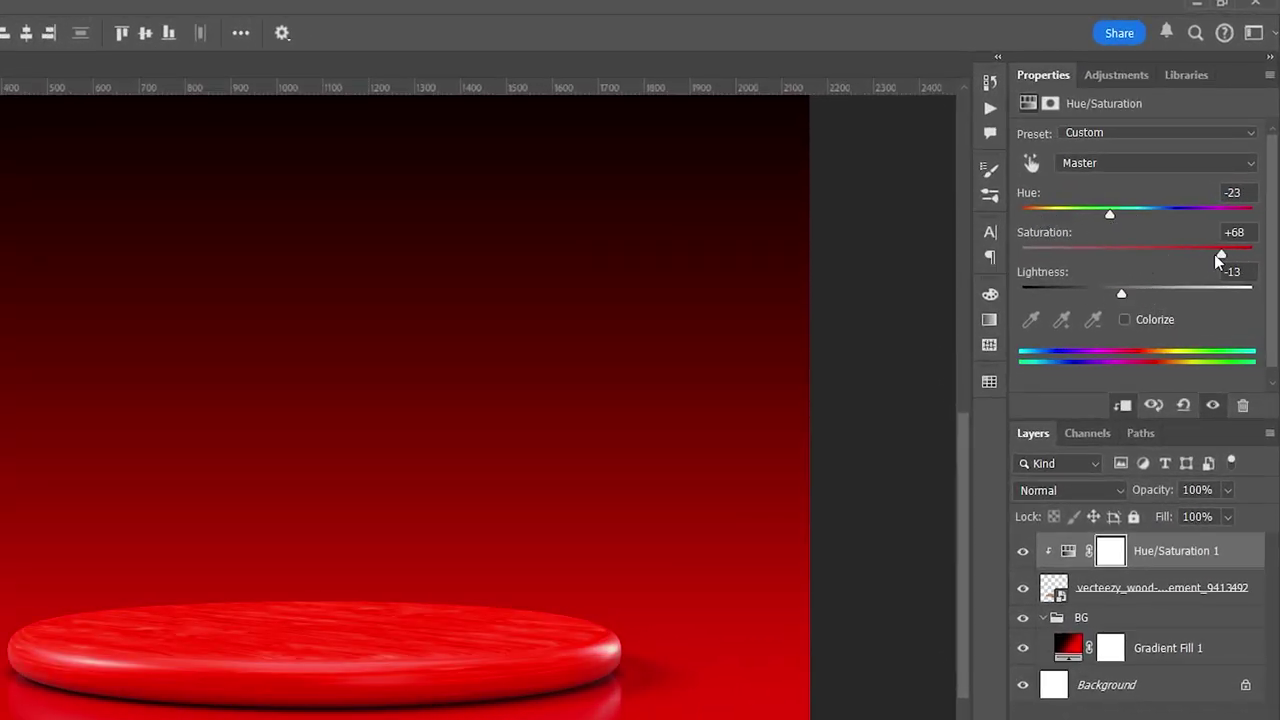
double_click(1235, 255)
left_click_drag(1138, 258, 1244, 258)
left_click(1140, 708)
key("z")
left_click_drag(687, 505, 644, 502)
scroll(754, 326, "down", 2)
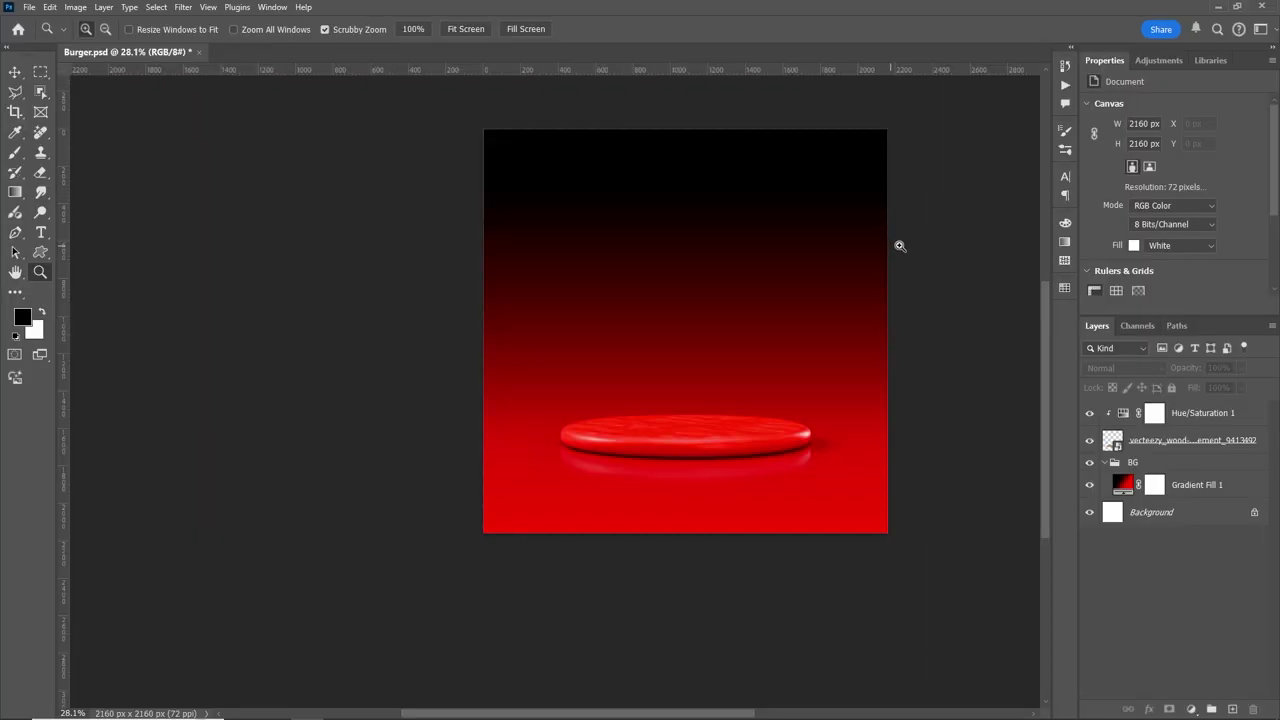
Step: Scale the placed burger up onto the podium and nudge it down to rest there
scroll(903, 245, "up", 1)
key("v")
left_click_drag(646, 397, 657, 509)
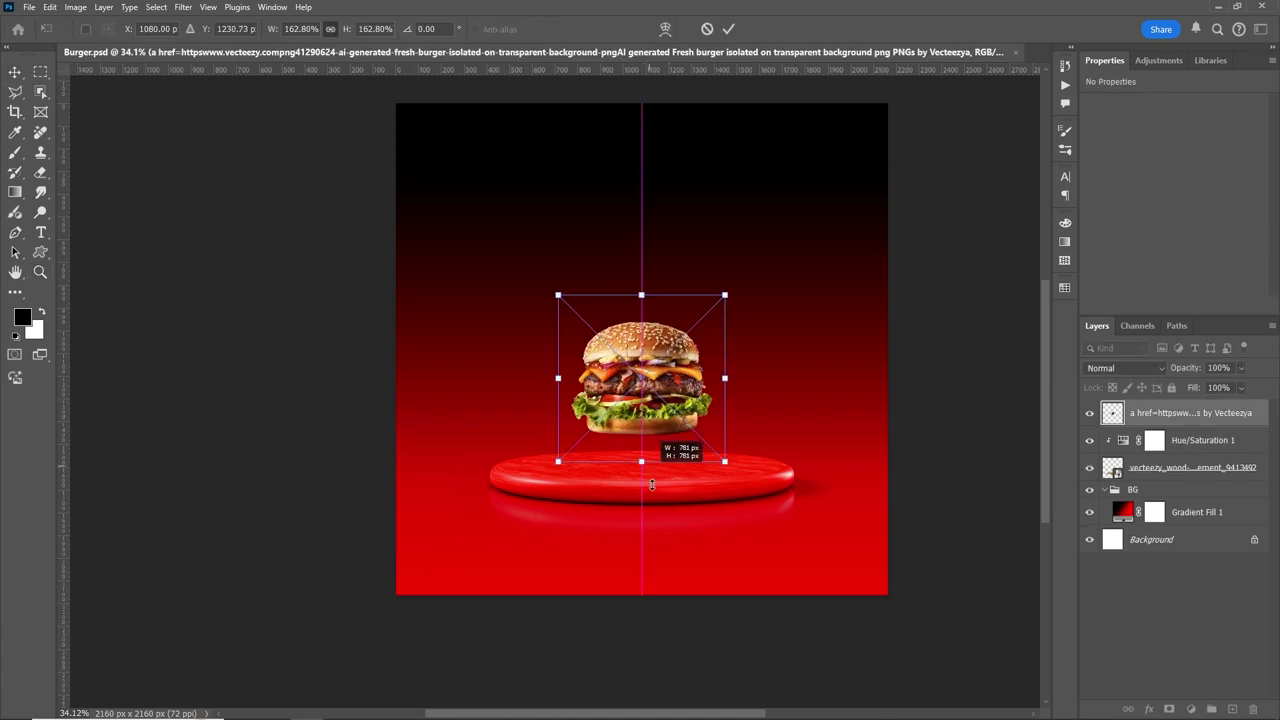
left_click_drag(642, 304, 660, 222)
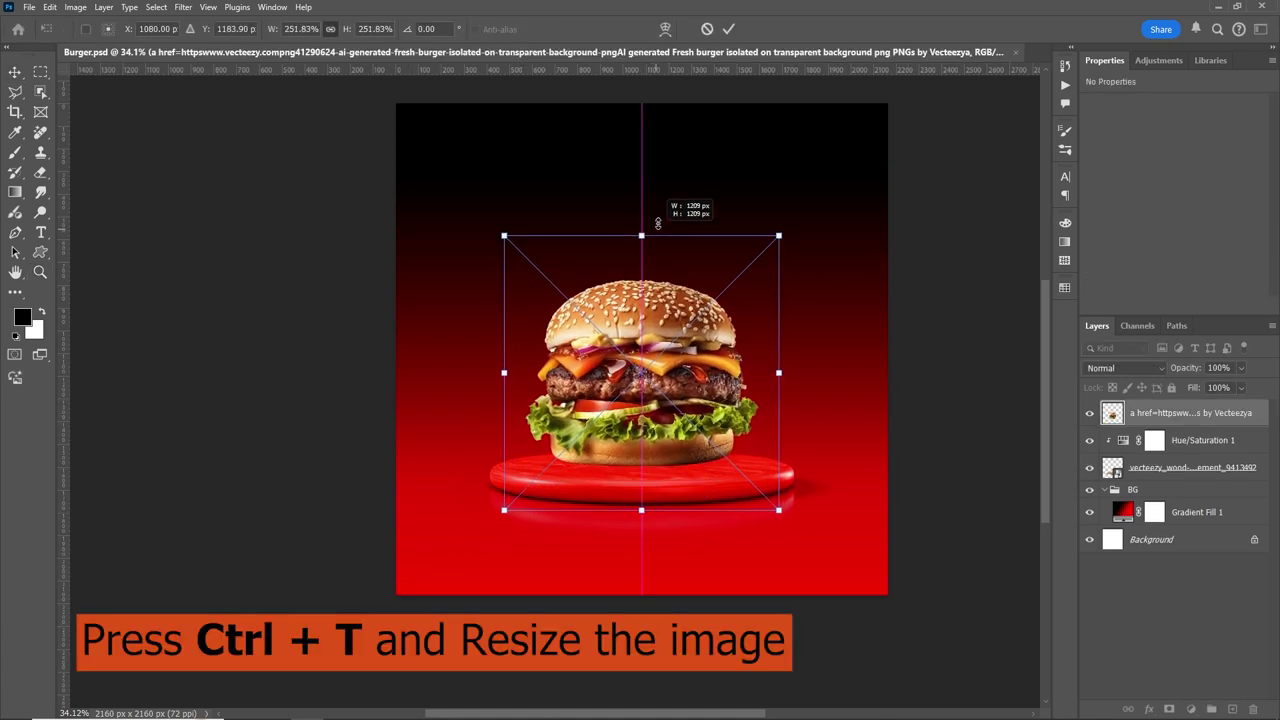
left_click(729, 30)
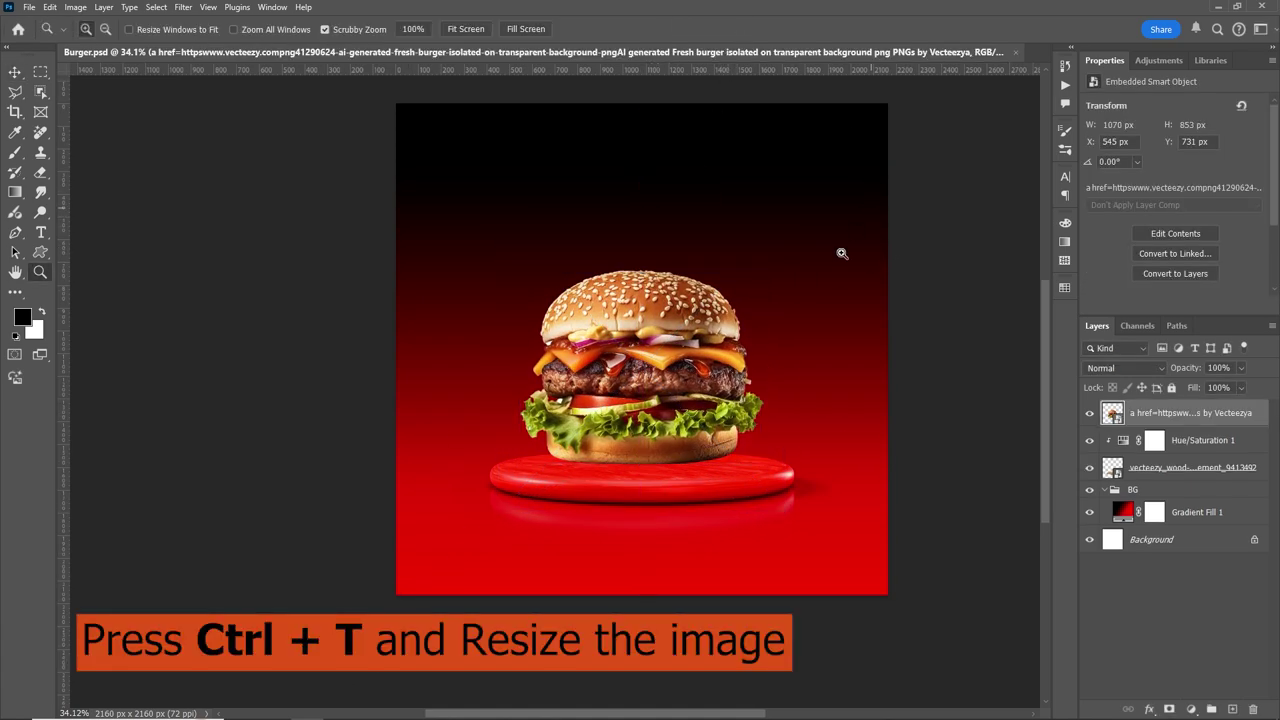
left_click(685, 400)
key("v")
left_click_drag(648, 435, 656, 462)
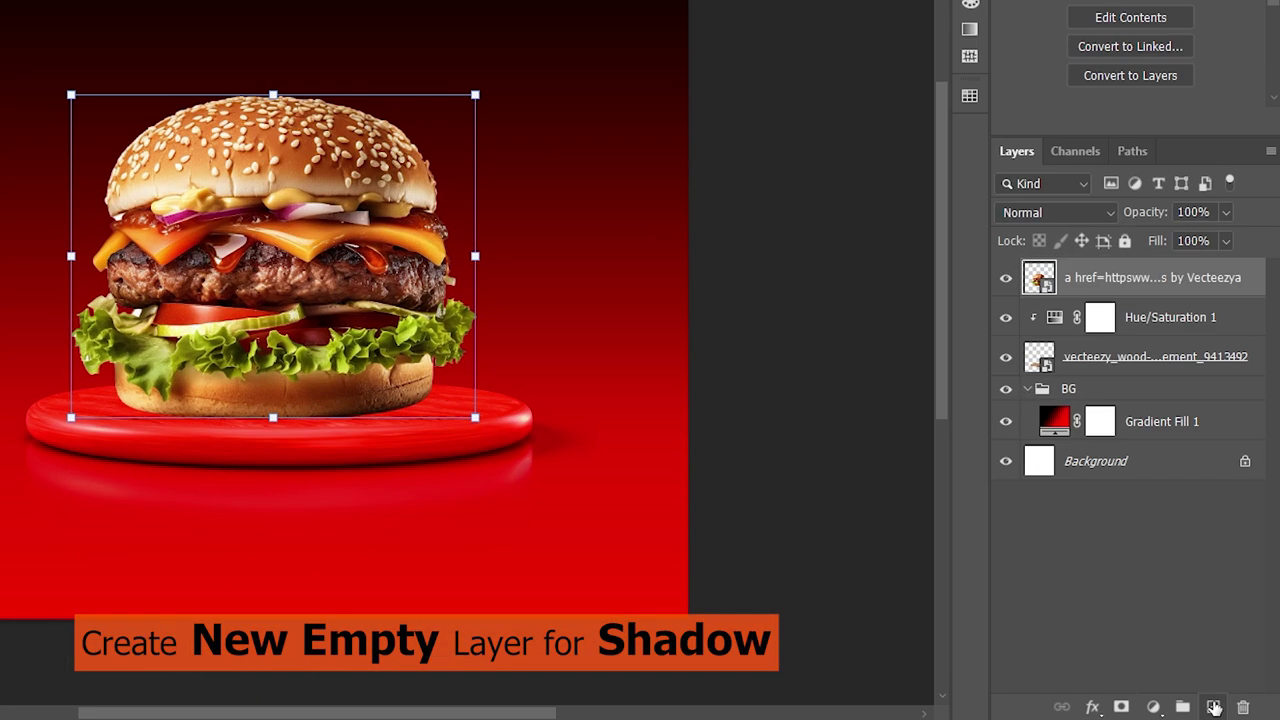
Step: Paint a soft black shadow under the bun on a new shaddow layer below the burger
left_click(1214, 707)
type("shaddow")
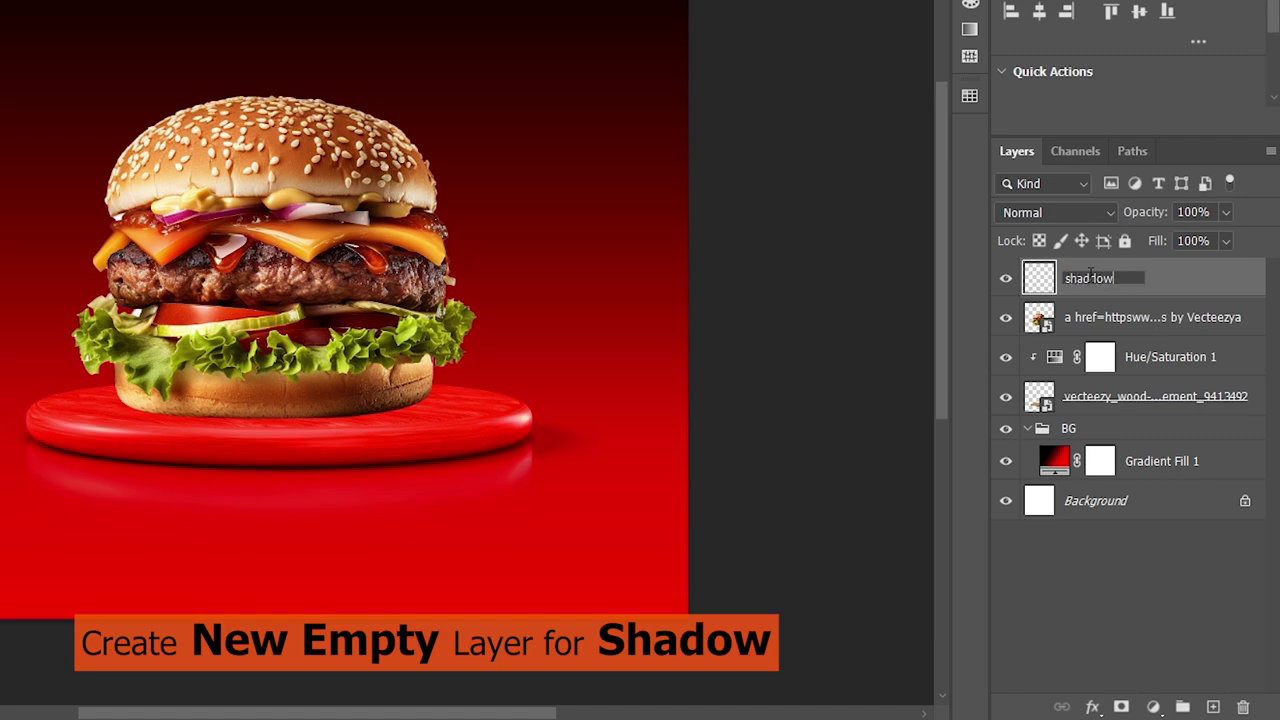
left_click_drag(1180, 283, 1180, 332)
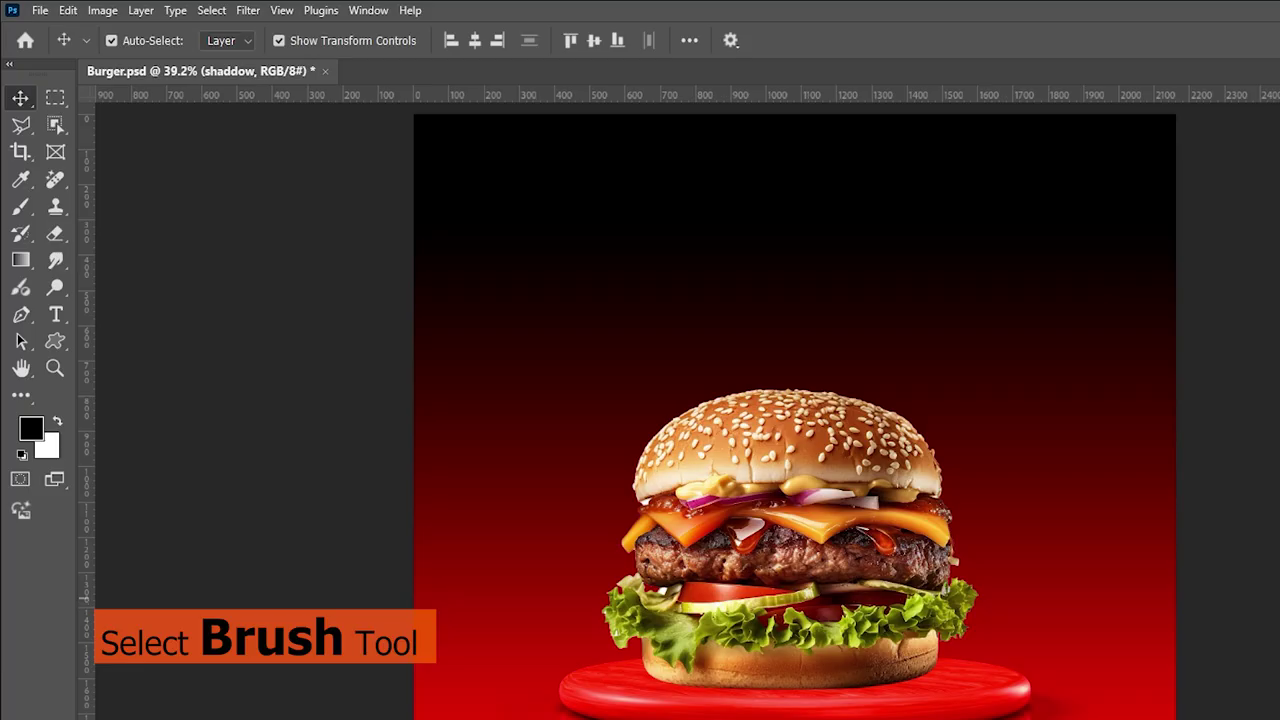
left_click(20, 206)
right_click(20, 206)
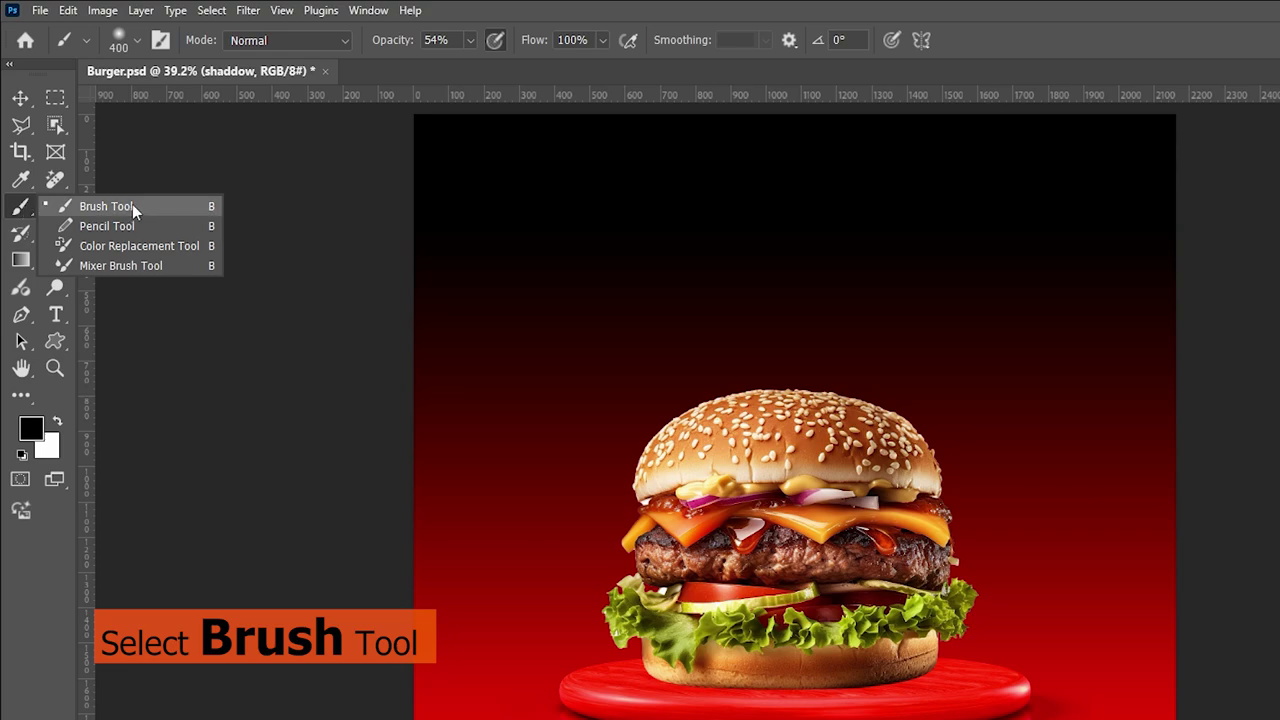
left_click(132, 204)
left_click(135, 43)
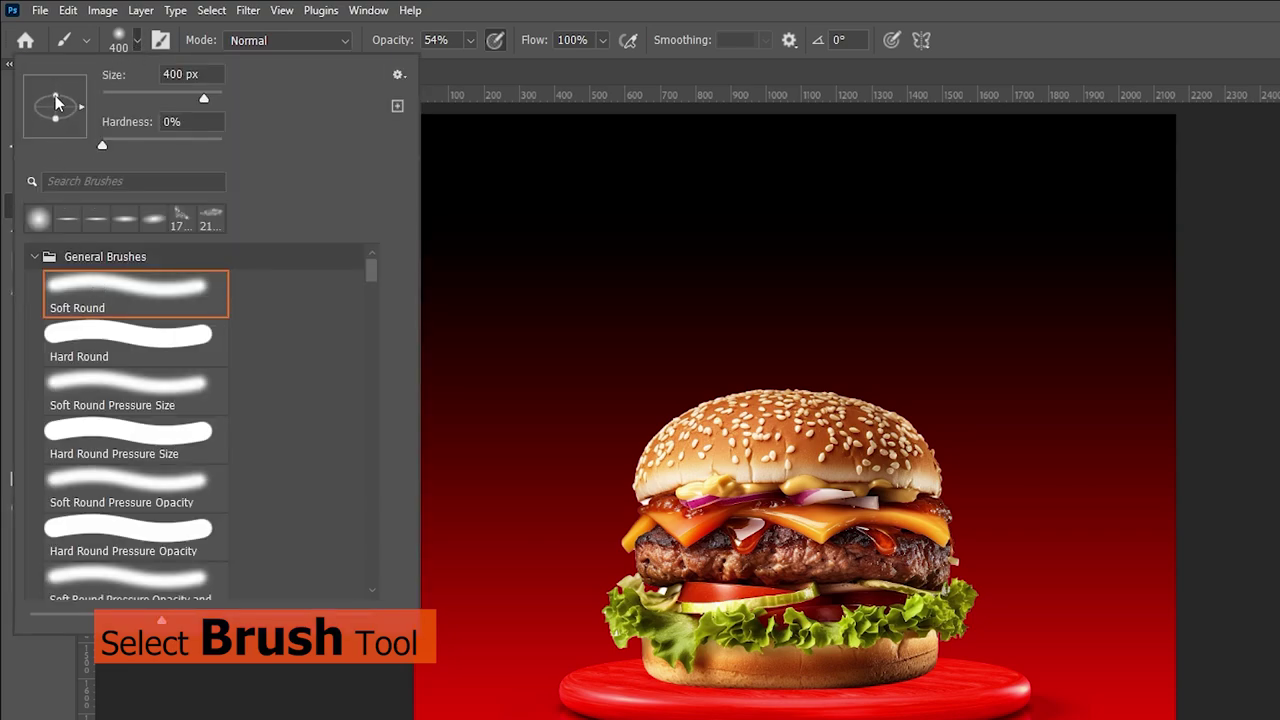
left_click(509, 8)
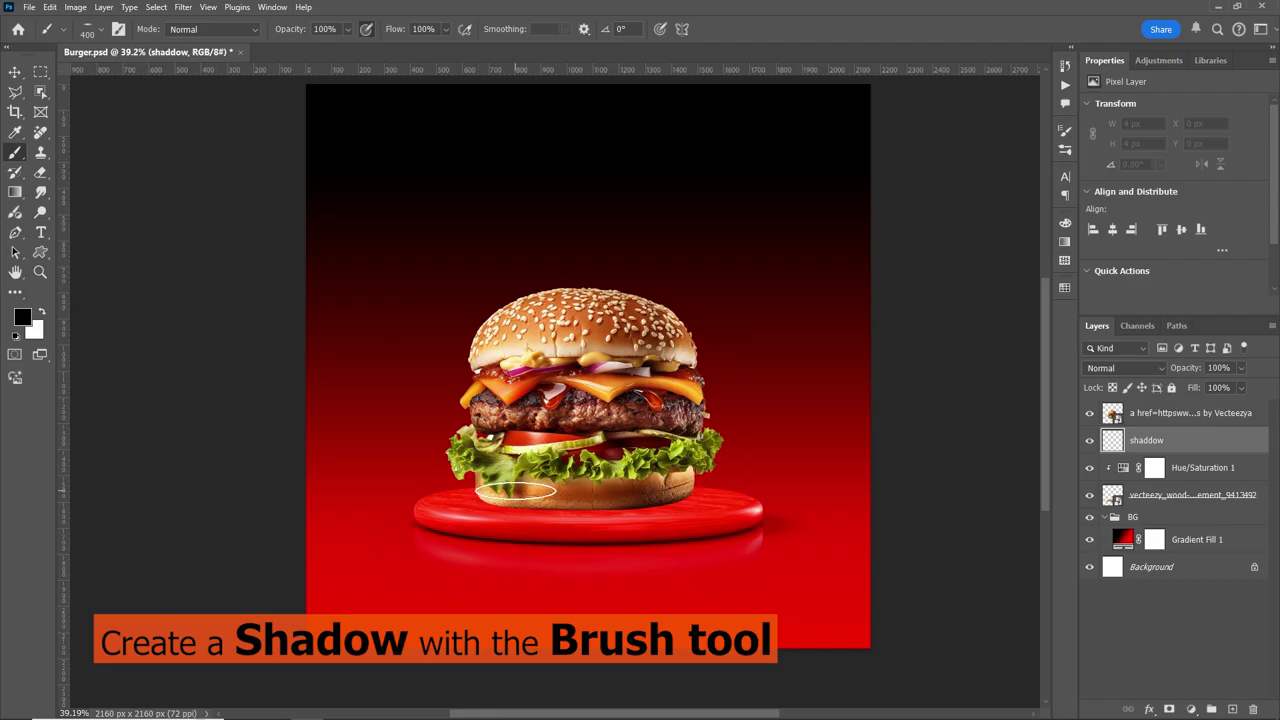
key("bracketright")
key("bracketright")
key("bracketright")
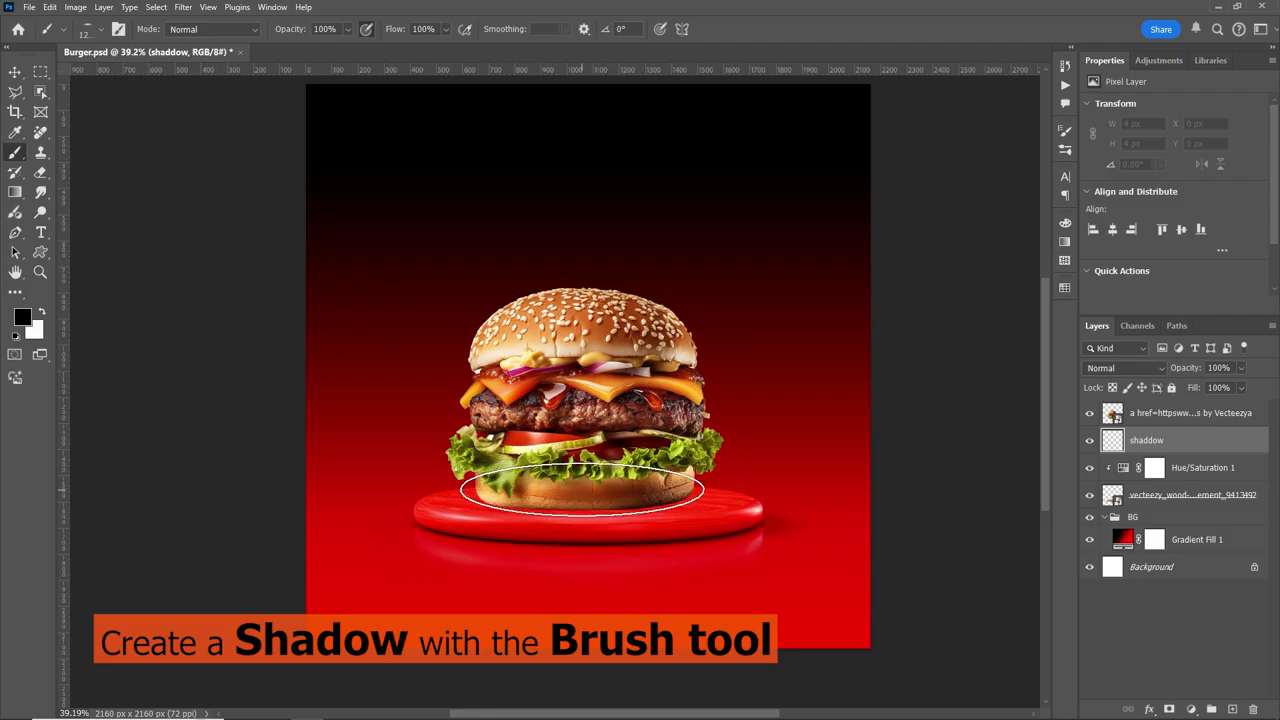
left_click(588, 490)
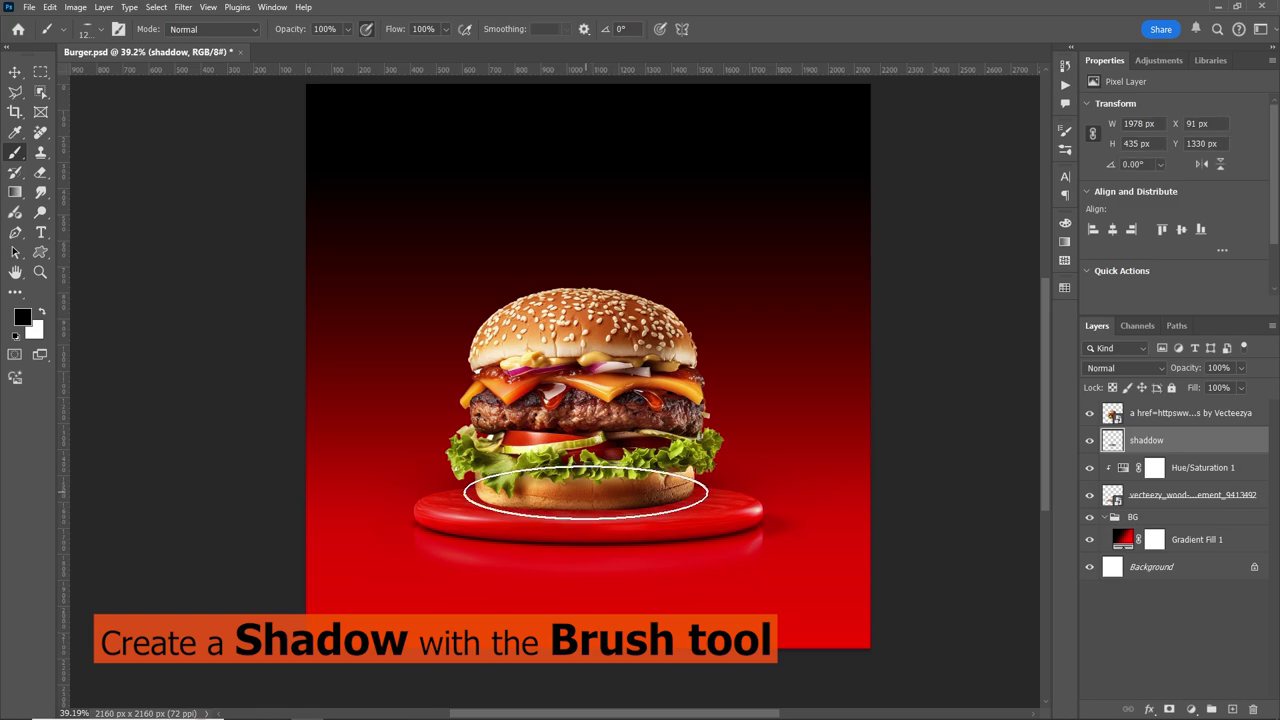
left_click_drag(588, 490, 585, 493)
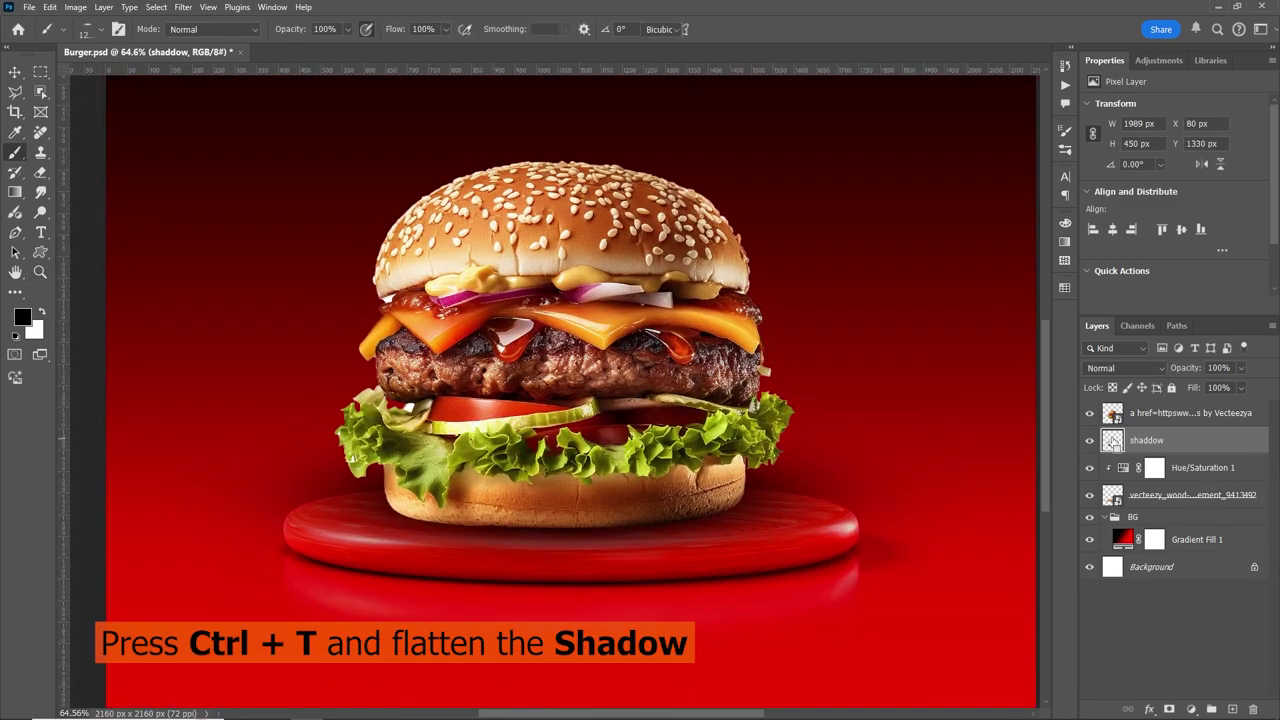
Step: Squash the shadow into a thin band about 1760 × 121 px under the bun
key("ctrl+t")
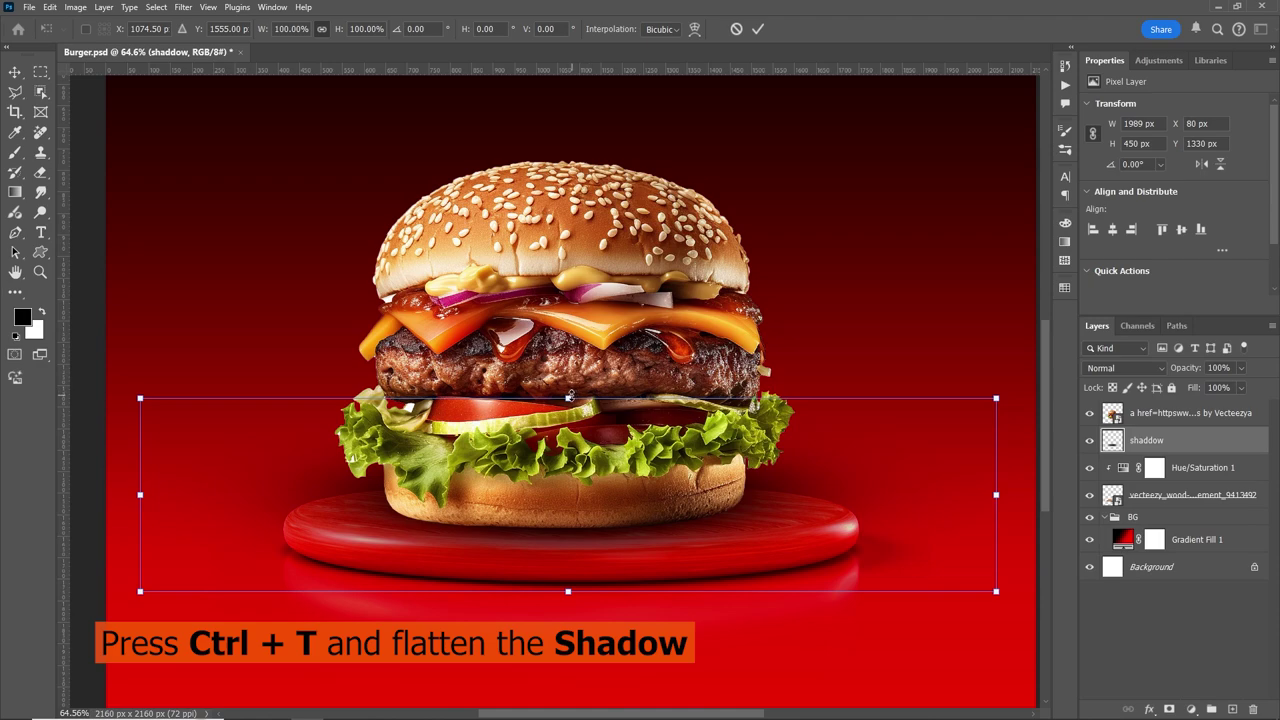
mouse_move(568, 398)
left_mouse_down()
mouse_move(568, 557)
mouse_move(570, 510)
left_mouse_up()
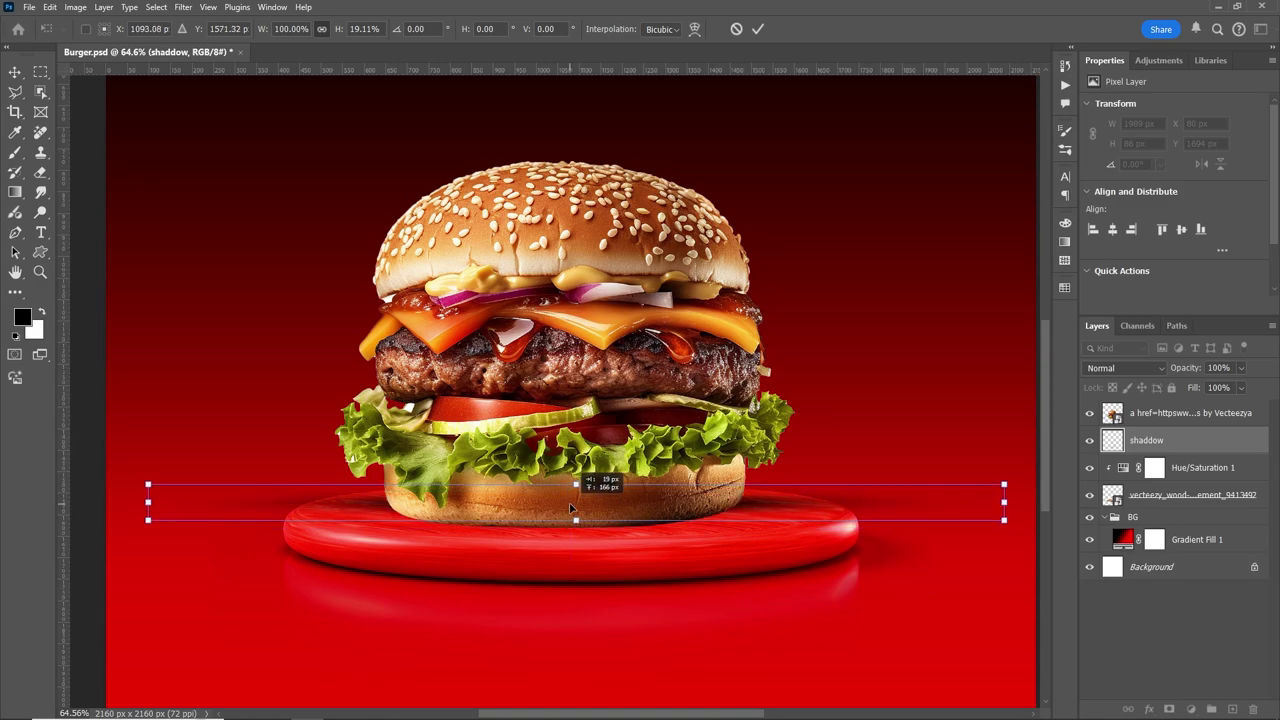
left_click_drag(570, 513, 577, 483)
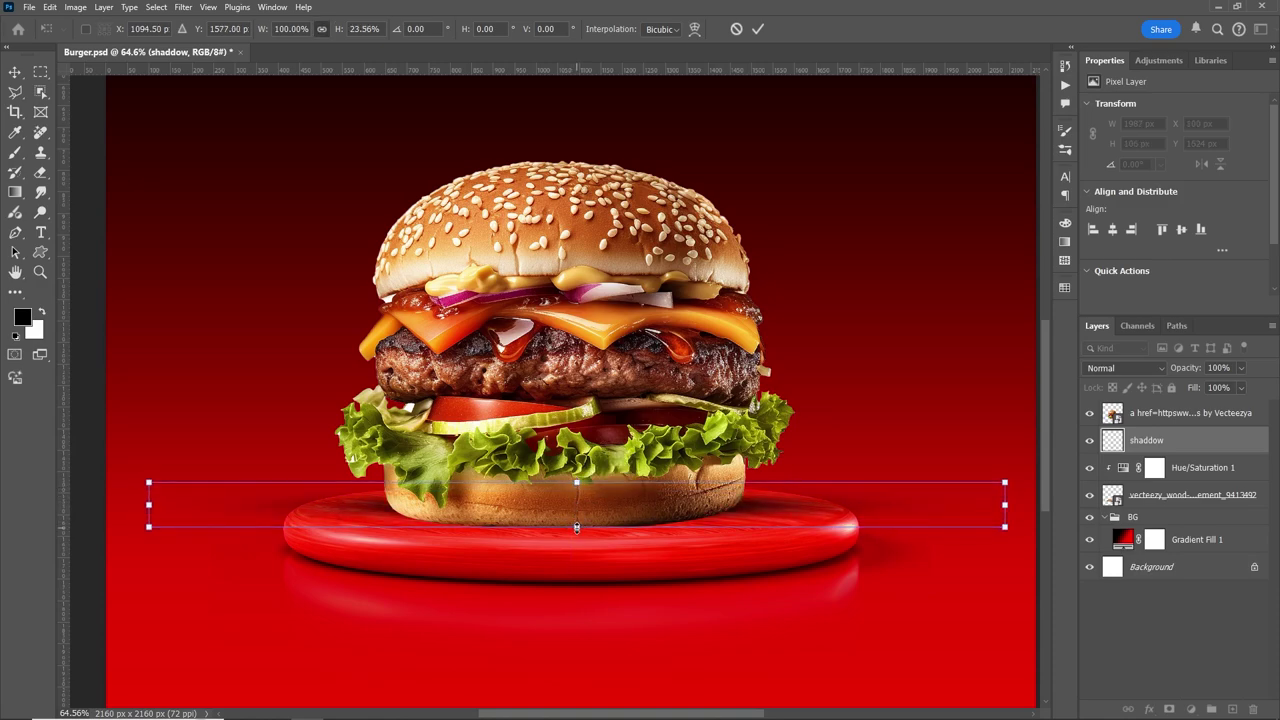
left_click_drag(577, 527, 577, 533)
left_click_drag(1004, 505, 945, 506)
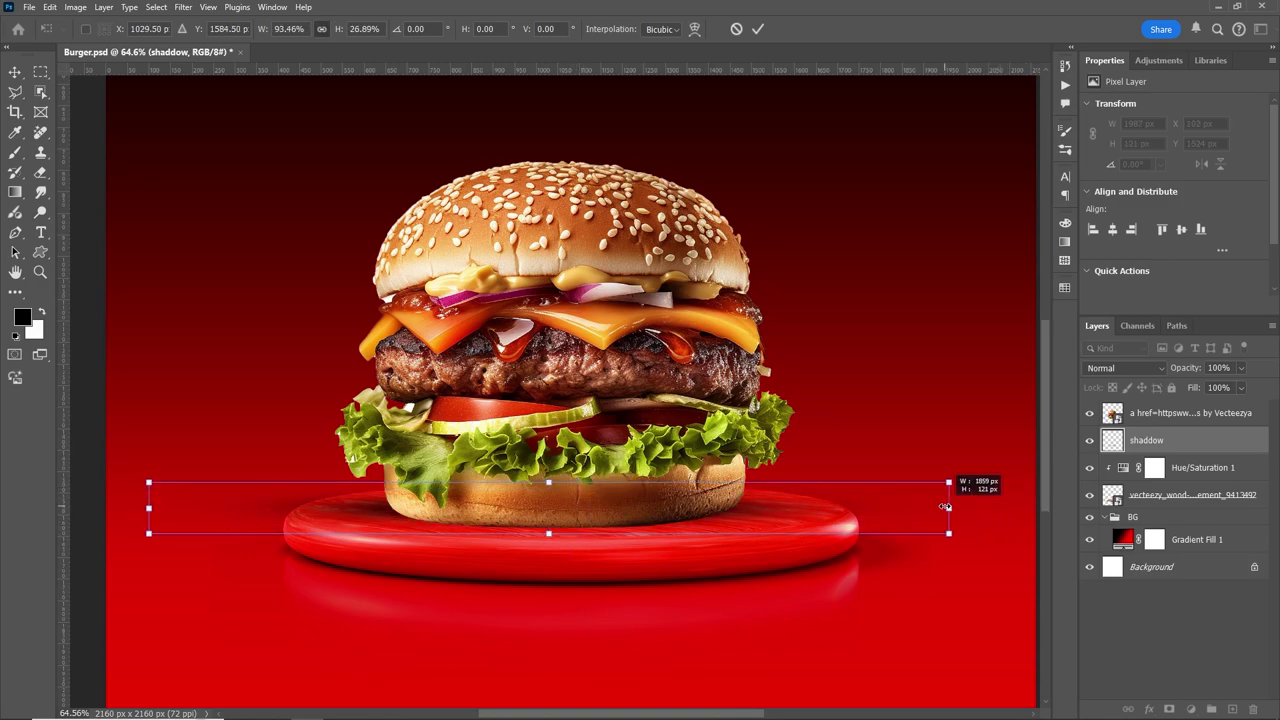
left_click_drag(147, 508, 203, 508)
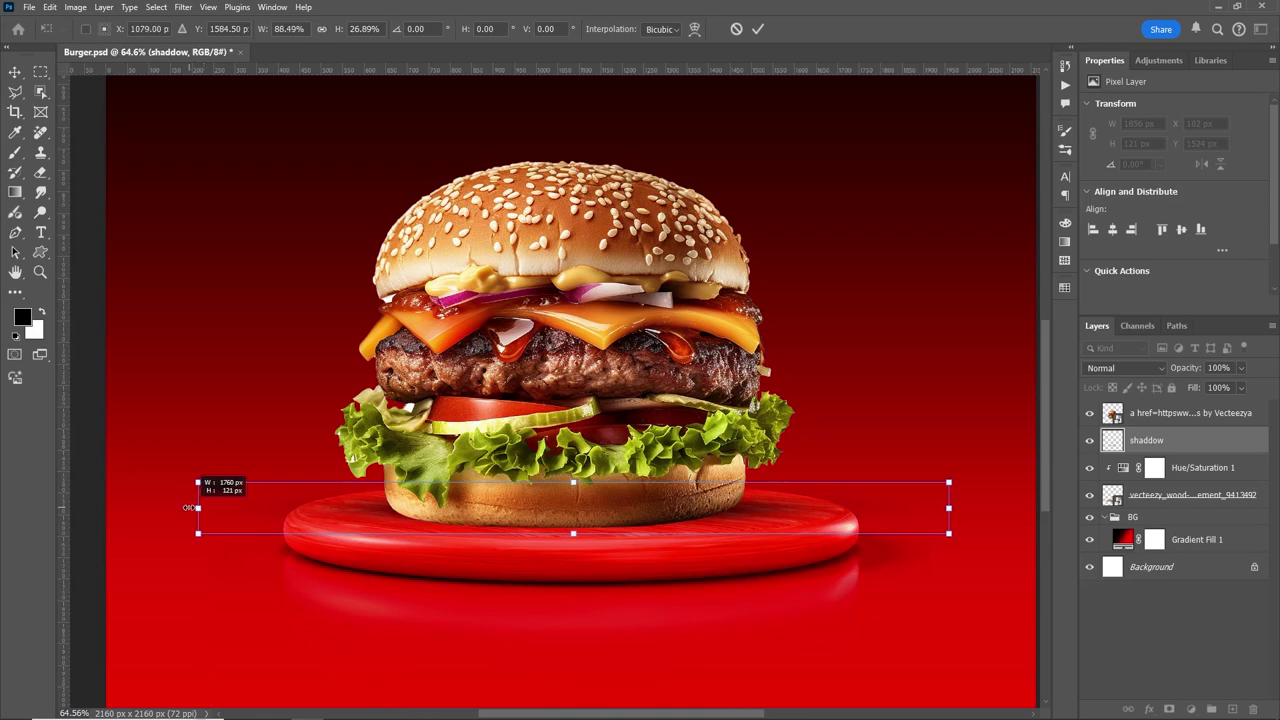
Step: Commit the flattened shadow and paint another dab under the bottom bun with an 800 px brush
left_click(759, 31)
key("b")
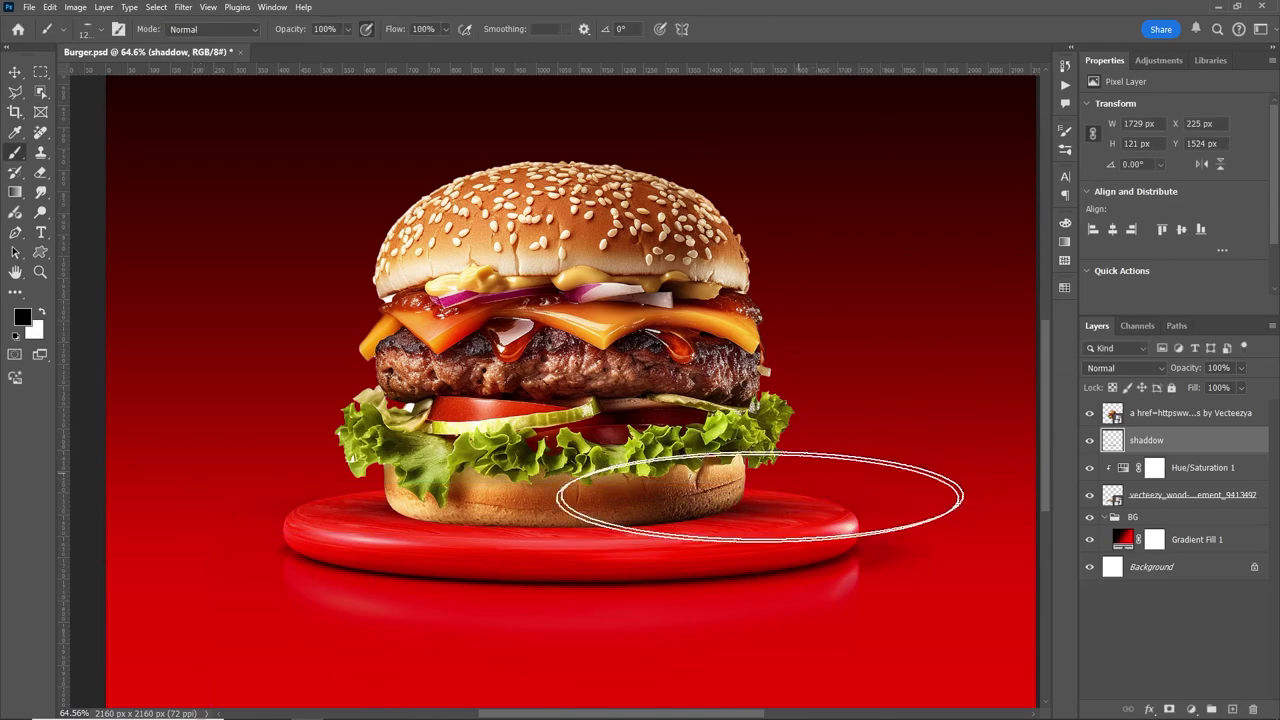
scroll(586, 563, "up", 2)
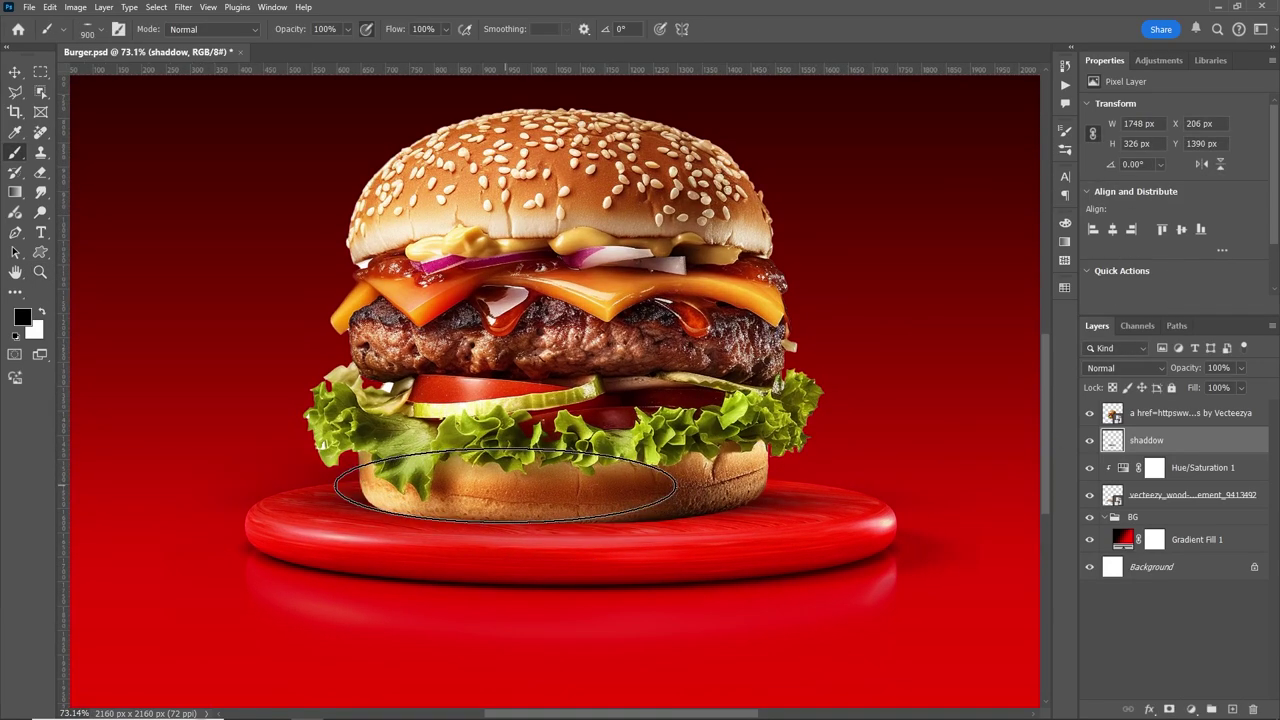
key("bracketleft")
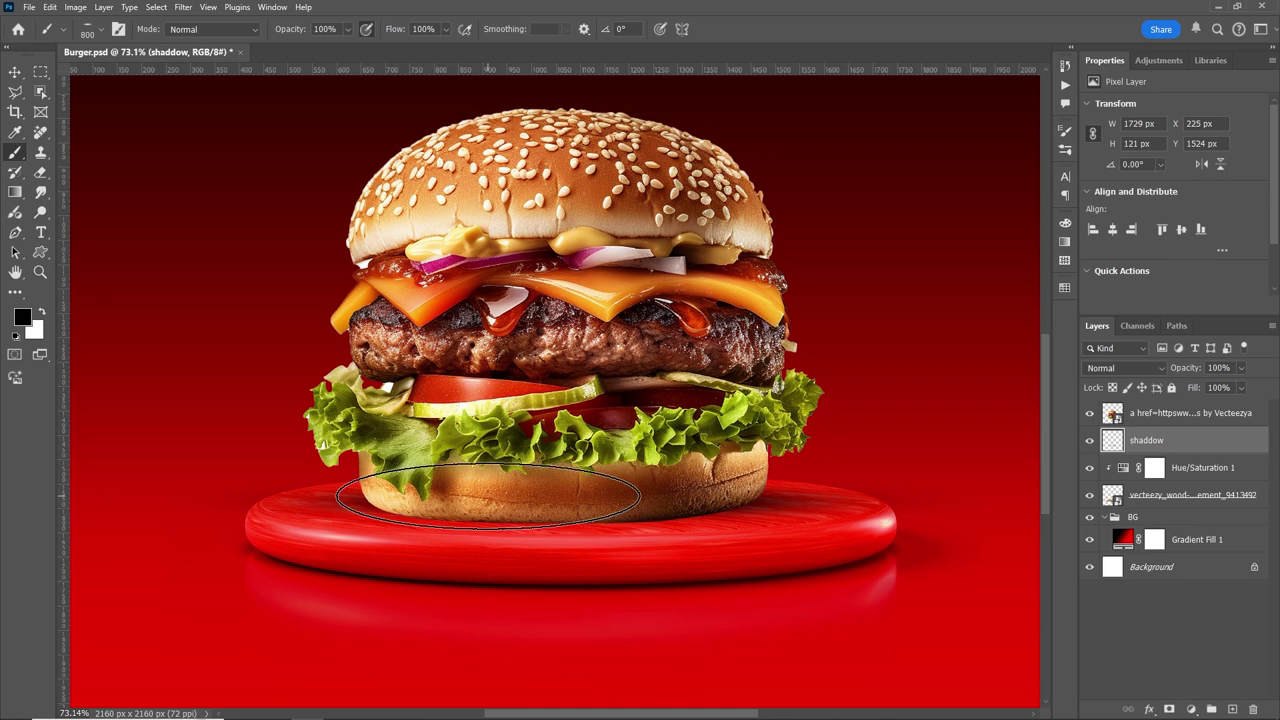
left_click(97, 31)
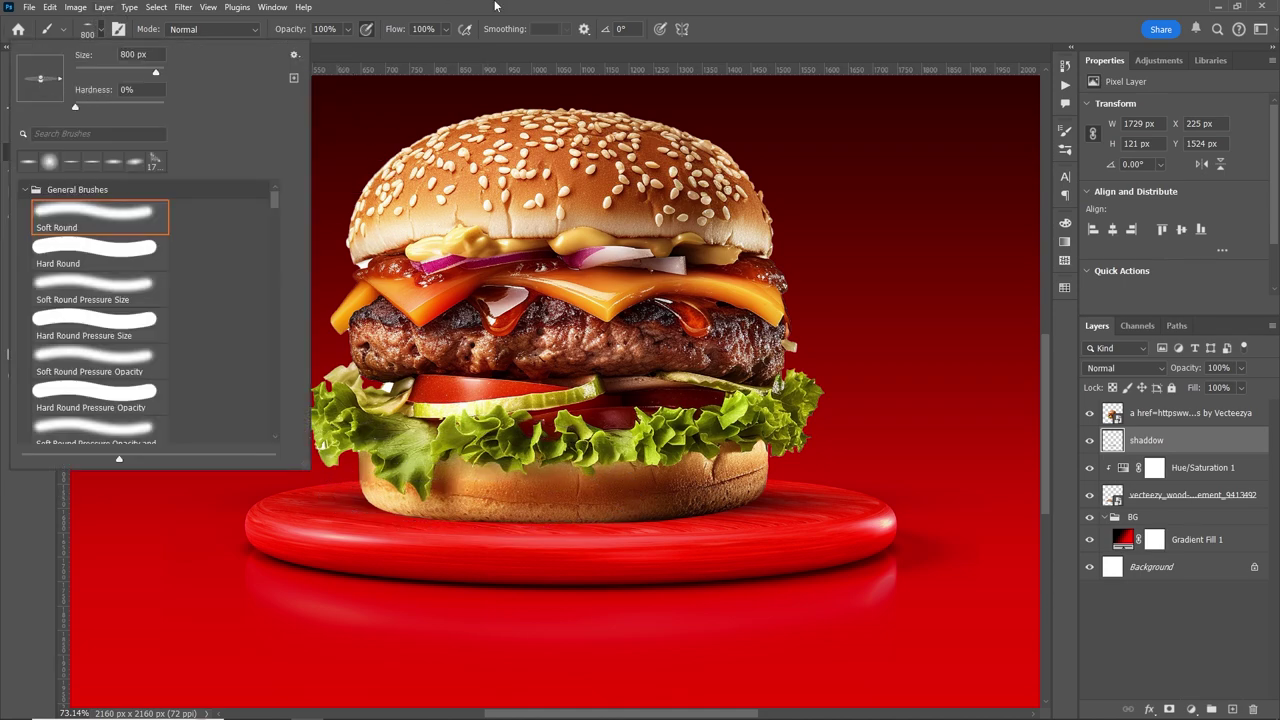
key("Return")
left_click(608, 492)
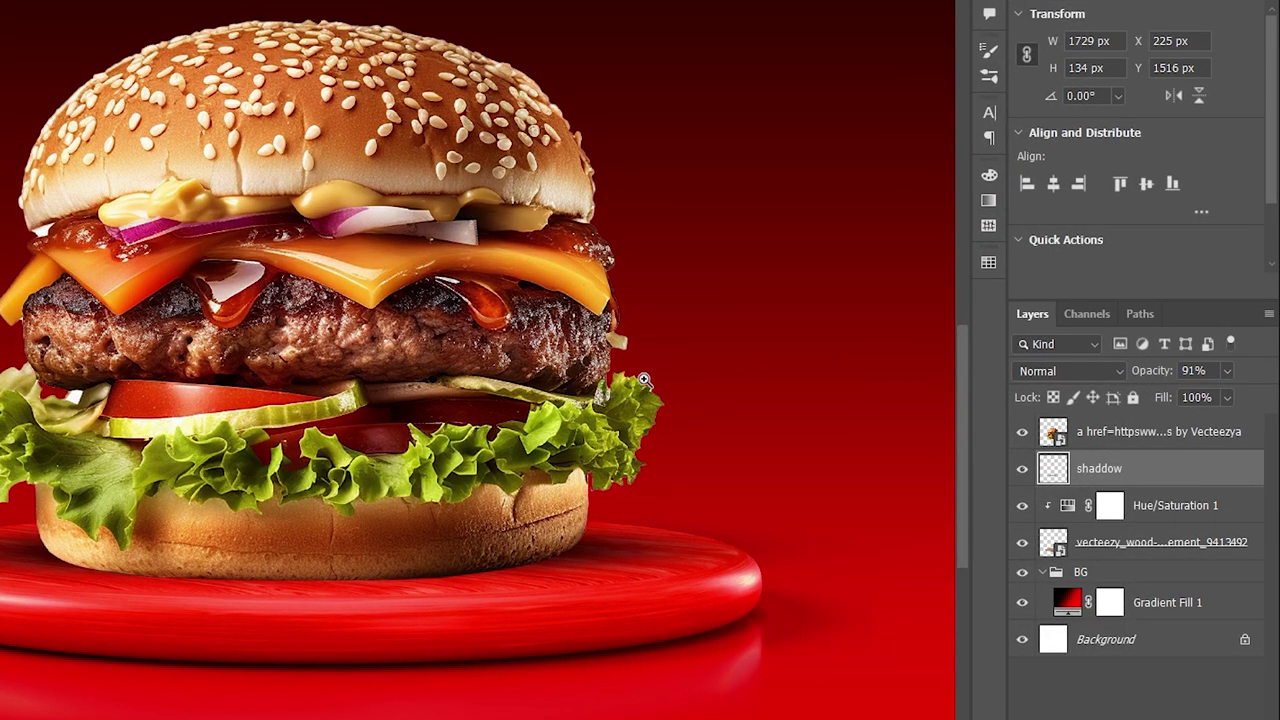
Step: Reshape the shadow at 91% opacity and add an empty Layer 1 above it
key("ctrl+t")
left_click(760, 35)
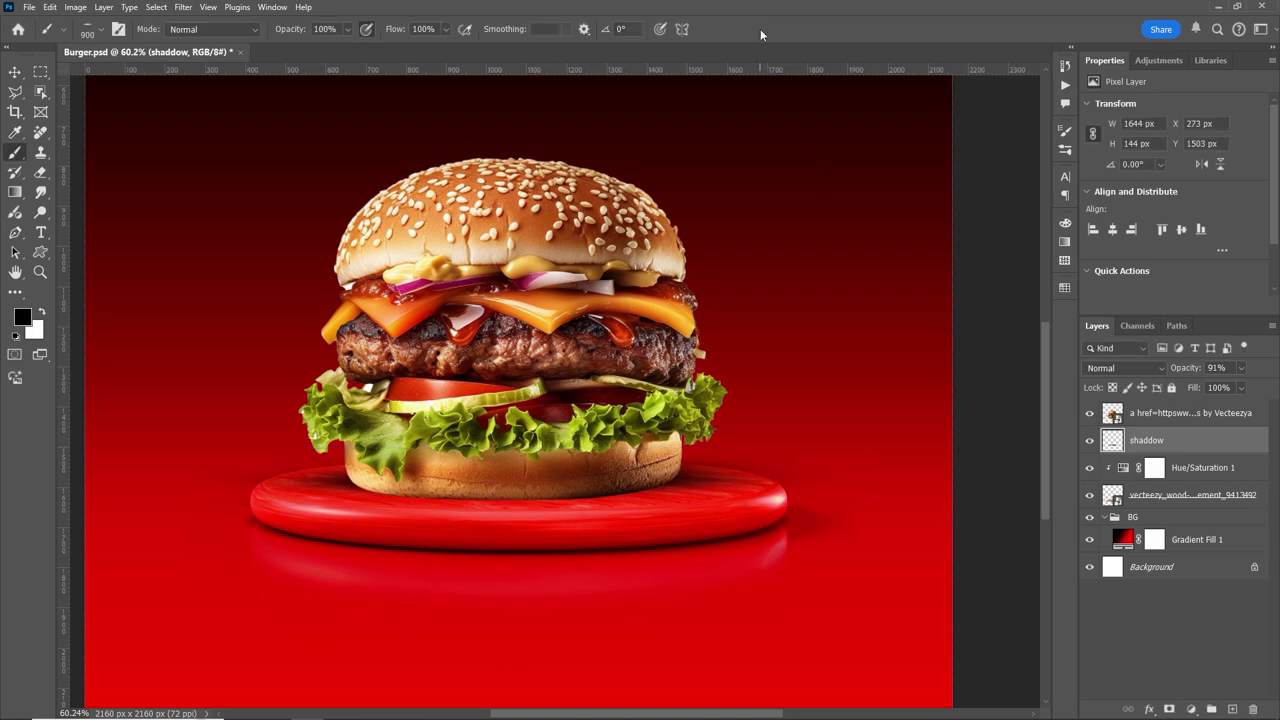
key("ctrl+shift+alt+n")
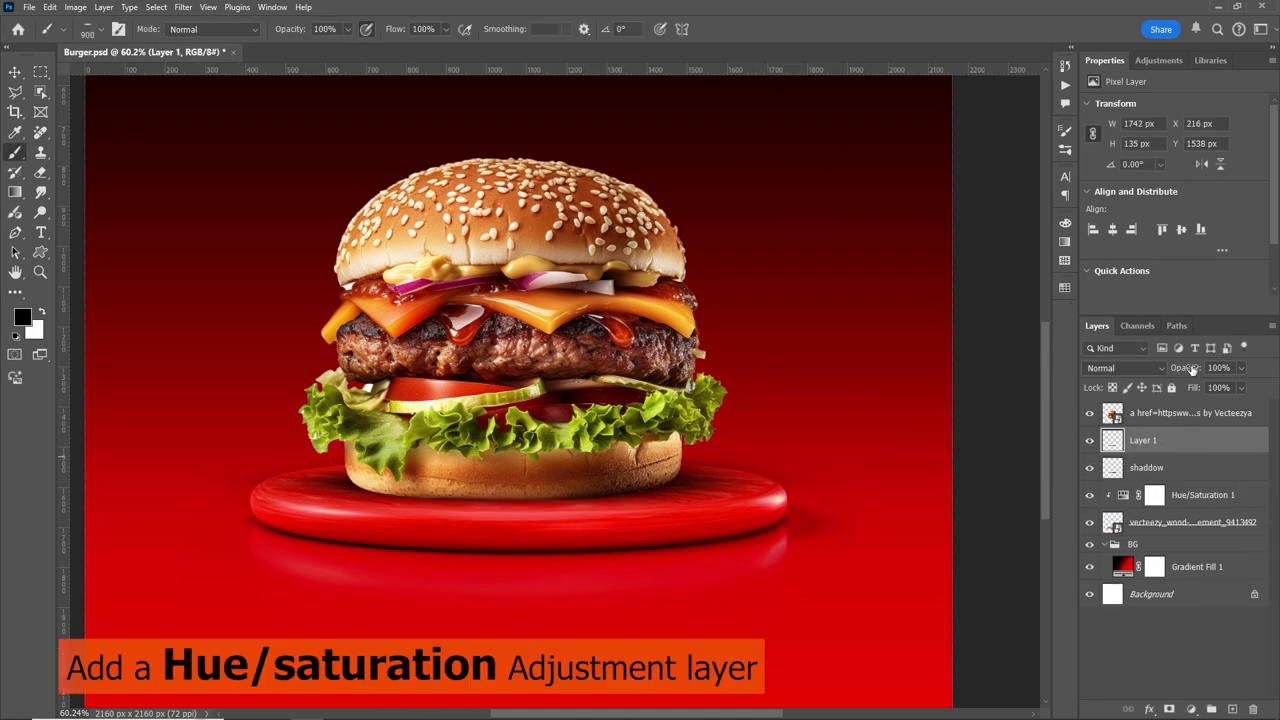
Step: Add a Hue/Saturation layer clipped to the burger with Hue -26 and Saturation +34
left_click(1190, 413)
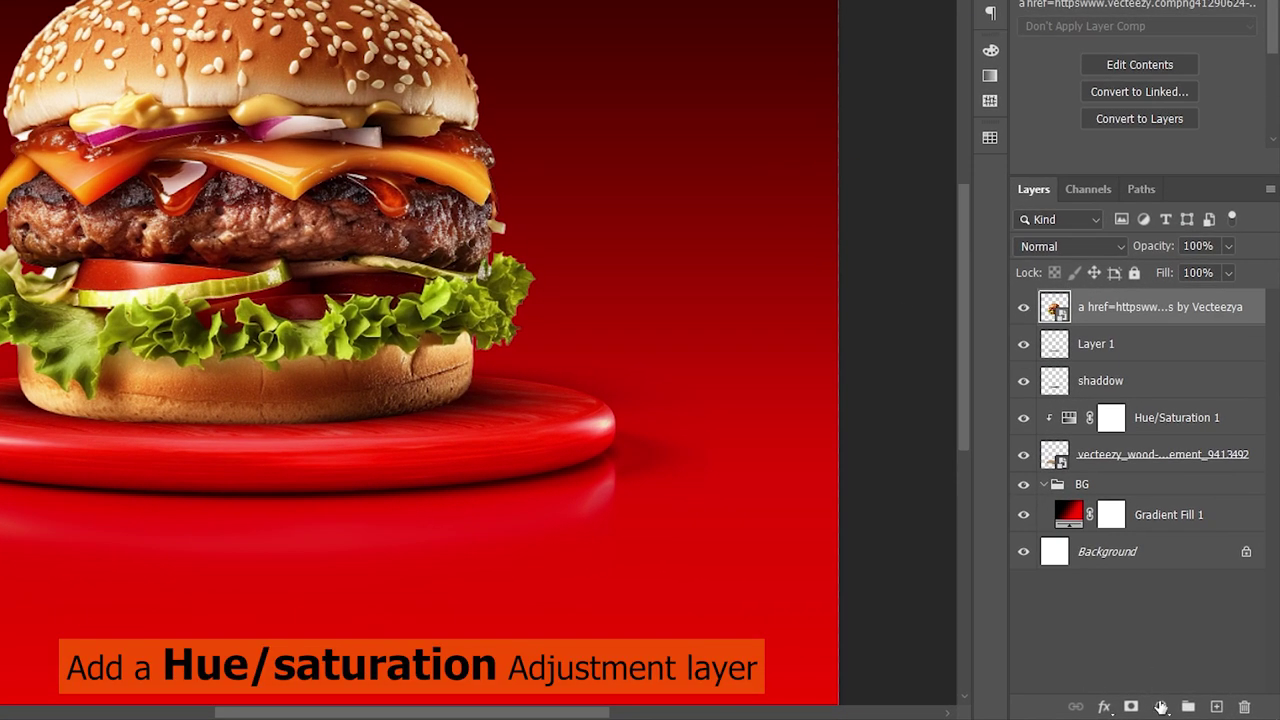
left_click(1161, 706)
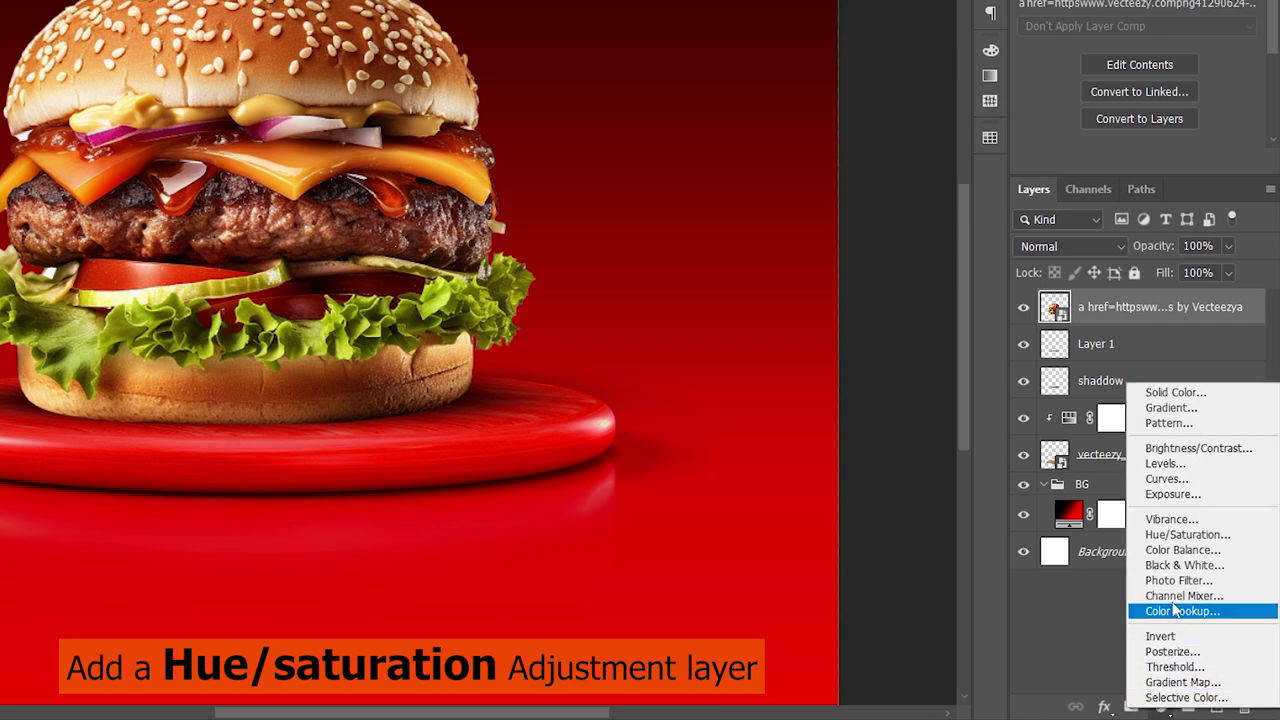
left_click(1178, 533)
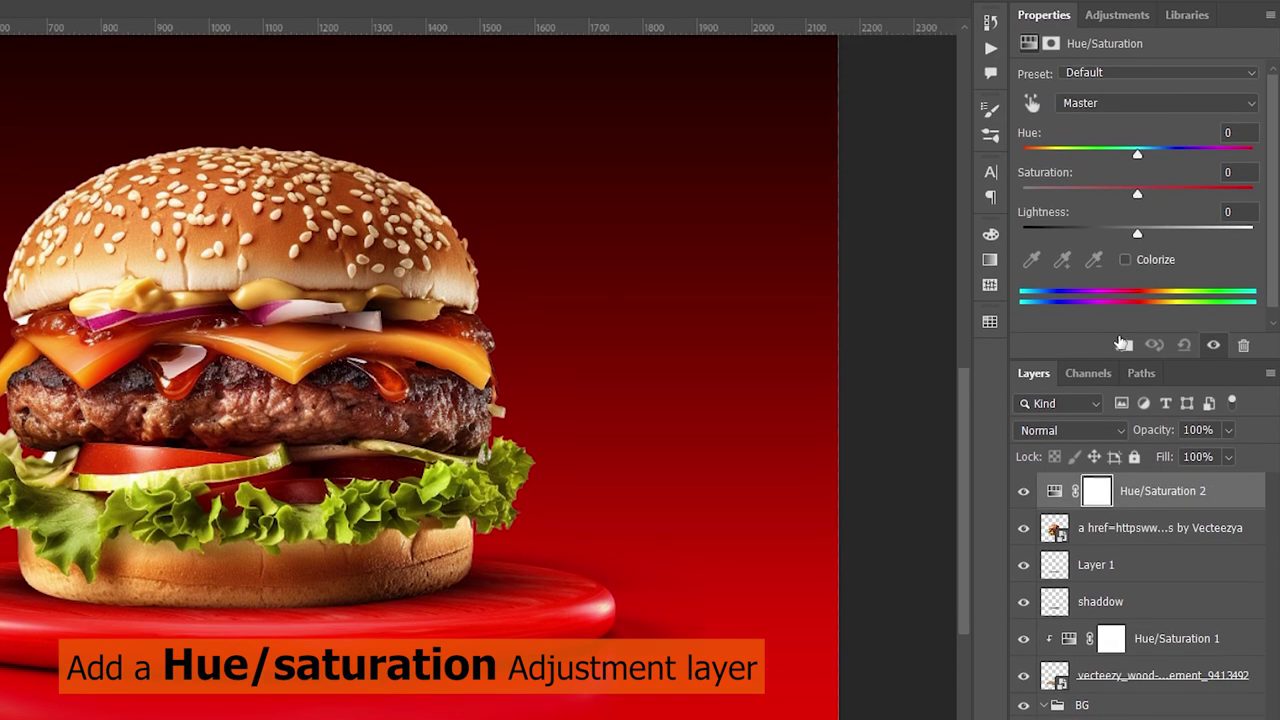
left_click(1122, 346)
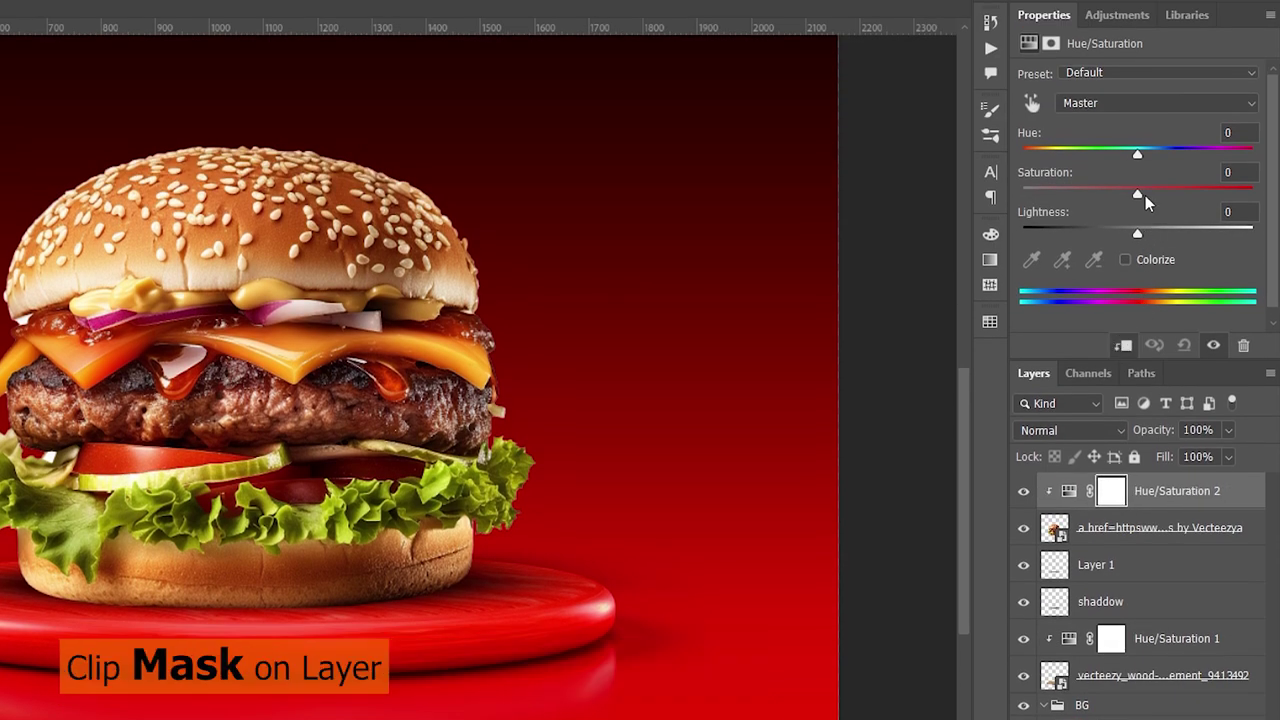
left_click_drag(1145, 195, 1177, 193)
left_click_drag(1137, 154, 1105, 154)
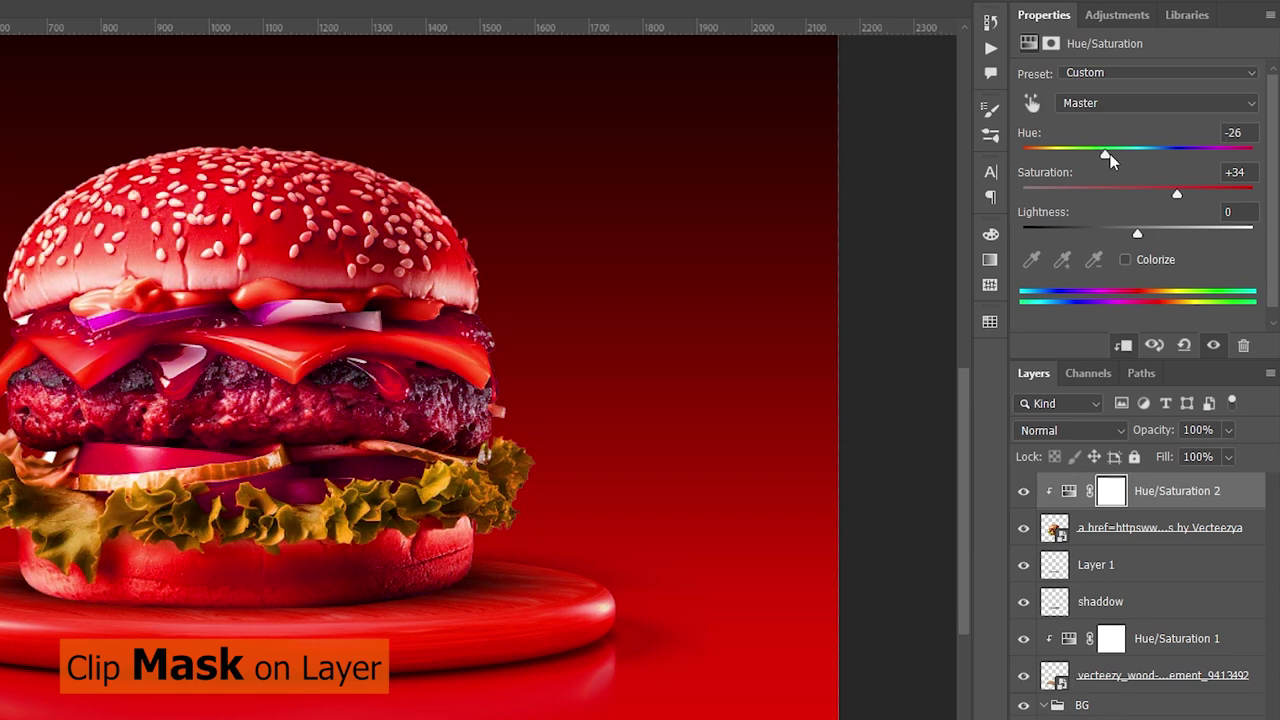
Step: Fill the adjustment mask black and paint white with a 500 px soft brush along the bun's edges
left_click(1112, 496)
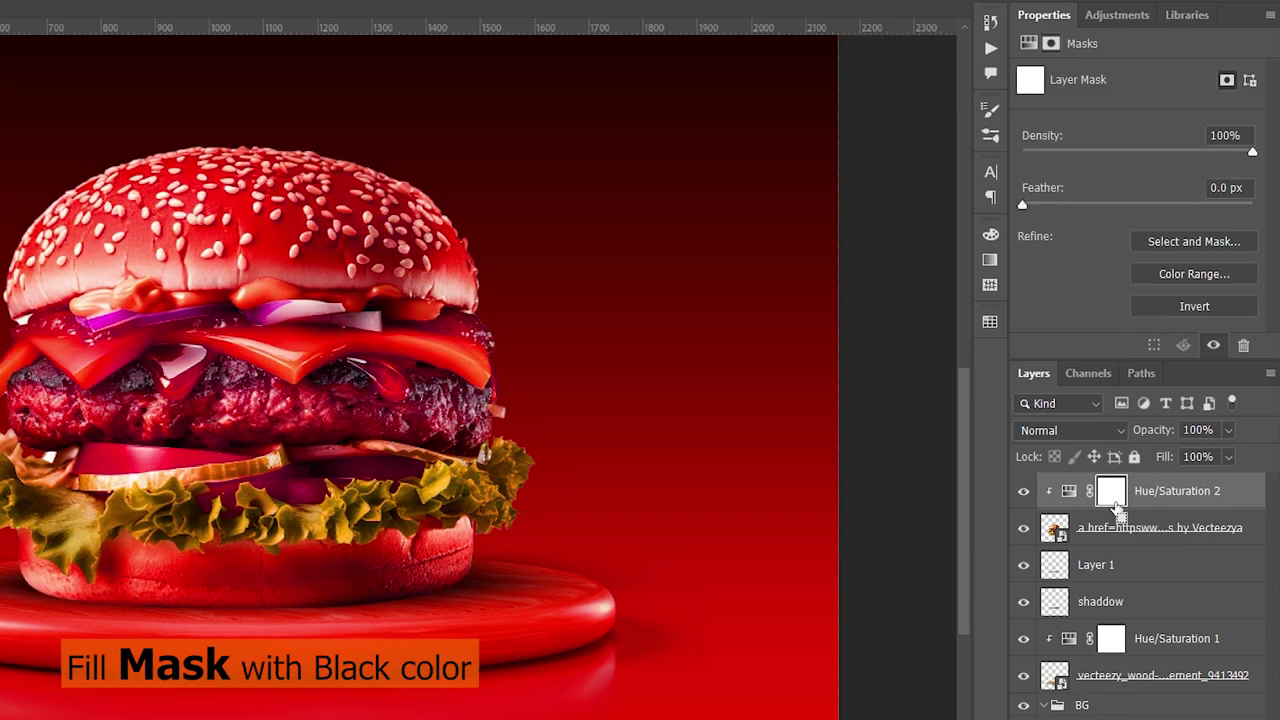
key("ctrl+BackSpace")
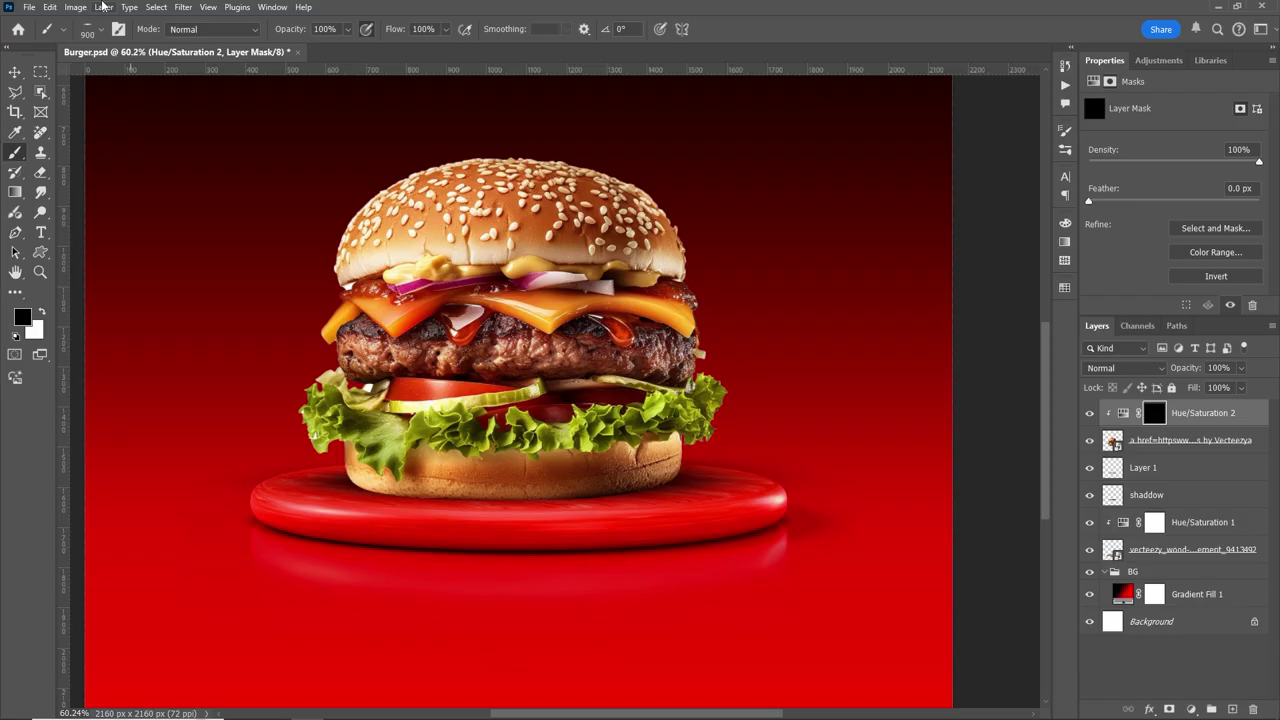
left_click(105, 31)
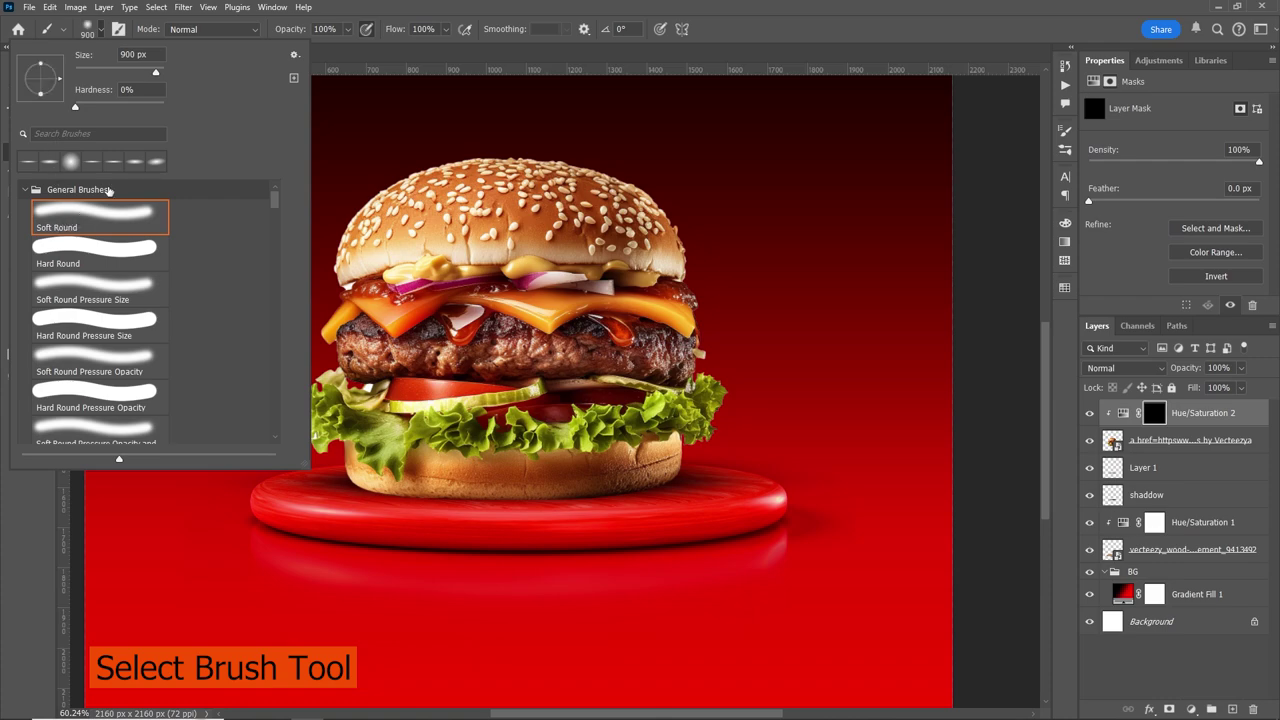
type("500")
key("Return")
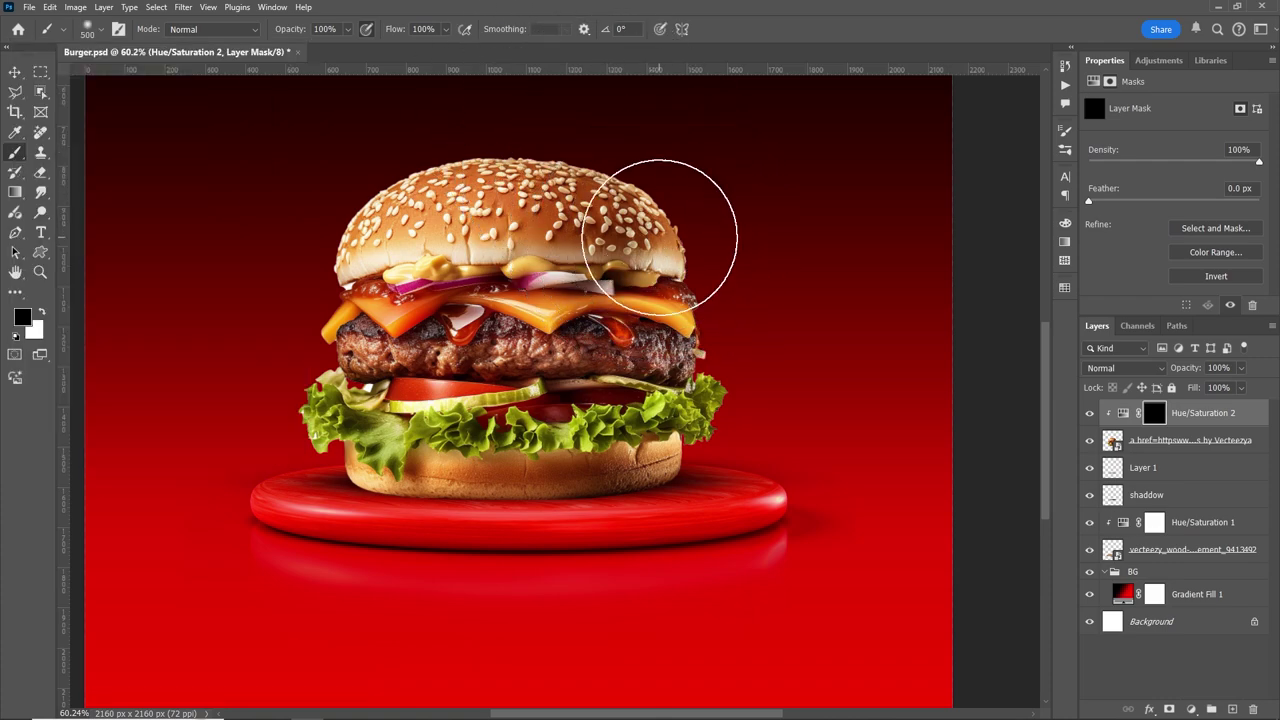
key("x")
key("bracketleft")
key("bracketleft")
left_click_drag(650, 225, 700, 251)
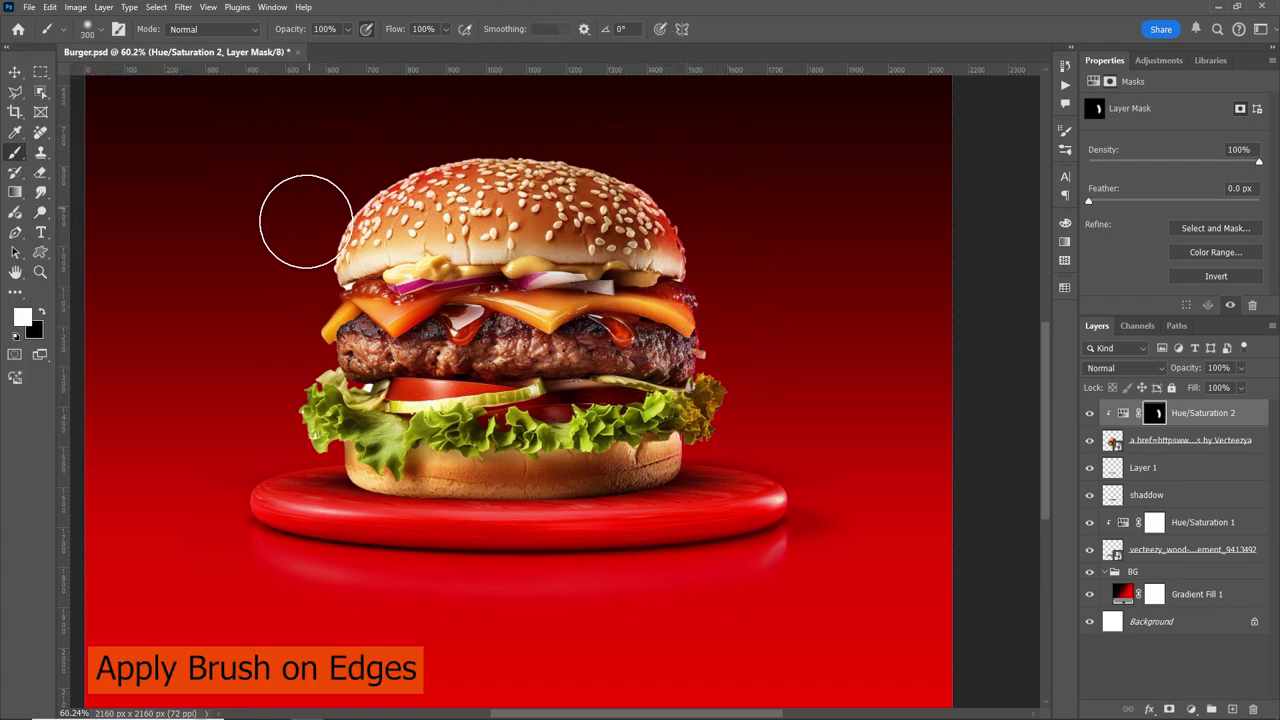
mouse_move(305, 221)
left_mouse_down()
mouse_move(251, 443)
mouse_move(611, 471)
mouse_move(680, 449)
left_mouse_up()
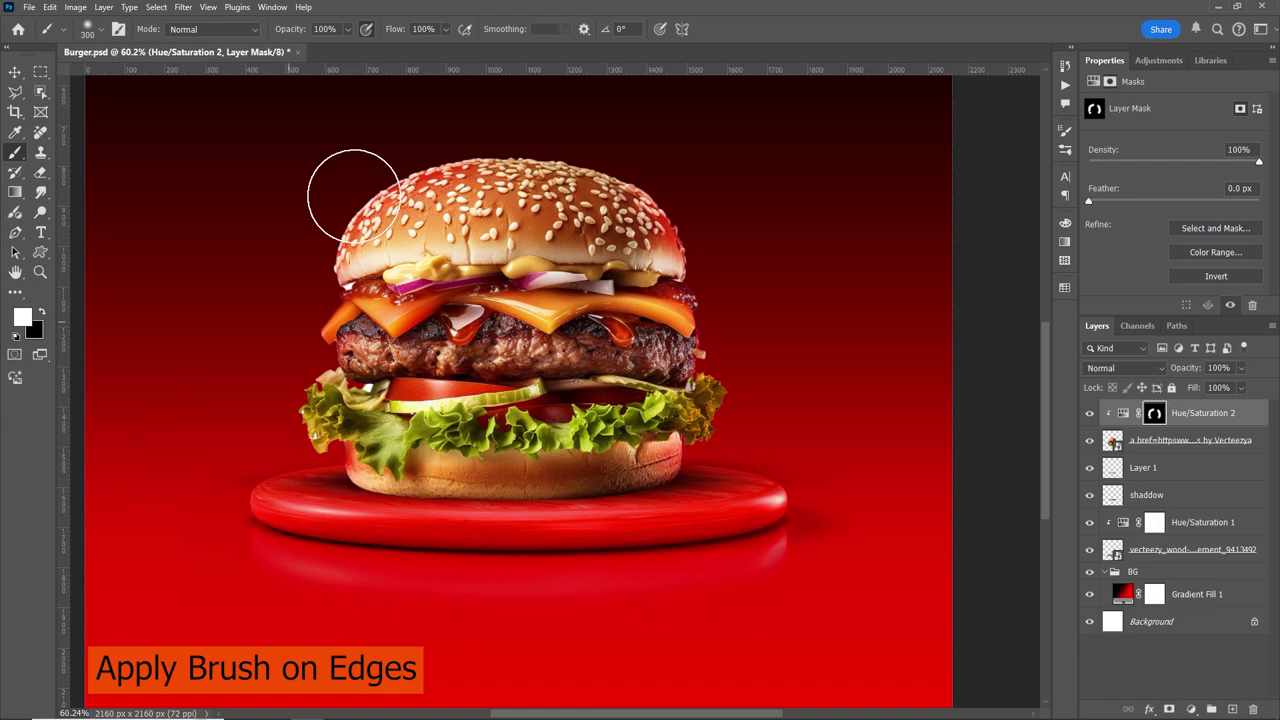
left_click_drag(314, 194, 711, 194)
Step: Lower the Hue/Saturation 2 layer's opacity to 35%
key("z")
left_click(911, 243, "alt")
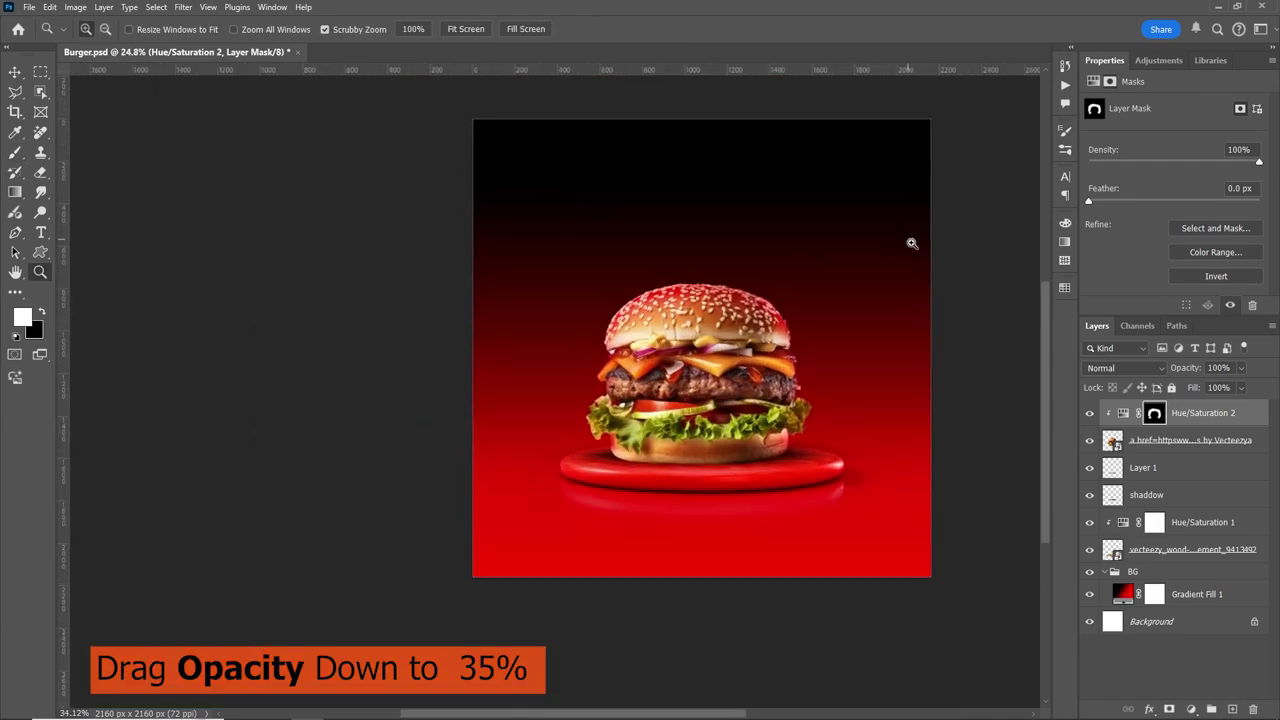
key("b")
left_click_drag(1186, 368, 1184, 372)
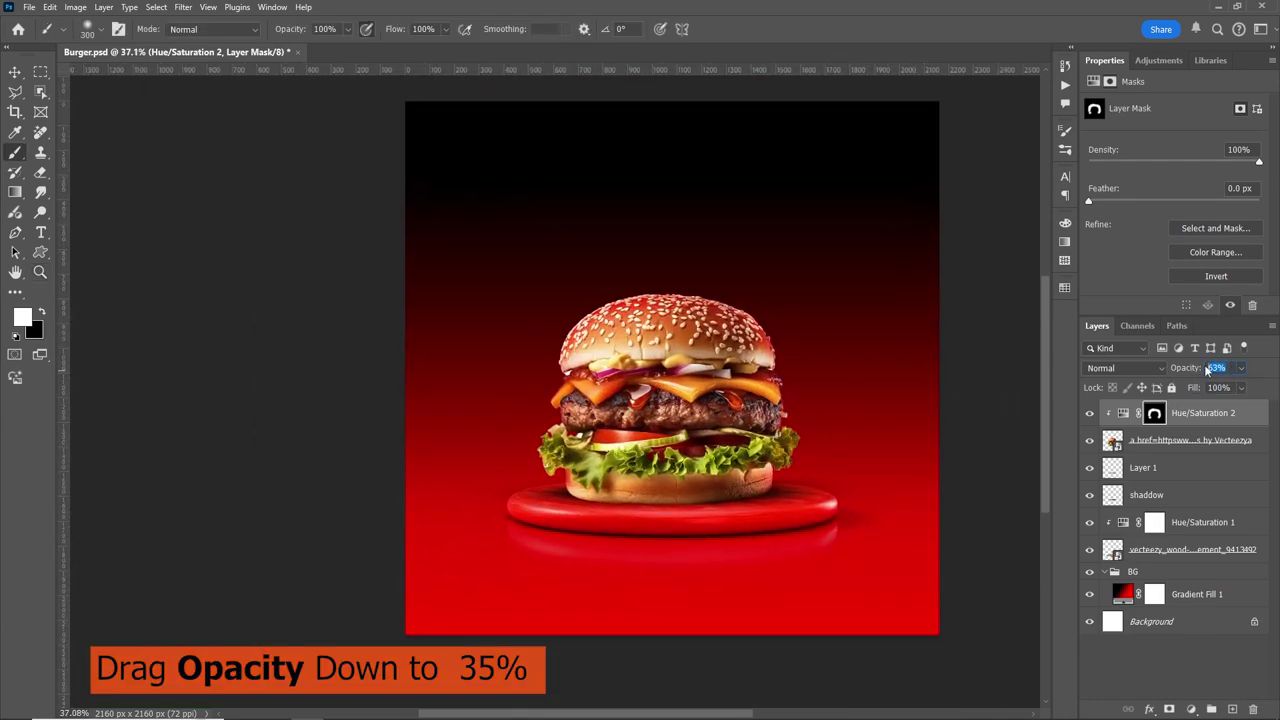
type("35")
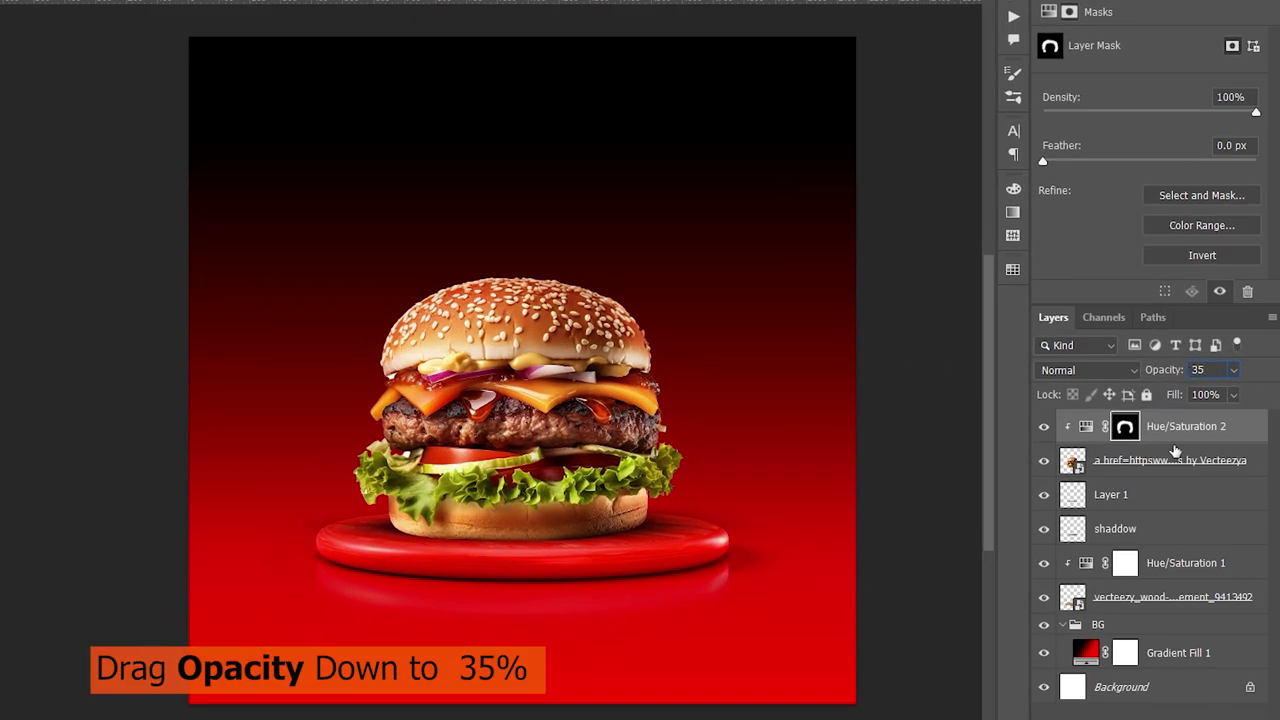
key("Return")
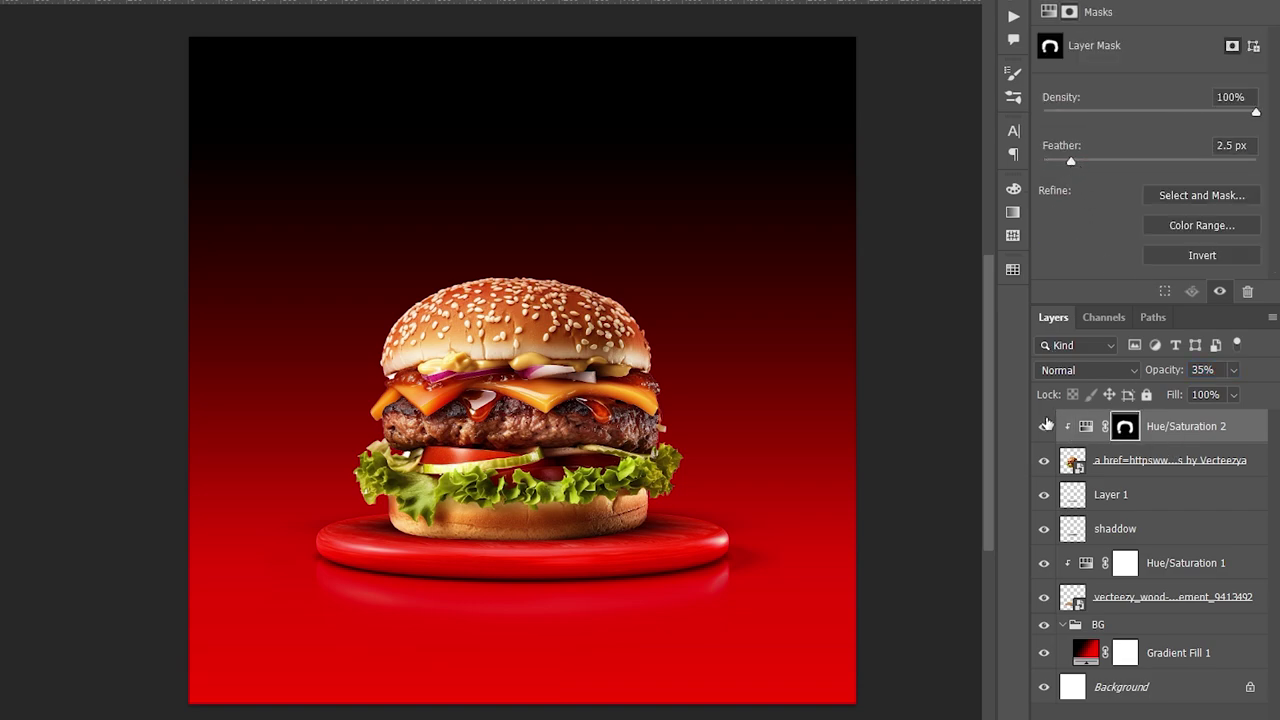
scroll(605, 300, "up", 1)
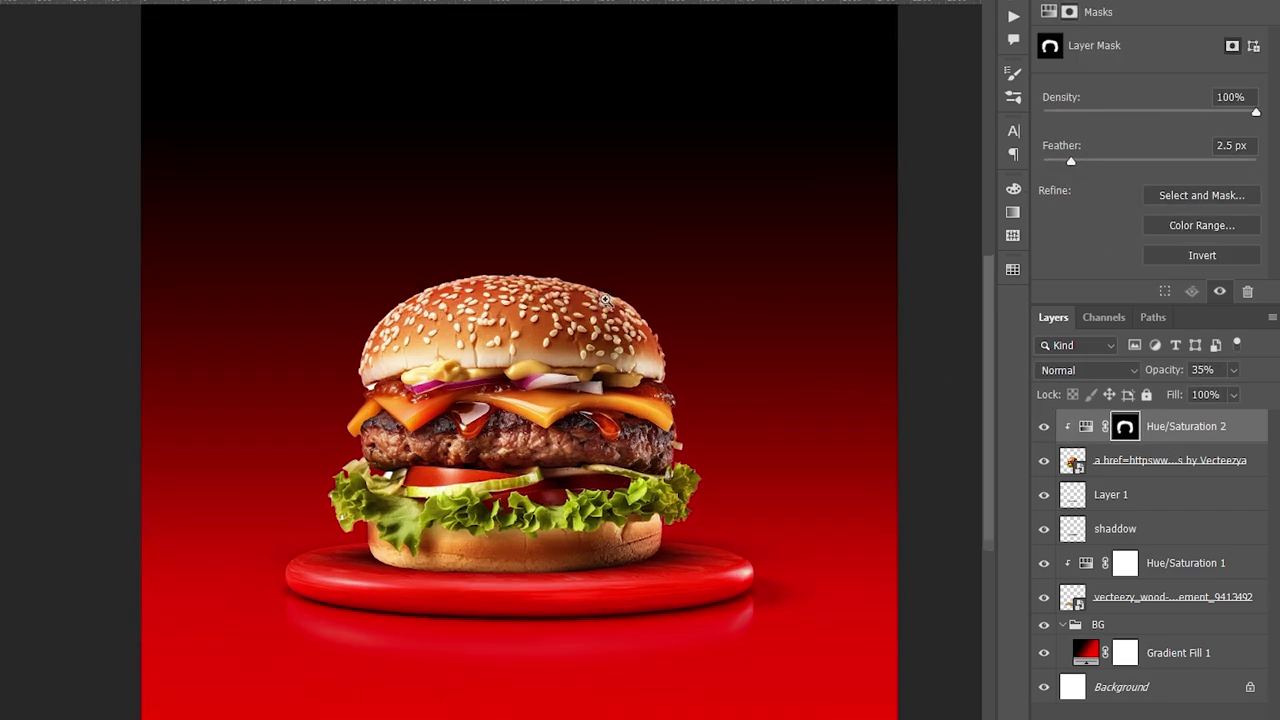
scroll(605, 300, "up", 3)
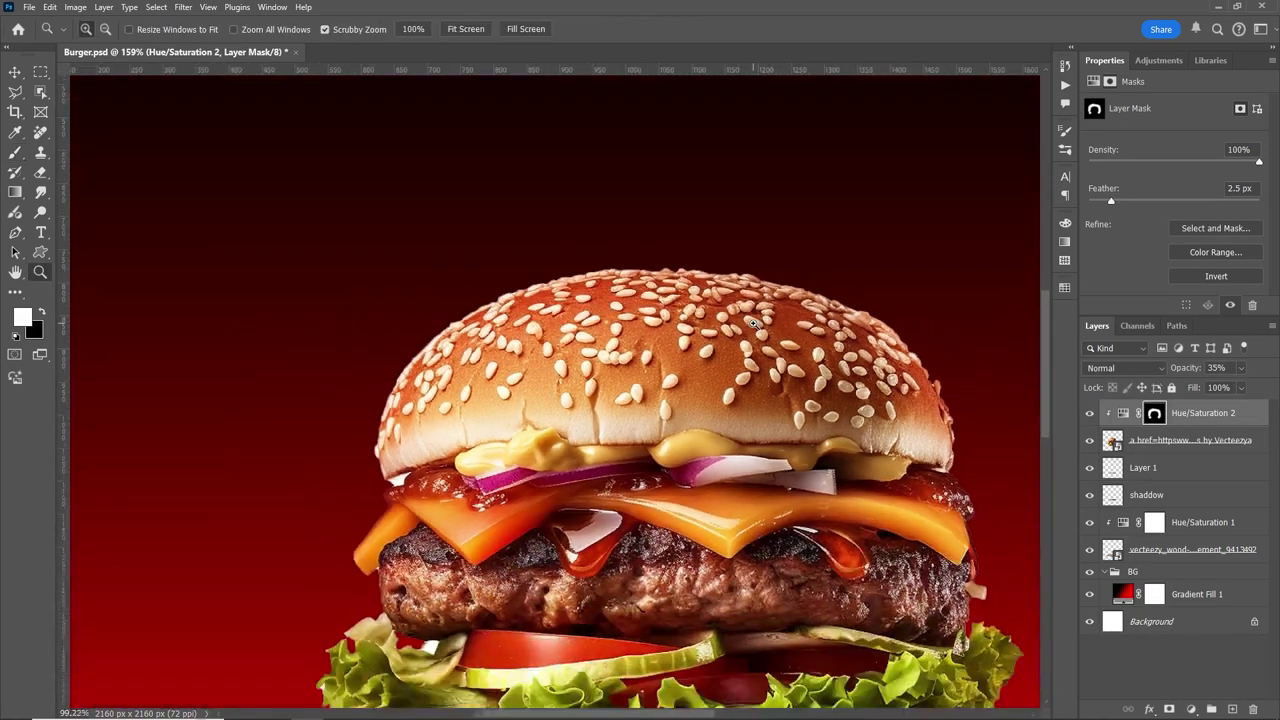
key("b")
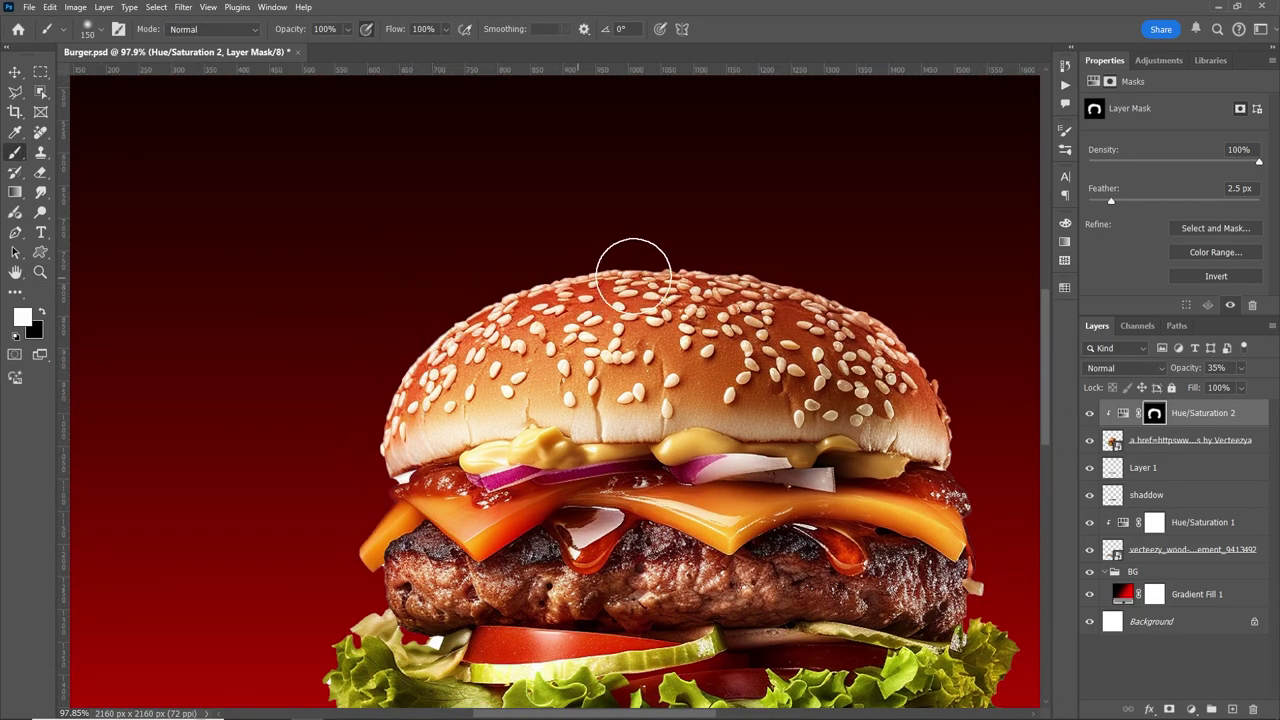
key("z")
left_click_drag(964, 538, 561, 547)
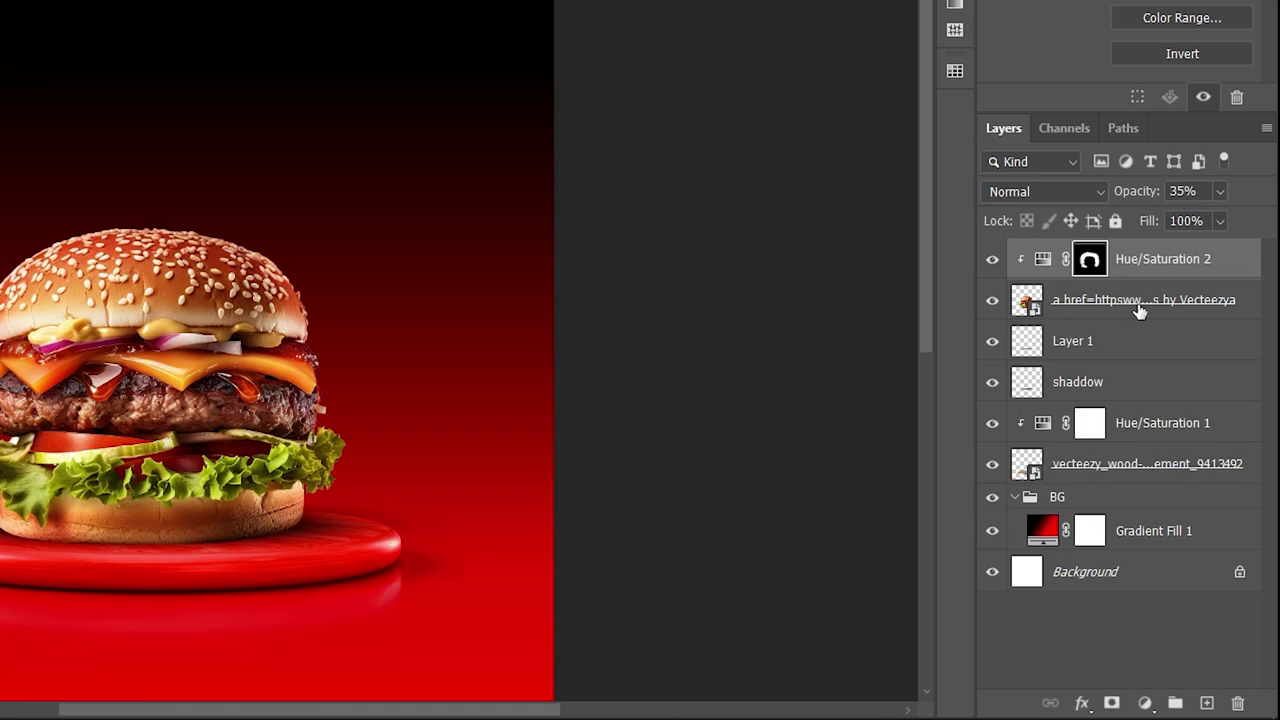
Step: Add an Exposure adjustment above the burger with Exposure -1.35 and Gamma 0.65
left_click(1139, 311)
left_click(1145, 703)
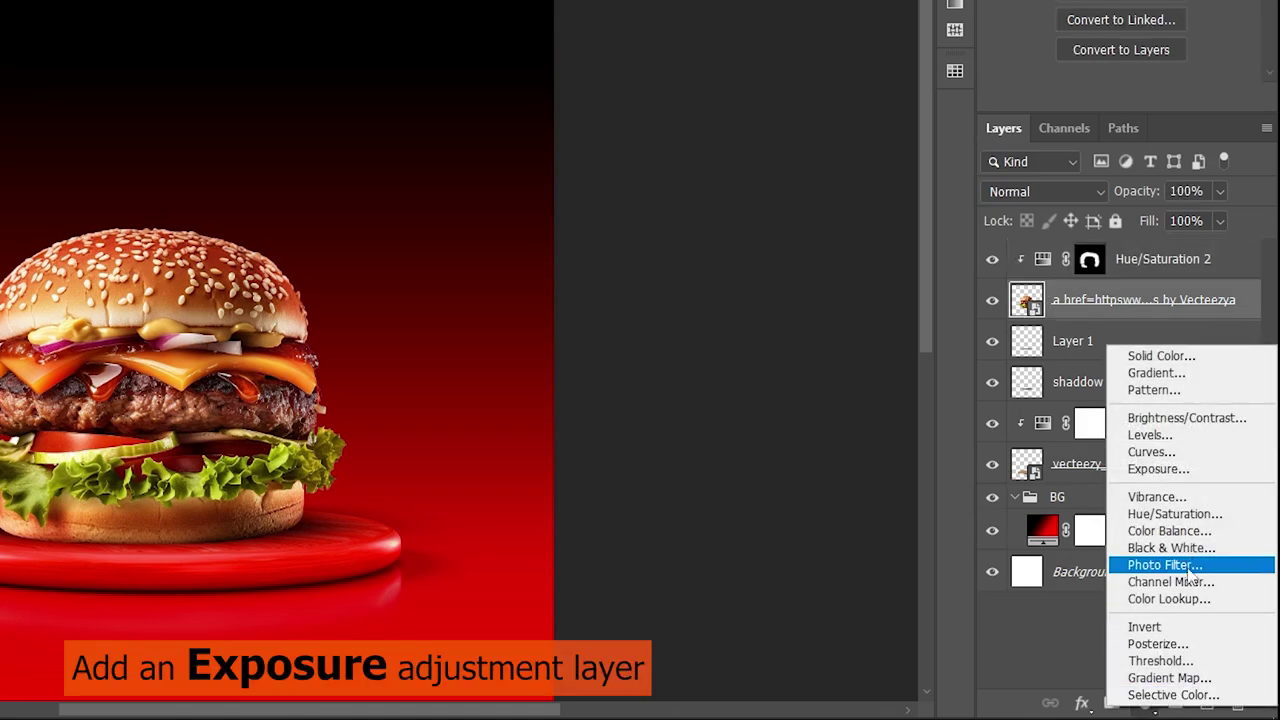
left_click(1184, 469)
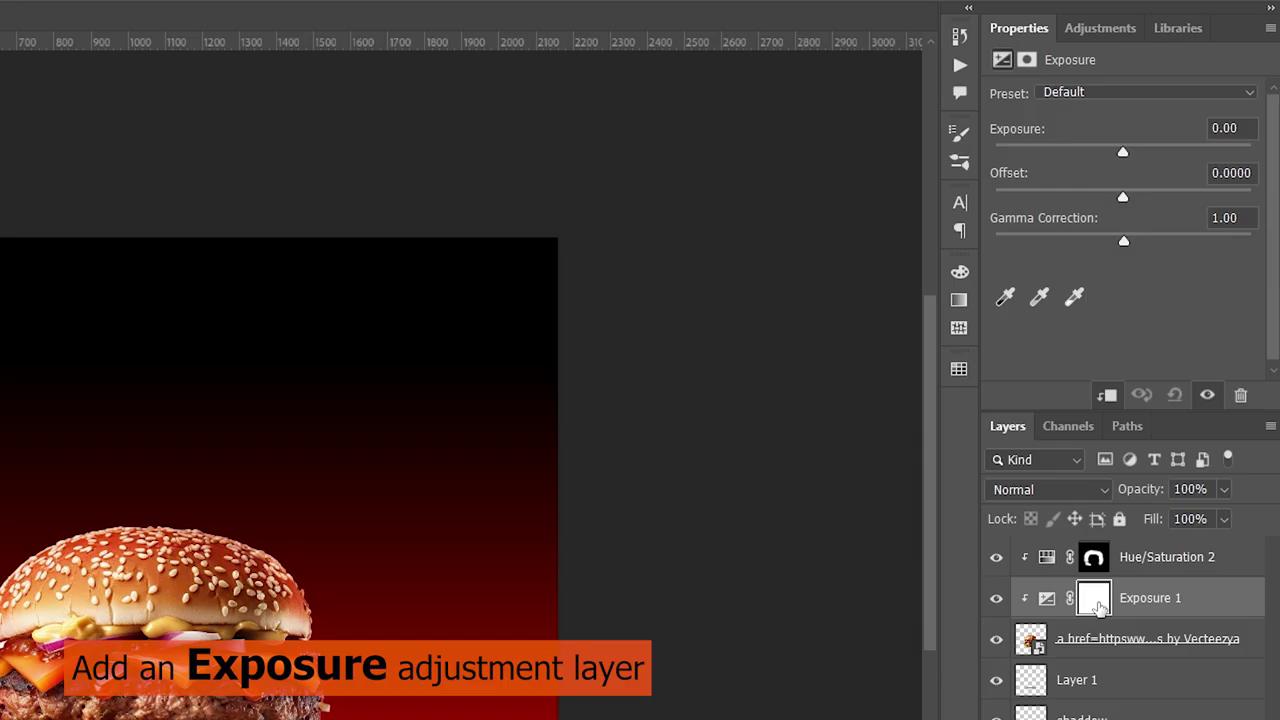
left_click(1094, 598)
left_click(1068, 468)
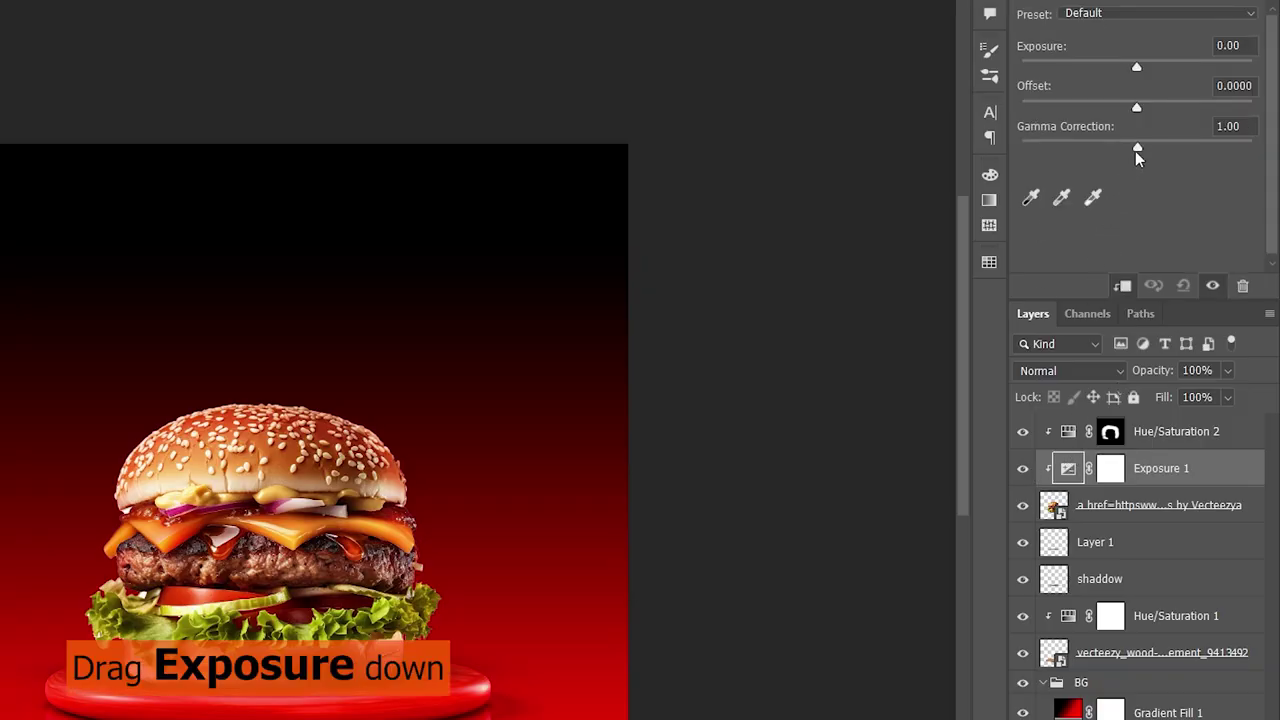
left_click_drag(1136, 150, 1169, 150)
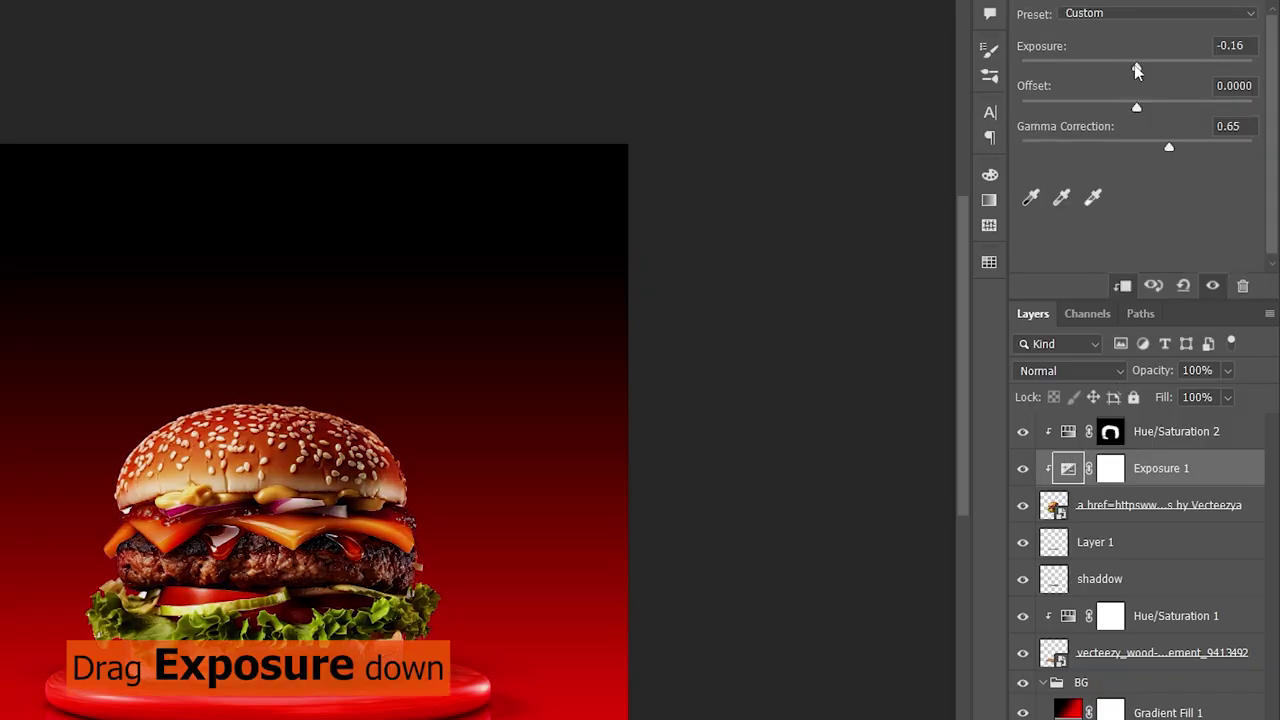
left_click_drag(1136, 66, 1113, 67)
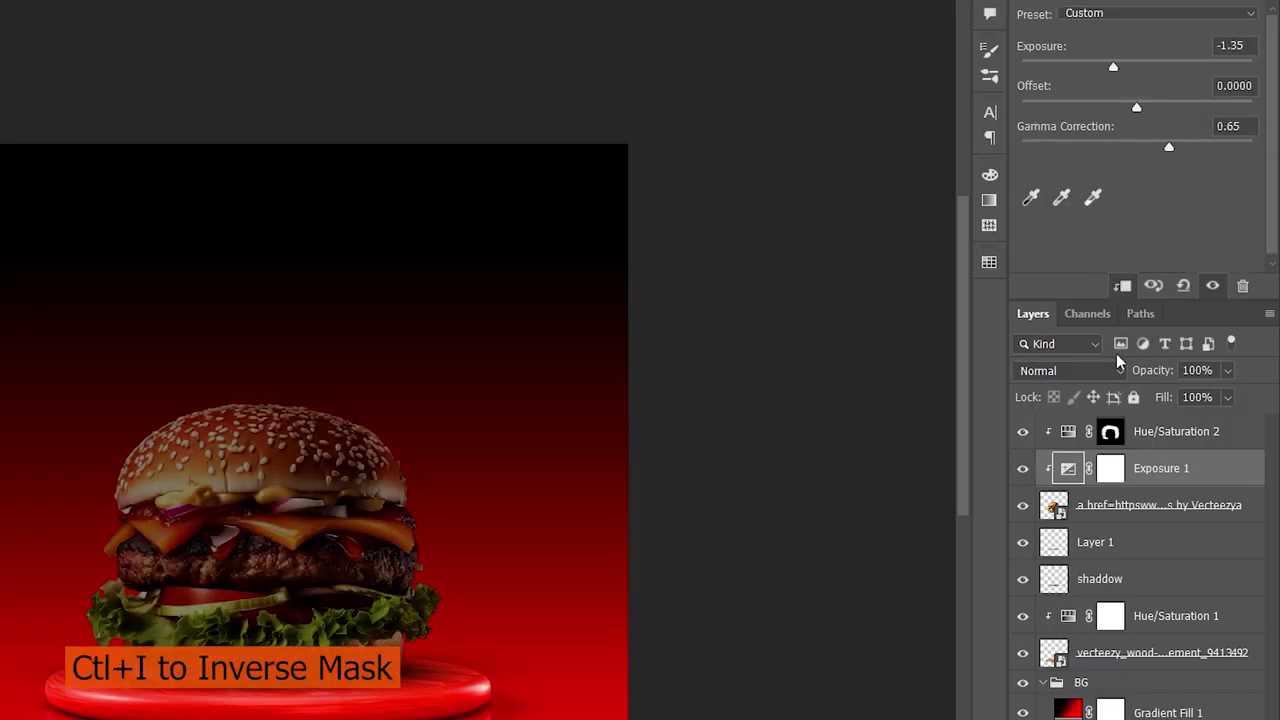
Step: Invert the Exposure mask, paint the bottom bun back in, and set opacity to 25%
left_click(1106, 470)
key("ctrl+i")
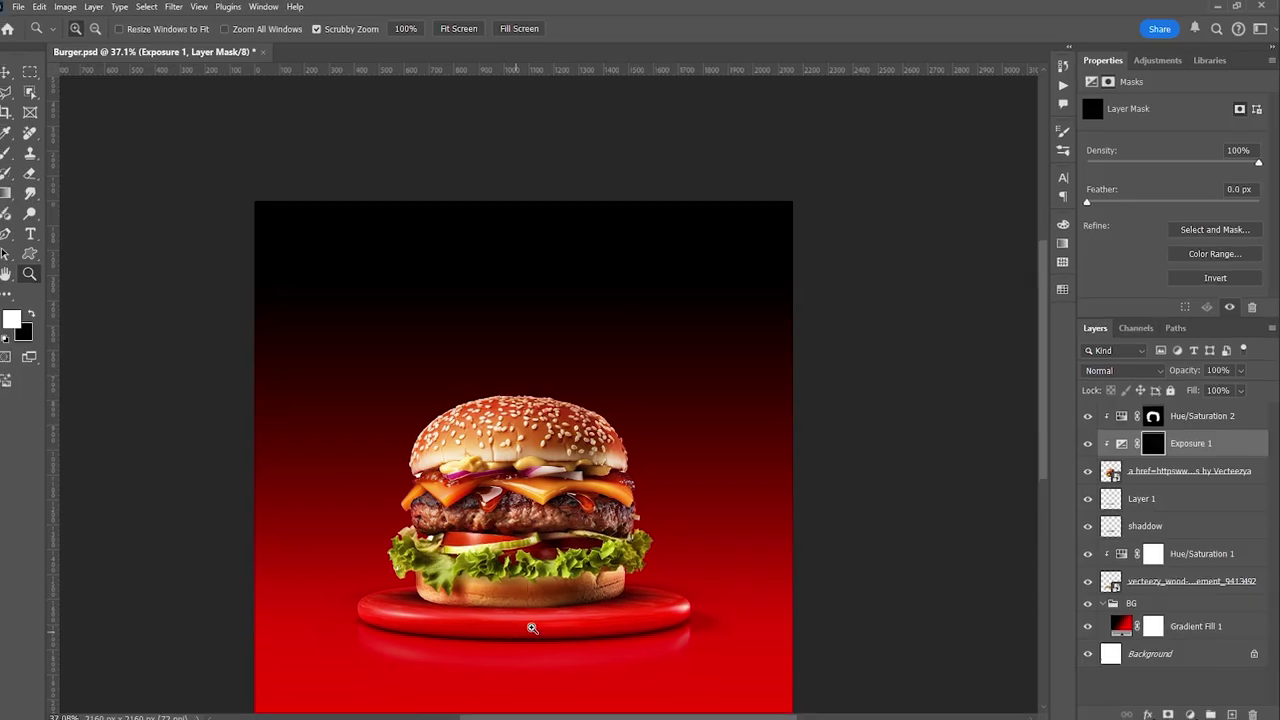
left_click(532, 628)
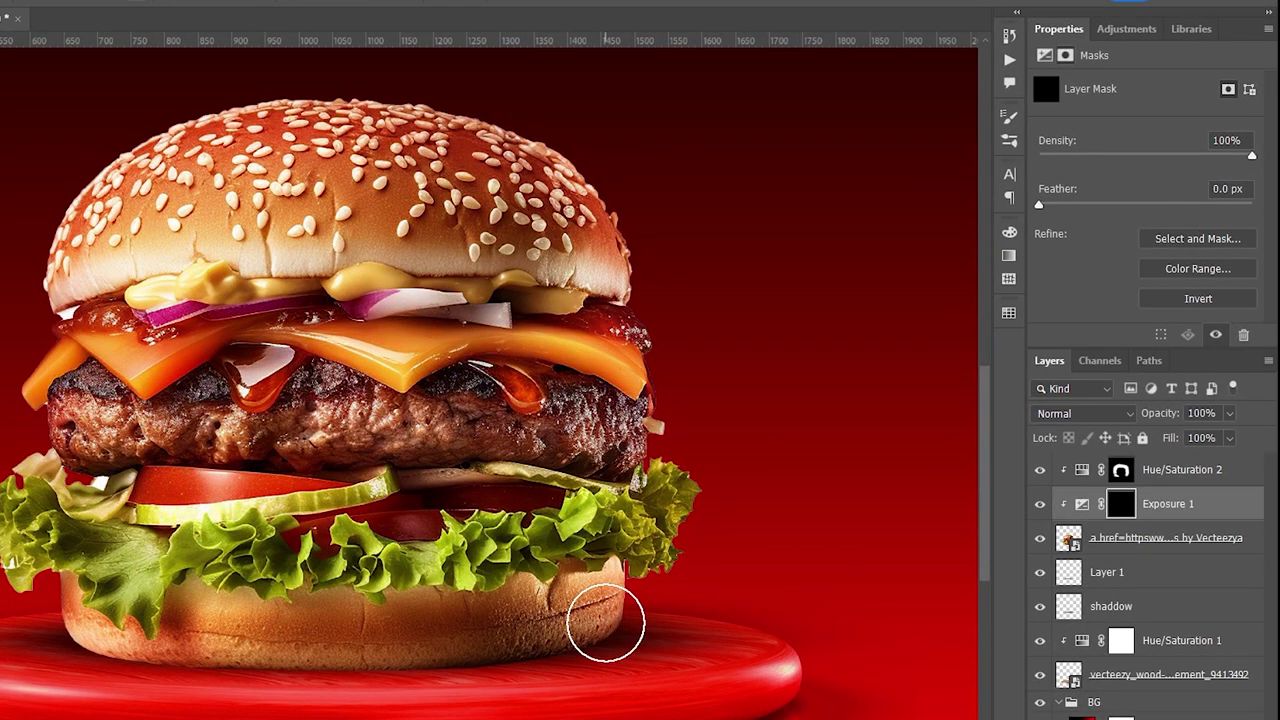
mouse_move(606, 622)
left_mouse_down()
mouse_move(449, 651)
mouse_move(63, 642)
left_mouse_up()
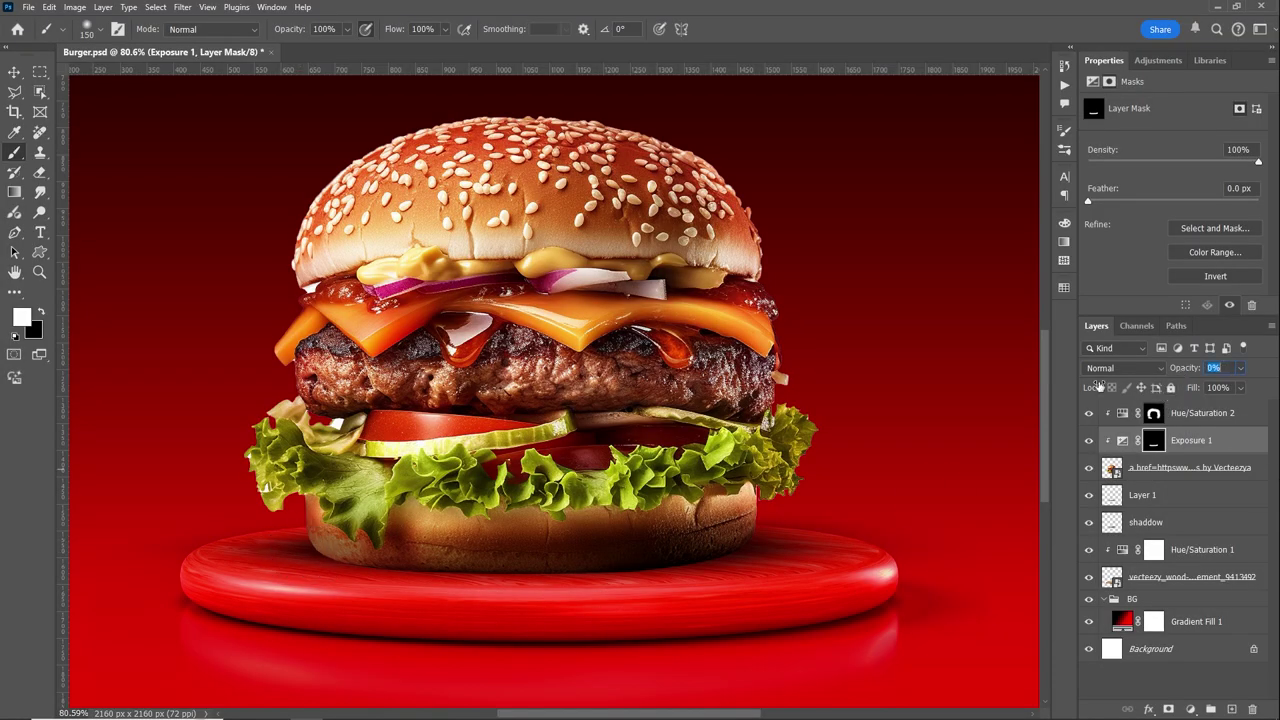
key("Up")
key("Up")
key("Up")
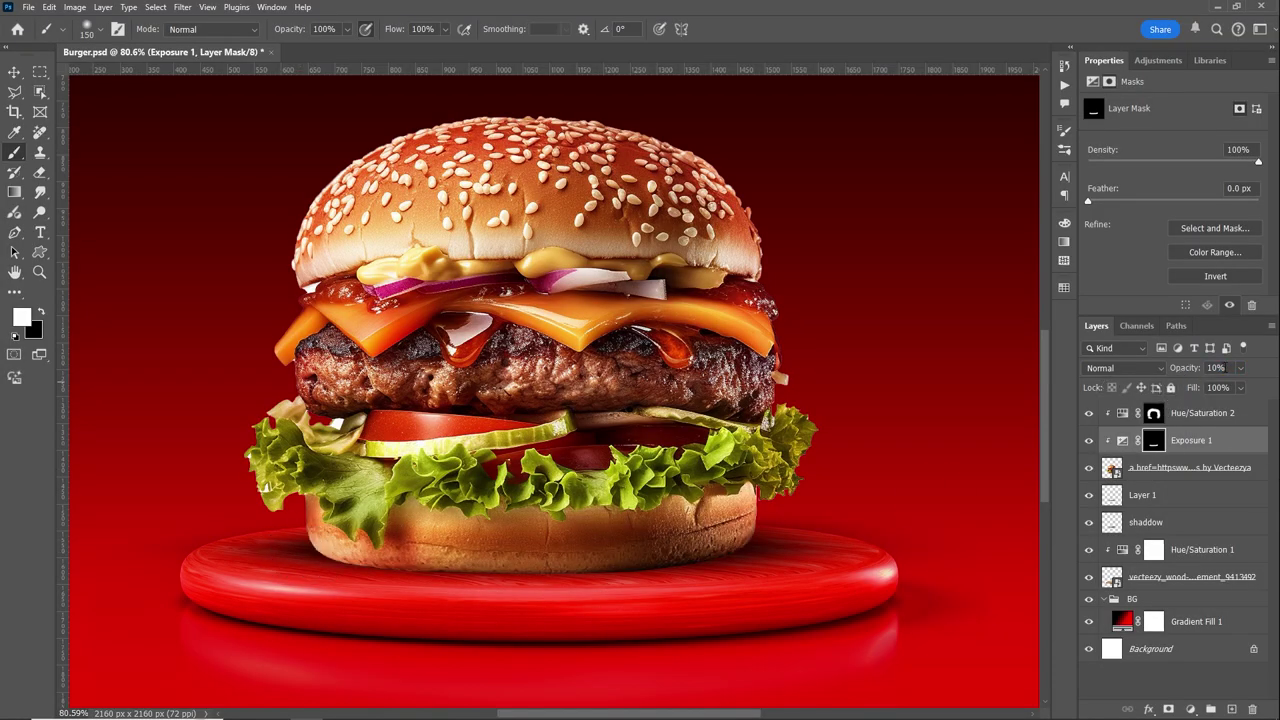
type("25")
scroll(680, 400, "down", 5)
mouse_move(694, 329)
left_mouse_down()
mouse_move(737, 166)
mouse_move(687, 366)
left_mouse_up()
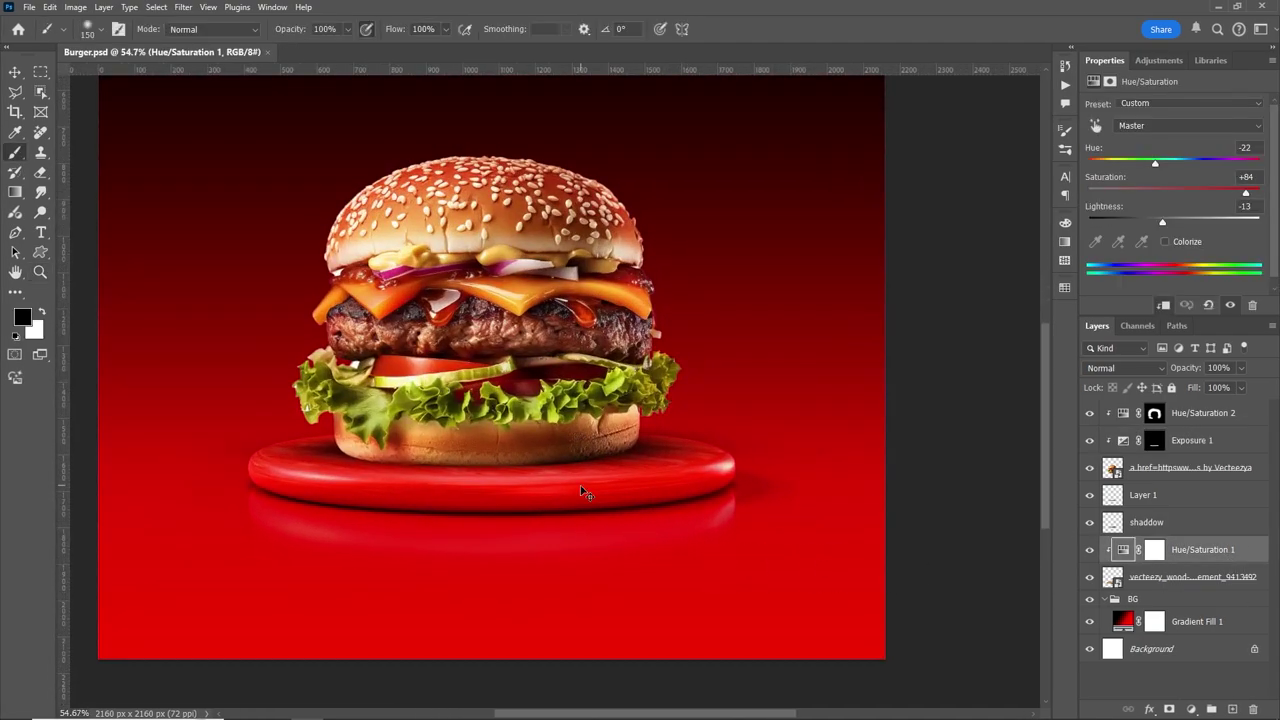
Step: Set the plate's Hue/Saturation 1 tint to Overlay blend mode with Lightness lowered to -23
key("alt+bracketleft")
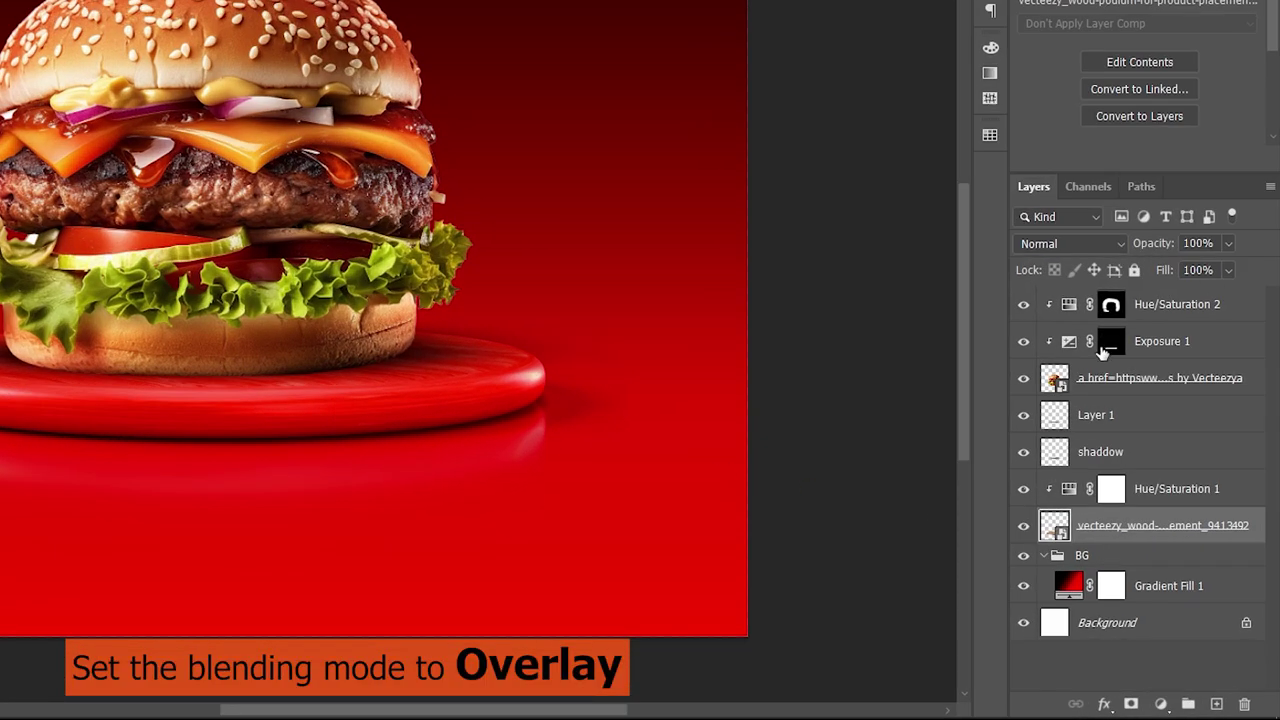
left_click(1141, 500)
left_click(1090, 242)
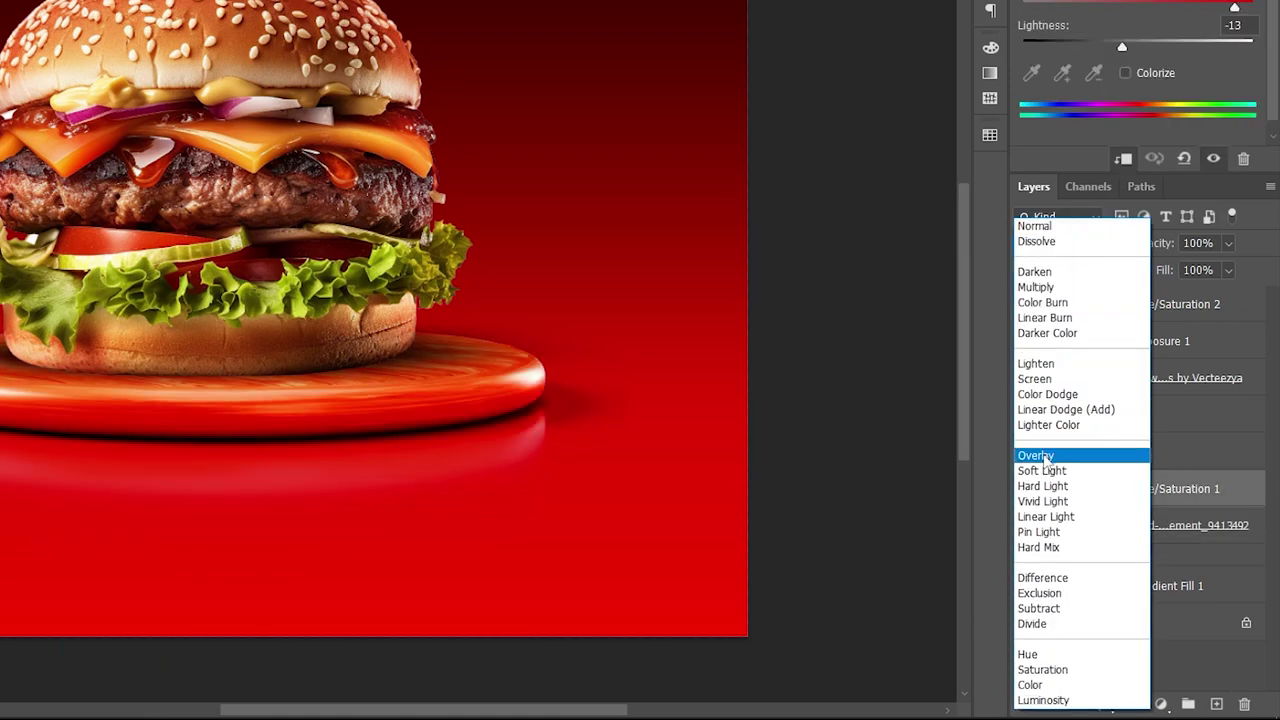
left_click(1045, 458)
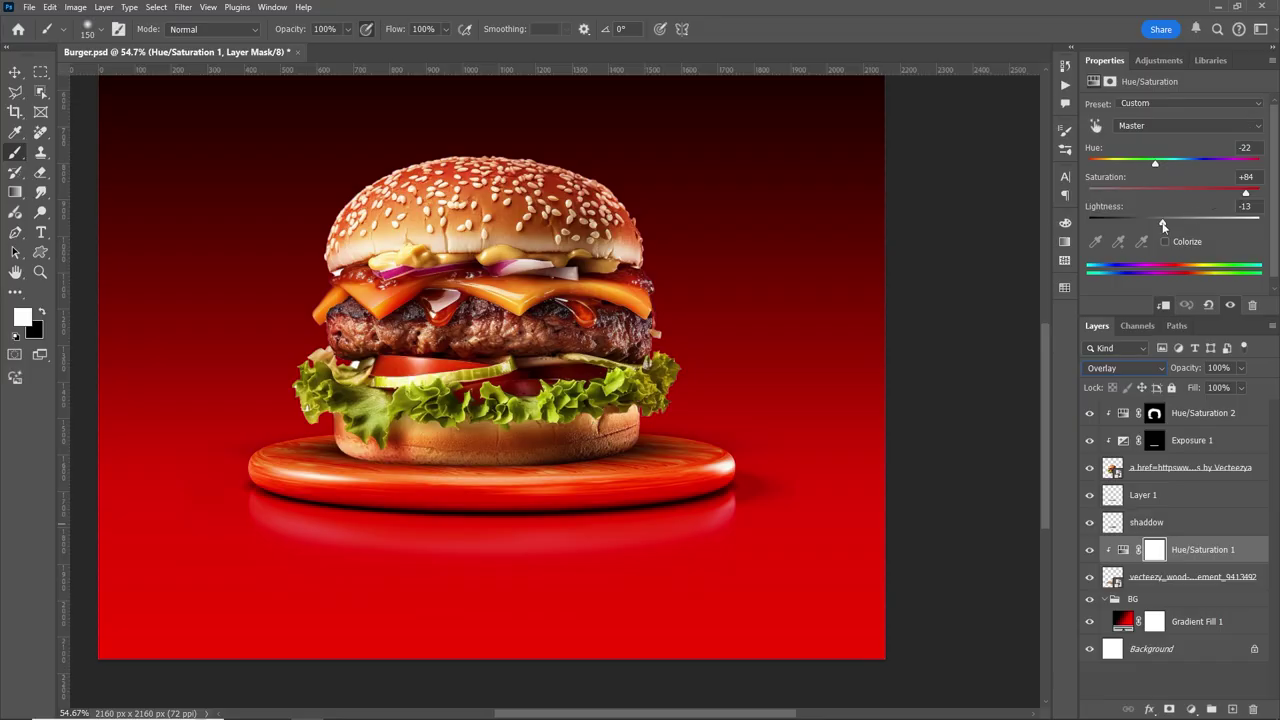
left_click_drag(1162, 226, 1151, 228)
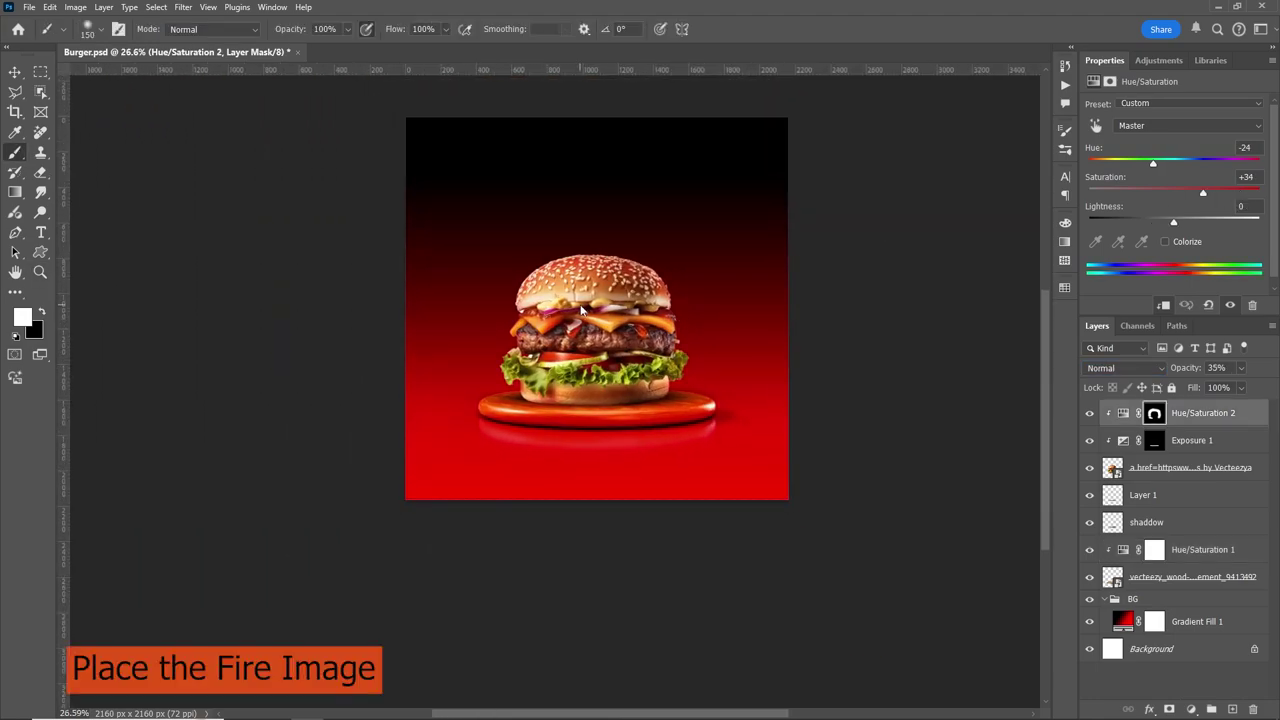
Step: Place the fire image 7809 above the burger and blend it in Screen mode
left_click_drag(630, 257, 632, 244)
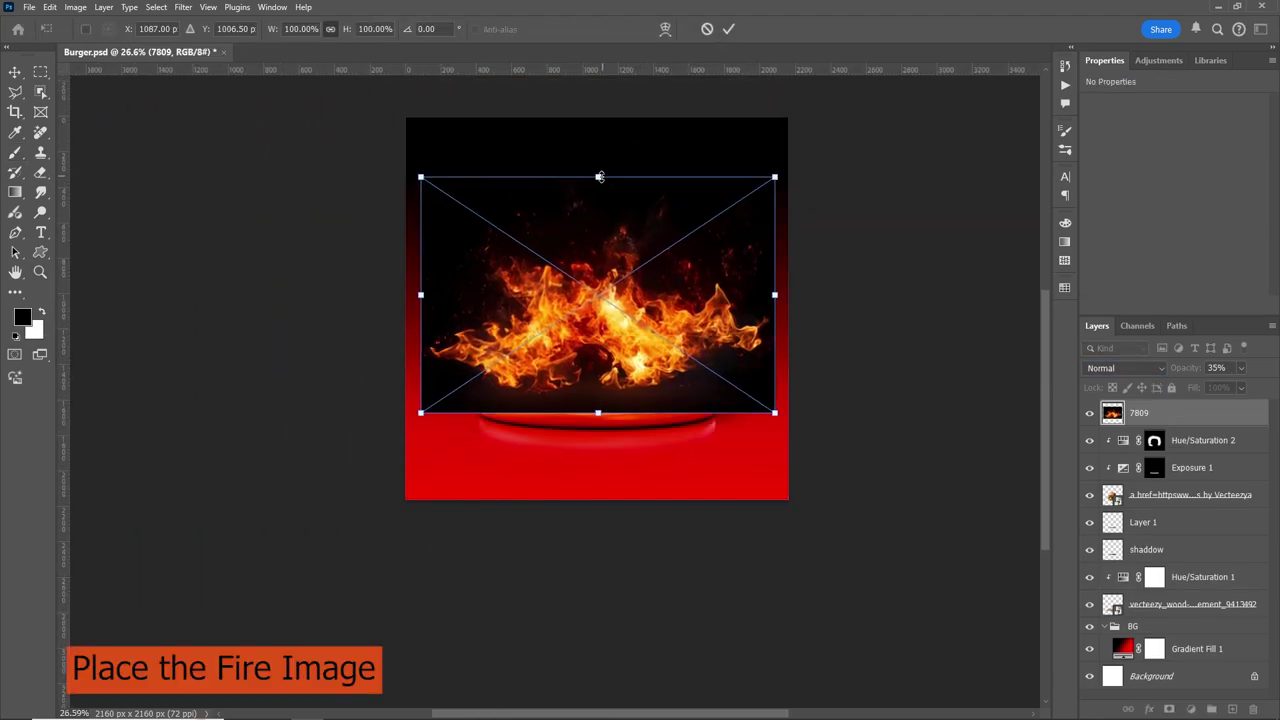
left_click_drag(599, 177, 599, 231)
left_click_drag(597, 300, 595, 234)
left_click(729, 29)
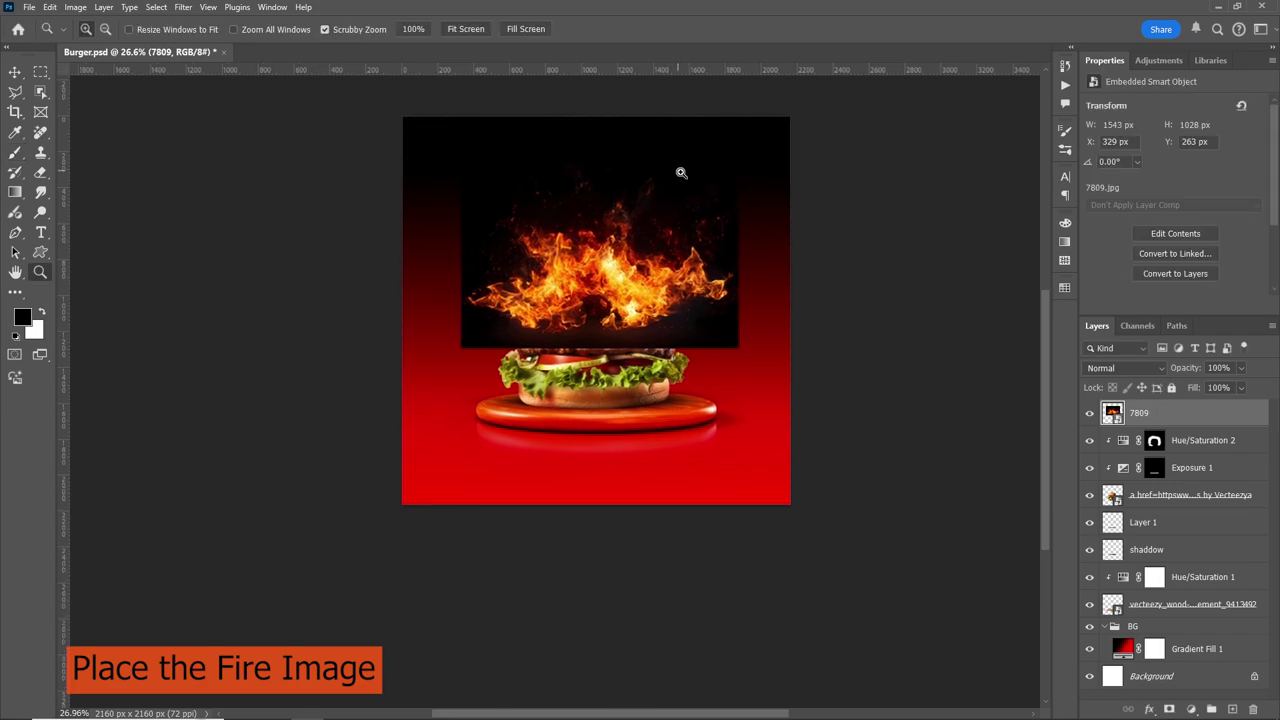
left_click(1125, 368)
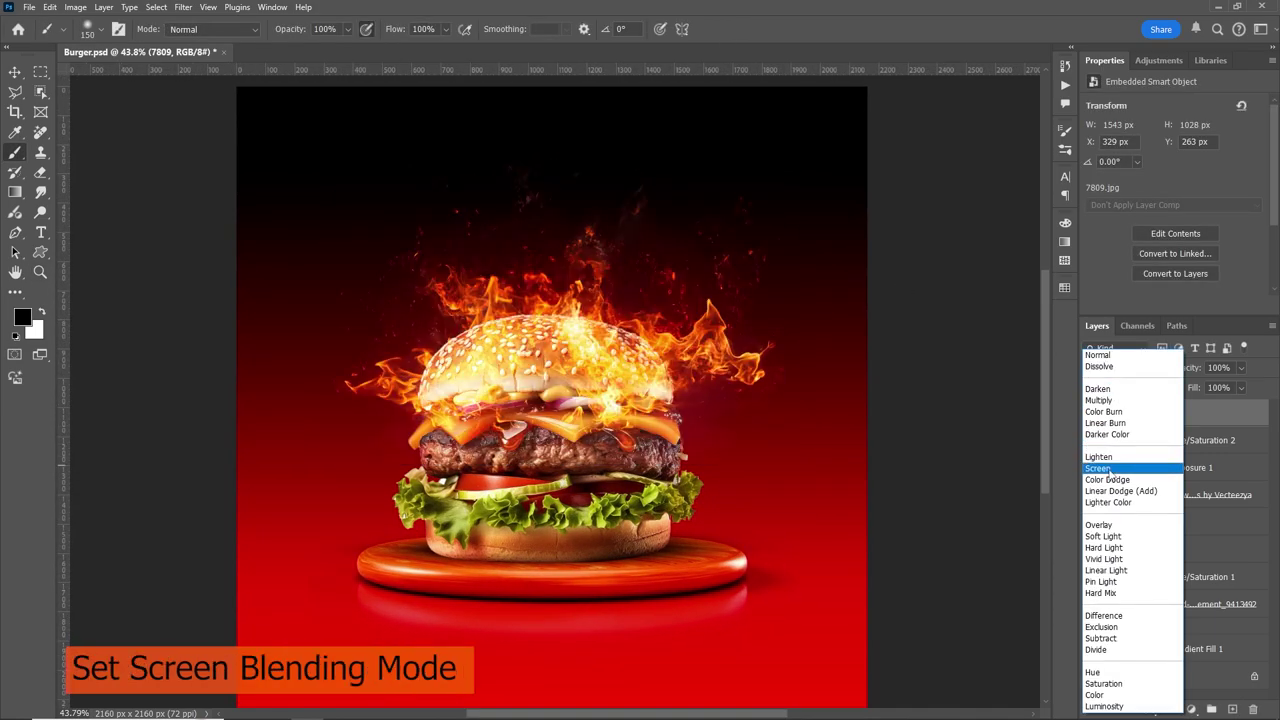
left_click(1098, 468)
scroll(628, 243, "up", 2)
Step: Scale the flames to about half size and move them over the top bun
key("ctrl+t")
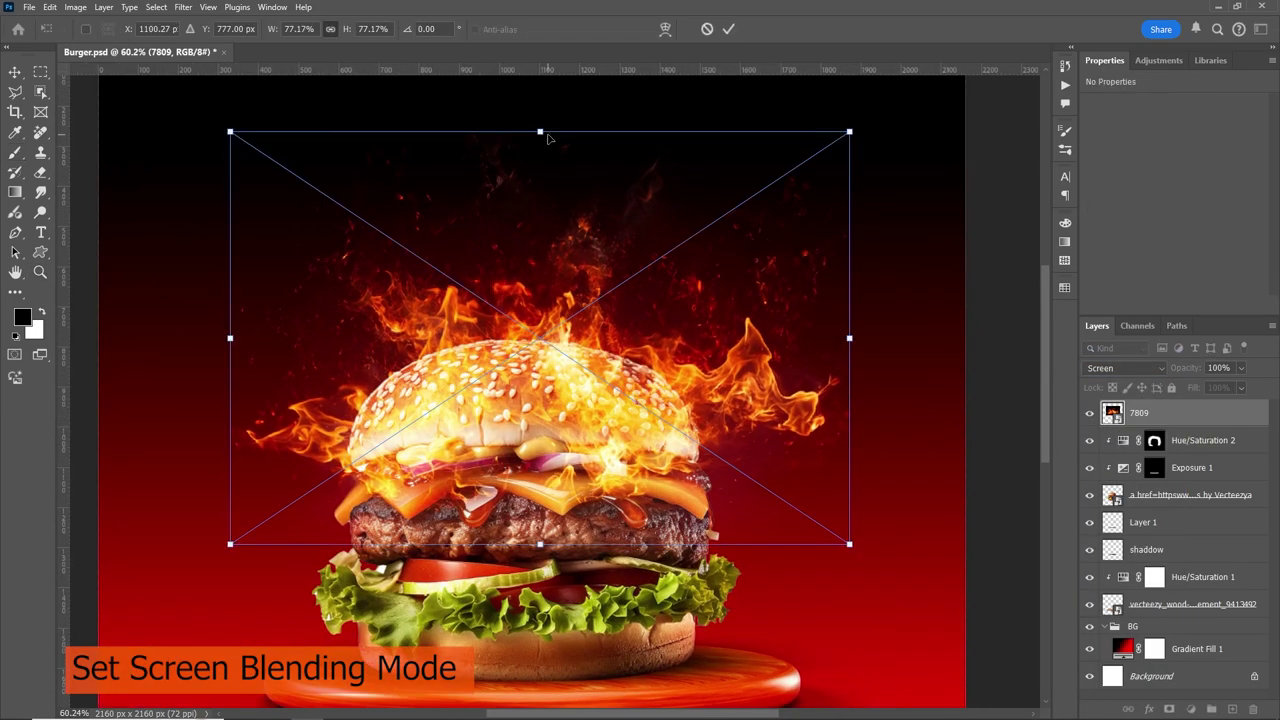
left_click_drag(540, 131, 540, 271)
left_click_drag(534, 352, 534, 282)
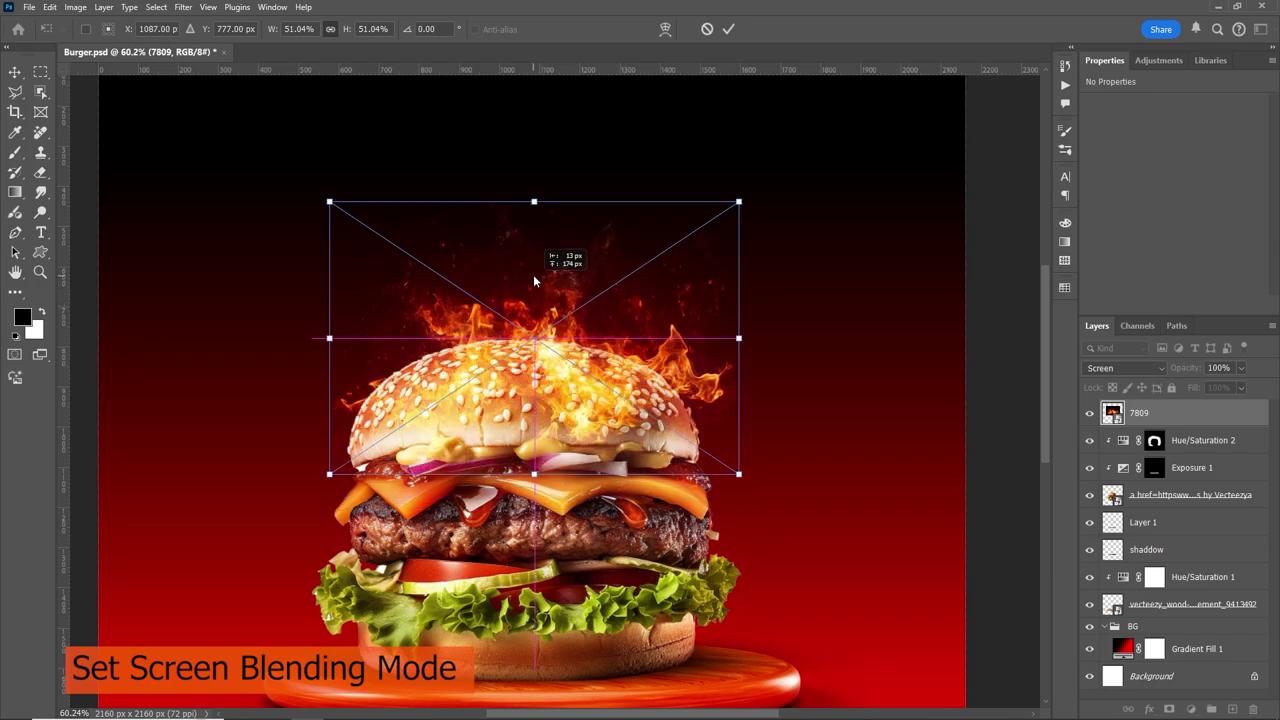
key("Return")
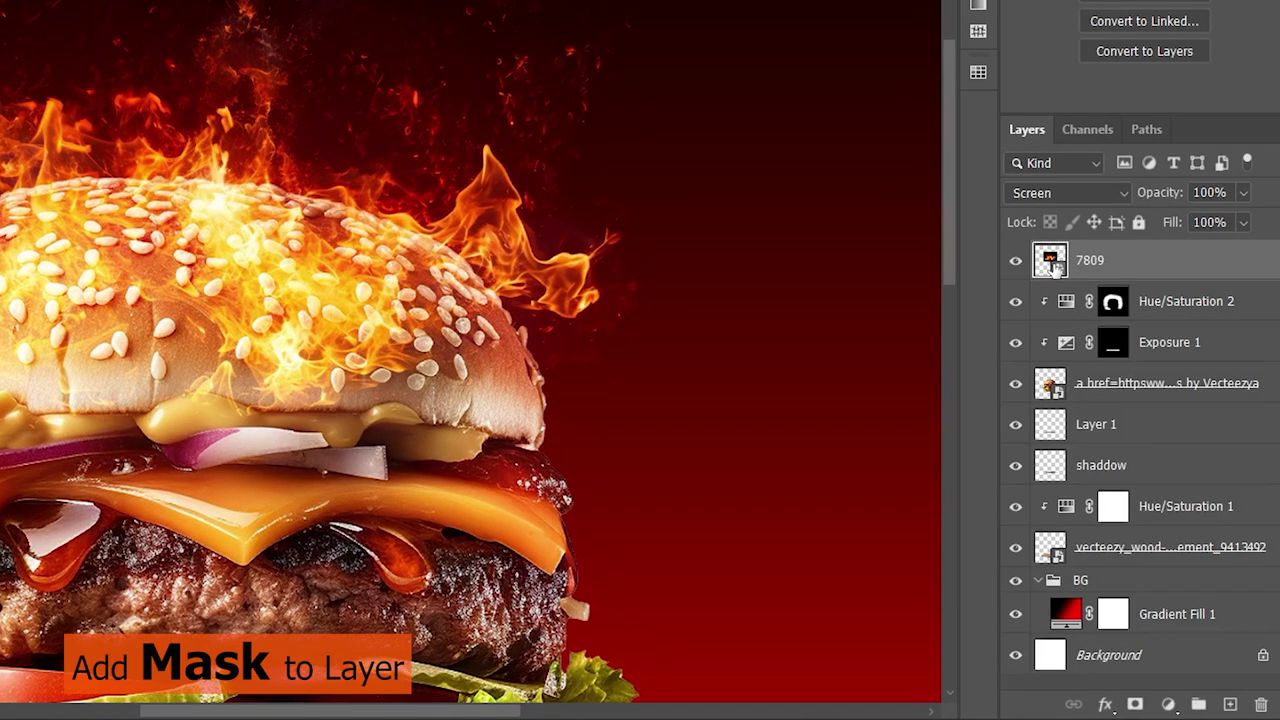
Step: Add a layer mask to 7809 and paint out the flames over the bun at 58% brush opacity
left_click(1137, 705)
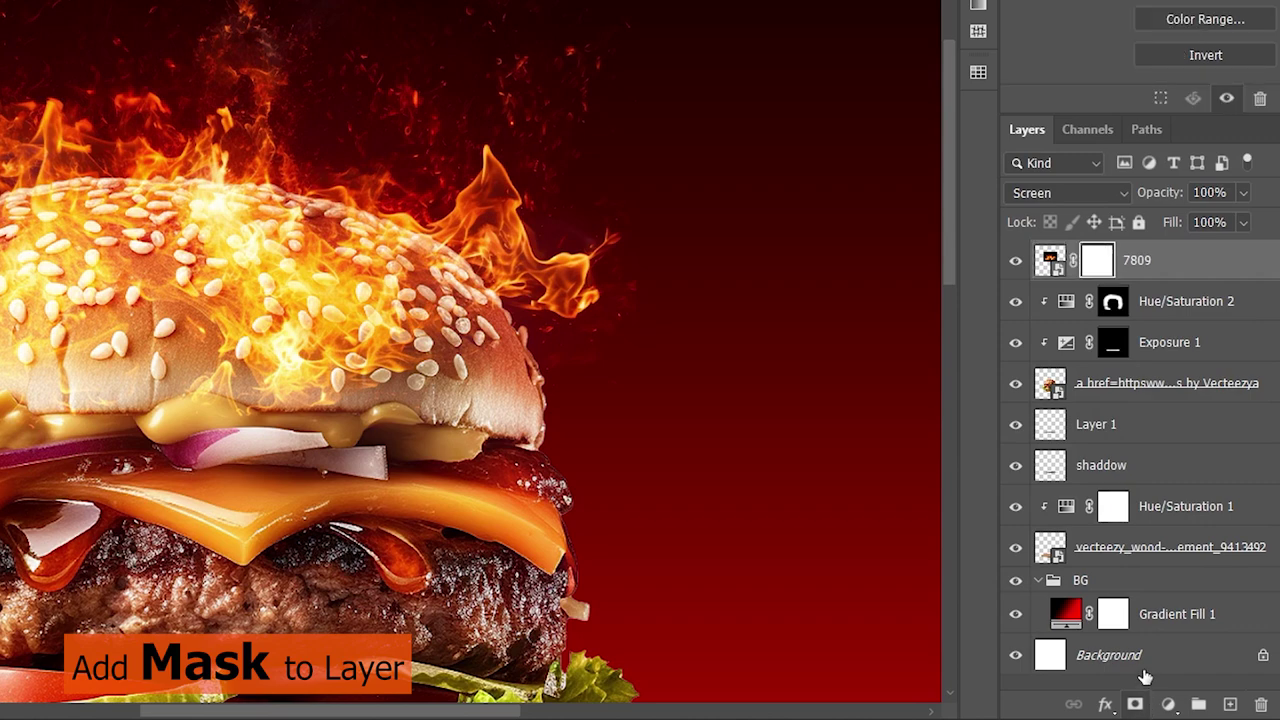
key("ctrl+2")
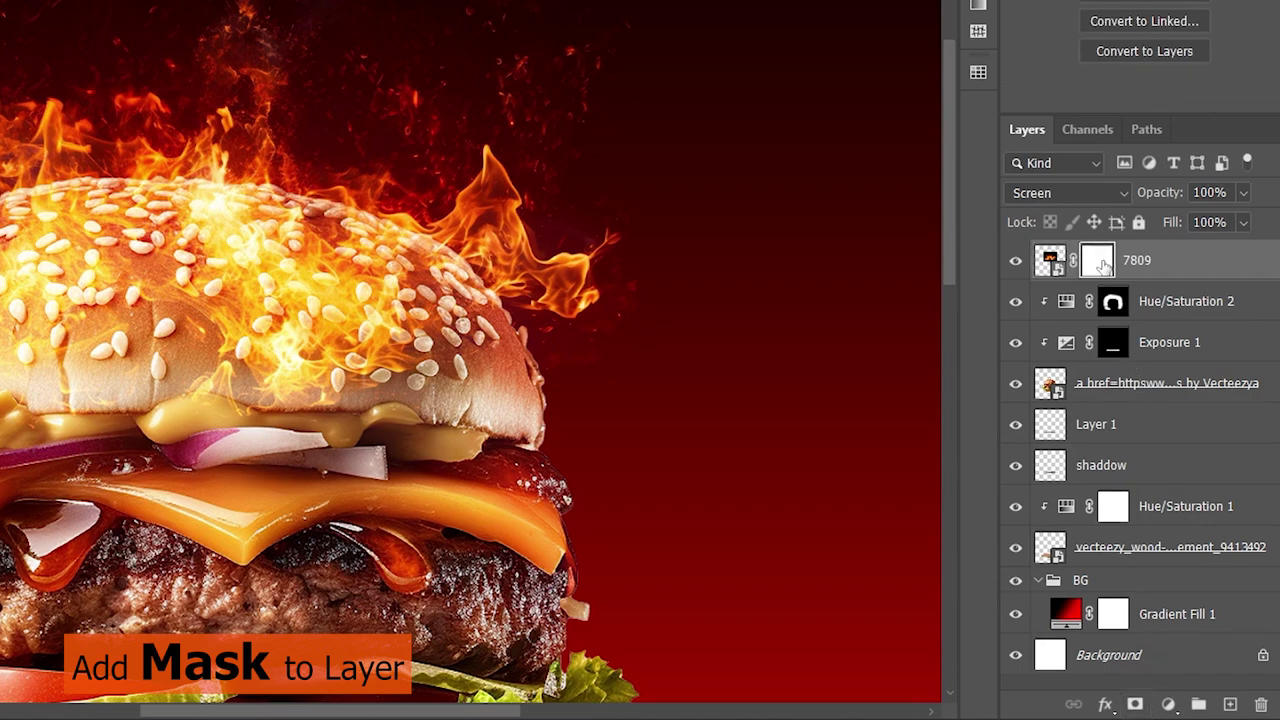
left_click(1100, 261)
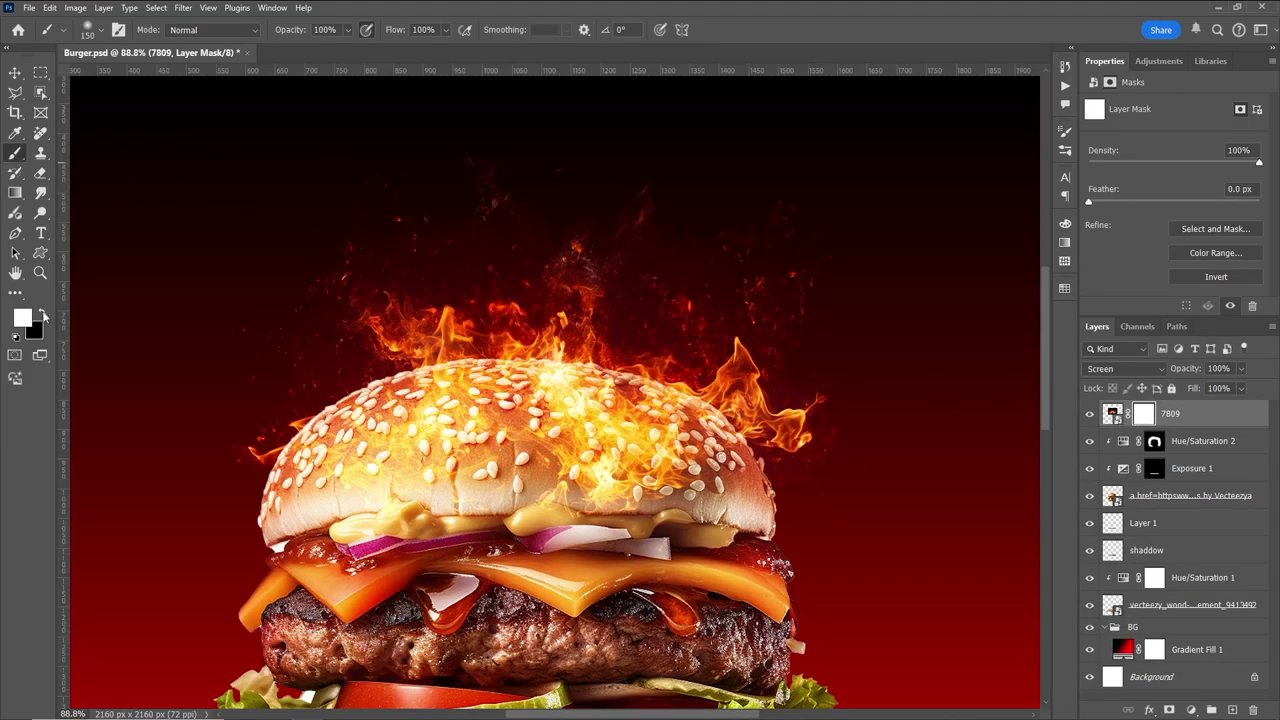
left_click_drag(303, 35, 274, 38)
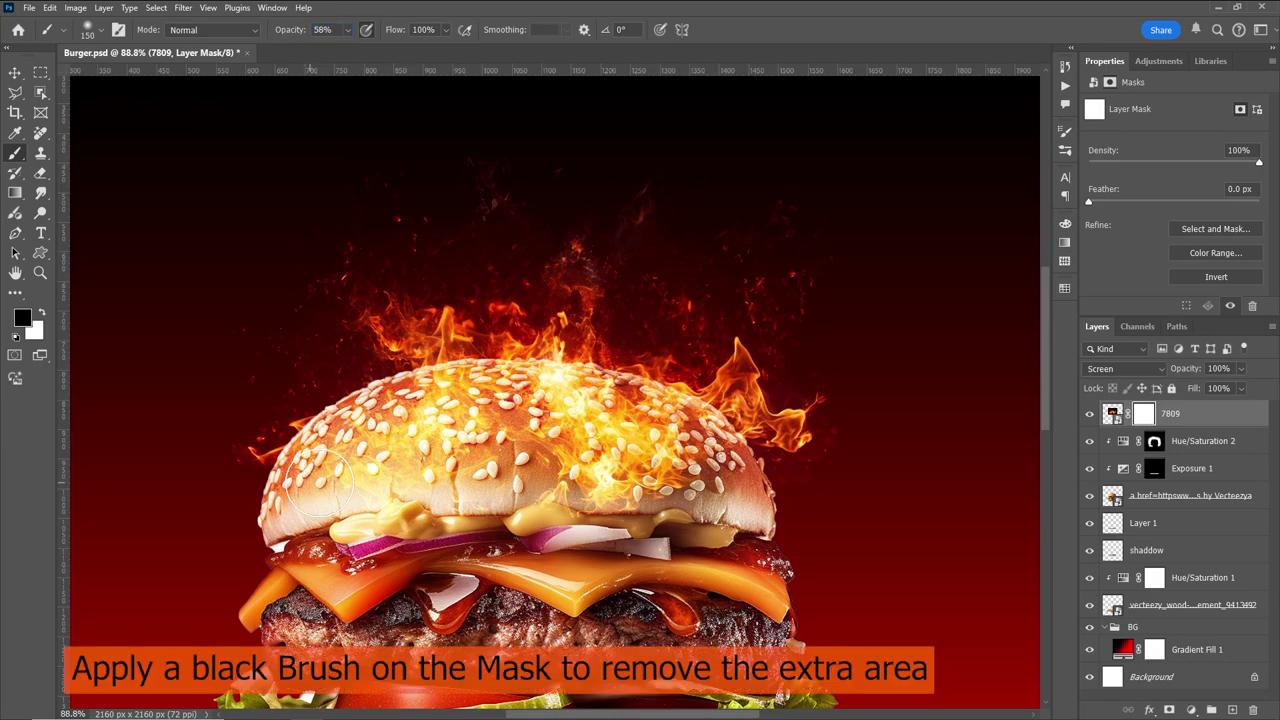
mouse_move(320, 480)
left_mouse_down()
mouse_move(633, 500)
mouse_move(300, 480)
left_mouse_up()
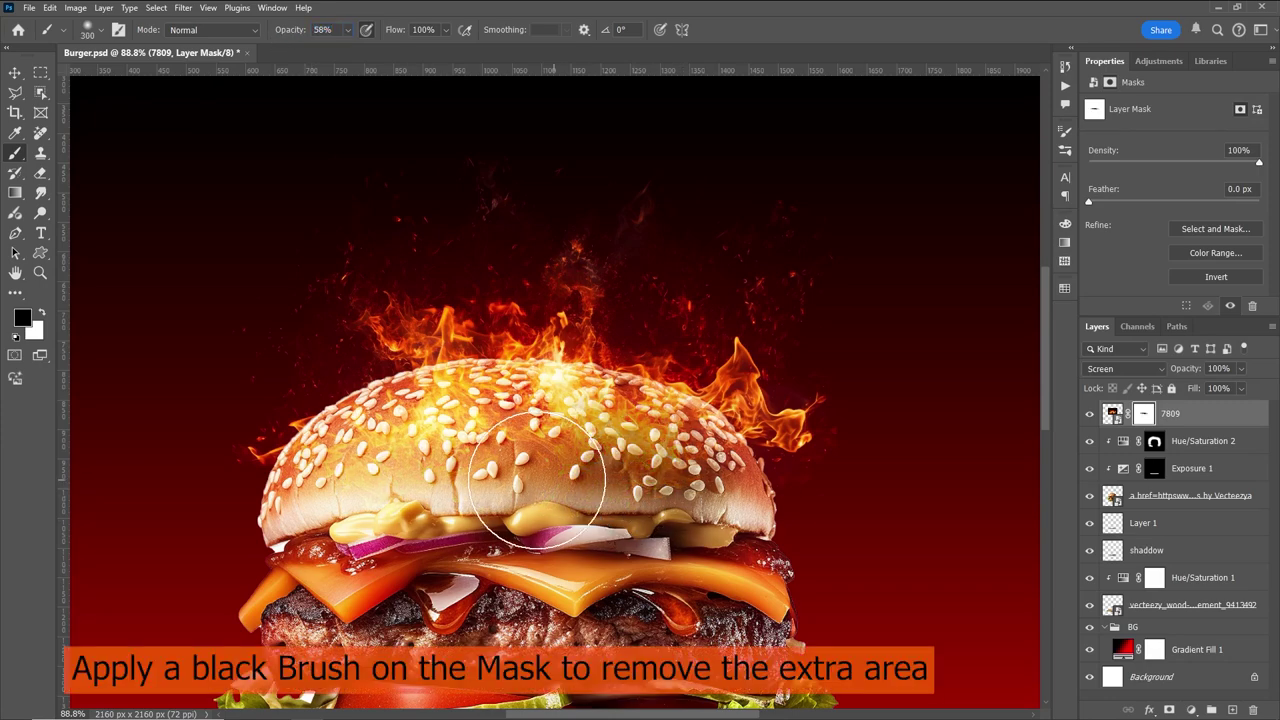
Step: Resize the brush and restore some flame glow along the top bun
key("bracketright")
key("bracketright")
key("bracketright")
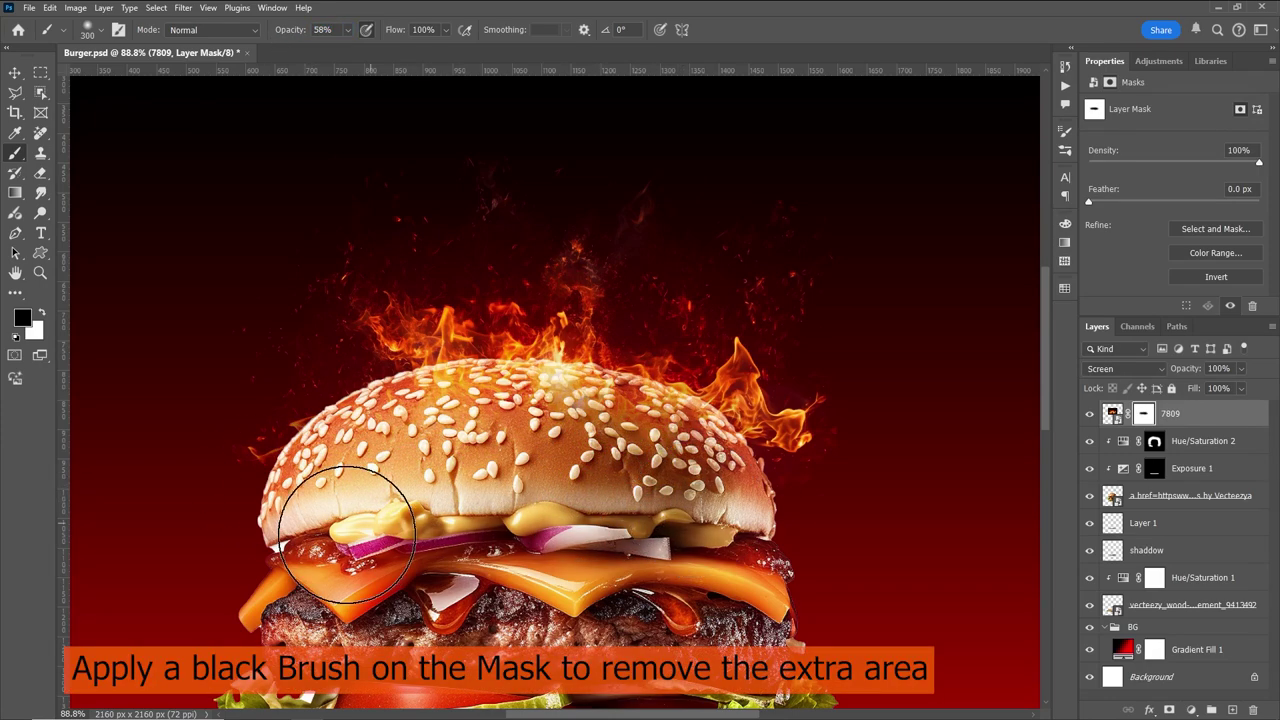
key("bracketleft")
key("bracketleft")
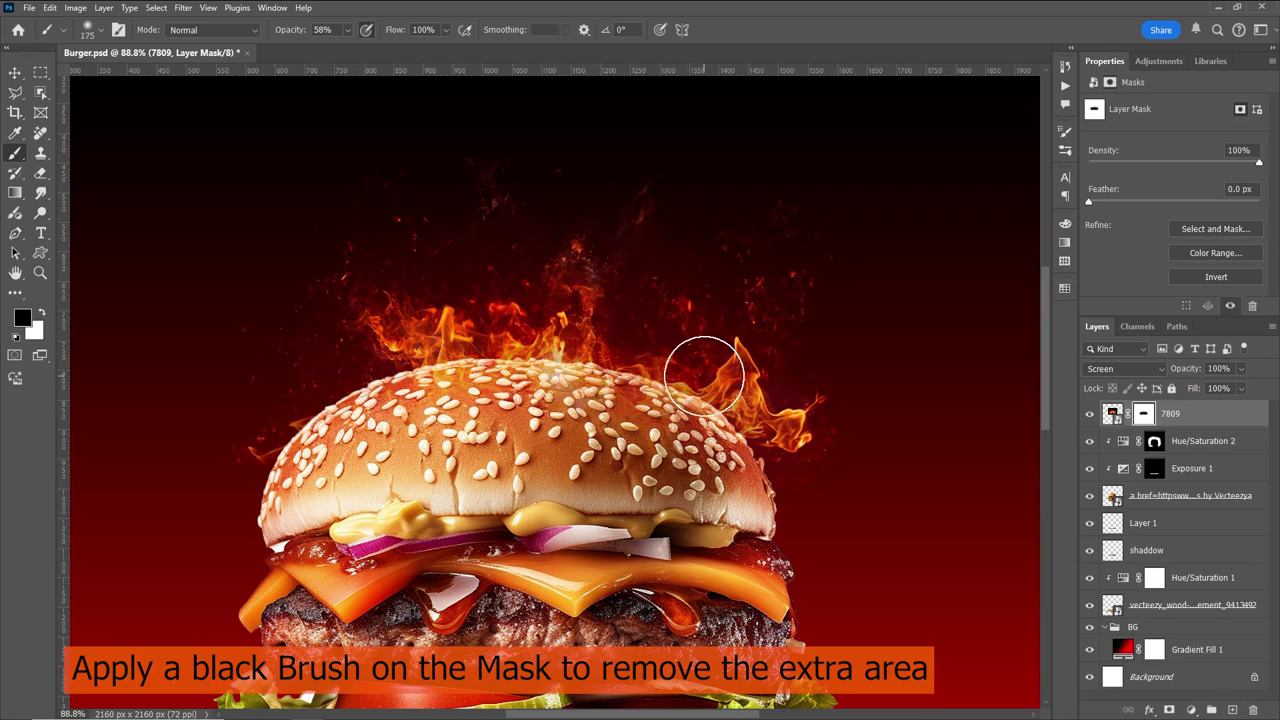
key("bracketleft")
mouse_move(748, 440)
left_mouse_down()
mouse_move(610, 380)
mouse_move(365, 400)
mouse_move(330, 415)
left_mouse_up()
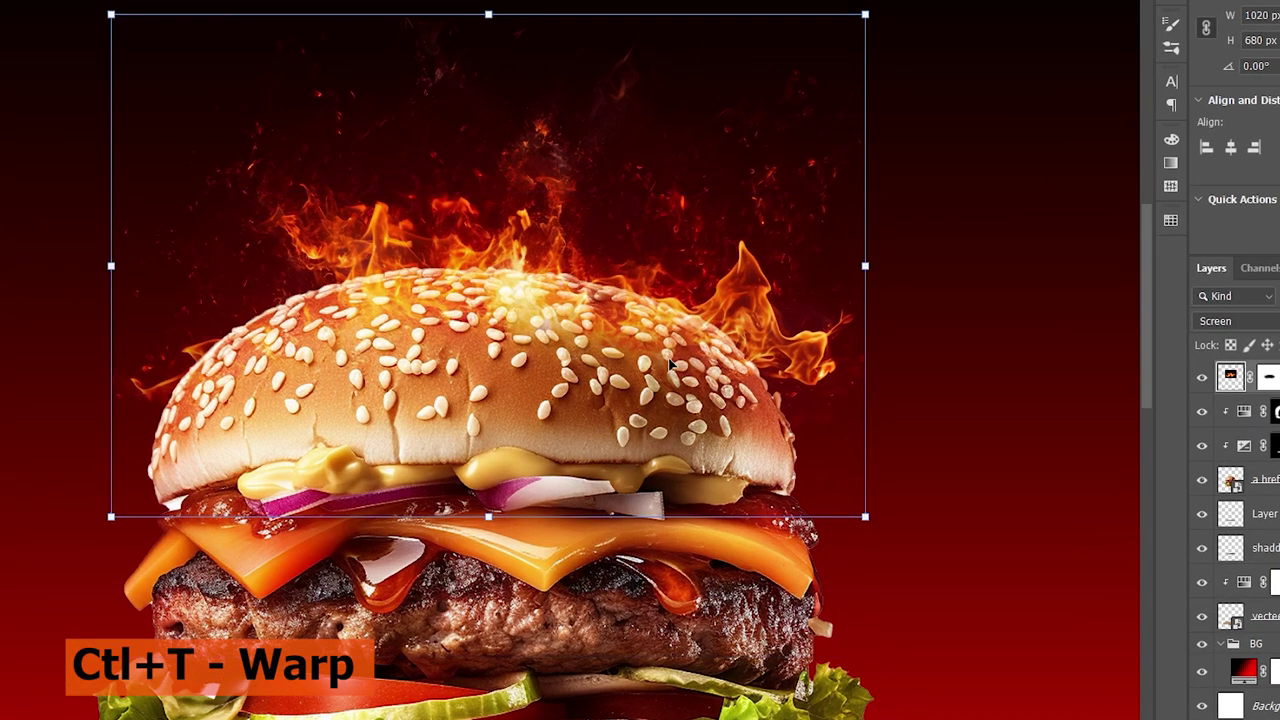
Step: Warp the 7809 flames inward around the top bun, then select layers 7809 through shaddow
right_click(667, 317)
left_click(696, 429)
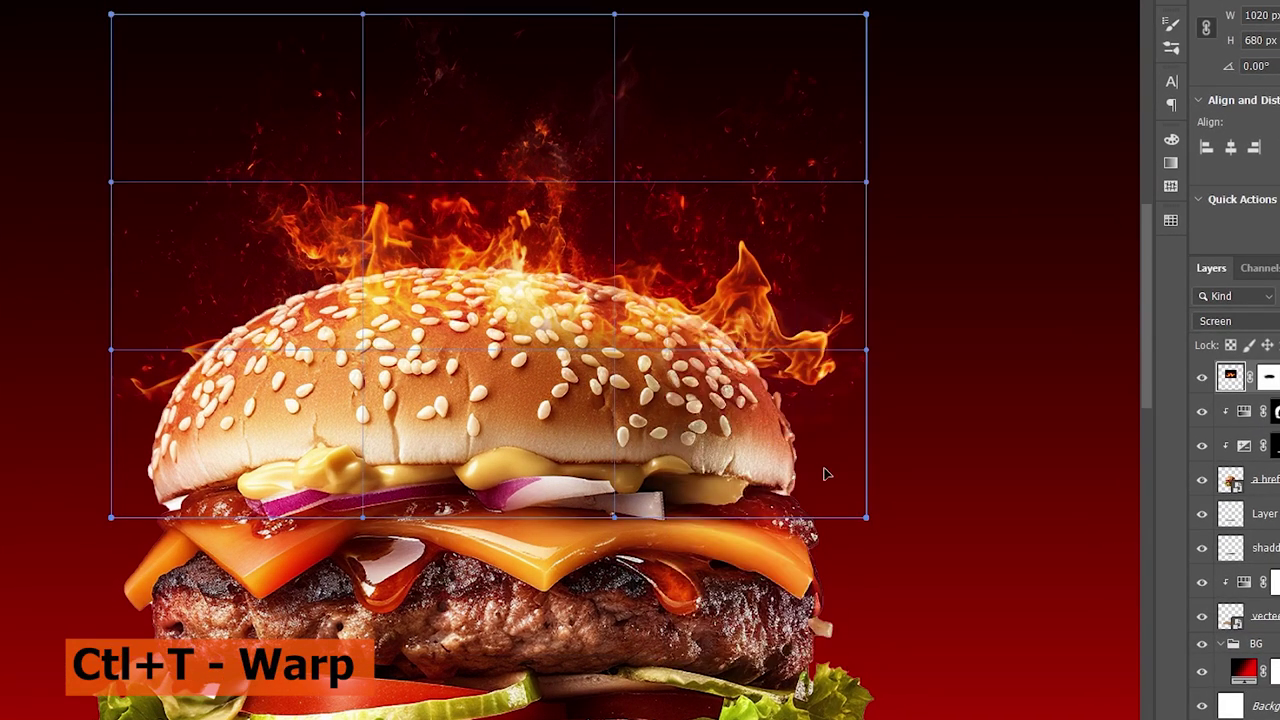
left_click_drag(865, 516, 770, 575)
left_click_drag(111, 516, 180, 504)
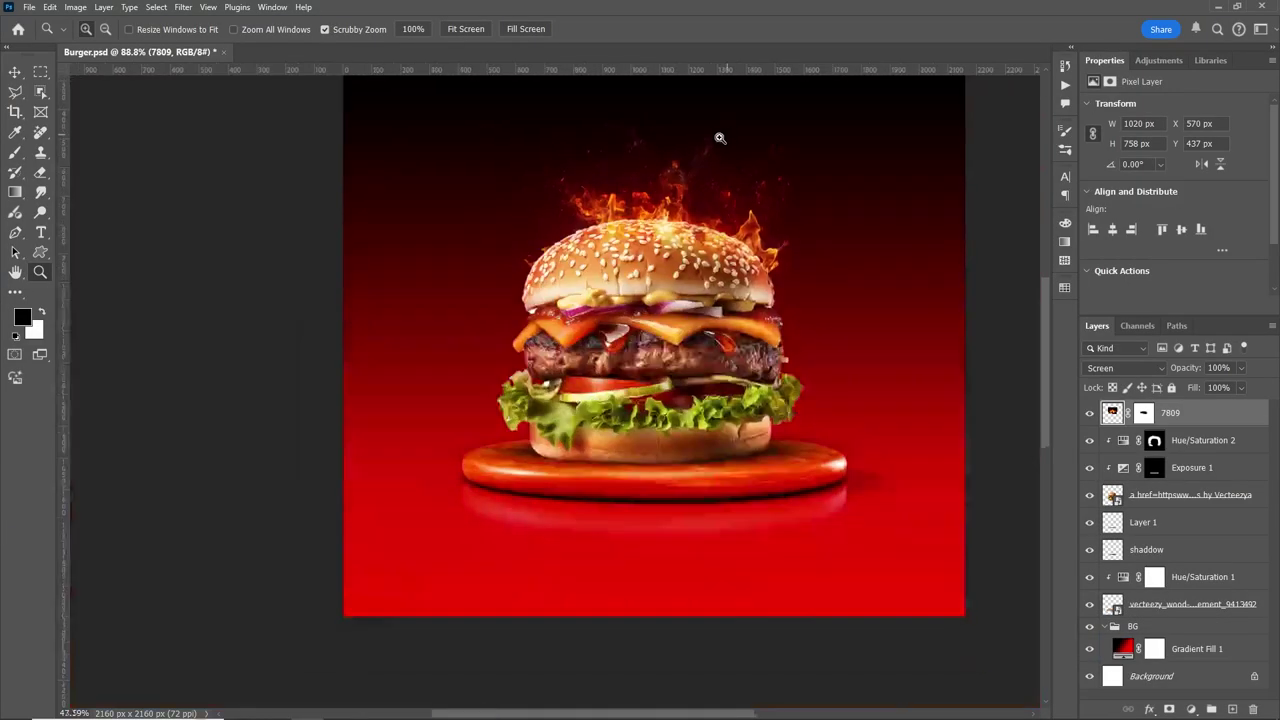
left_click(1185, 549, "shift")
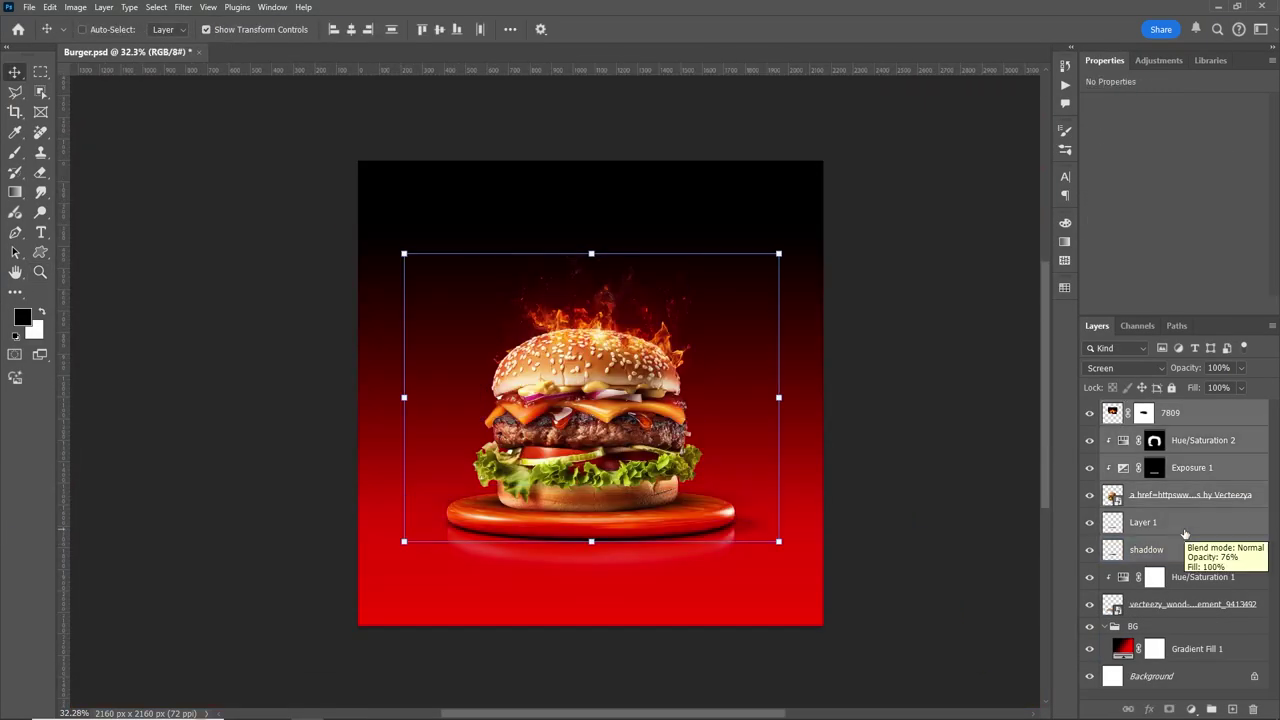
Step: Group the burger layers as 'Burger', then rotate the swirling flame photo and blend it in Screen mode
key("ctrl+g")
double_click(1146, 408)
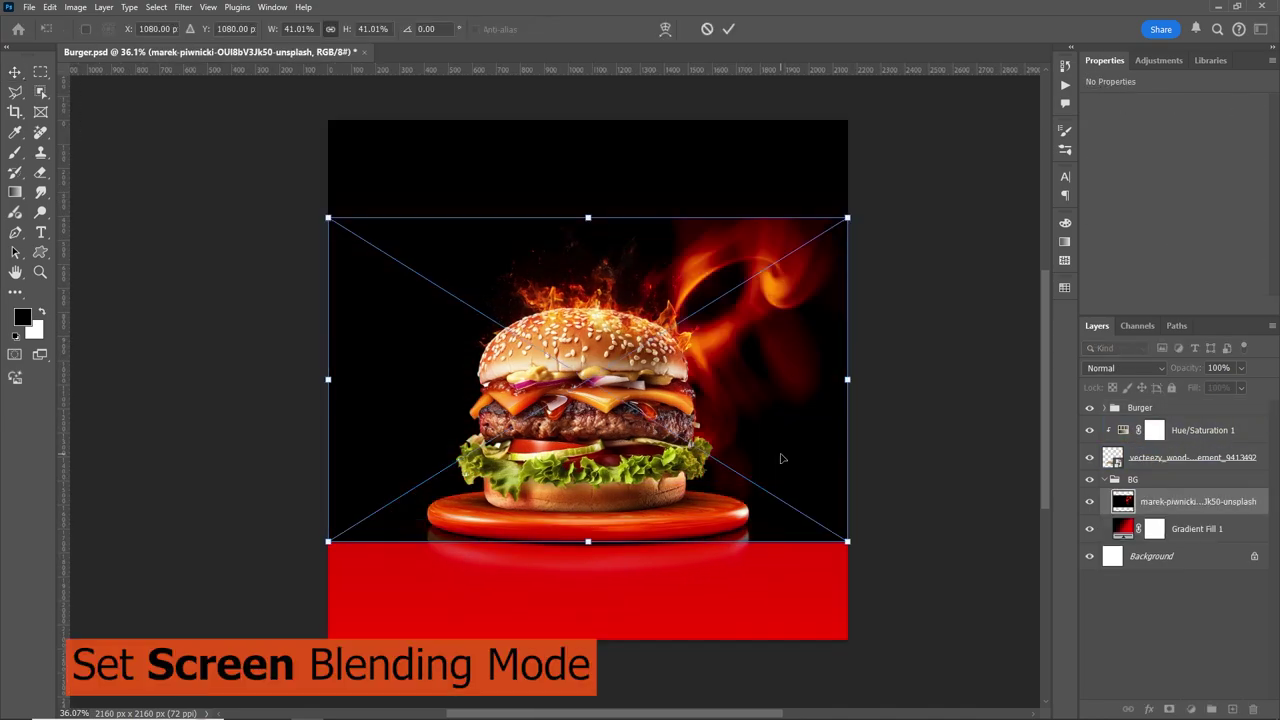
left_click_drag(903, 325, 817, 226)
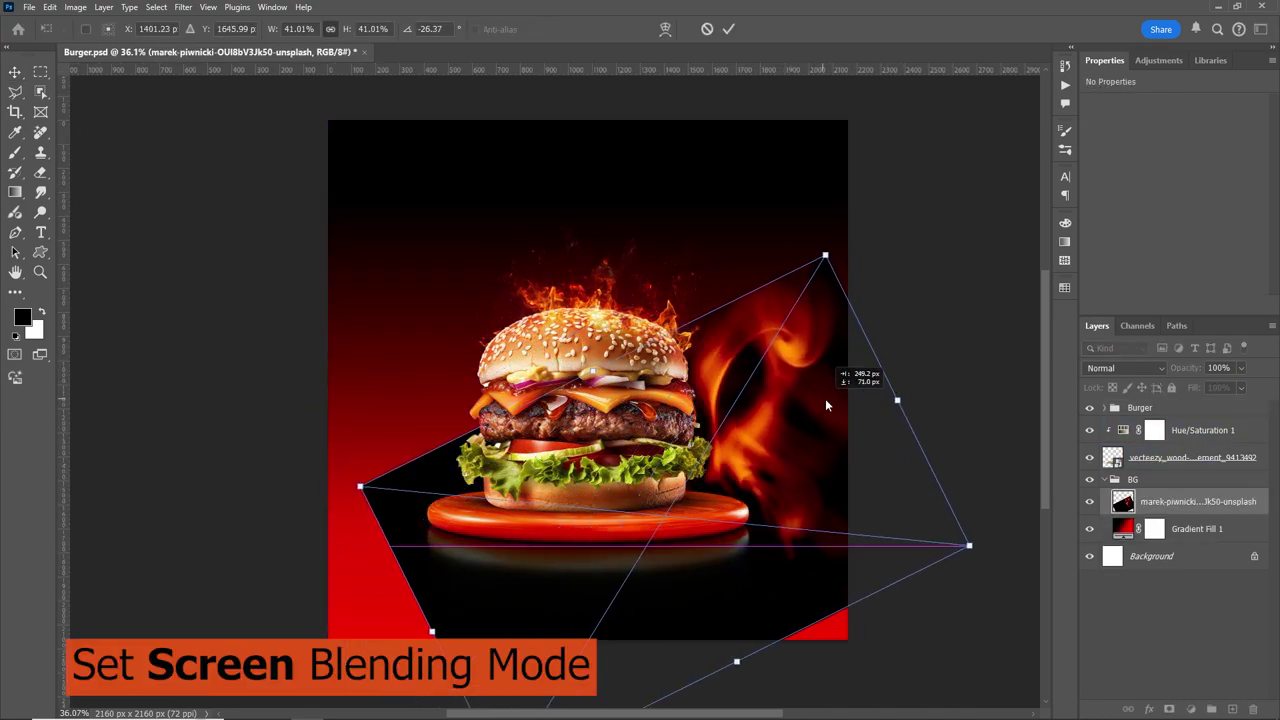
left_click(1140, 376)
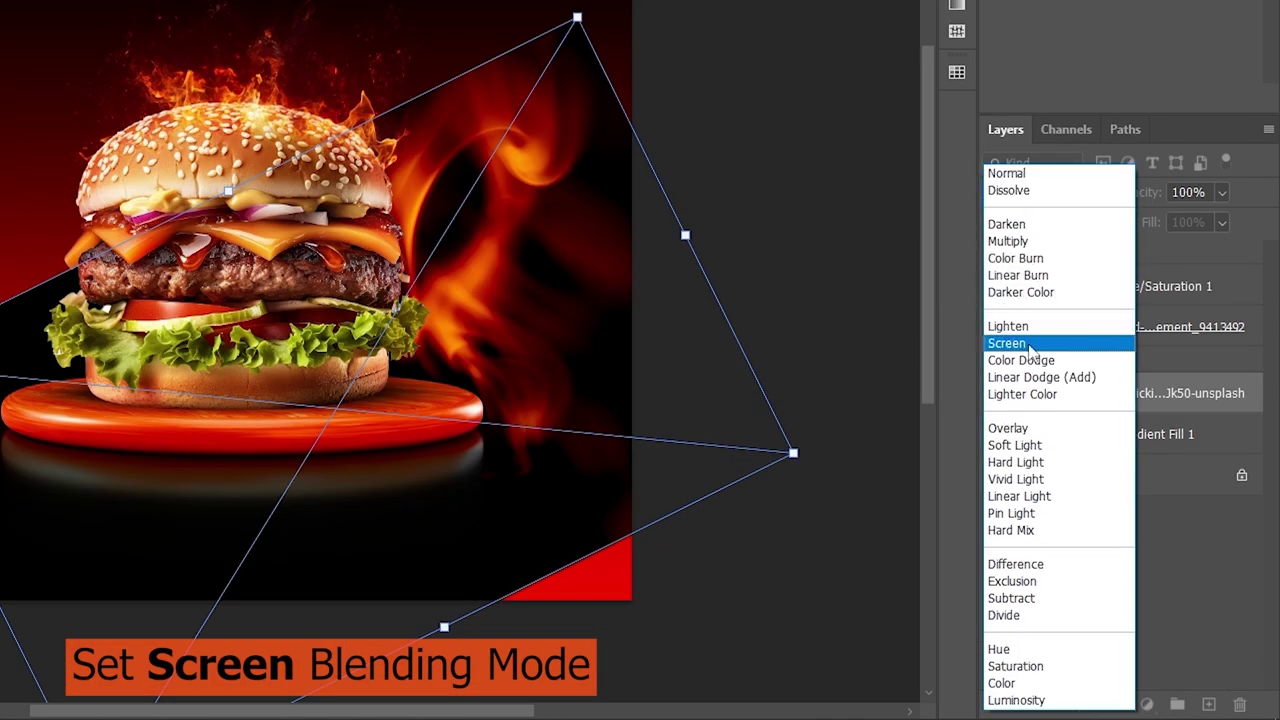
left_click(1030, 344)
key("Return")
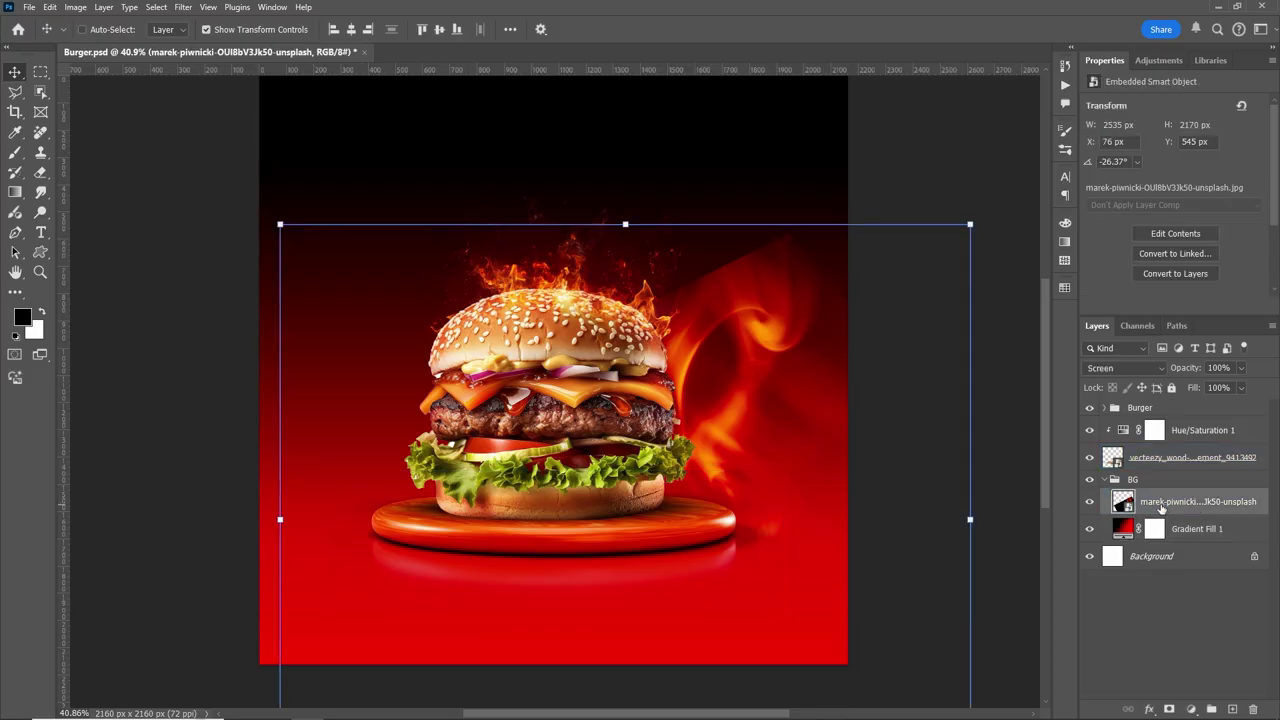
Step: Flip the flame photo vertically and move it up to the right of the burger
key("ctrl+t")
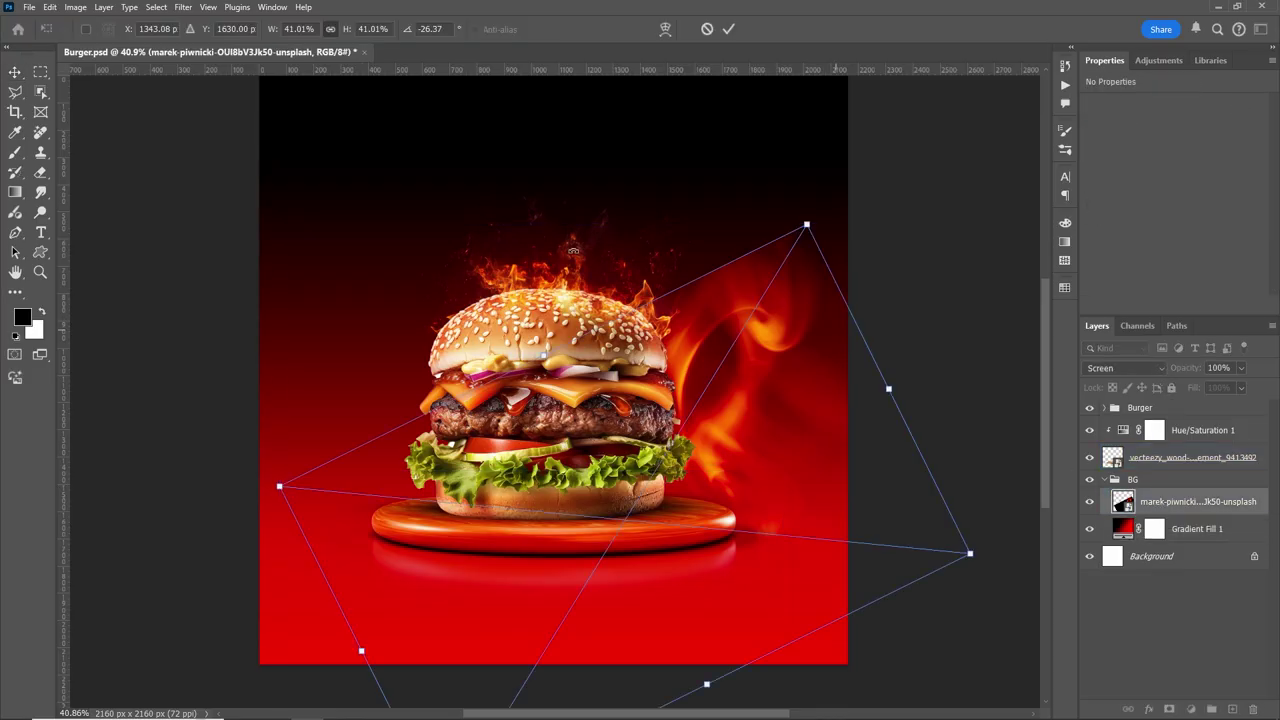
right_click(722, 373)
left_click(755, 626)
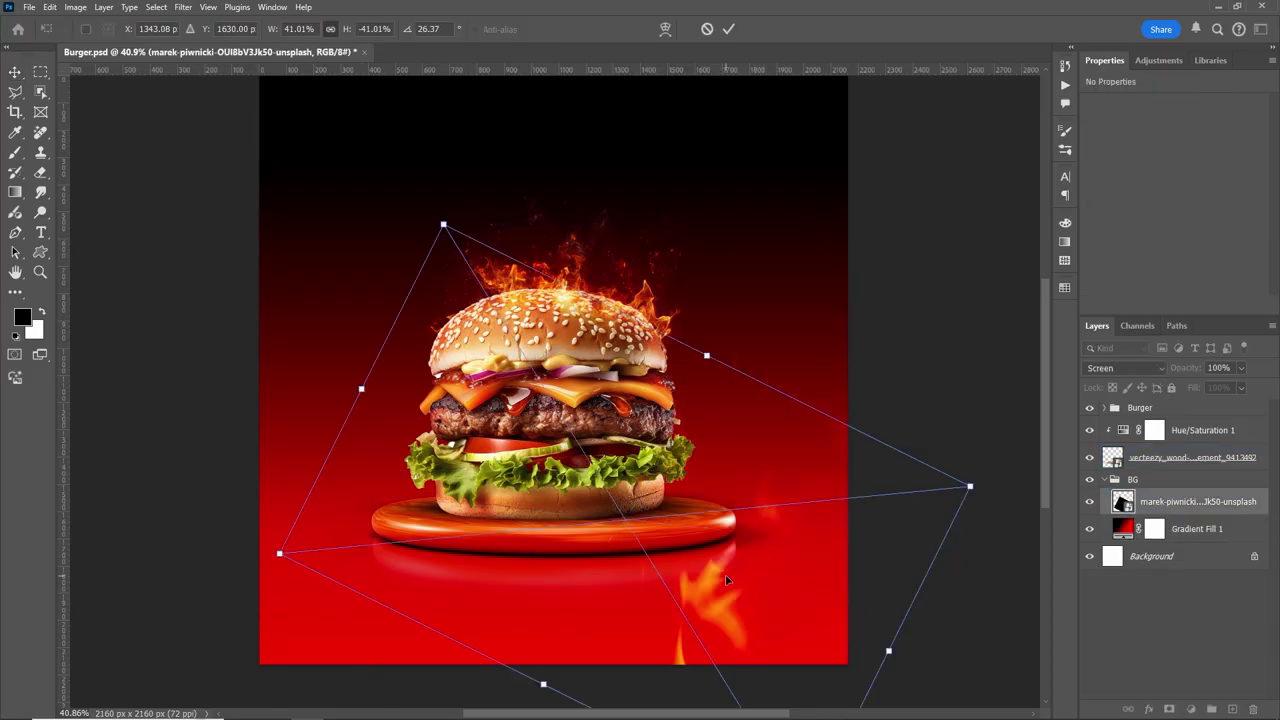
mouse_move(726, 577)
left_mouse_down()
mouse_move(751, 310)
mouse_move(823, 316)
left_mouse_up()
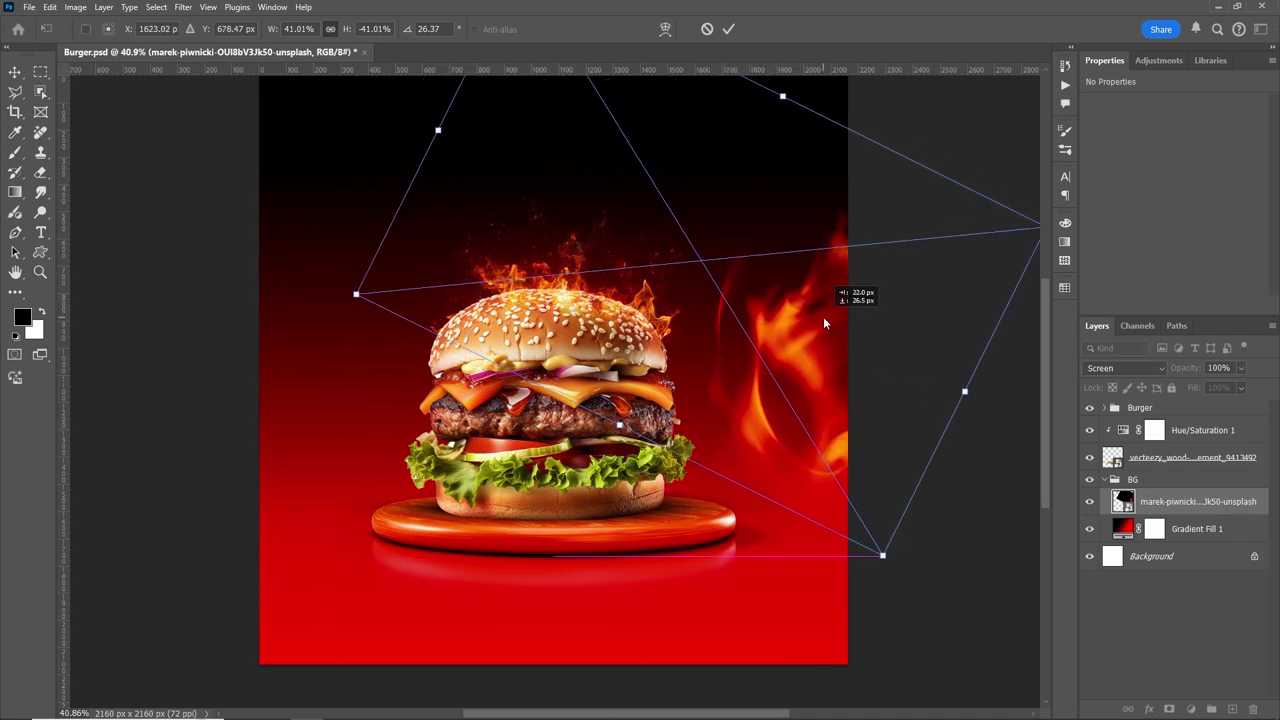
Step: Duplicate the flame layer, flip the copy horizontally, and move it to the poster's left side
key("Return")
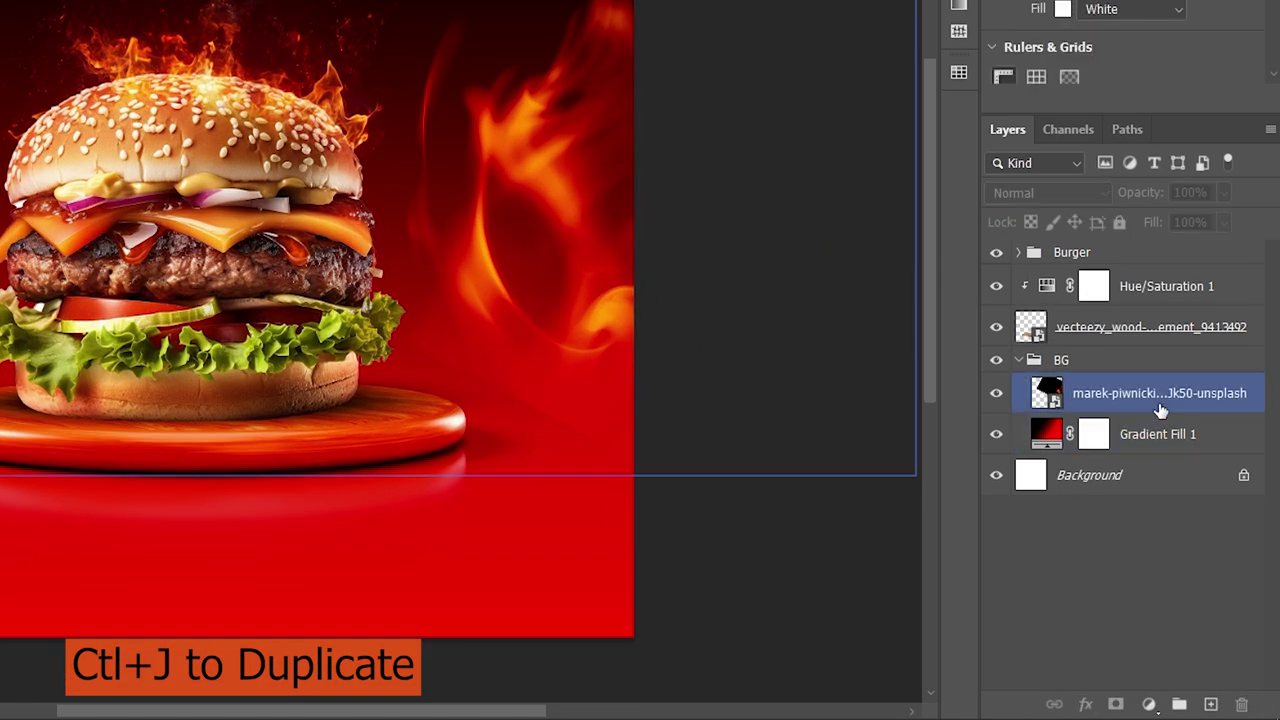
key("ctrl+j")
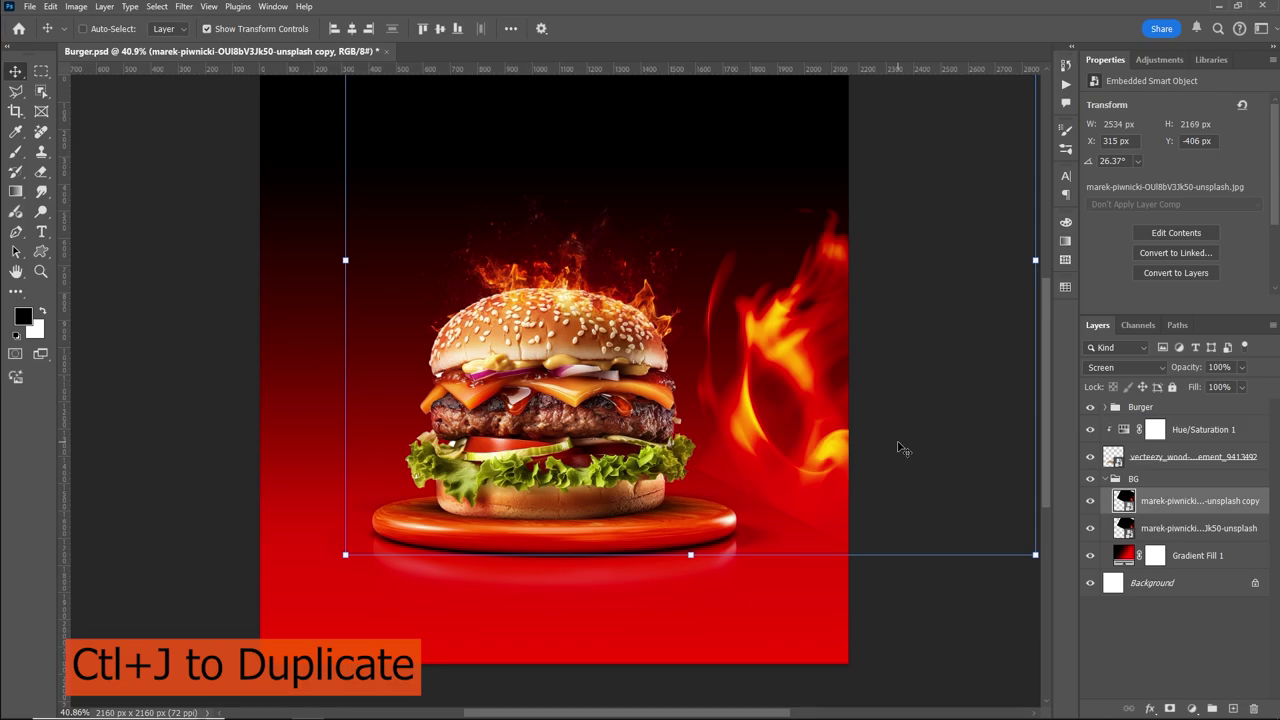
key("ctrl+t")
right_click(766, 357)
left_click(836, 600)
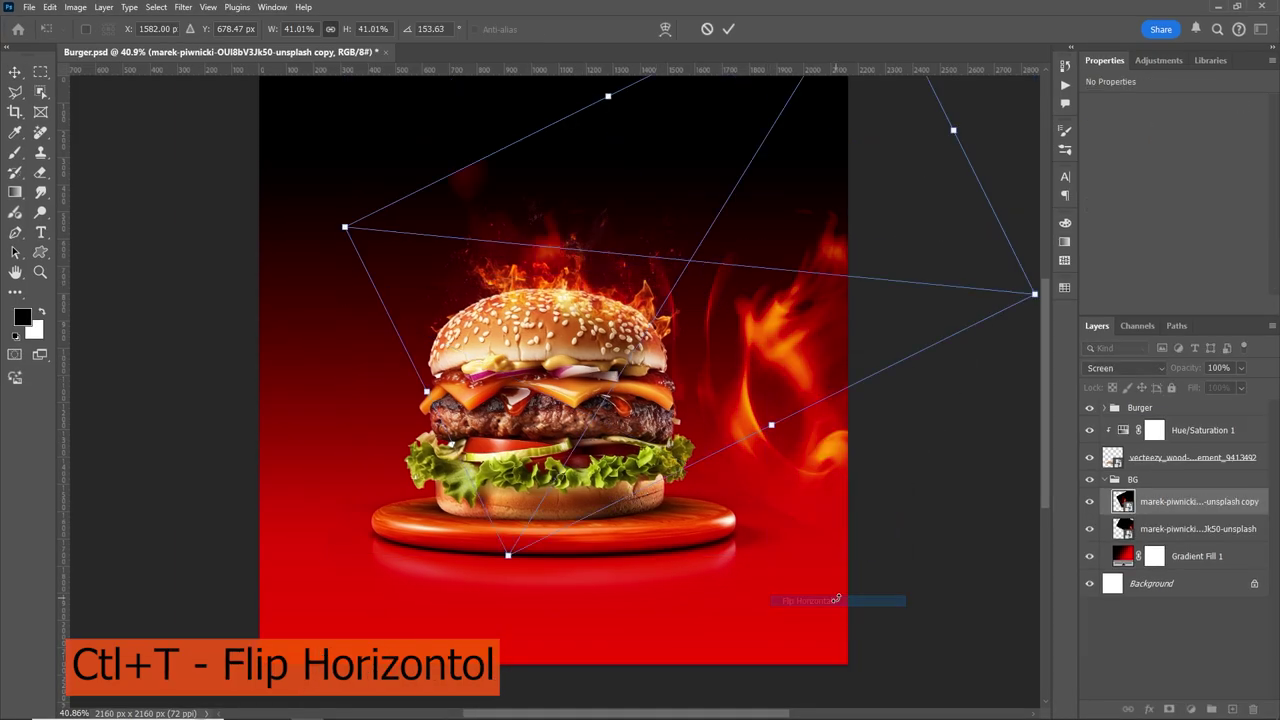
left_click_drag(695, 376, 390, 403)
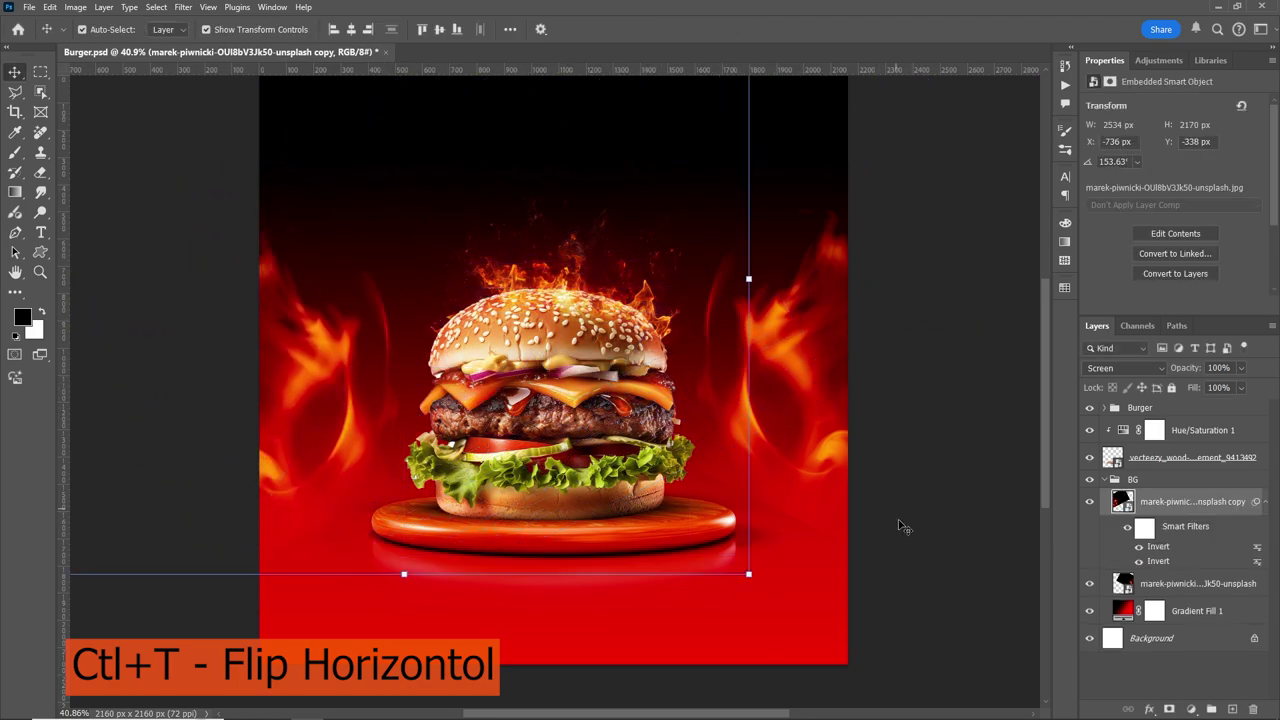
Step: Move the podium and Hue/Saturation layers into the Burger group and enlarge the group slightly
left_click(1140, 407)
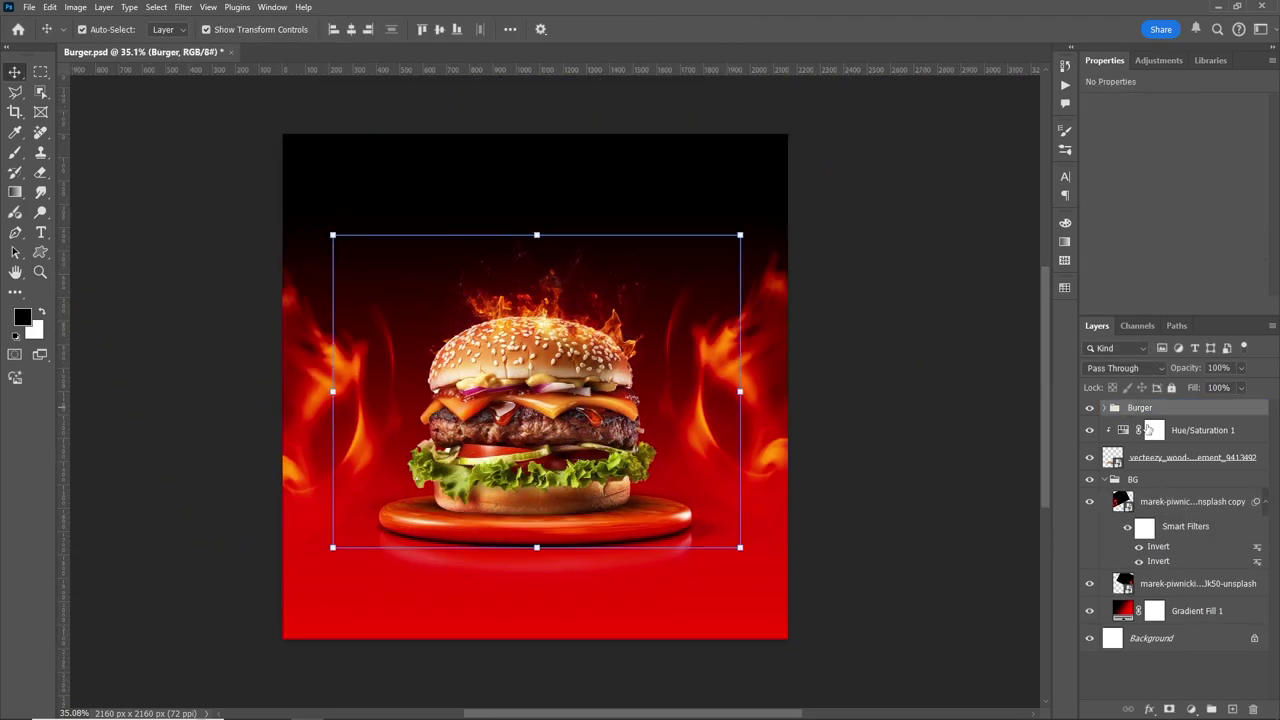
left_click(1190, 501)
left_click(1190, 457)
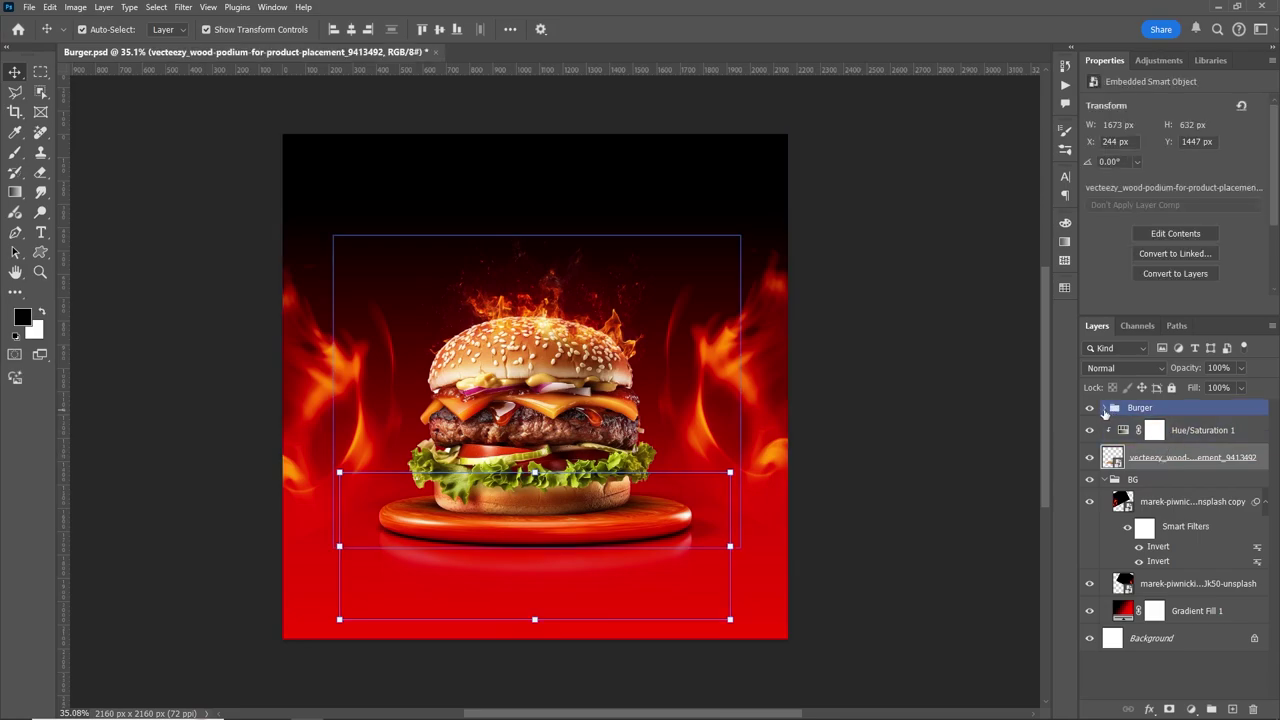
left_click(1105, 407)
left_click_drag(1200, 595, 1215, 540)
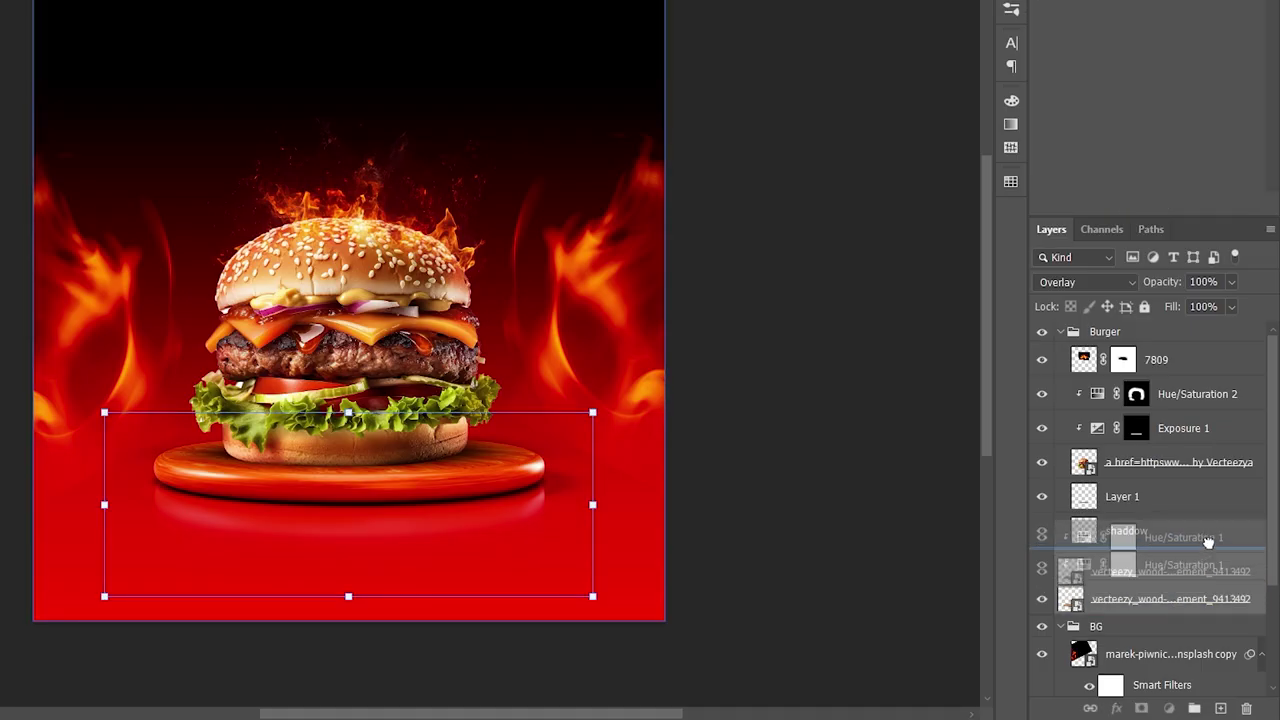
left_click(1140, 407)
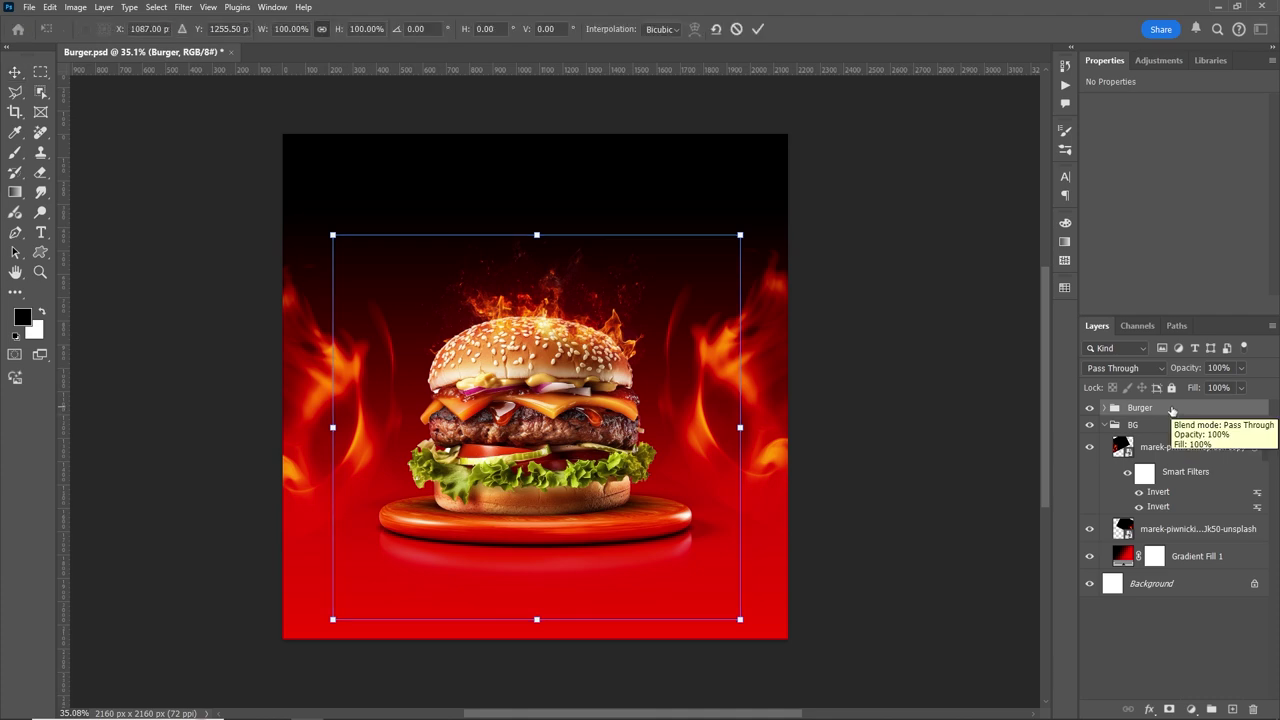
left_click_drag(537, 235, 537, 210)
key("Return")
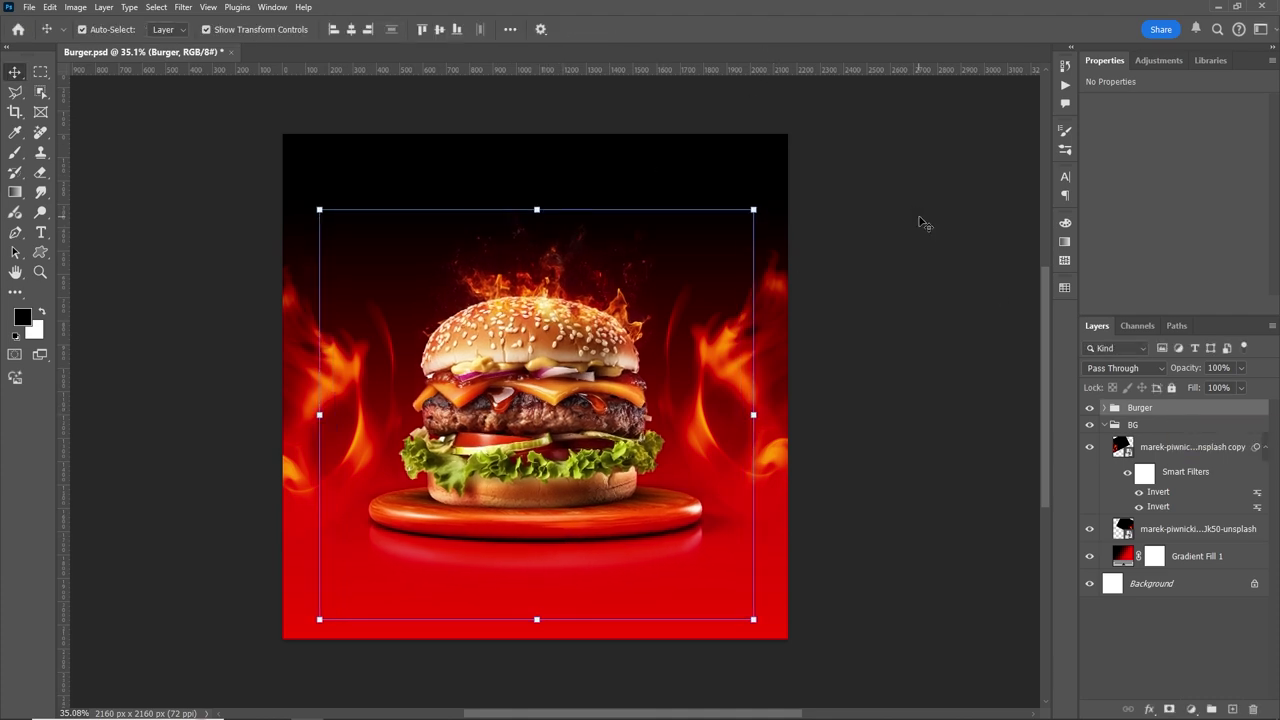
Step: Nudge both side flame layers and place the fiery sparks image across the poster top
left_click(1190, 447)
left_click_drag(339, 445, 415, 450)
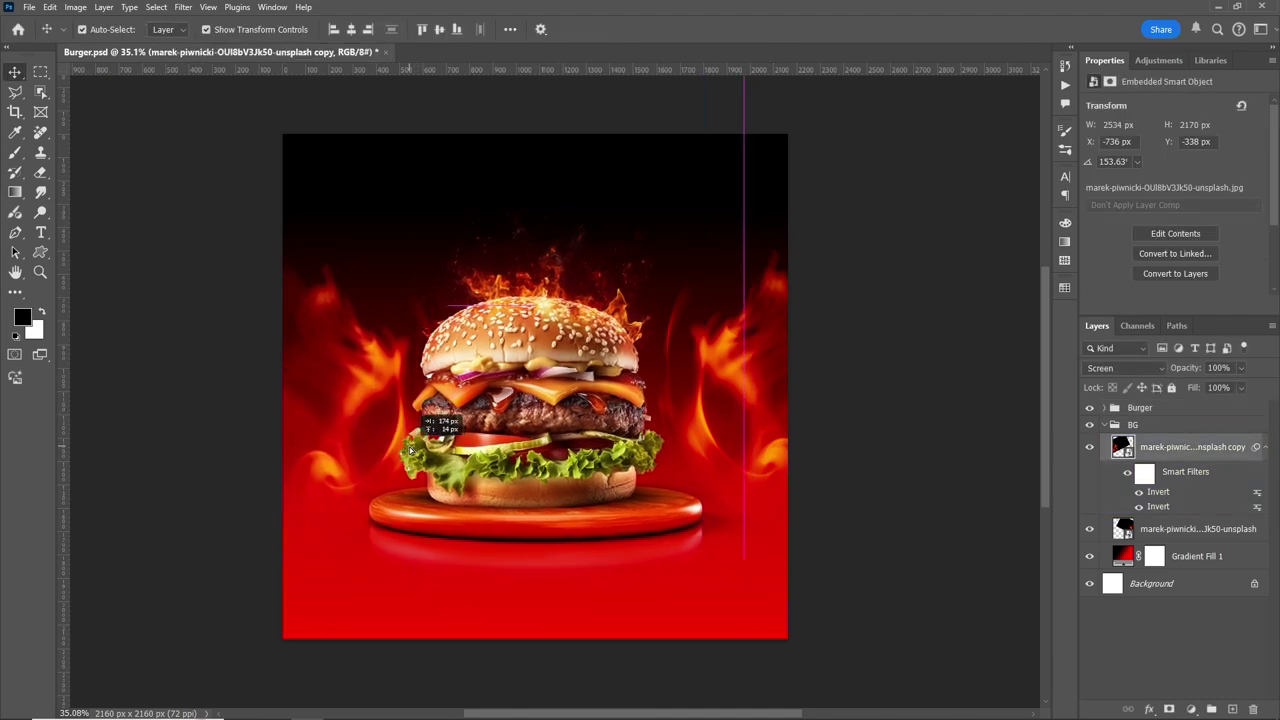
left_click_drag(780, 426, 747, 431)
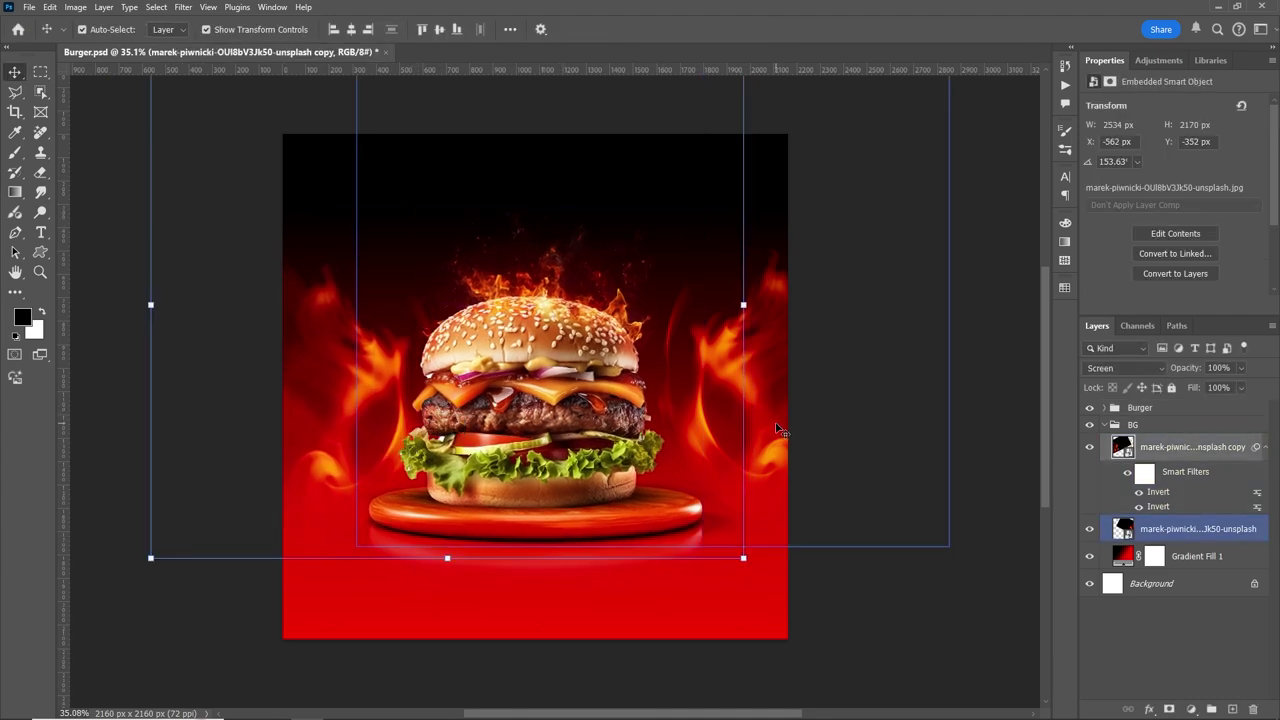
left_click(970, 454)
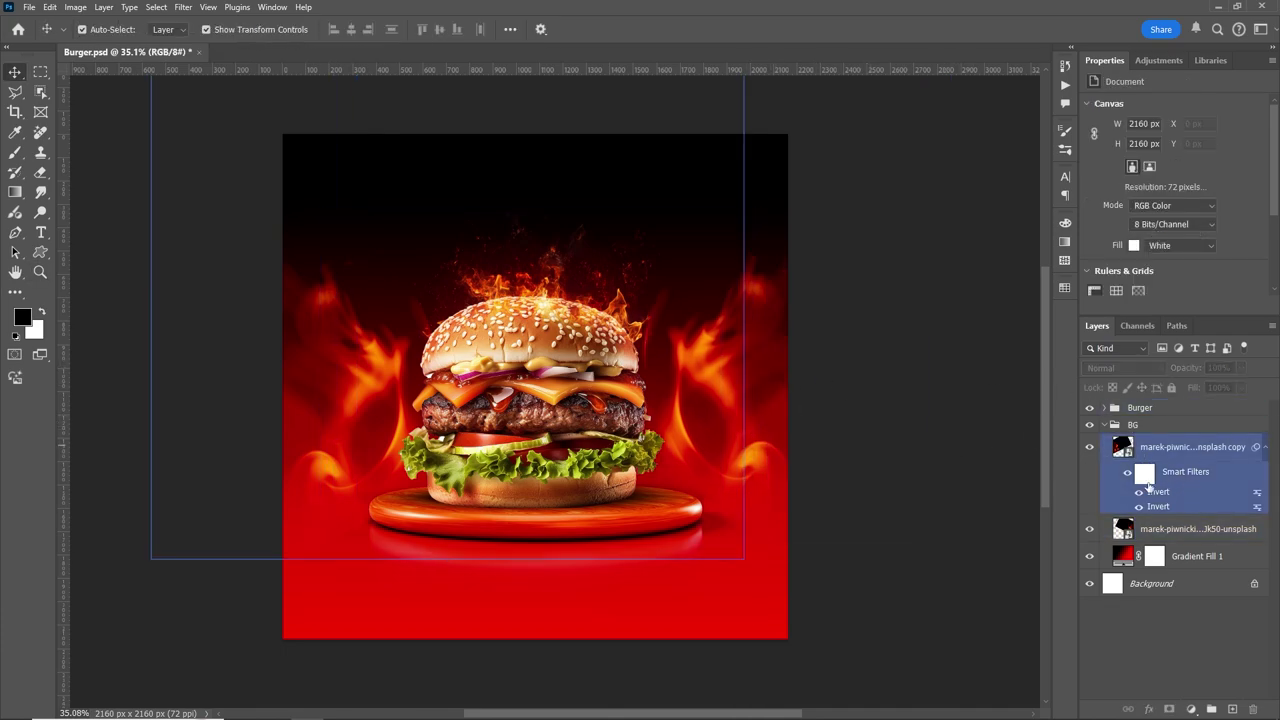
left_click_drag(598, 318, 599, 180)
Step: Move the sparks image into the BG group, blend it in Screen, and lower it over the burger
left_click(727, 29)
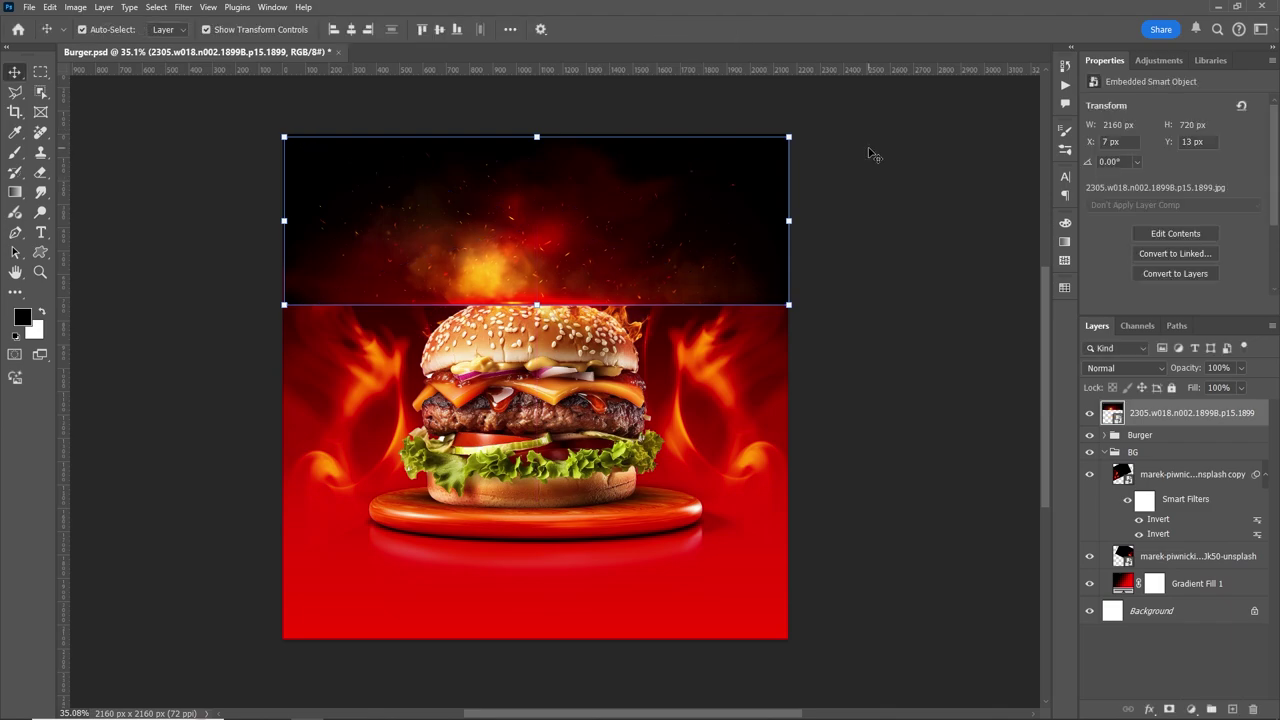
left_click(871, 152)
left_click_drag(1190, 412, 1203, 458)
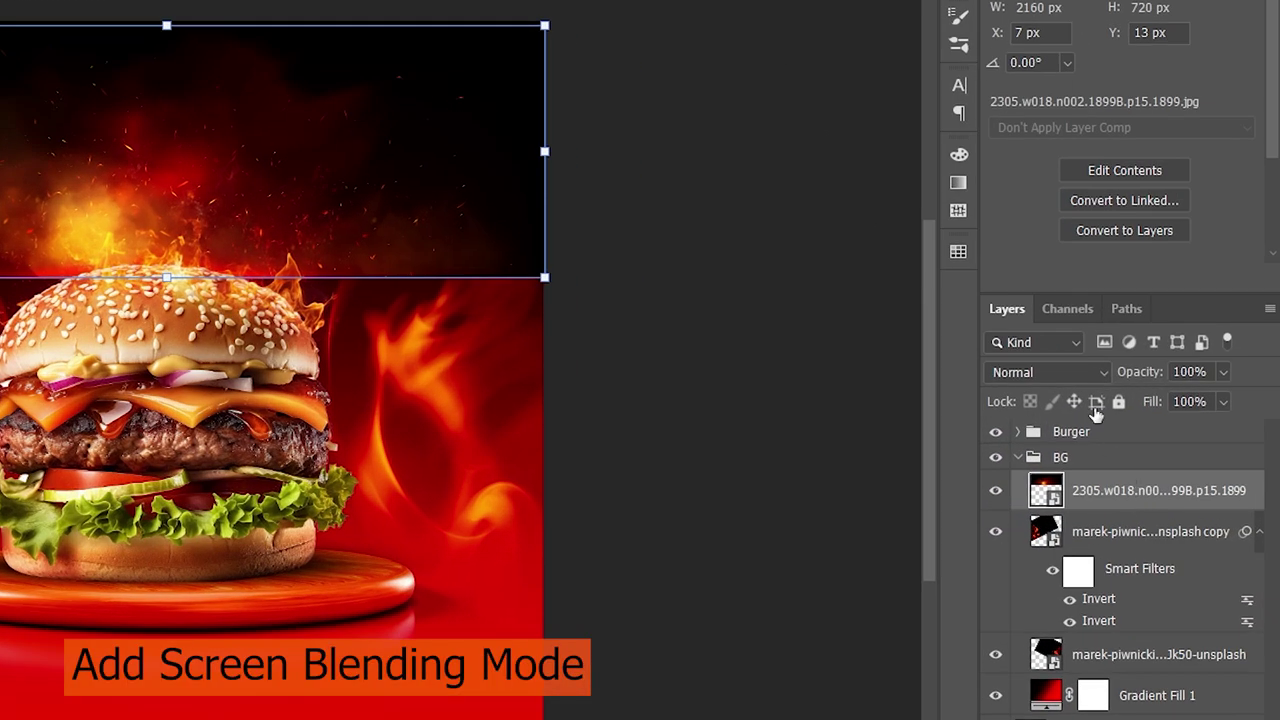
left_click(1138, 368)
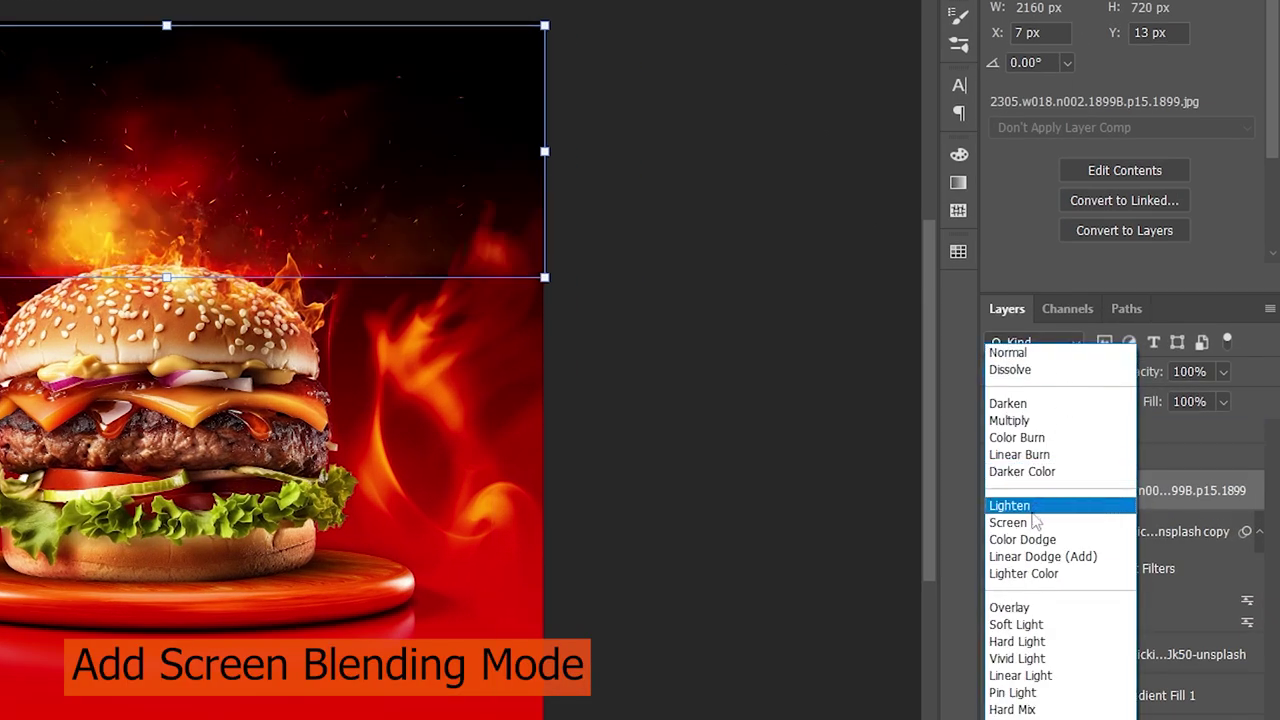
left_click(1035, 523)
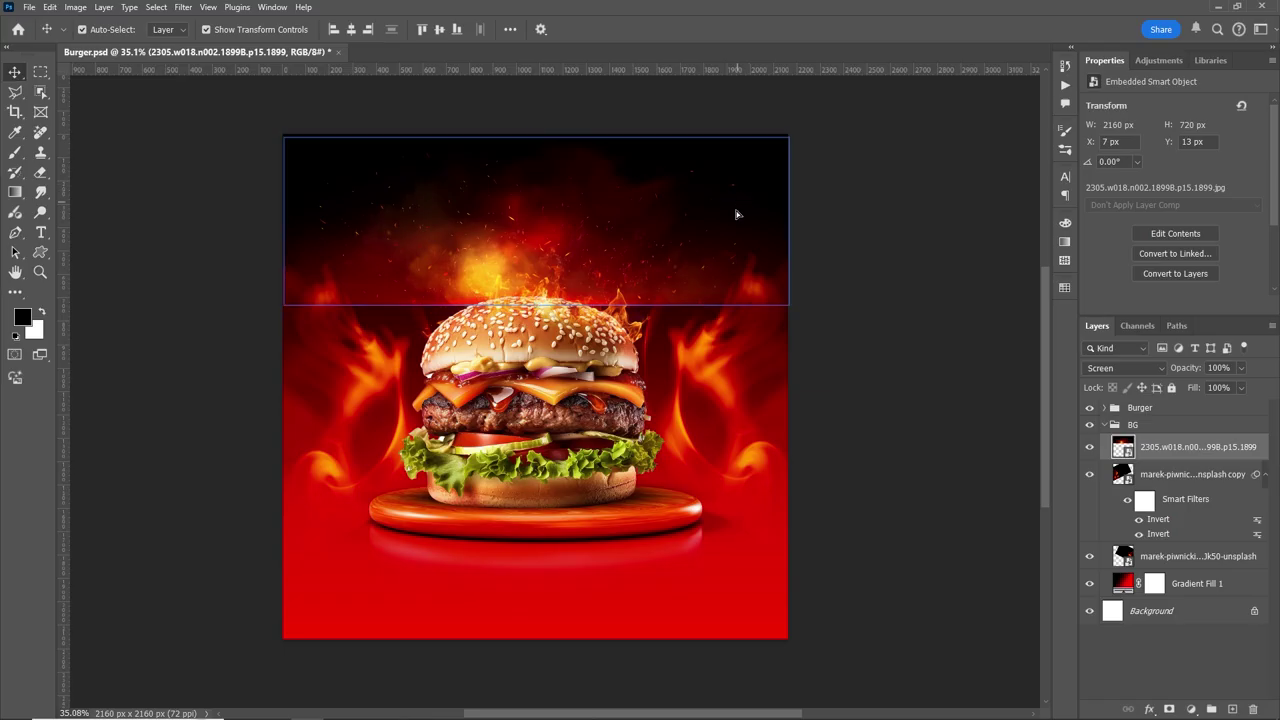
left_click_drag(736, 214, 736, 272)
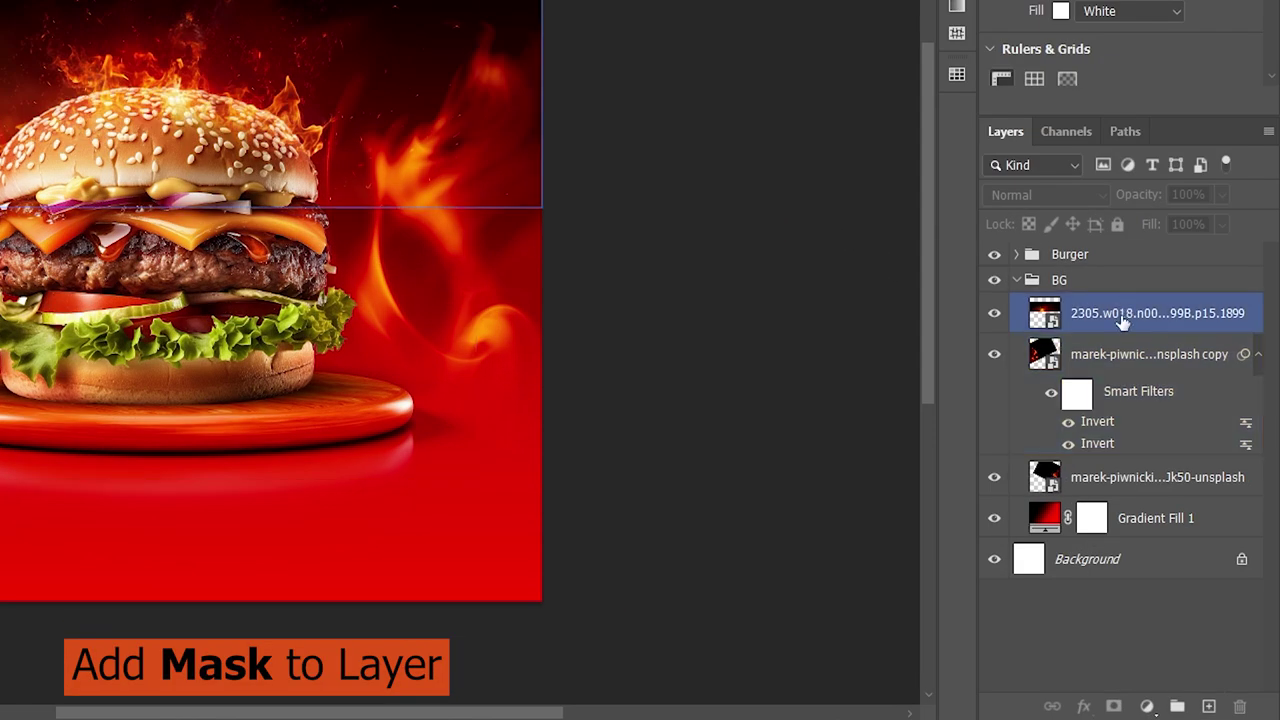
Step: Add a layer mask to the sparks image and pick a 250 px brush
left_click(1114, 706)
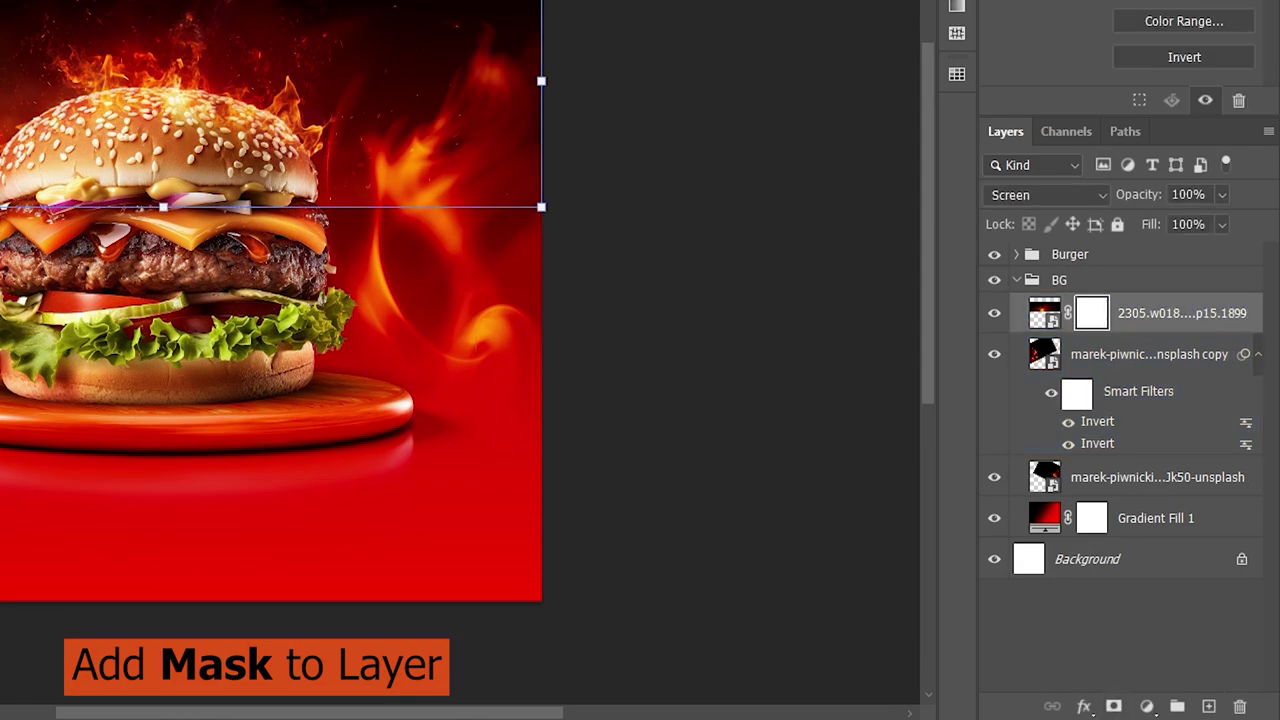
key("b")
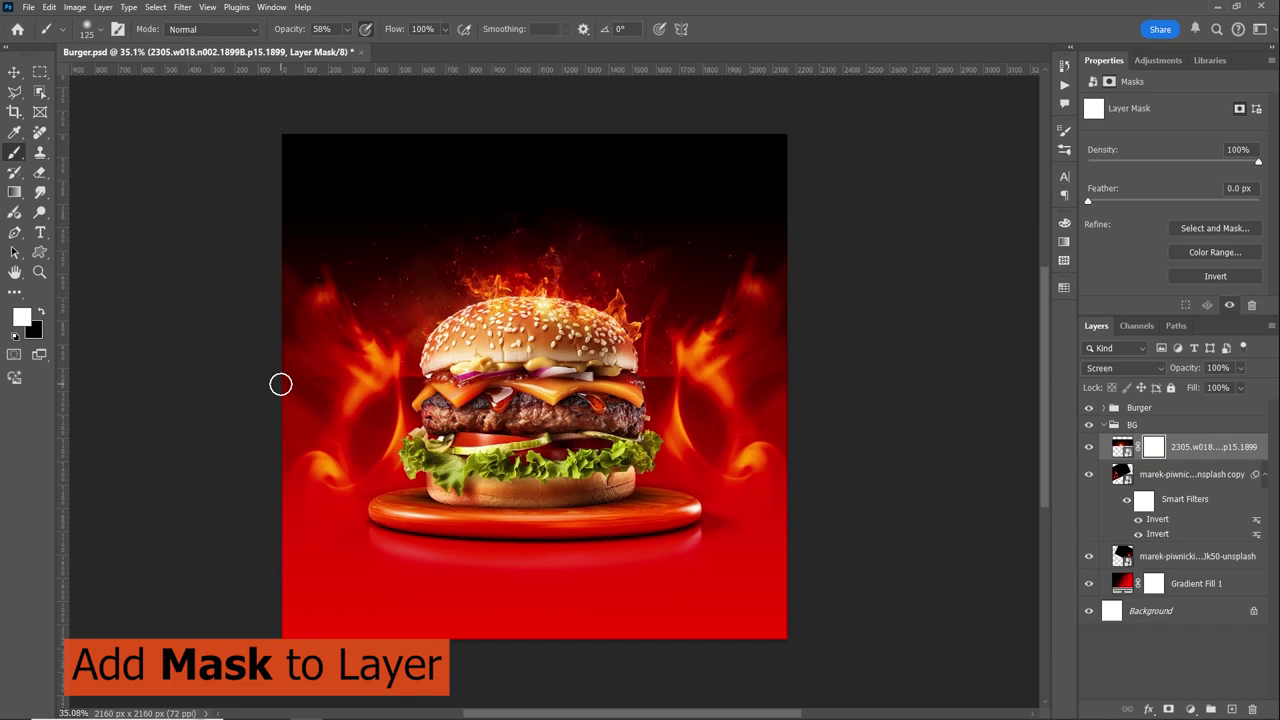
key("bracketright")
key("bracketright")
key("bracketright")
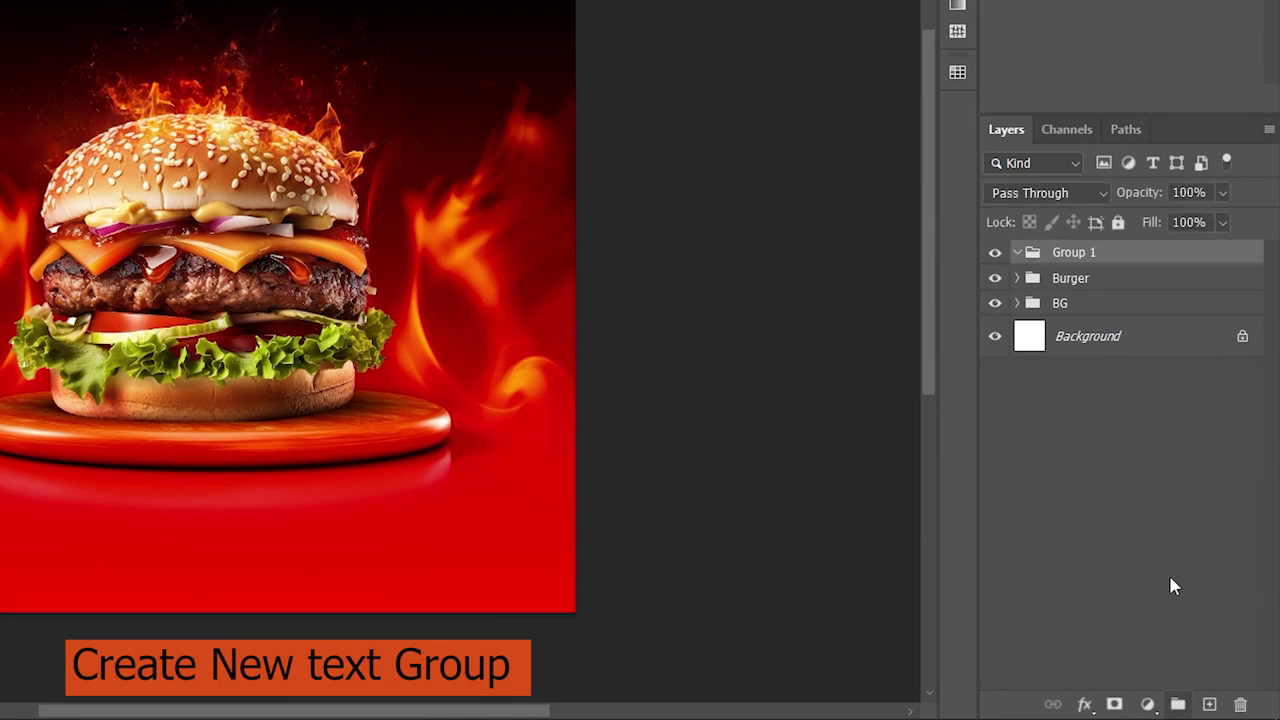
Step: Create a Text group and add a 350 pt 'Burger' title centred near the poster top
double_click(1075, 253)
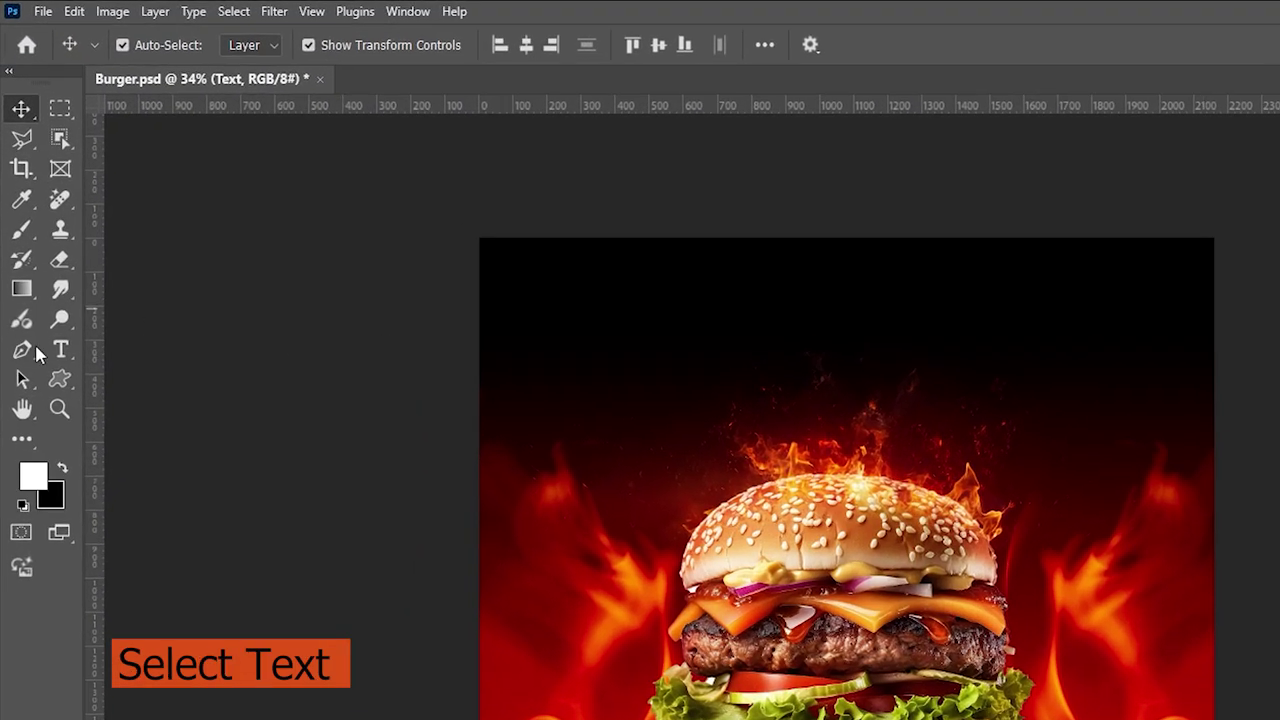
left_click(60, 349)
left_click(169, 352)
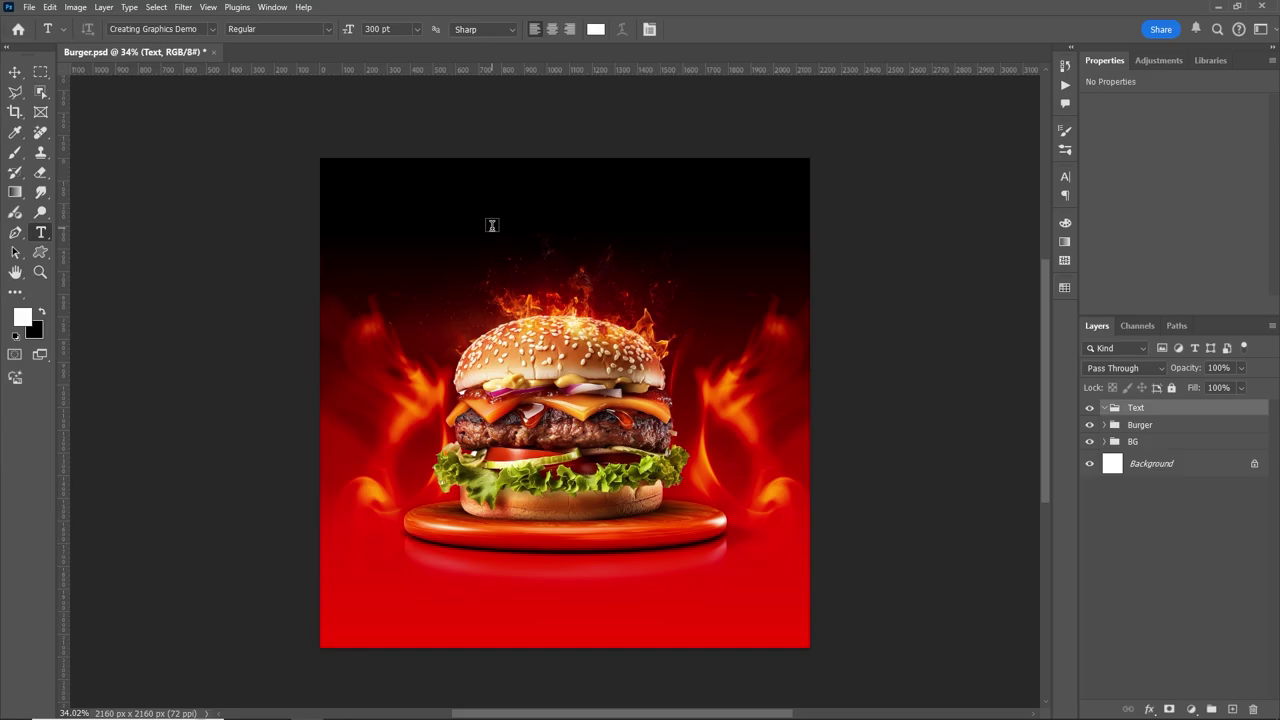
left_click(491, 225)
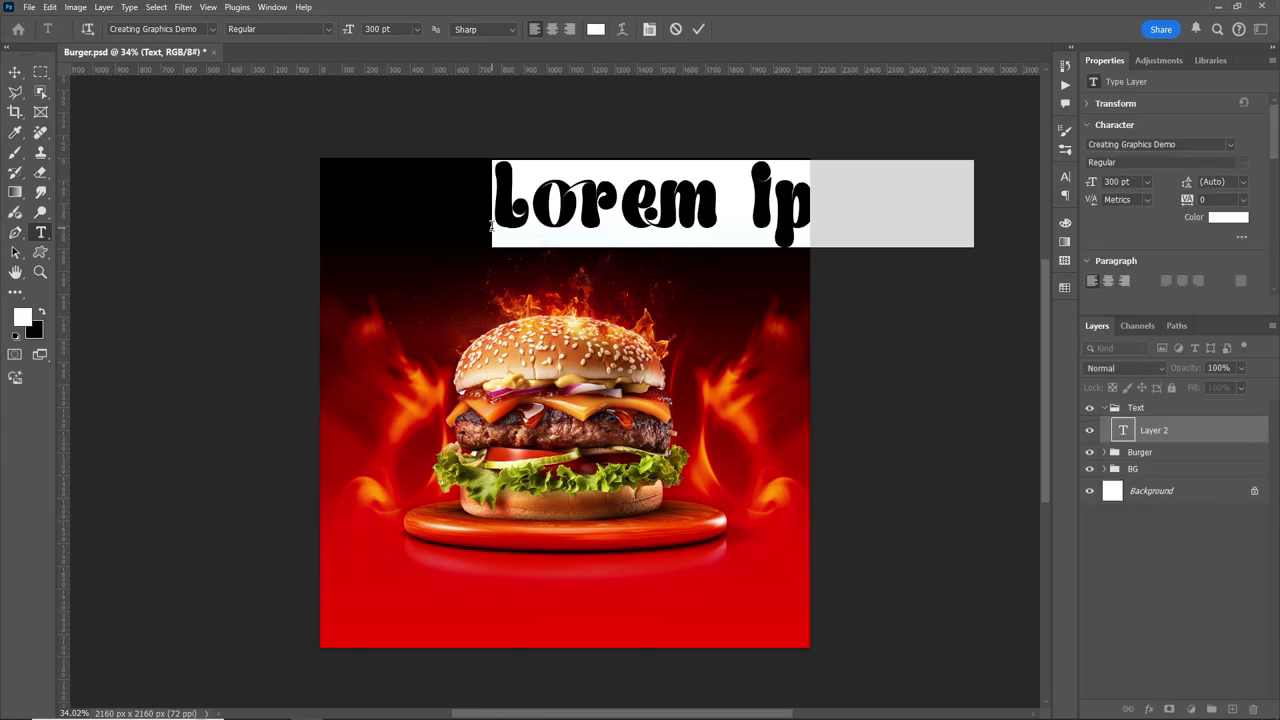
type("Burger")
key("ctrl+a")
left_click(15, 72)
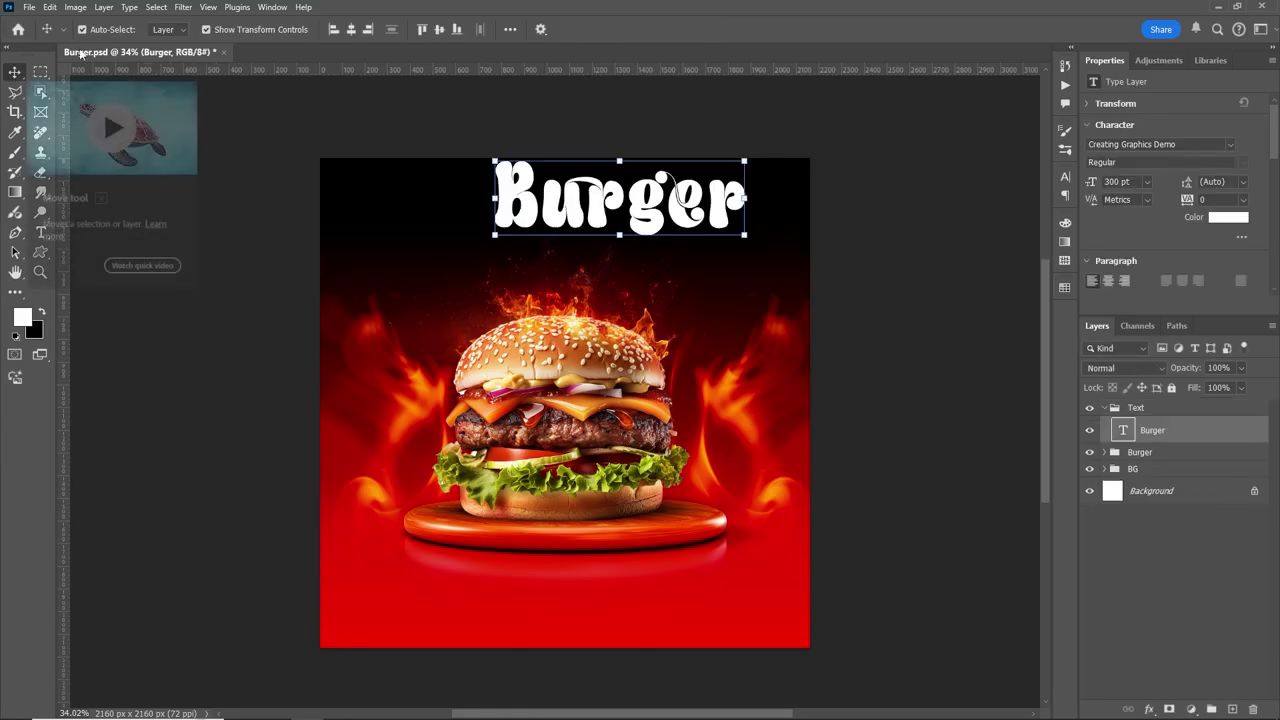
left_click(351, 29)
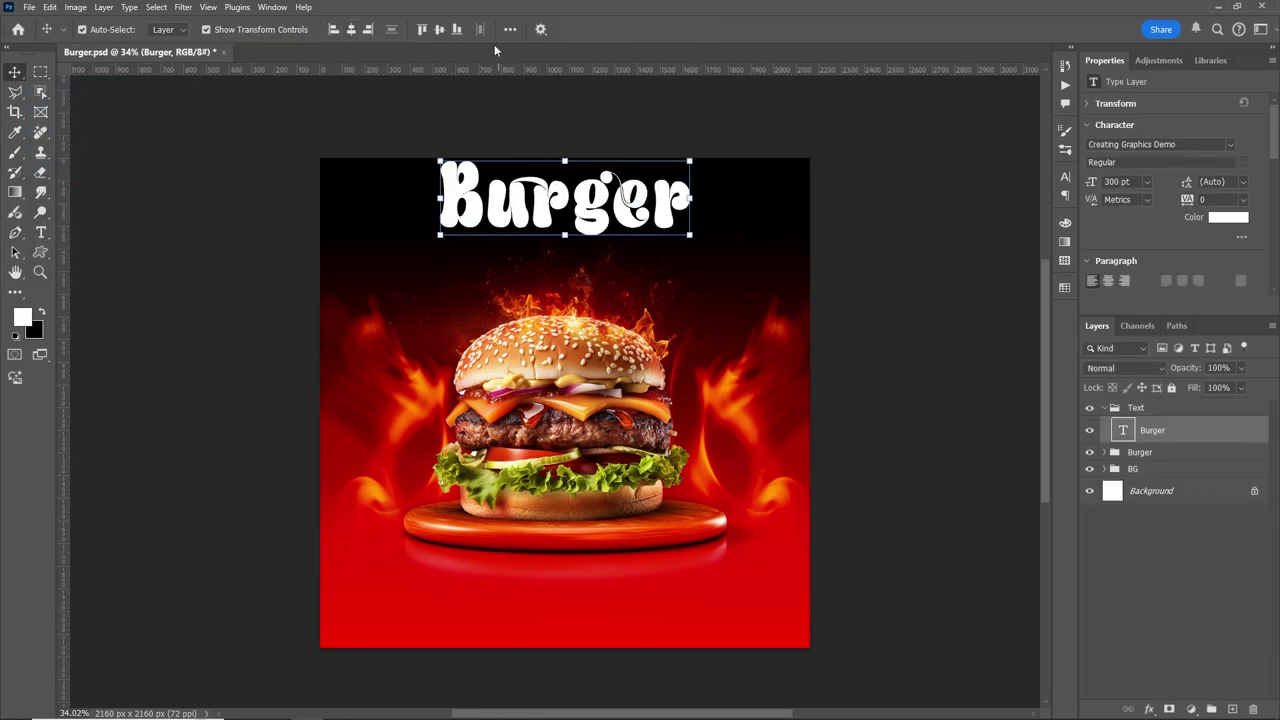
left_click_drag(565, 200, 569, 243)
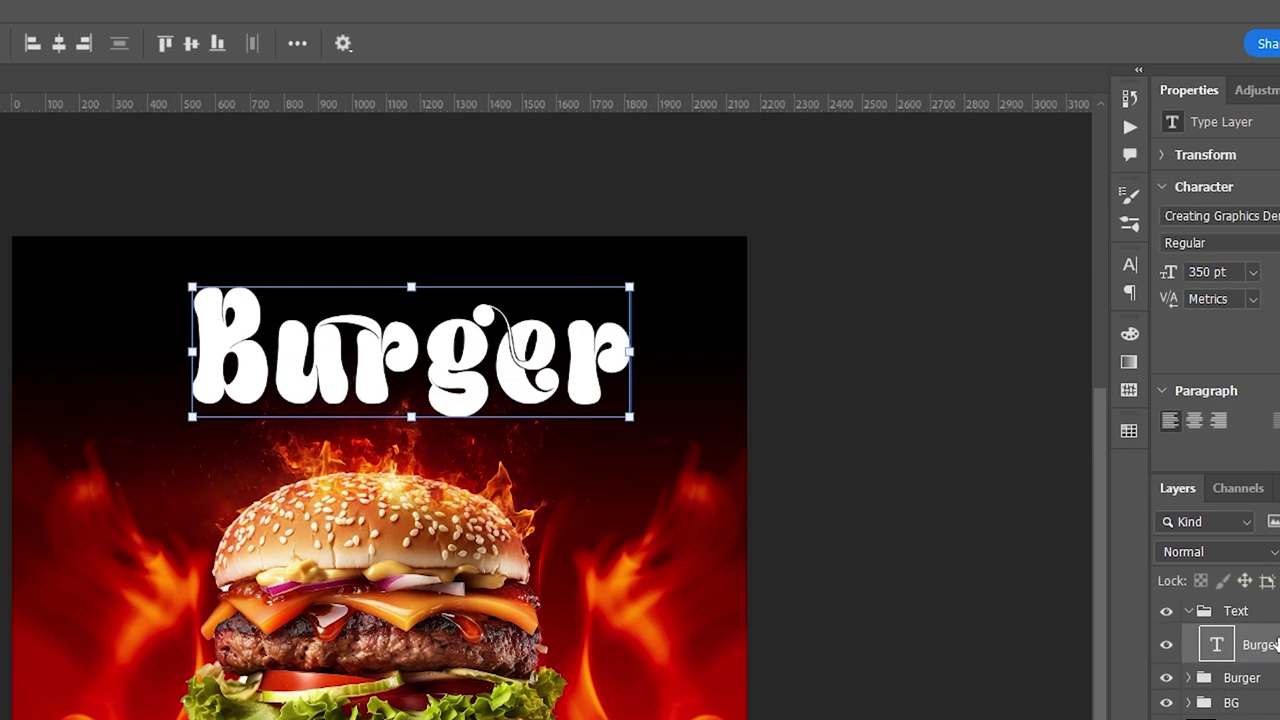
left_click(54, 42)
Step: Add the 'Tender & flavourful' tagline and place it just above the Burger title
left_click(1200, 428)
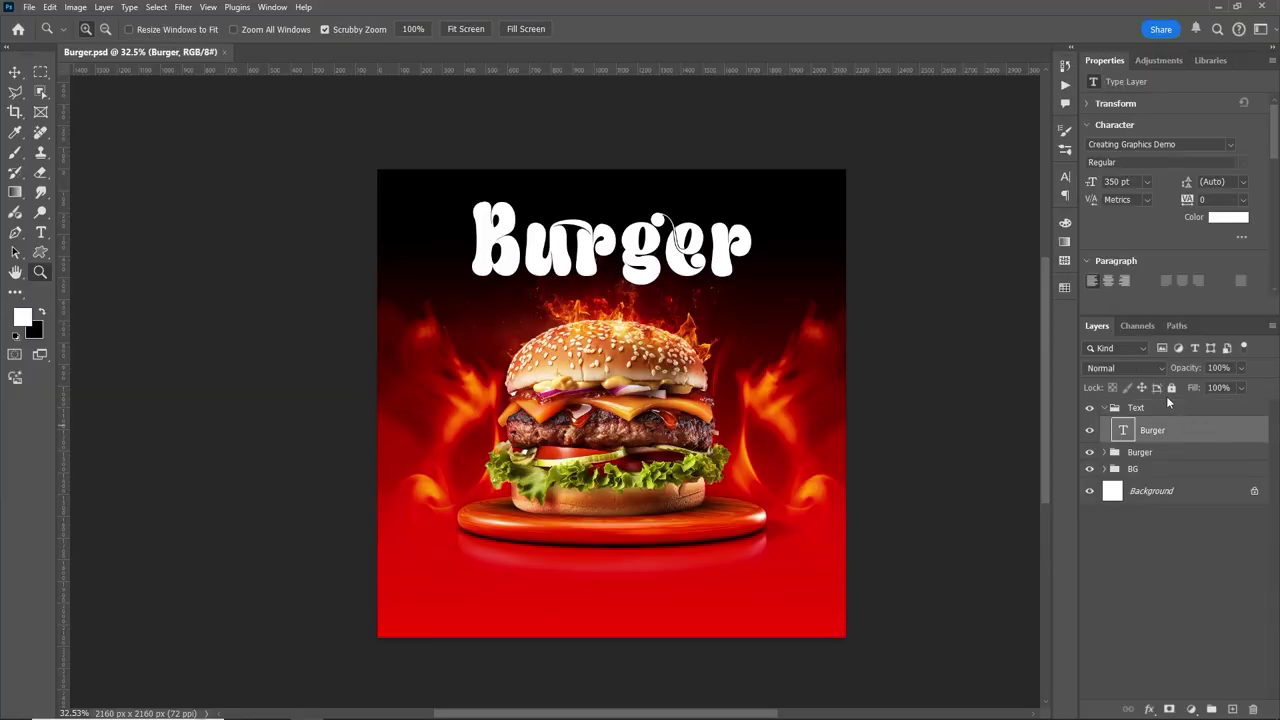
left_click(41, 233)
left_click(532, 198)
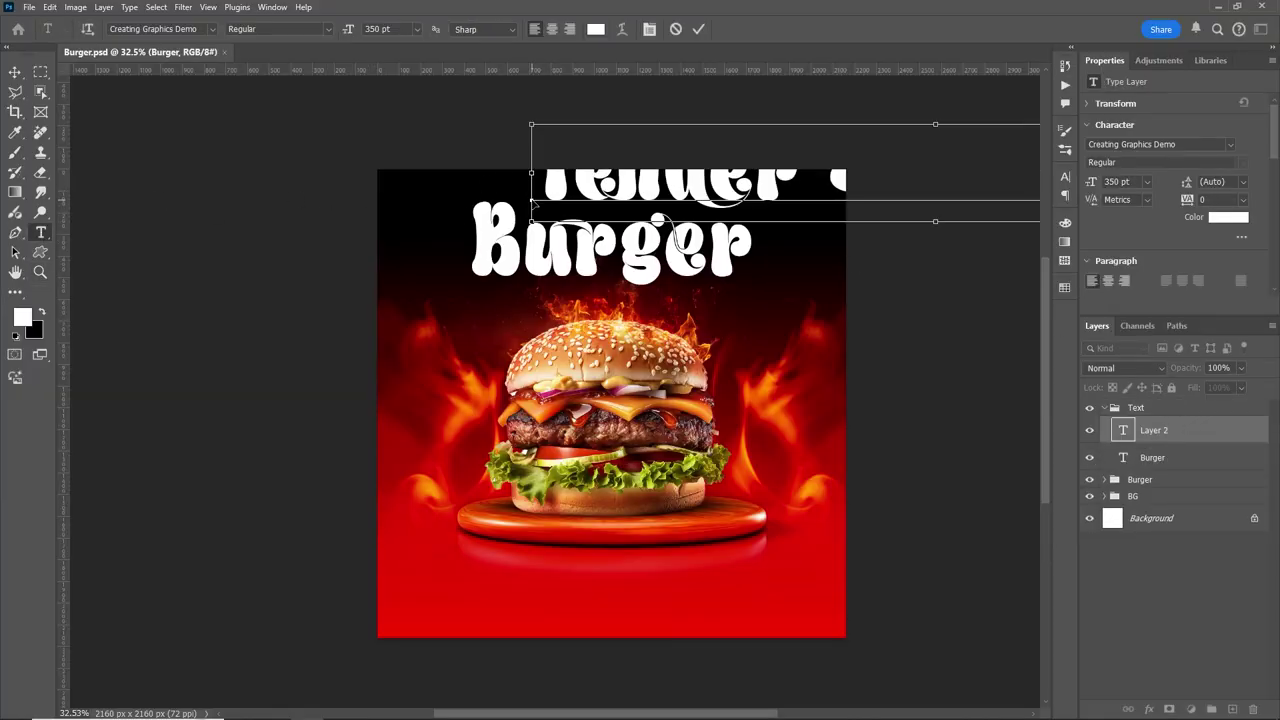
left_click(417, 29)
left_click(385, 231)
left_click(1147, 181)
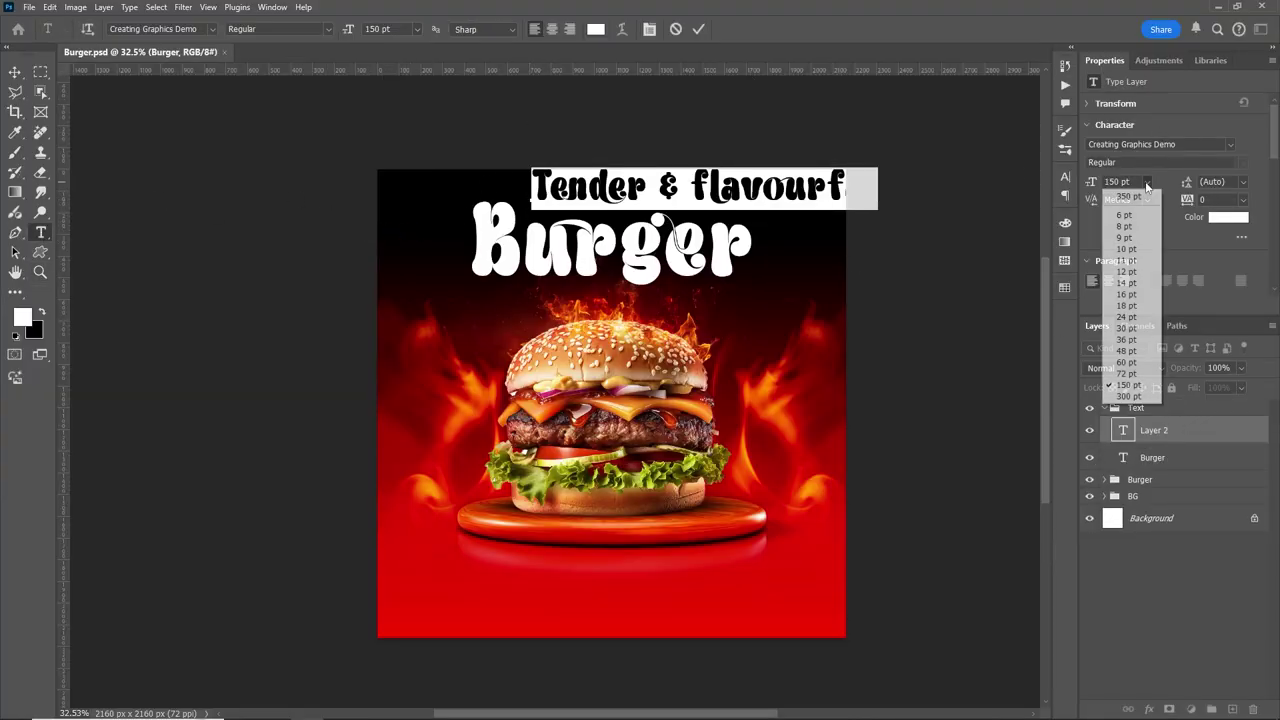
left_click(1128, 362)
left_click(698, 29)
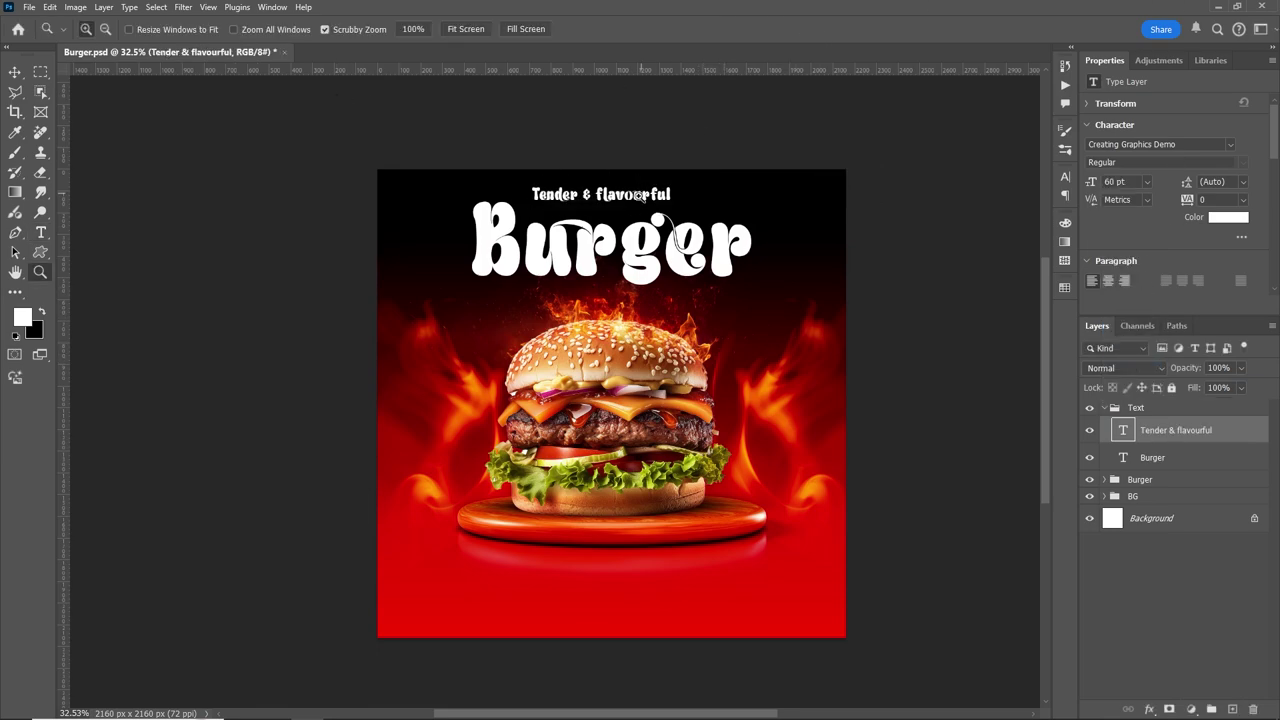
scroll(631, 204, "up", 5)
left_click_drag(620, 178, 572, 215)
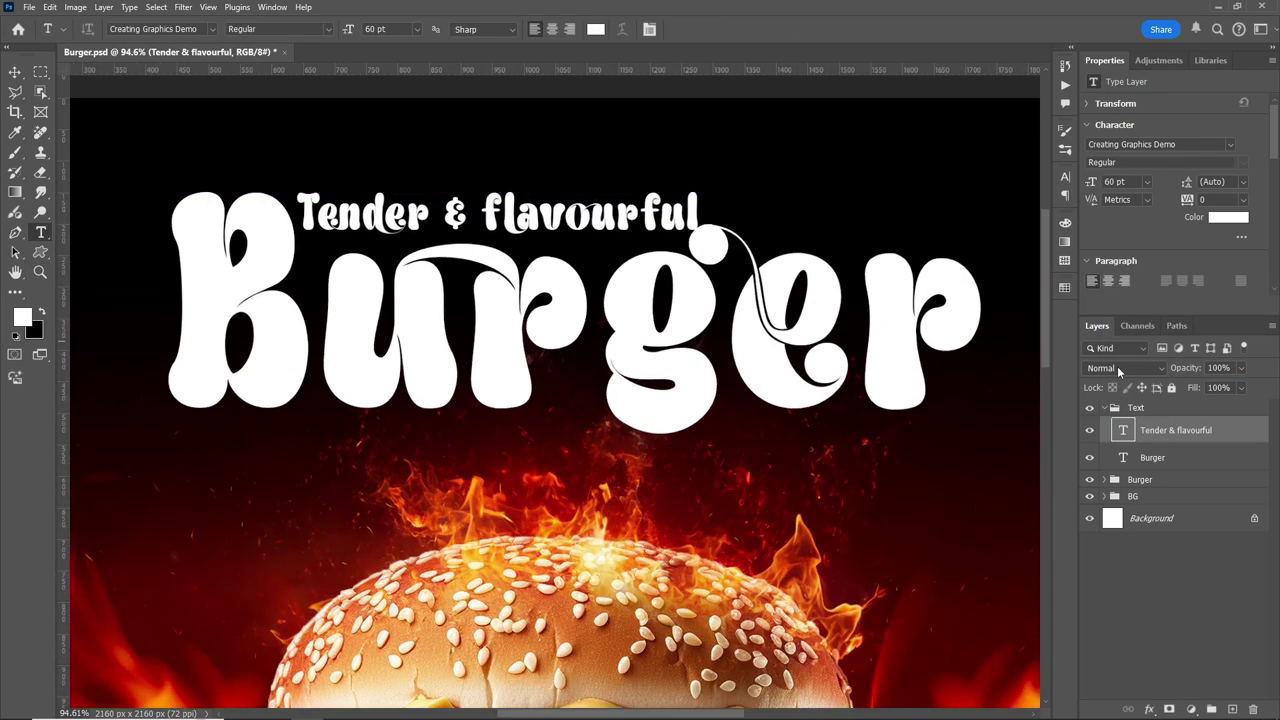
Step: Resize the 'Tender & flavourful' tagline to 55 pt
double_click(1122, 430)
left_click(1147, 181)
left_click(1128, 350)
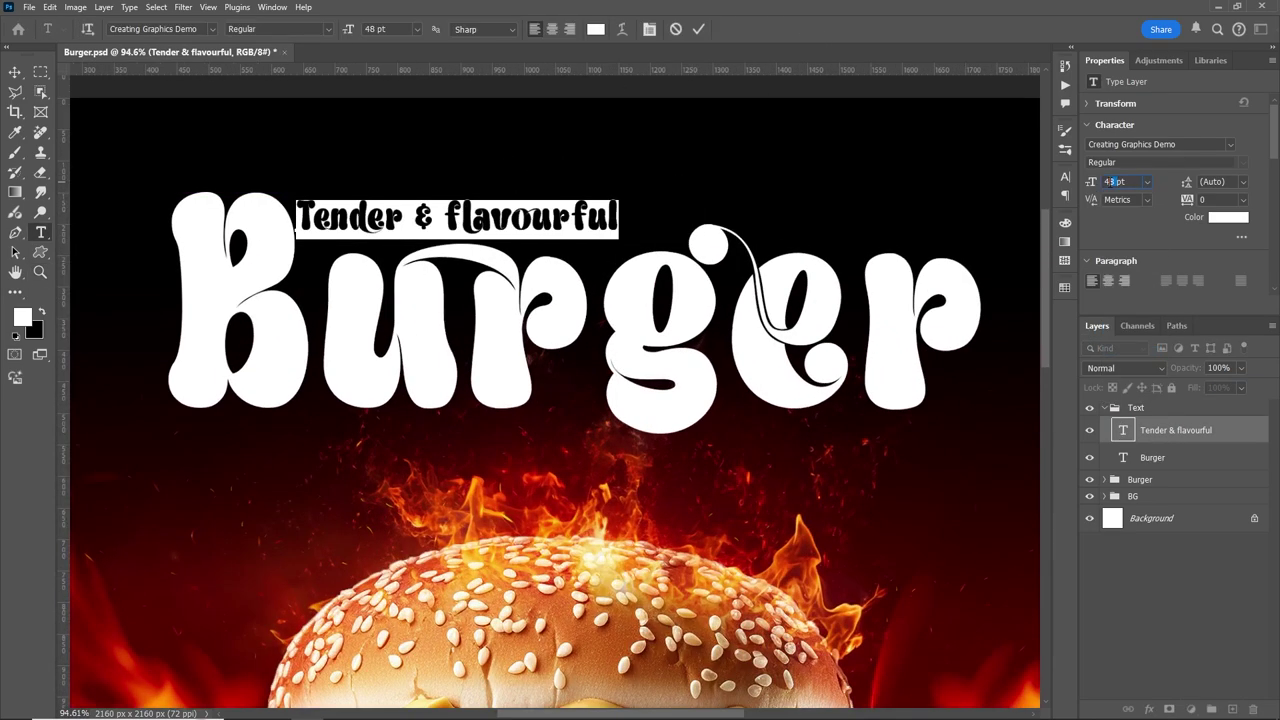
type("55")
left_click(698, 29)
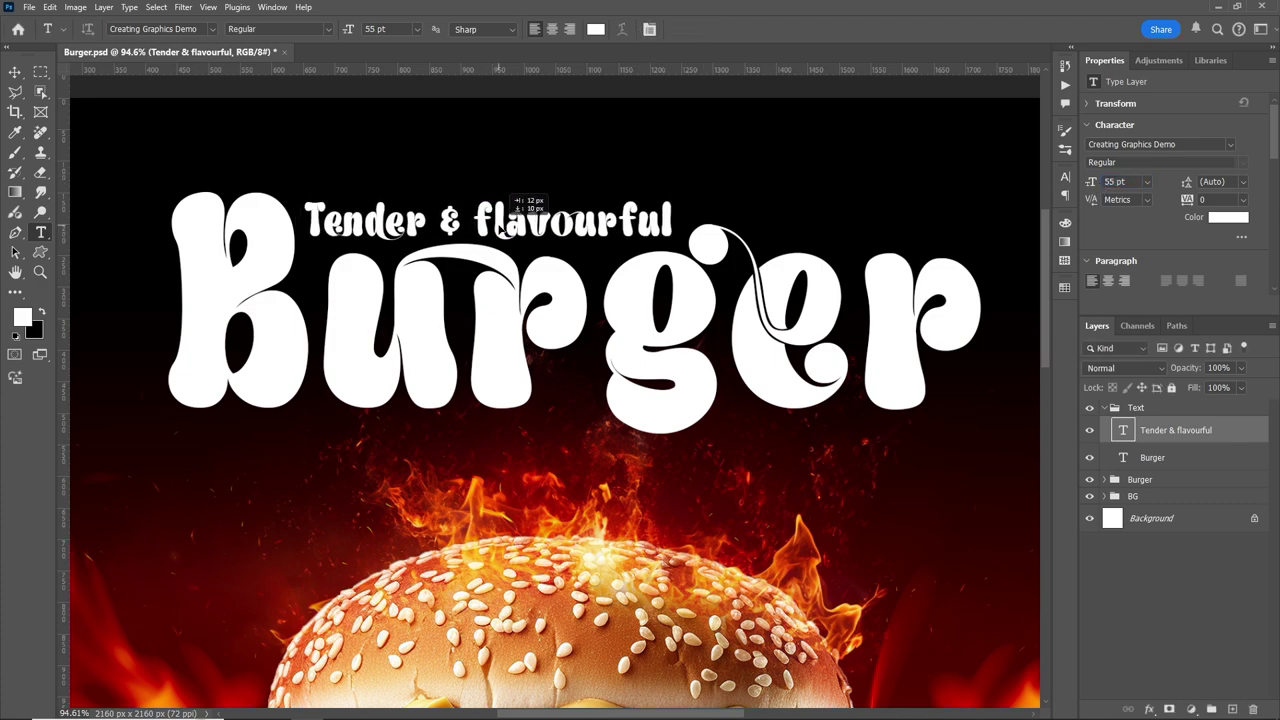
scroll(858, 424, "down", 2)
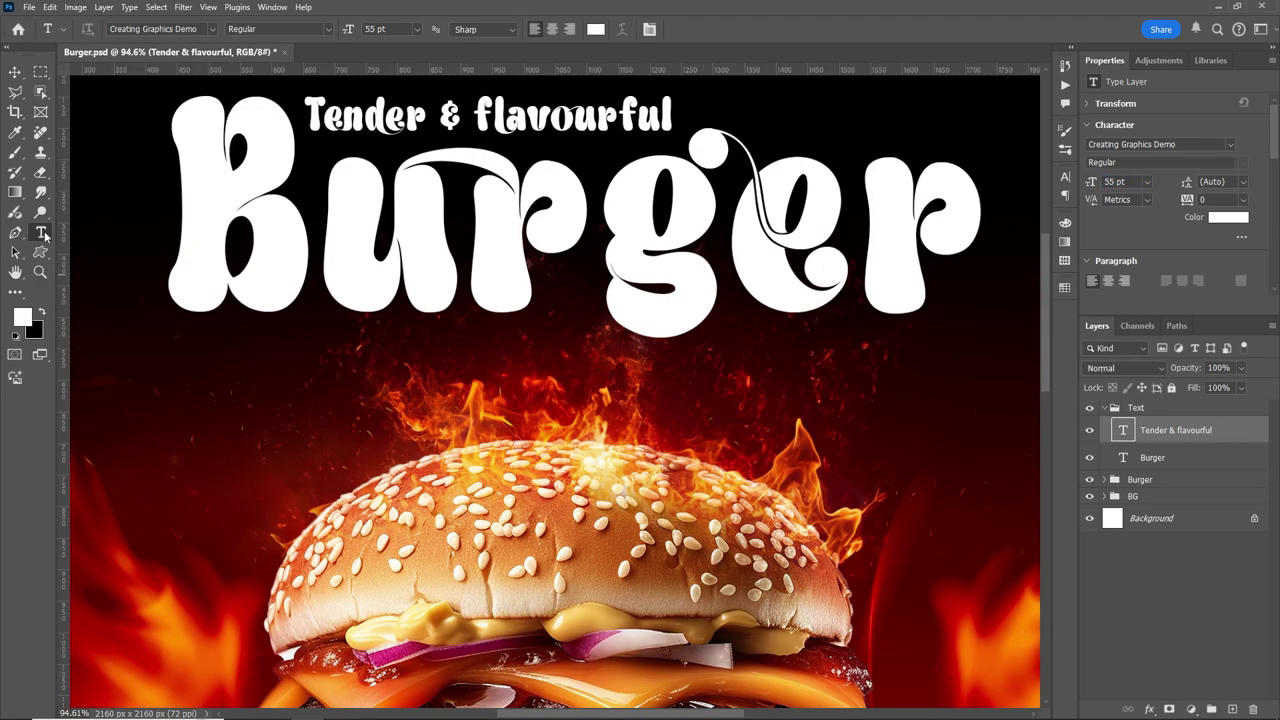
Step: Paste the 'Fresh, Juicy, and Irresistible' tagline below the title in Block Out at 150 pt
left_click(318, 363)
key("ctrl+v")
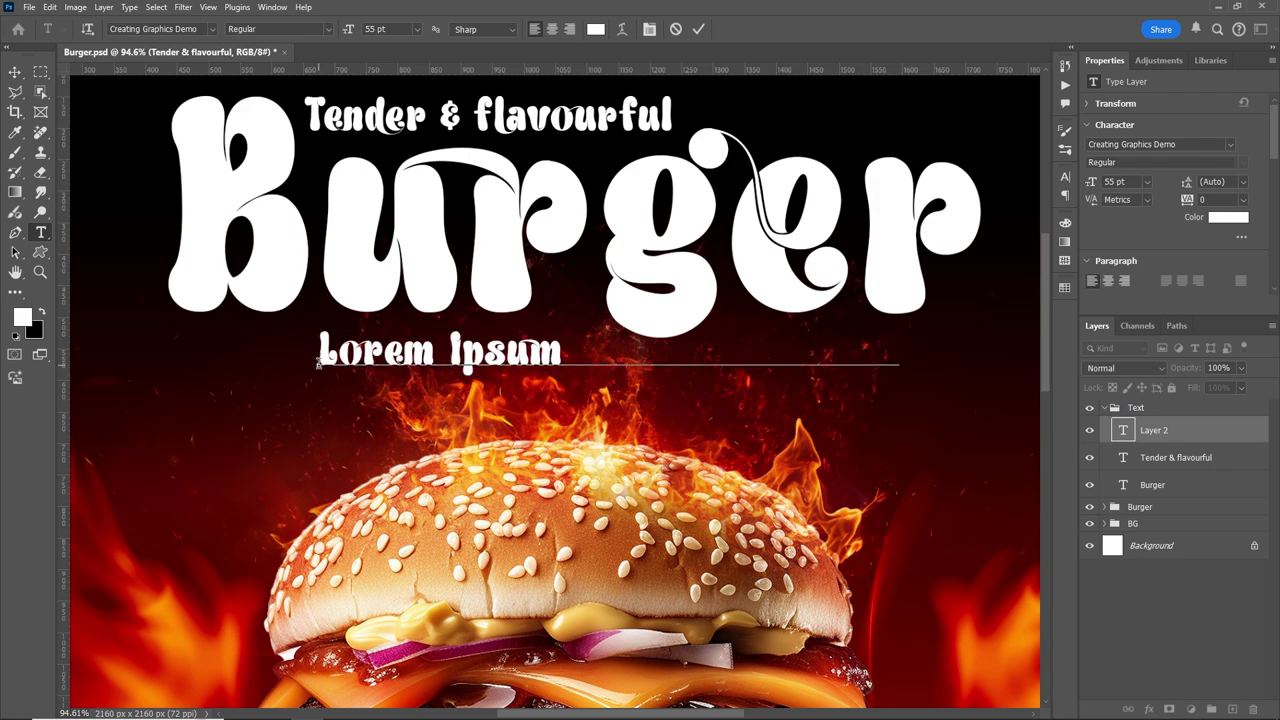
key("ctrl+a")
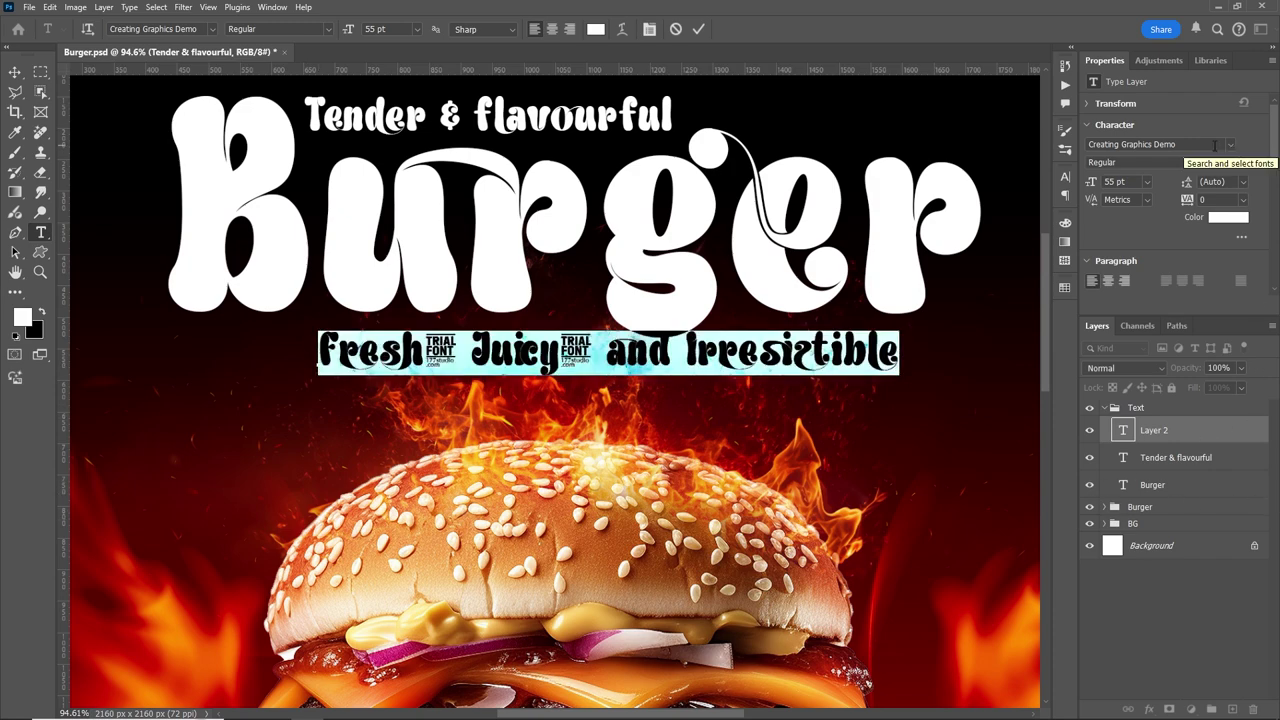
left_click(1229, 146)
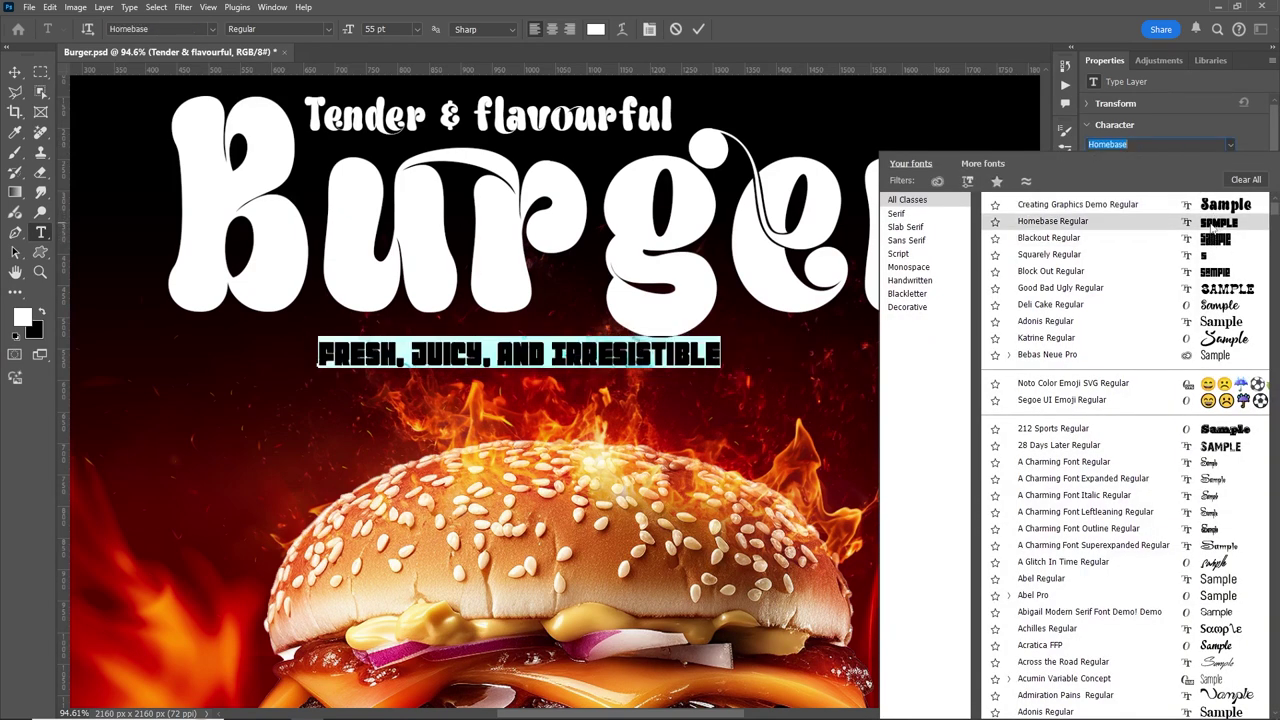
left_click(1215, 270)
left_click(1146, 181)
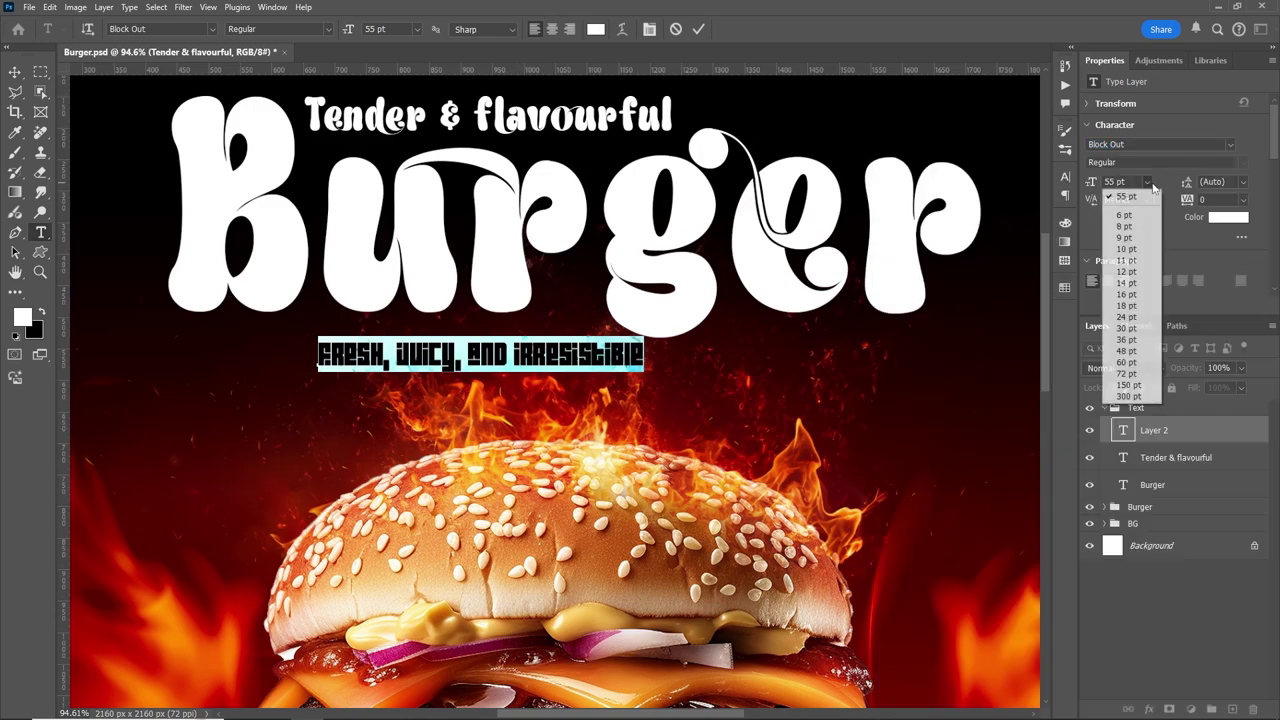
left_click(1120, 386)
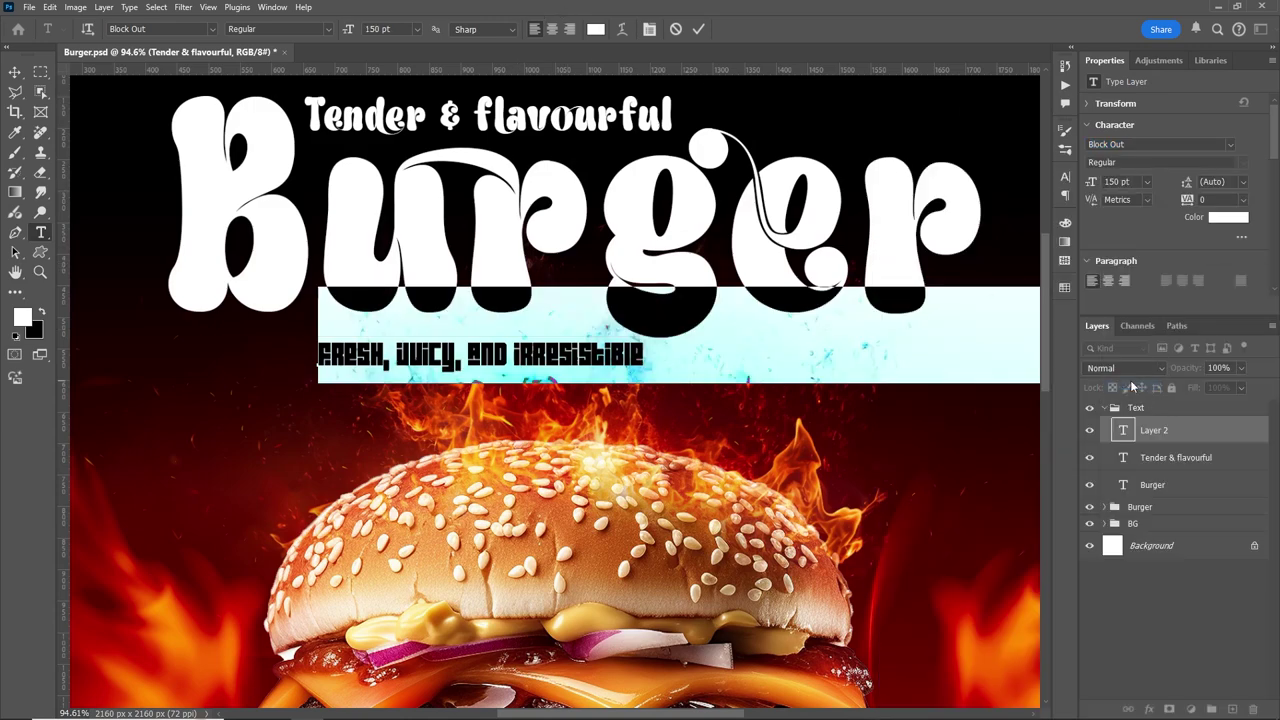
left_click(16, 72)
Step: Resize the tagline to 135 pt and centre it horizontally on the canvas
scroll(598, 355, "down", 5)
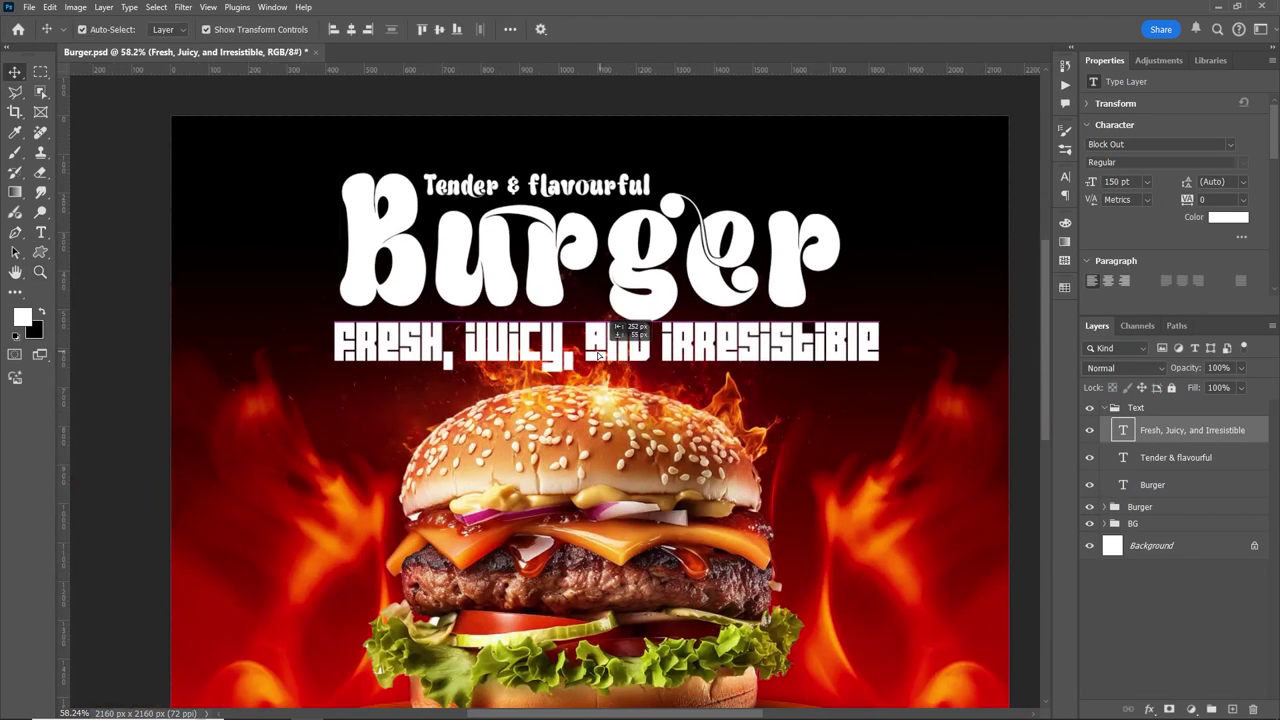
left_click_drag(598, 355, 582, 355)
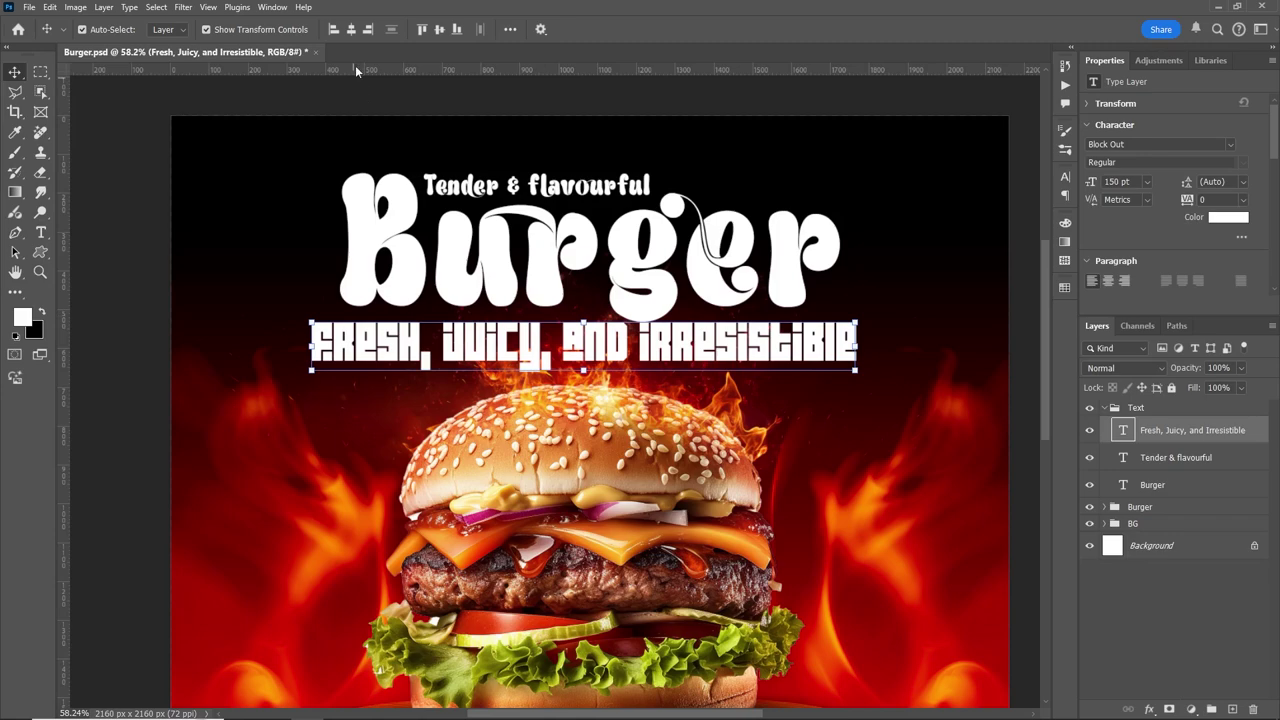
double_click(1123, 431)
type("125")
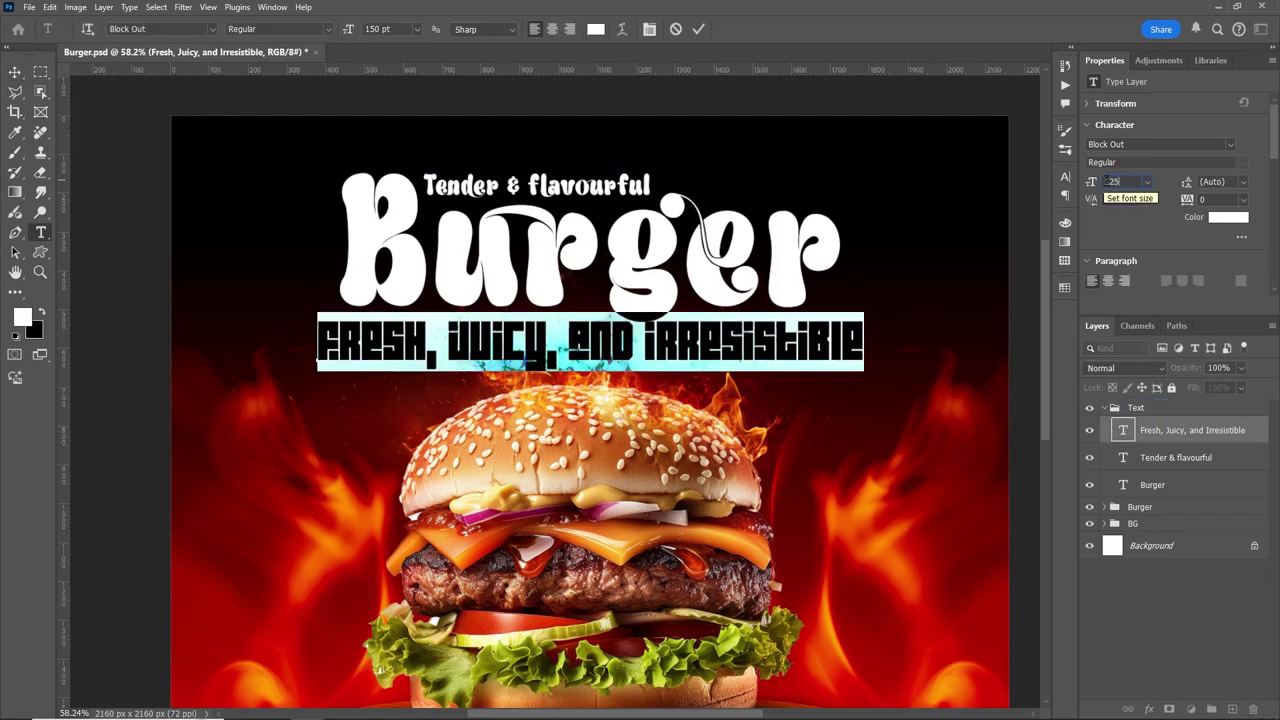
key("Escape")
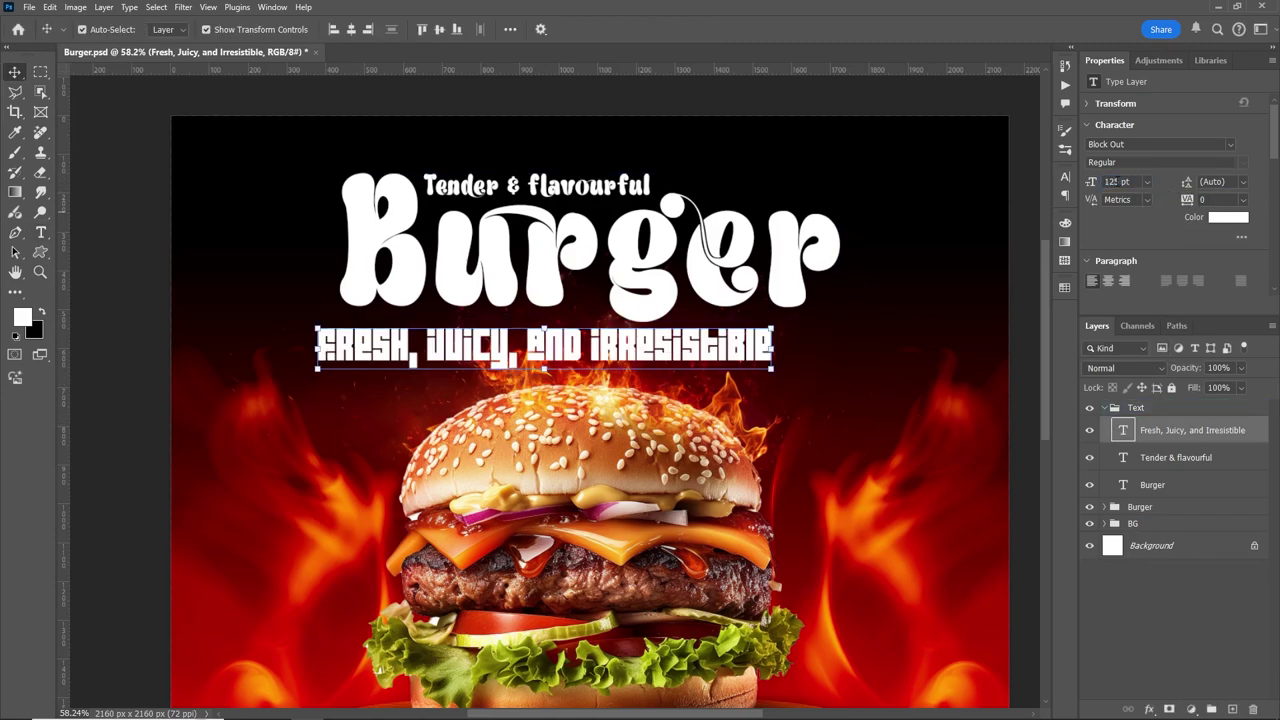
type("135")
key("Return")
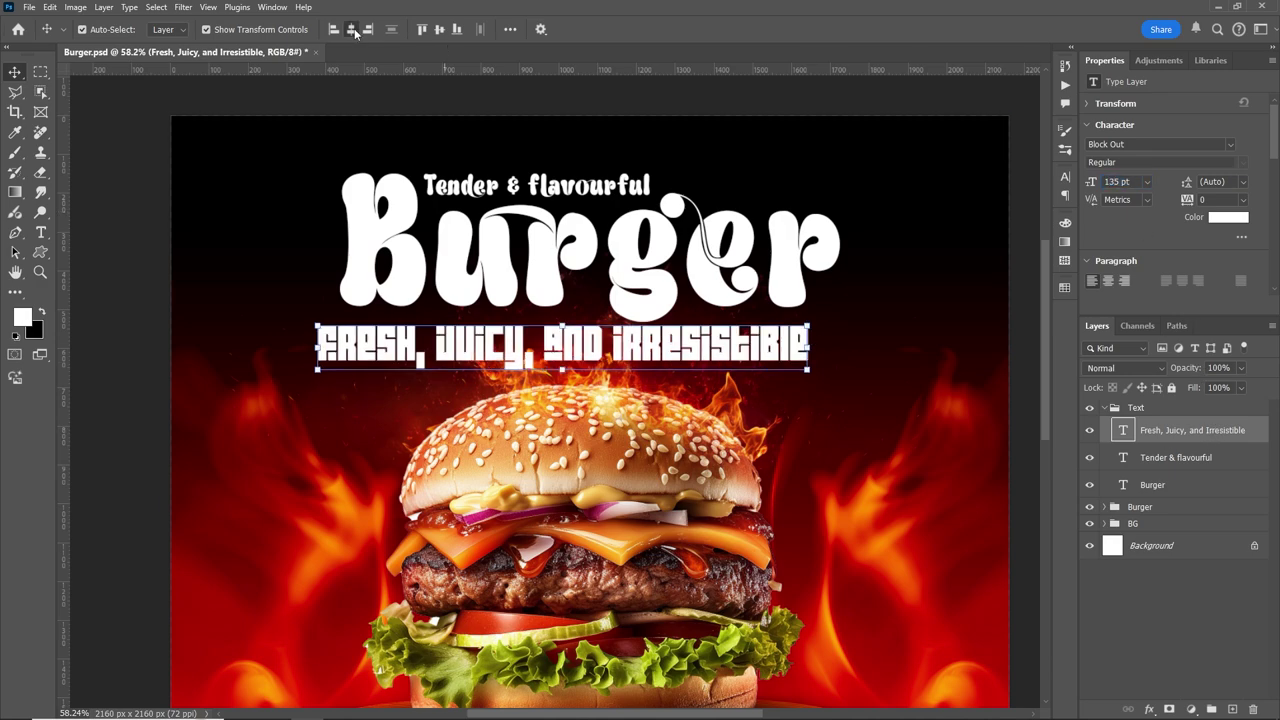
left_click(355, 29)
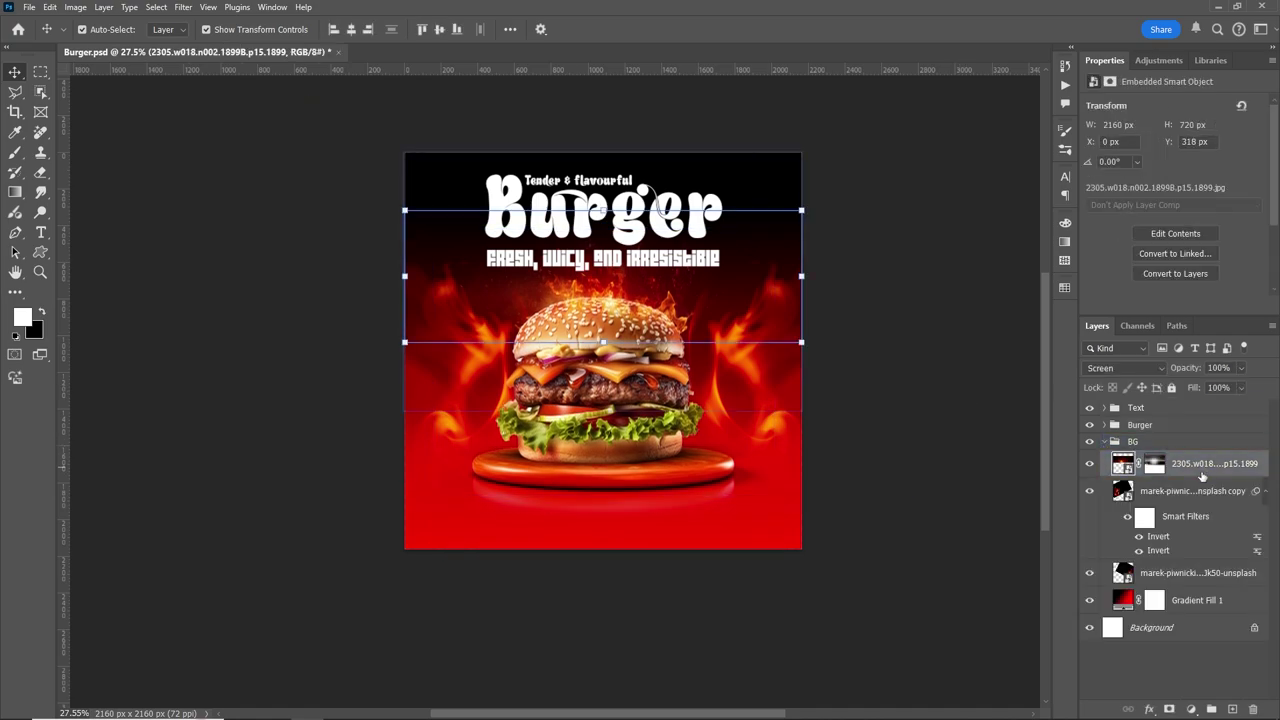
Step: Give the Burger title layer an orange drop shadow at 90° with 8 px distance
left_click(1190, 491)
left_click(1195, 573, "ctrl")
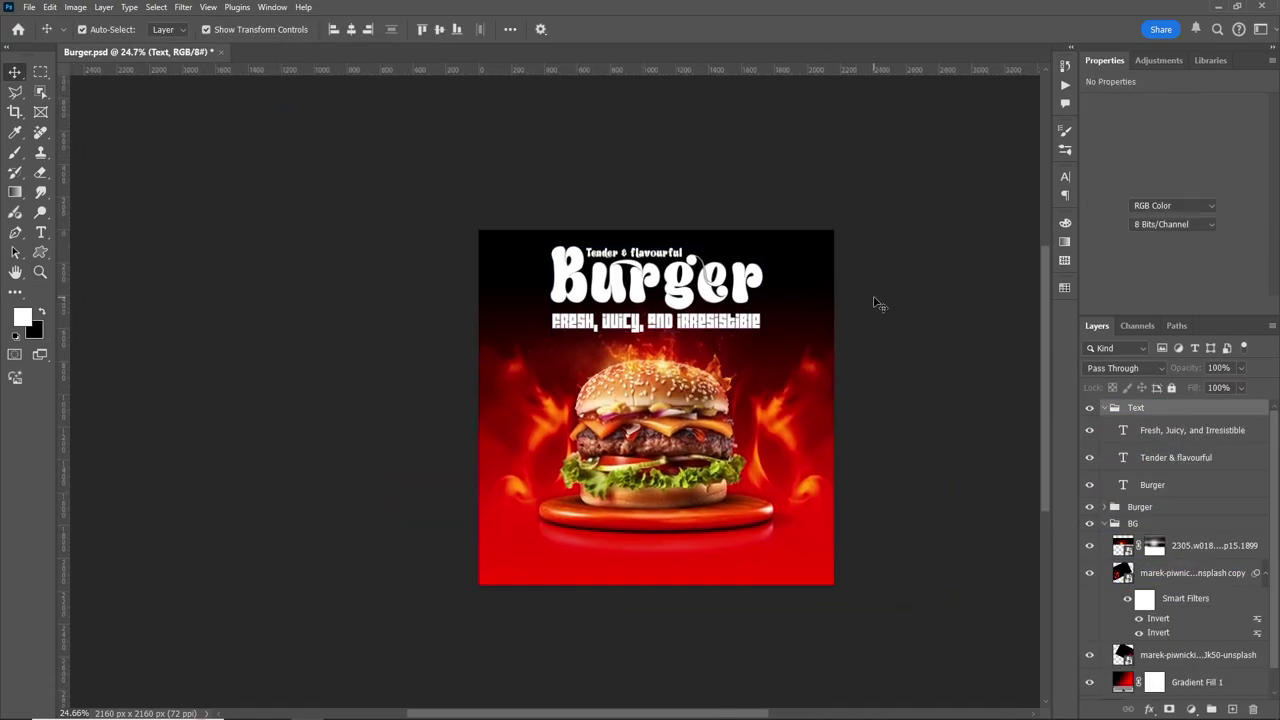
scroll(808, 308, "up", 3)
left_click(1197, 483)
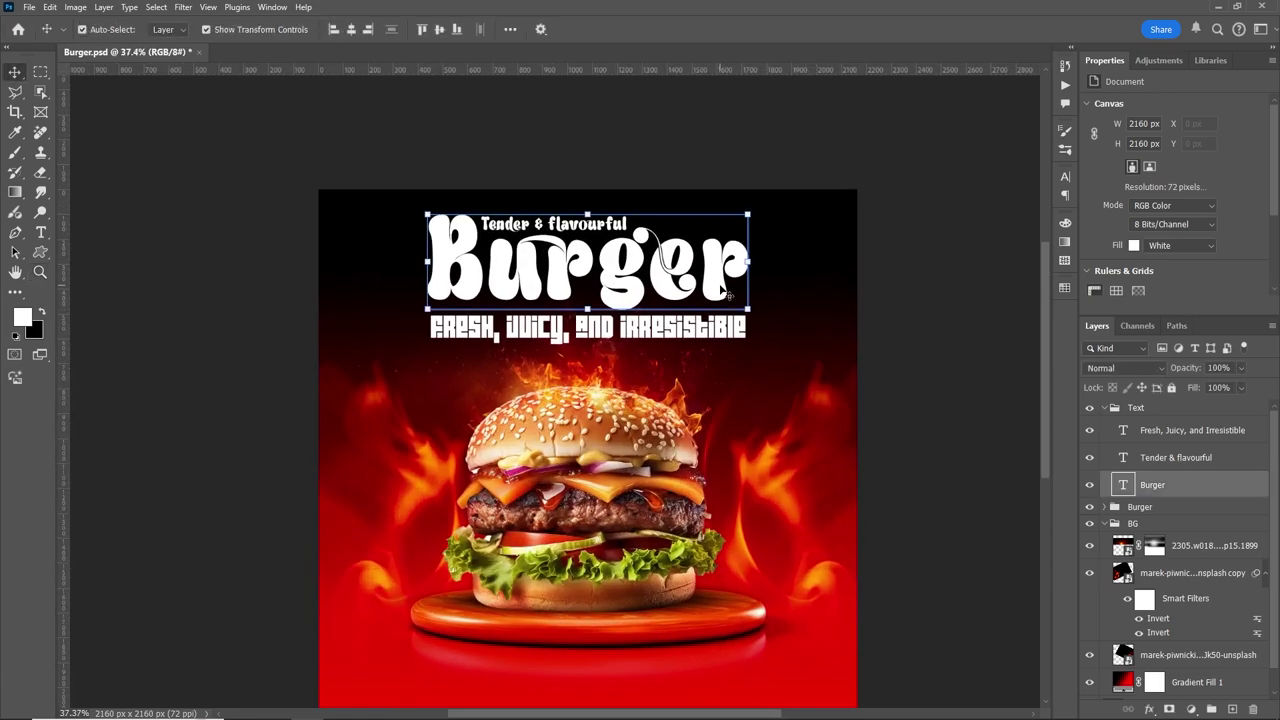
double_click(1200, 485)
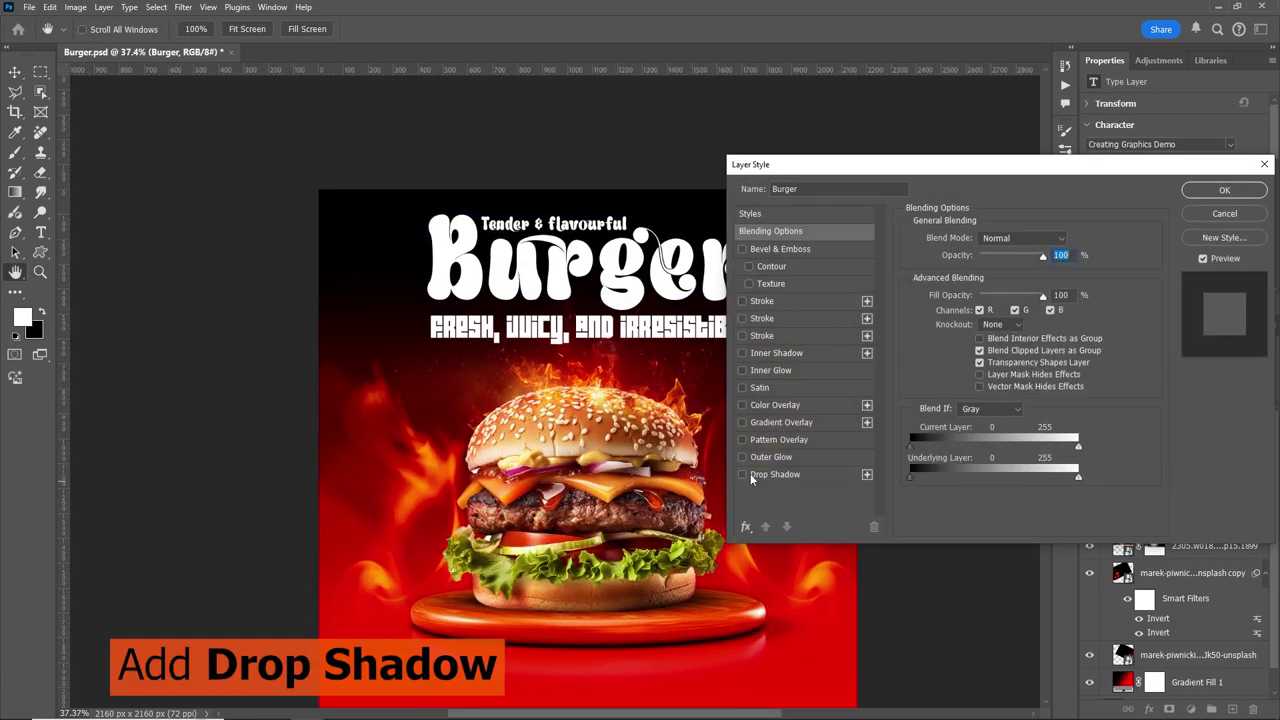
left_click(776, 475)
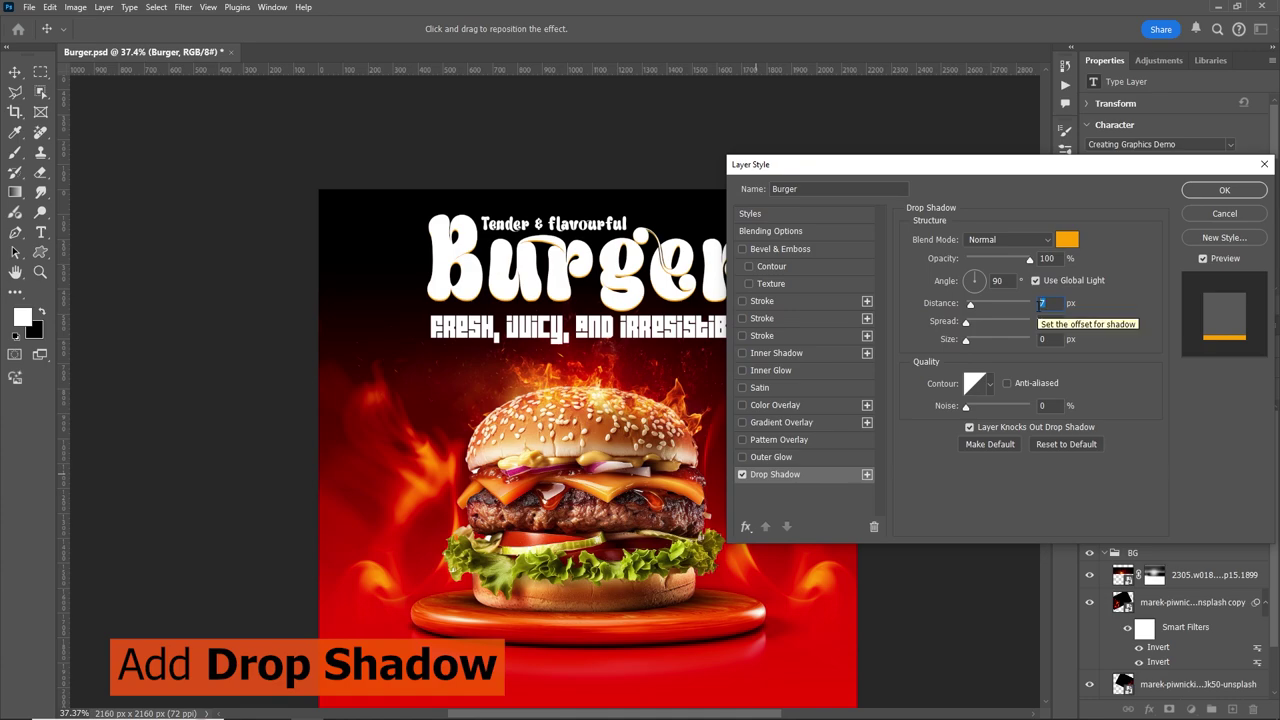
key("Up")
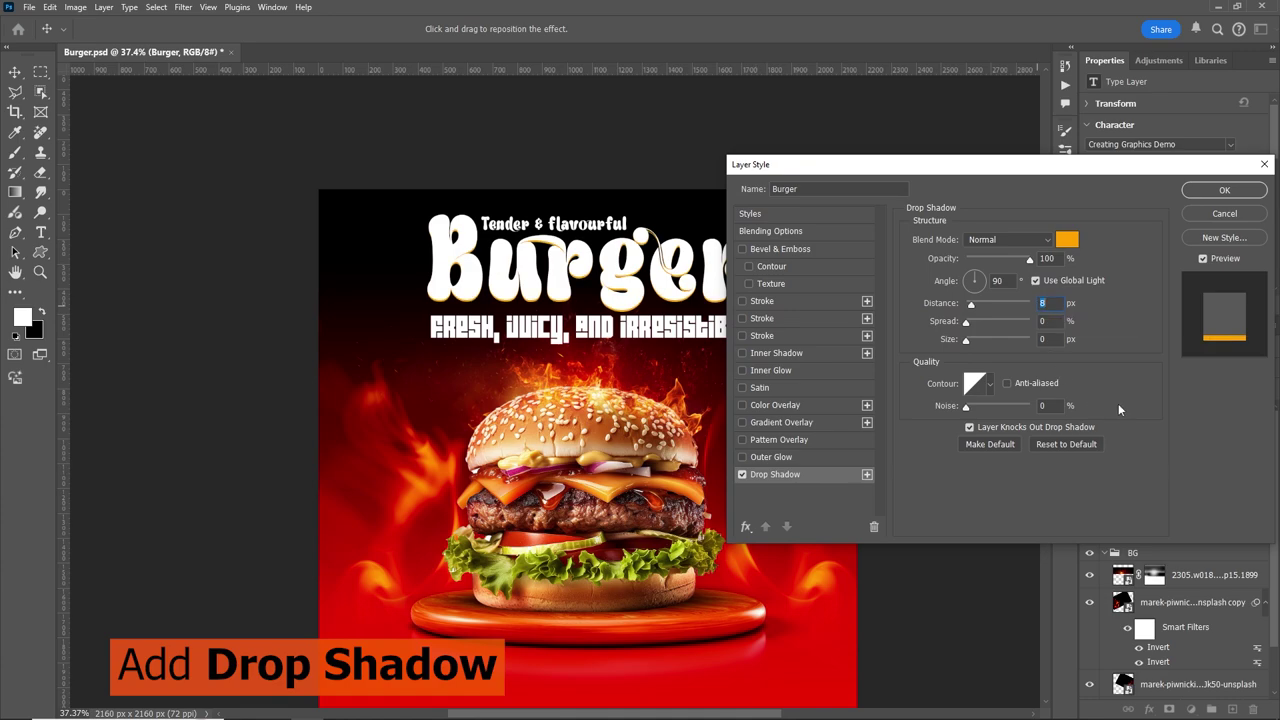
left_click(1224, 190)
Step: Colour both 'Tender & flavourful' and the tagline orange #ffa200
double_click(1122, 457)
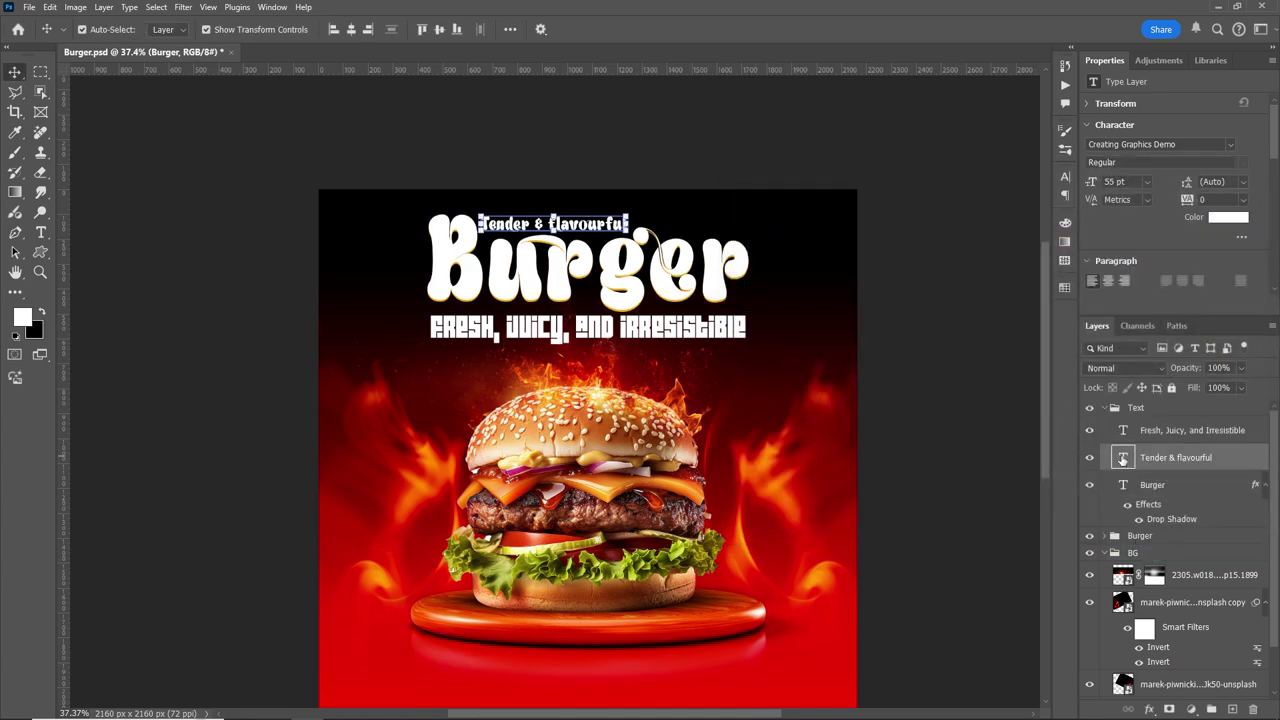
left_click(598, 30)
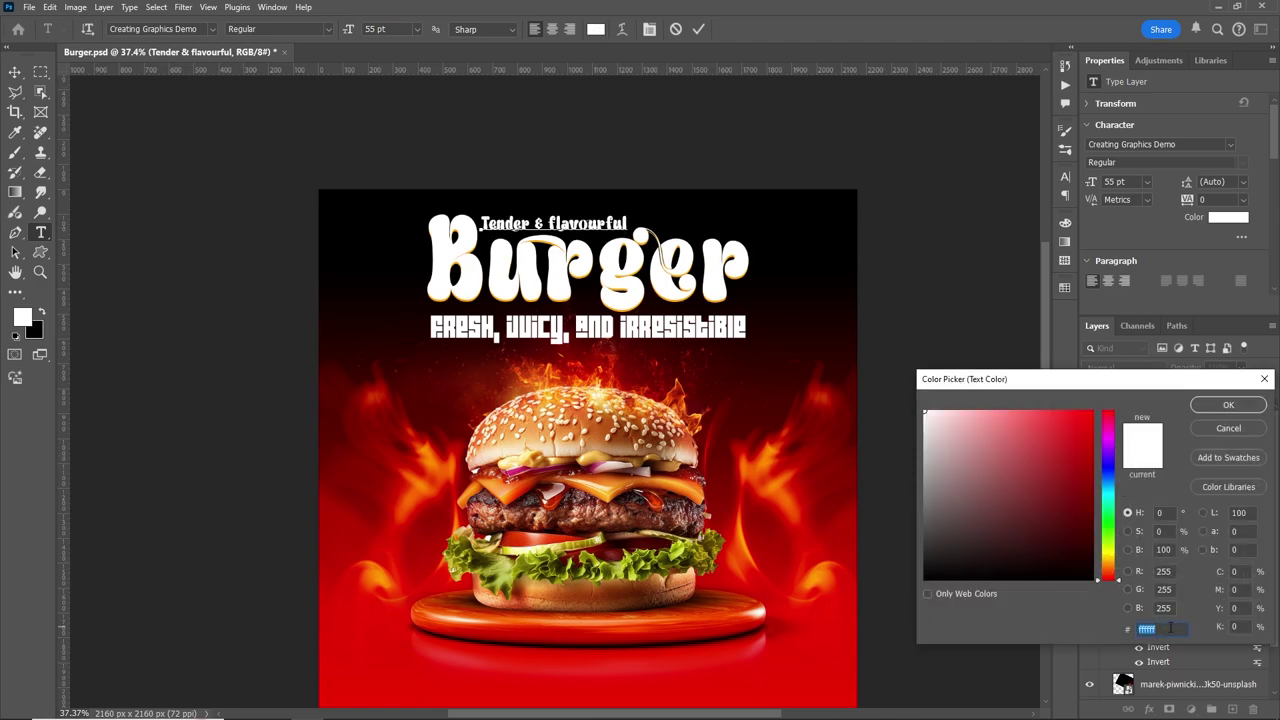
type("ffa200")
left_click(1224, 405)
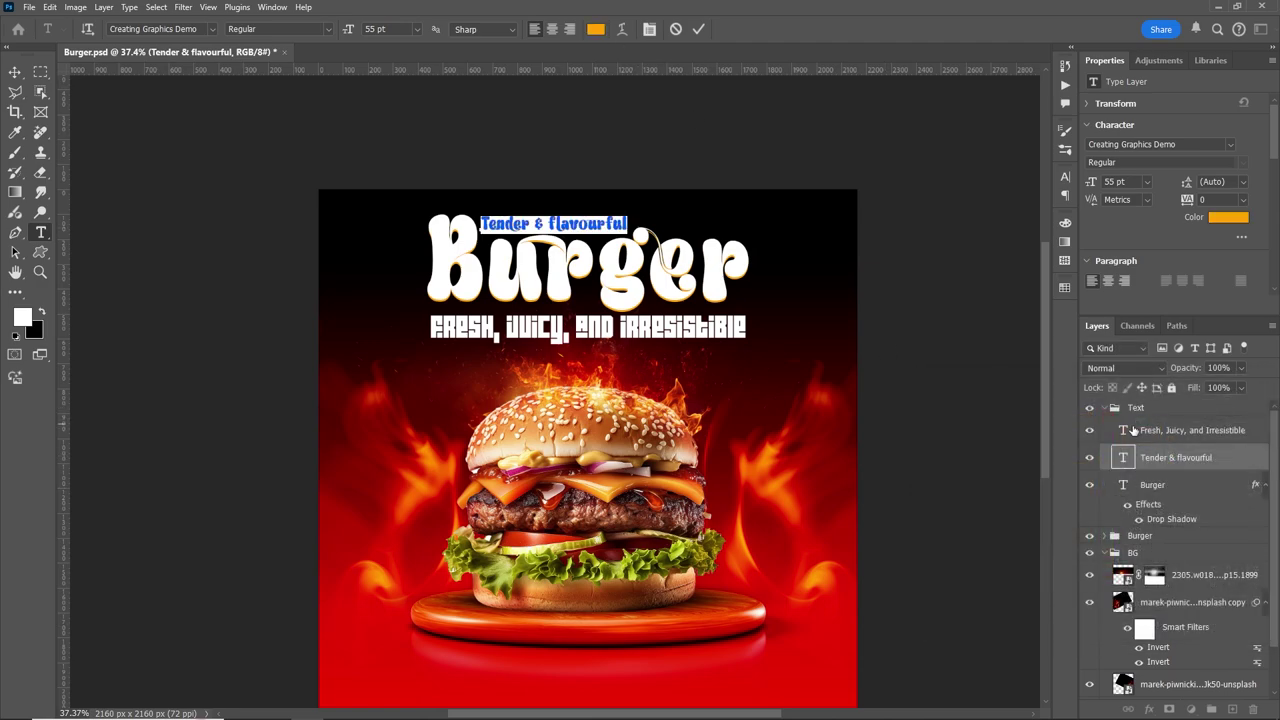
double_click(1121, 430)
left_click(595, 30)
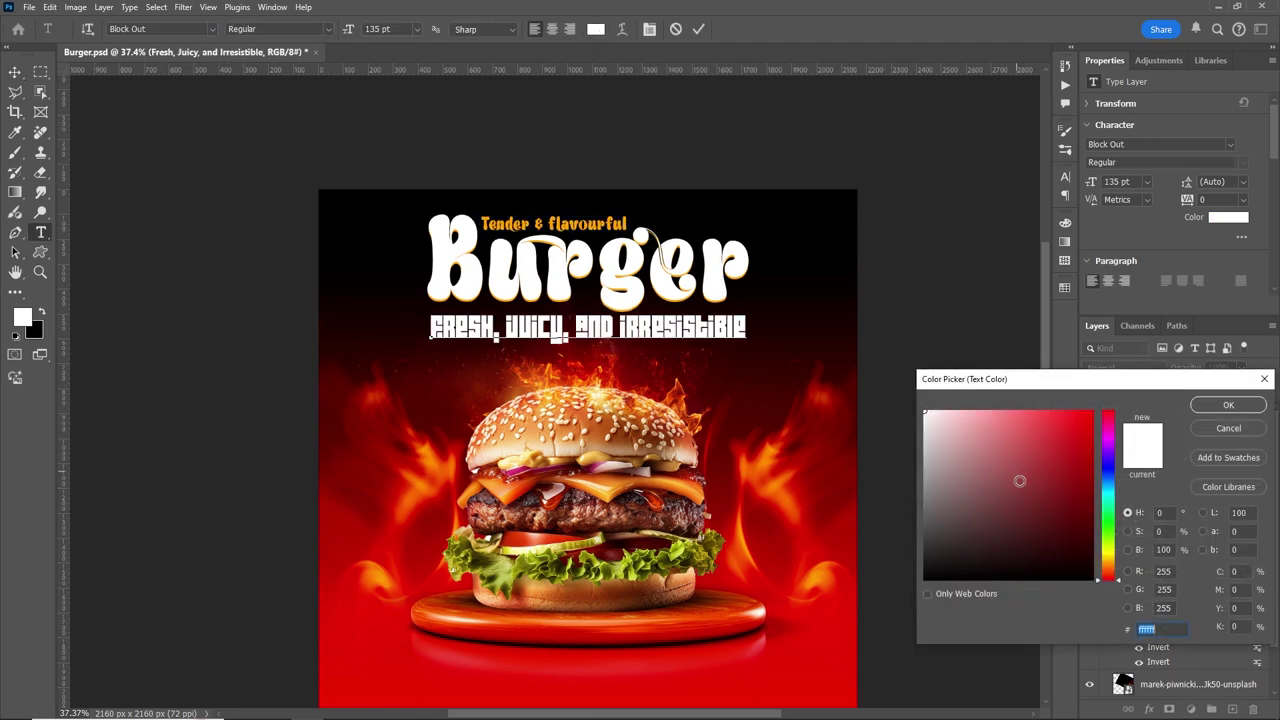
type("ffa200")
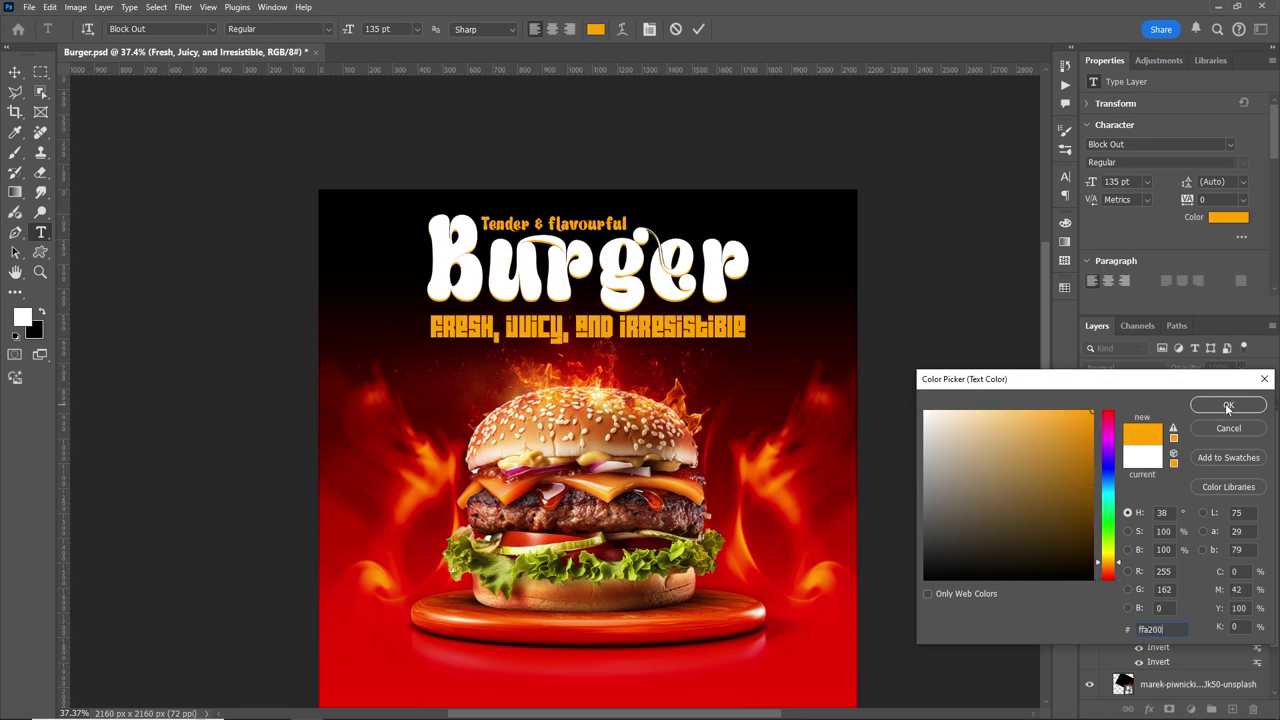
left_click(1227, 407)
key("ctrl+Return")
Step: Switch the tagline to Blackout, move it down about 20 px and centre it horizontally
key("z")
left_click_drag(656, 282, 690, 283)
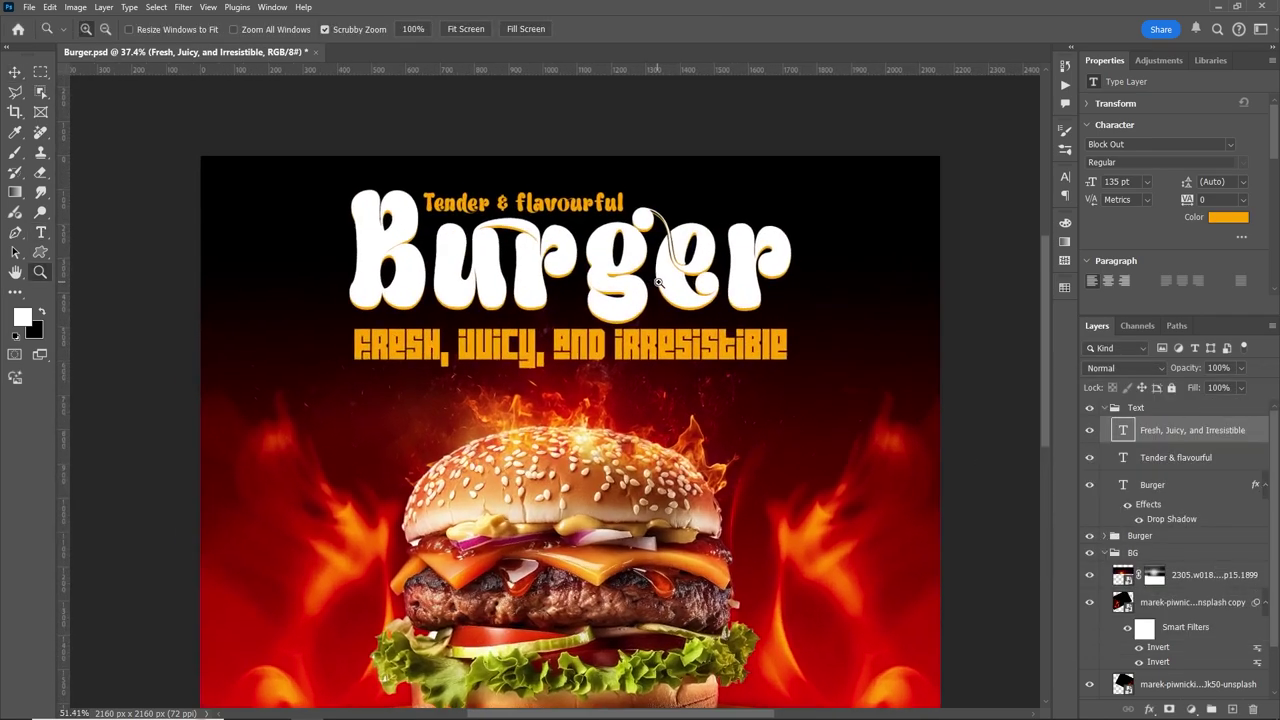
key("ctrl+0")
key("v")
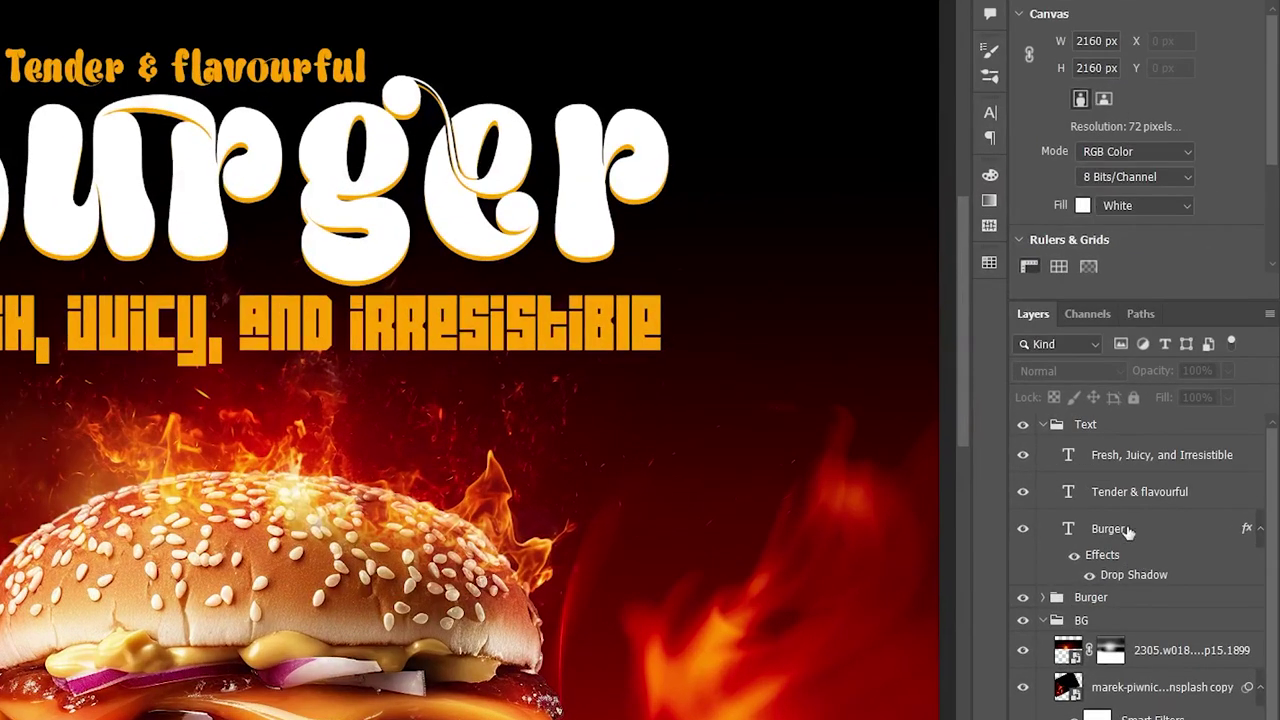
double_click(1068, 455)
left_click(1212, 70)
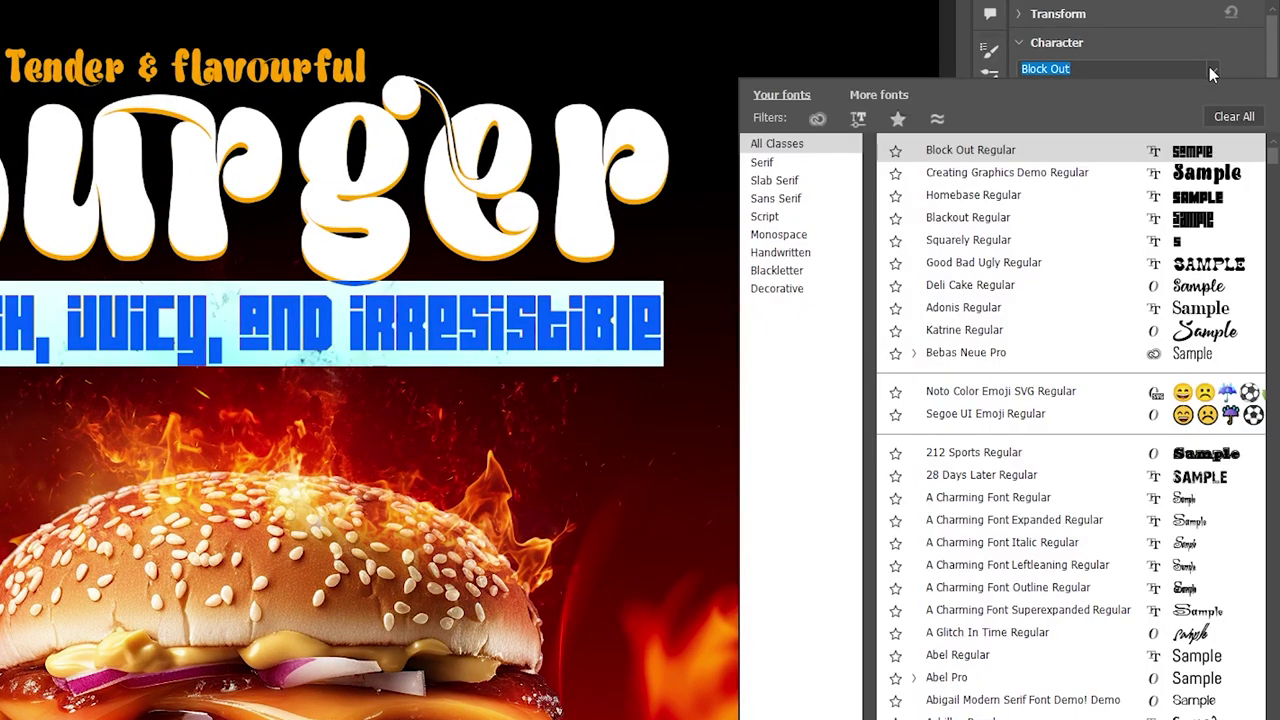
key("Down")
key("Down")
key("Down")
key("Return")
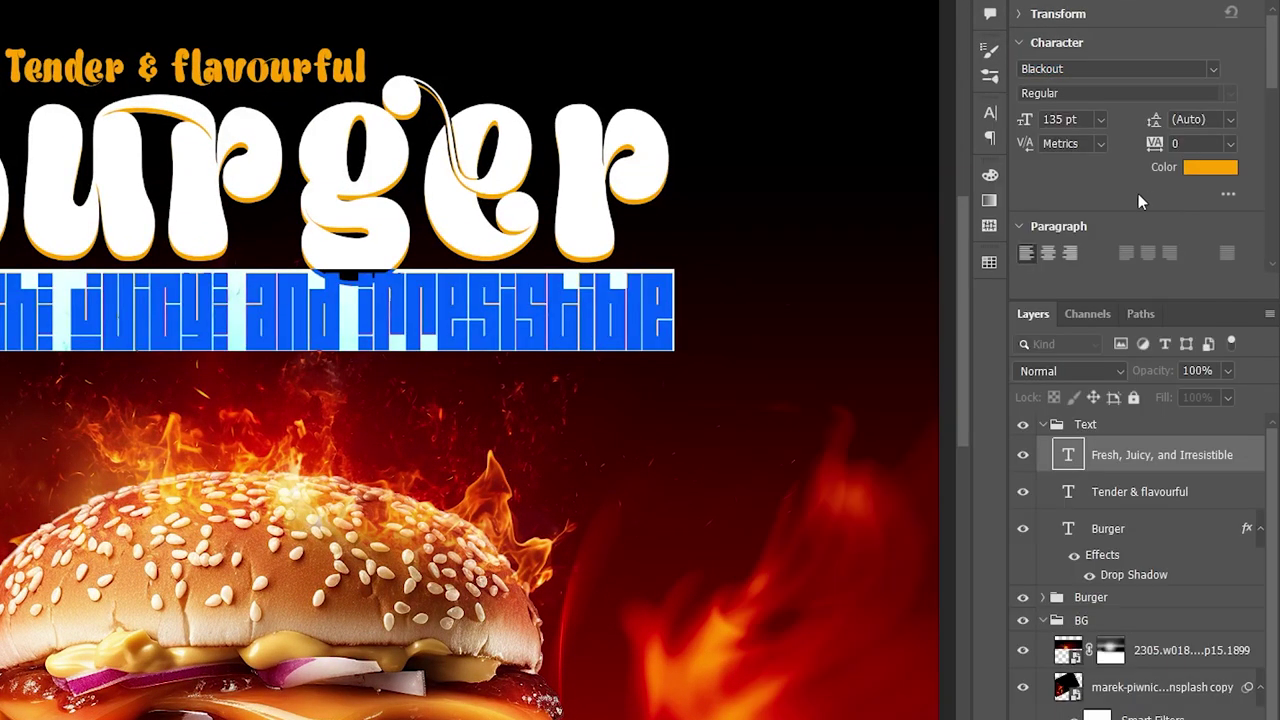
left_click(22, 74)
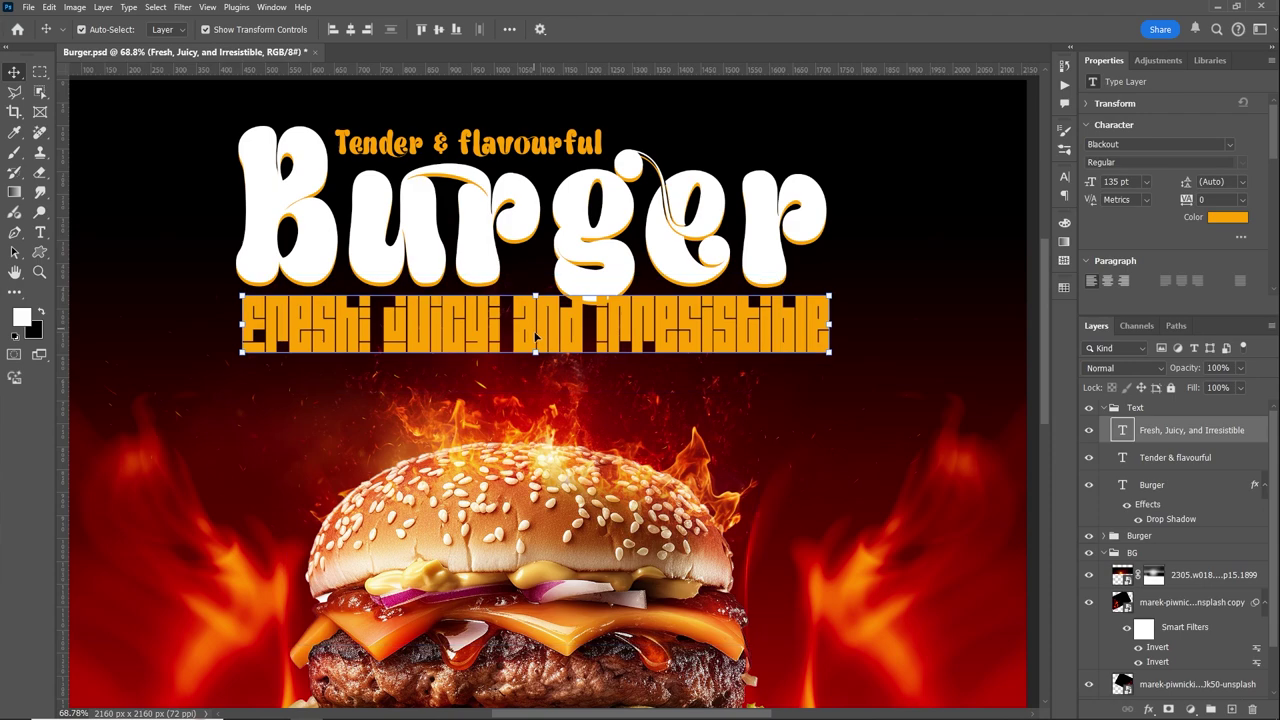
left_click_drag(535, 330, 536, 350)
left_click(350, 31)
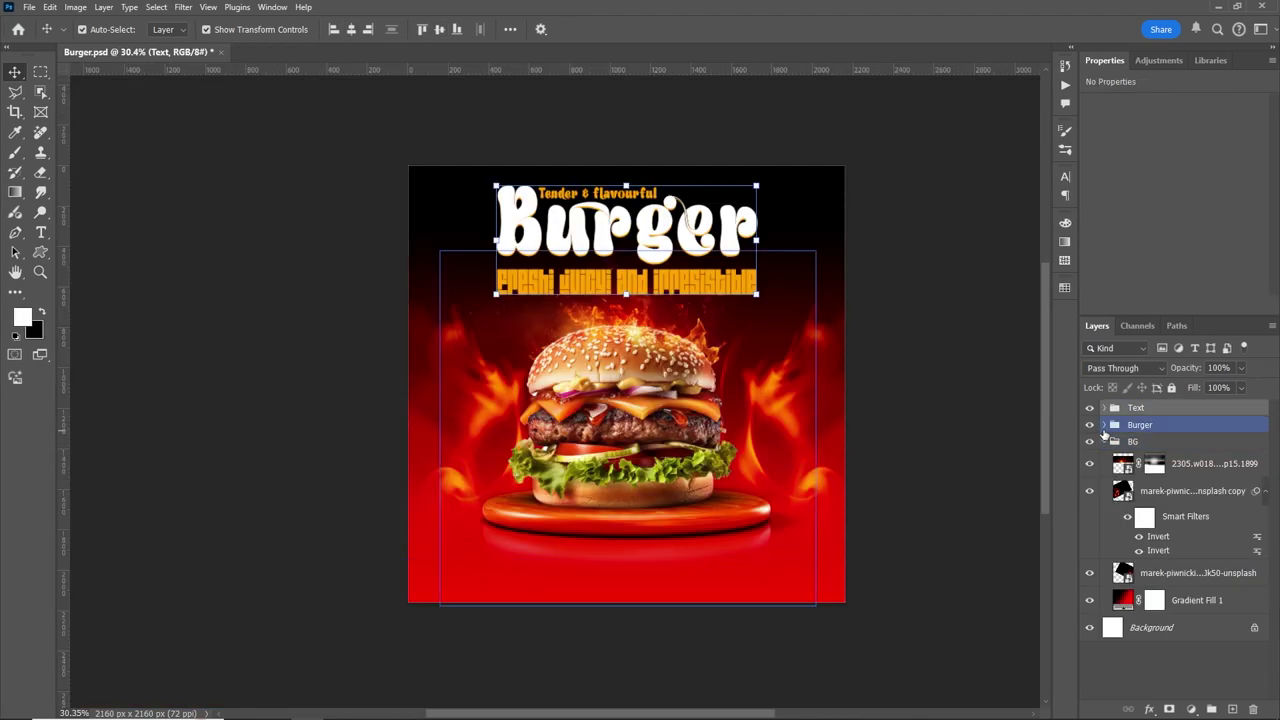
scroll(660, 235, "down", 4)
Step: Shrink the burger image slightly and rotate the flame copy almost upside down
left_click(630, 400)
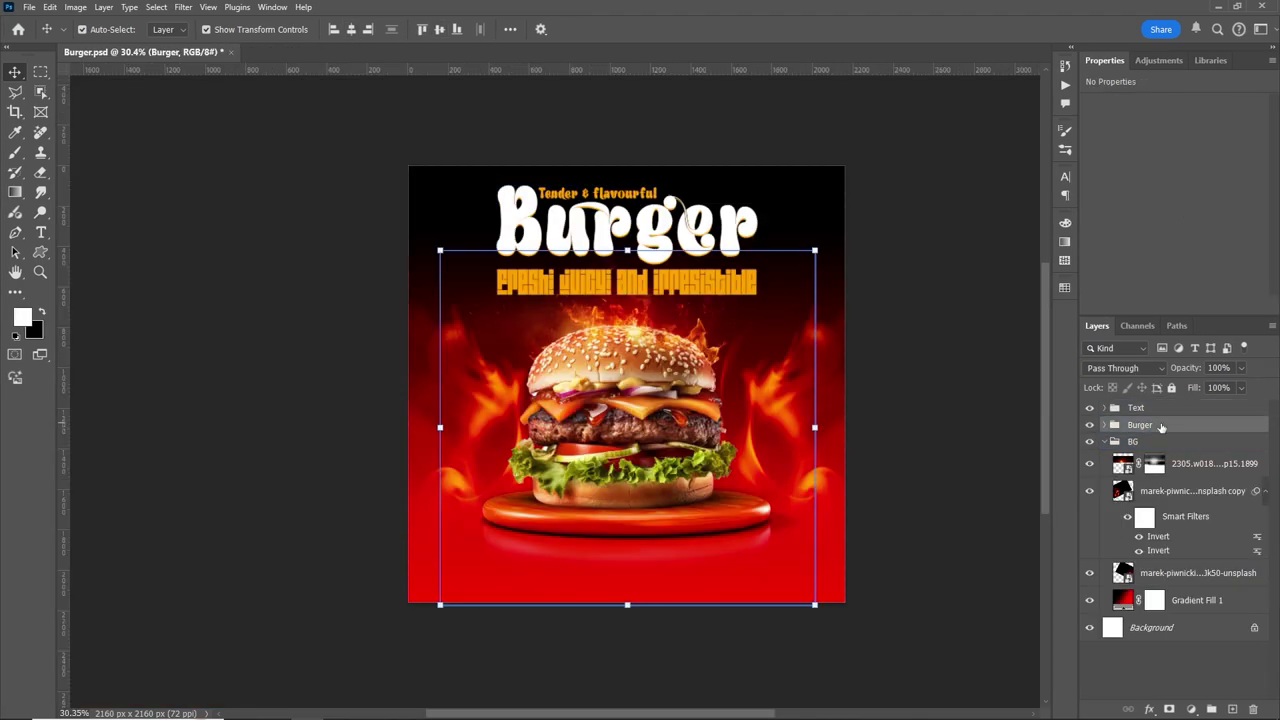
left_click_drag(628, 250, 628, 262)
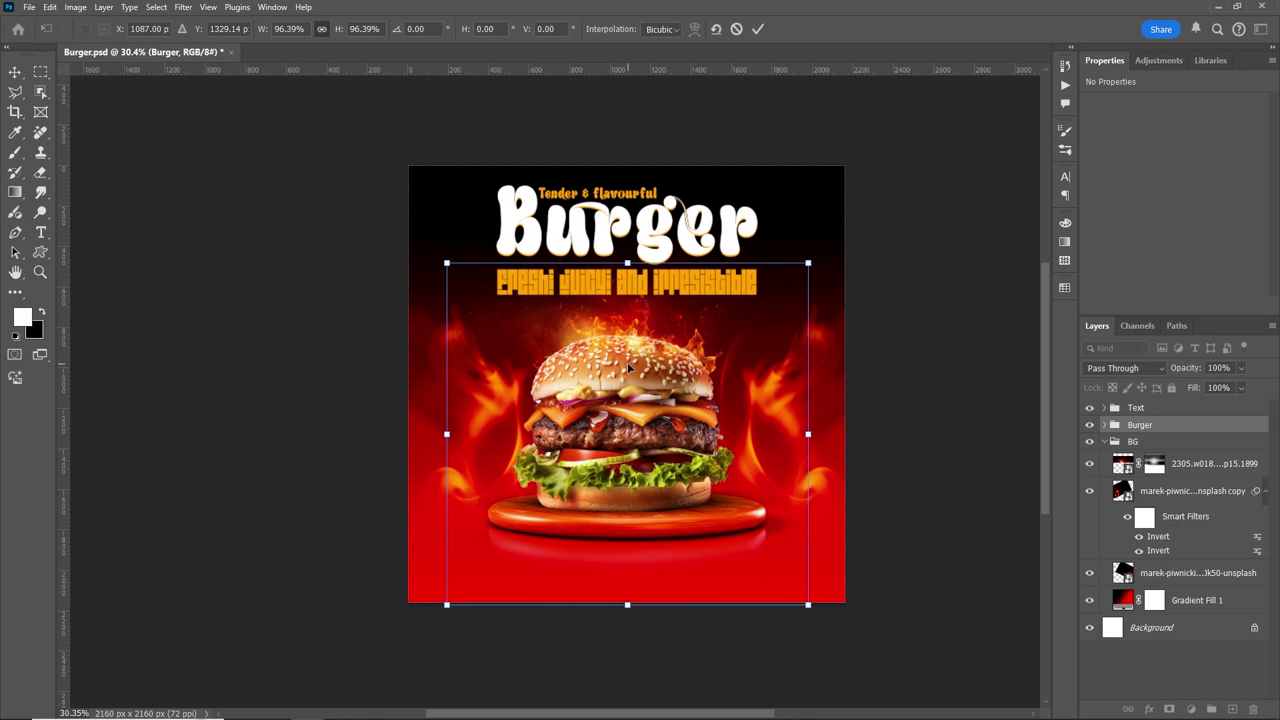
left_click_drag(844, 327, 791, 184)
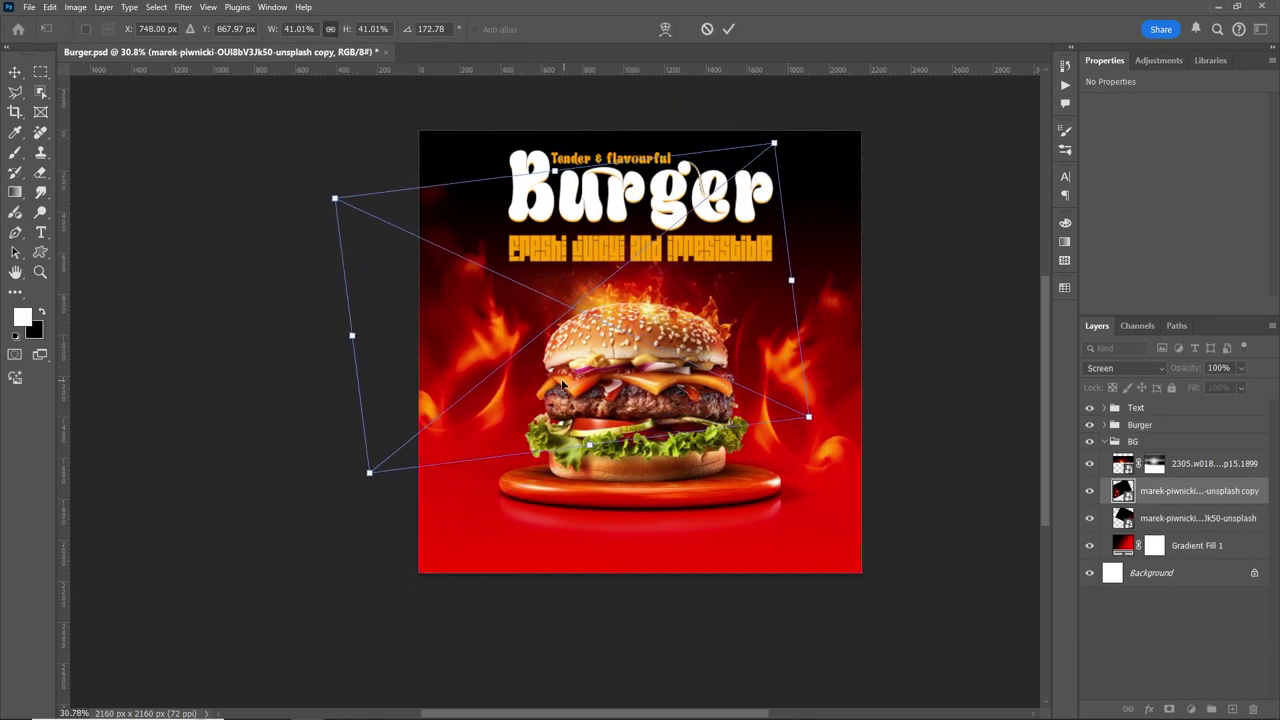
left_click_drag(534, 413, 537, 425)
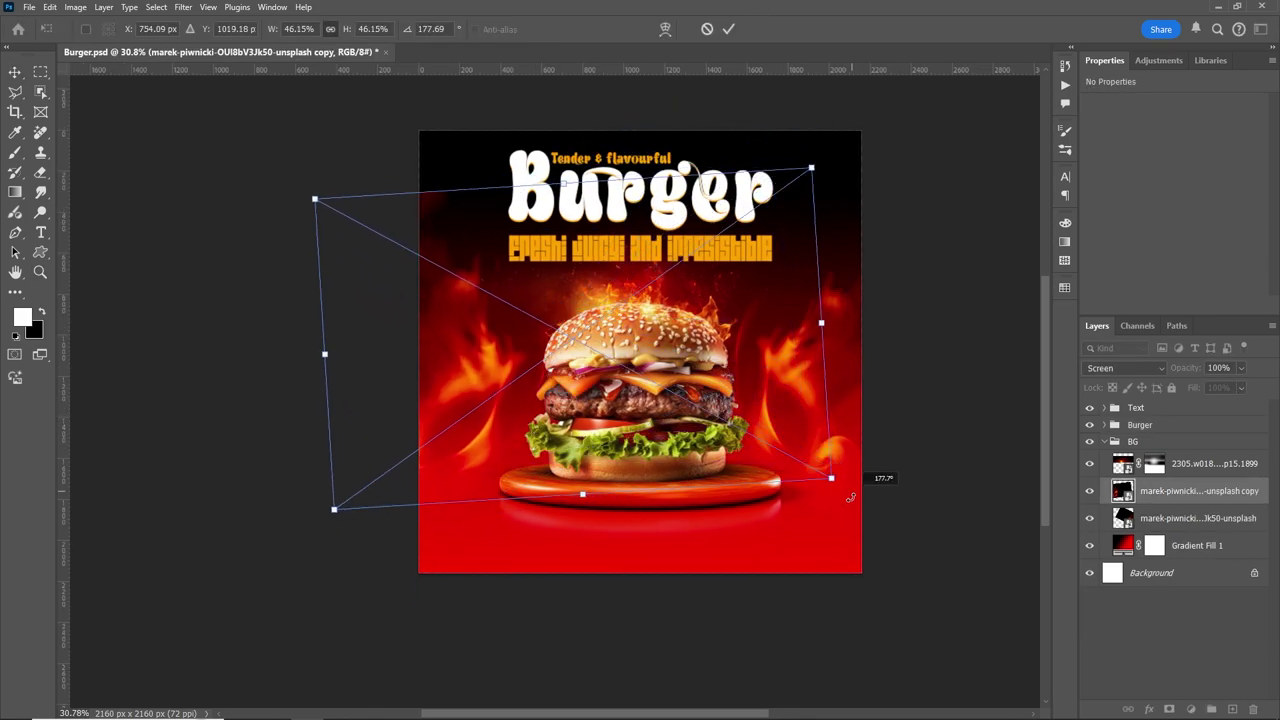
left_click_drag(880, 477, 870, 505)
left_click_drag(497, 375, 481, 381)
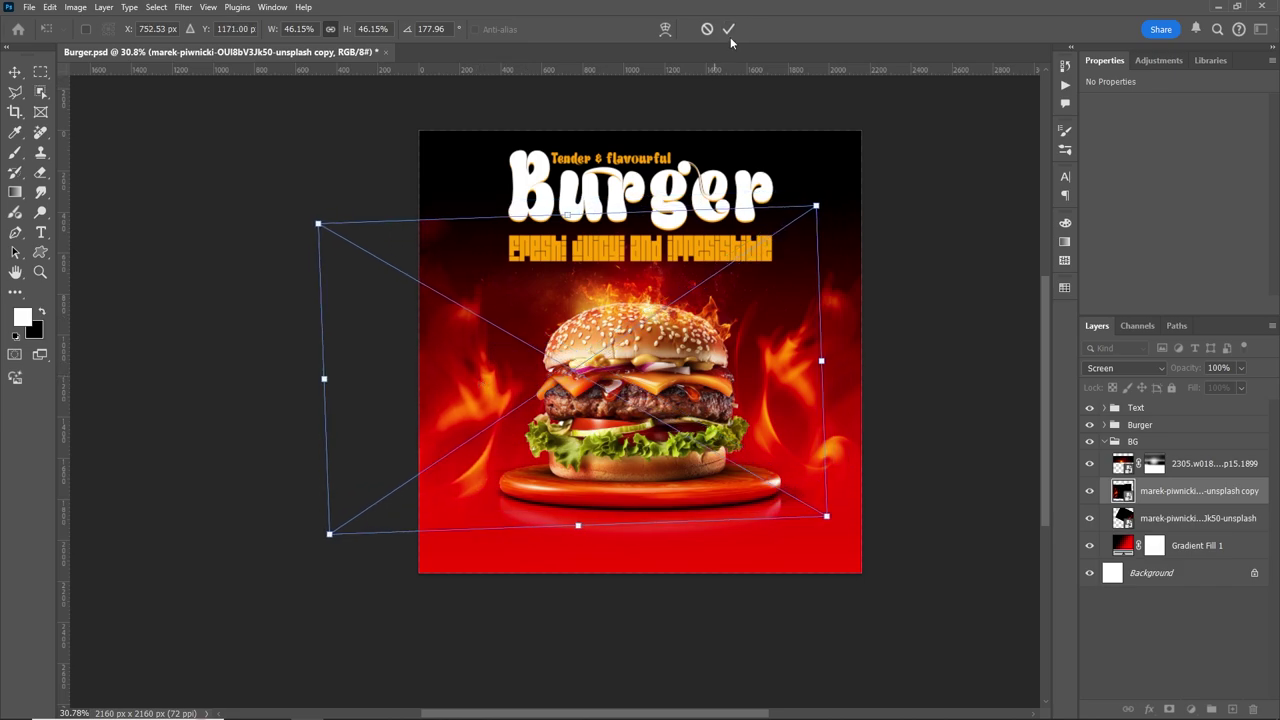
left_click(728, 29)
Step: Add a mask to the flame copy, then reposition the burger and rotated flame layers
left_click(1169, 709)
key("b")
key("x")
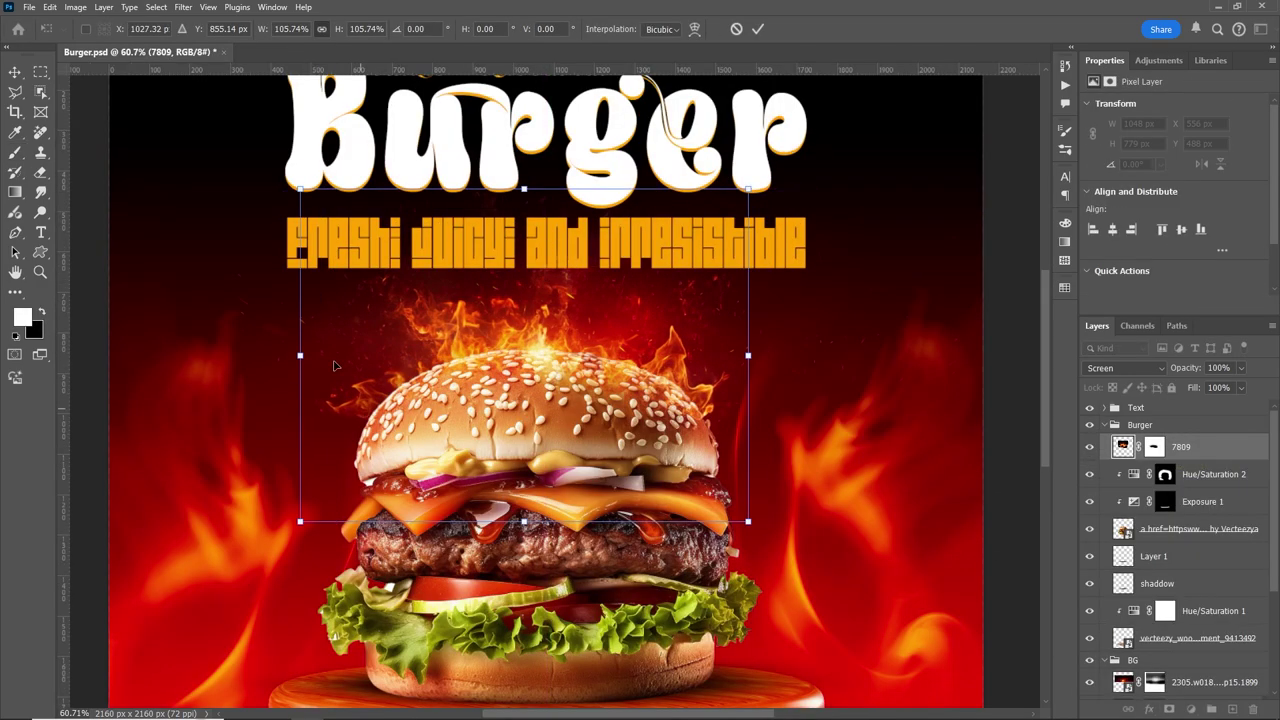
left_click_drag(545, 281, 530, 288)
left_click(758, 28)
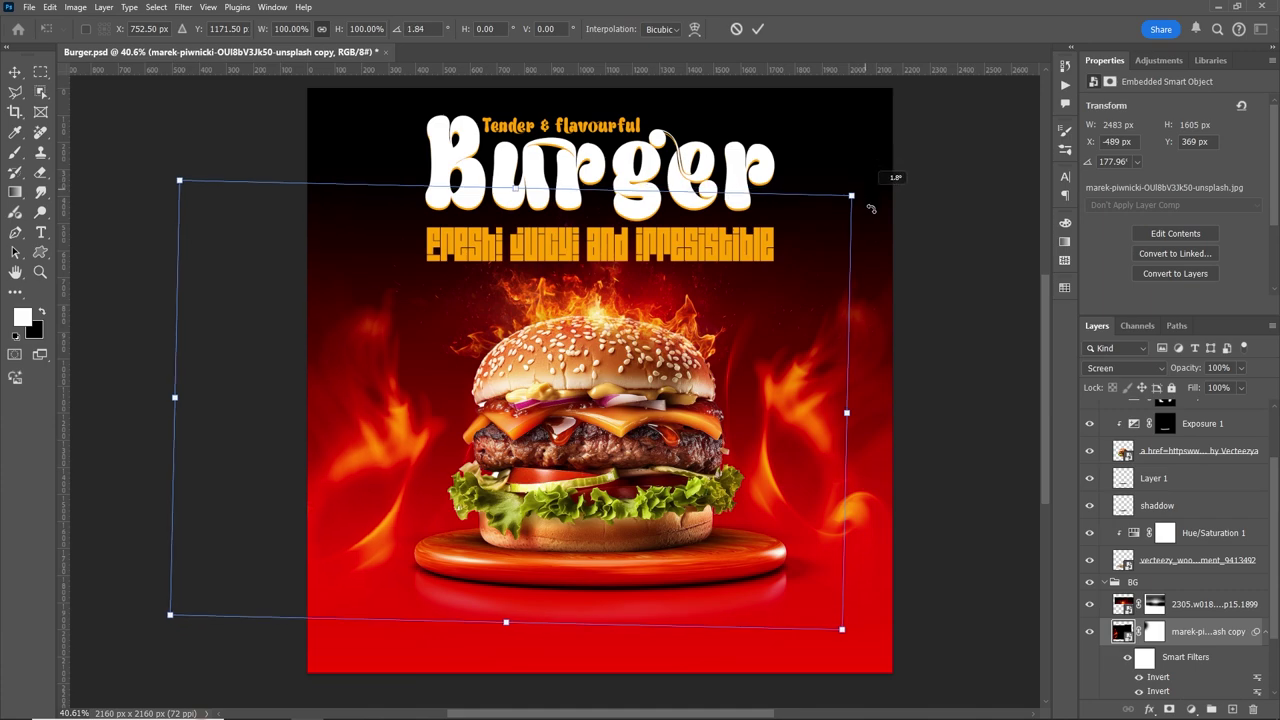
left_click_drag(415, 400, 542, 452)
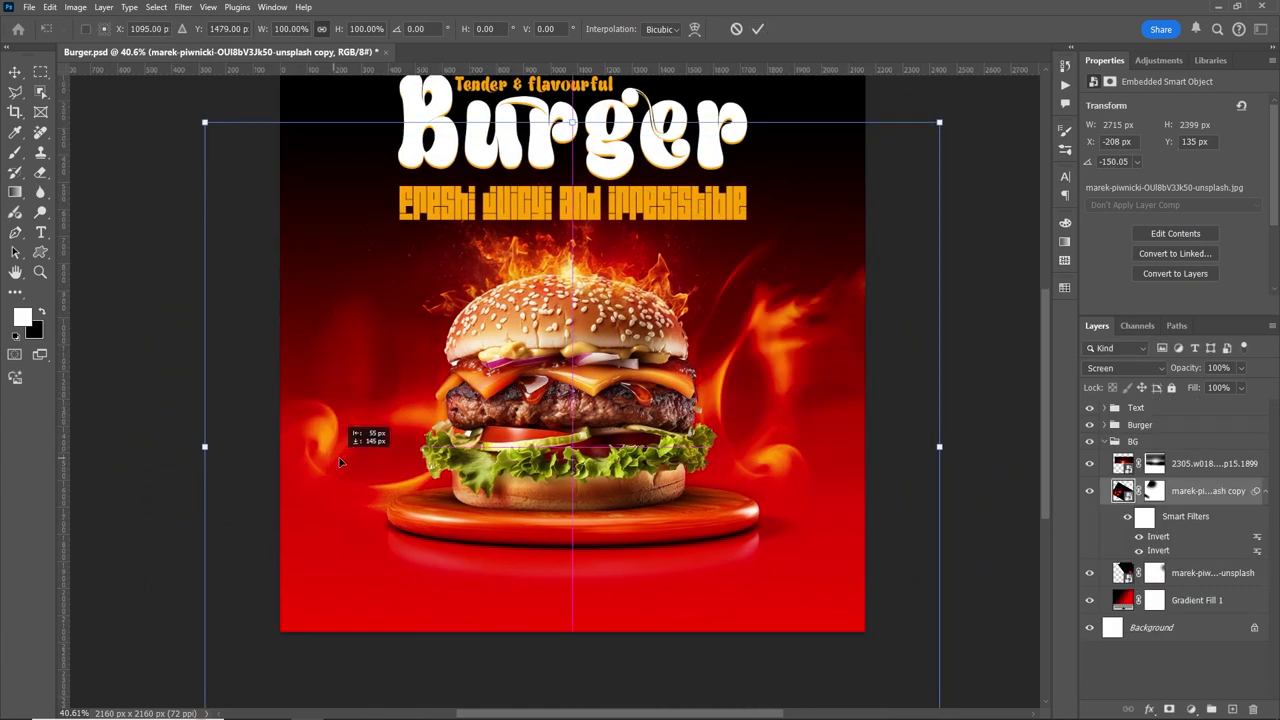
mouse_move(329, 443)
left_mouse_down()
mouse_move(367, 459)
mouse_move(325, 458)
mouse_move(337, 461)
left_mouse_up()
key("Return")
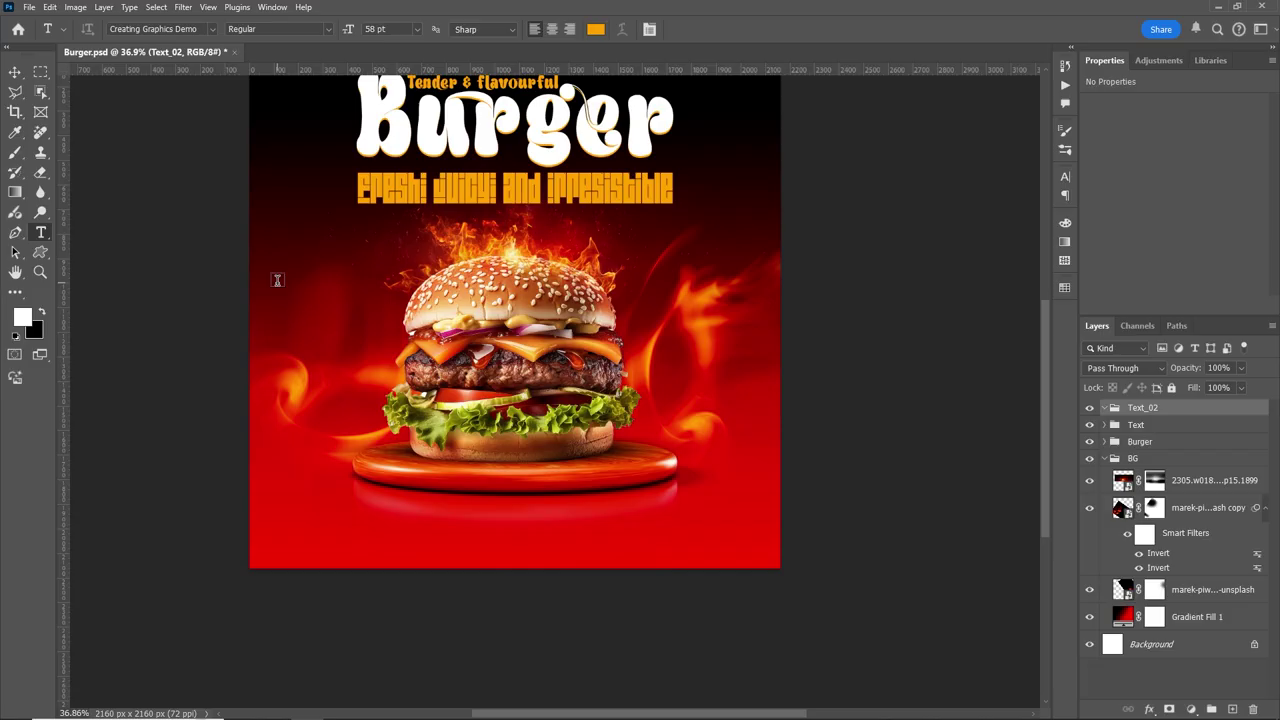
Step: Add 'Save Upto' as two-line text at the poster's left side
left_click(278, 280)
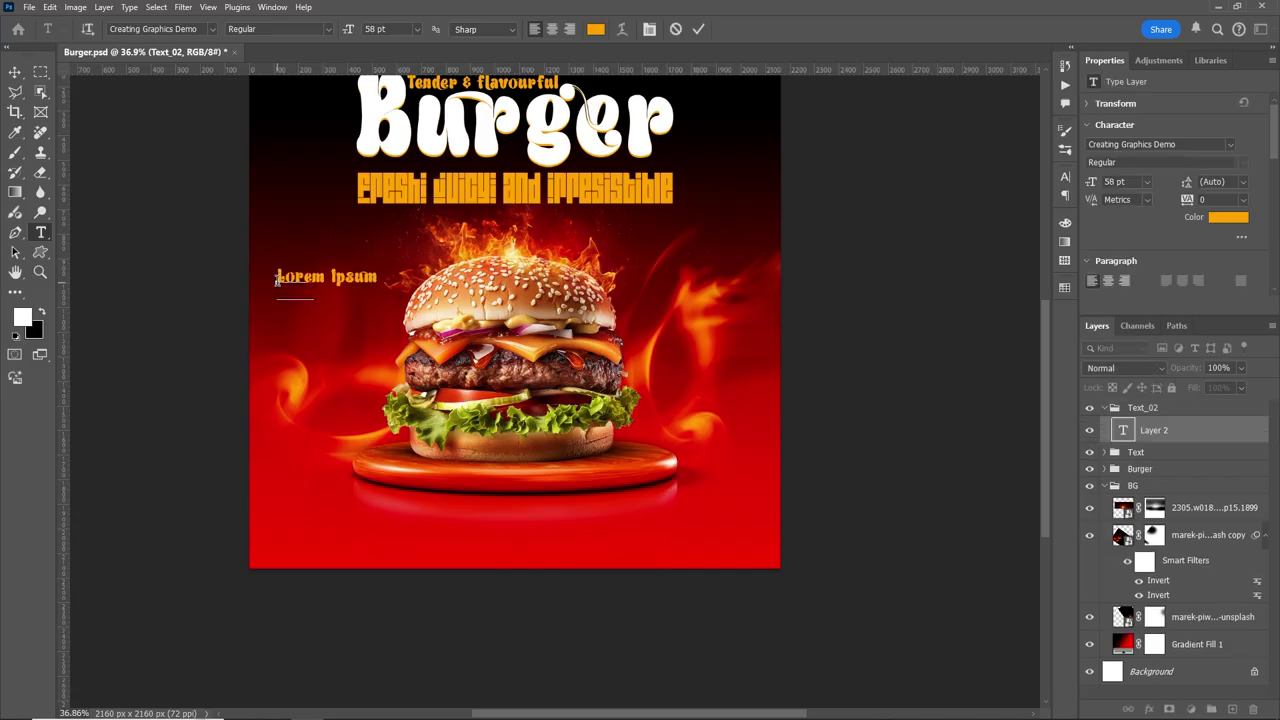
type("Save")
key("Return")
type("Upto")
left_click(703, 29)
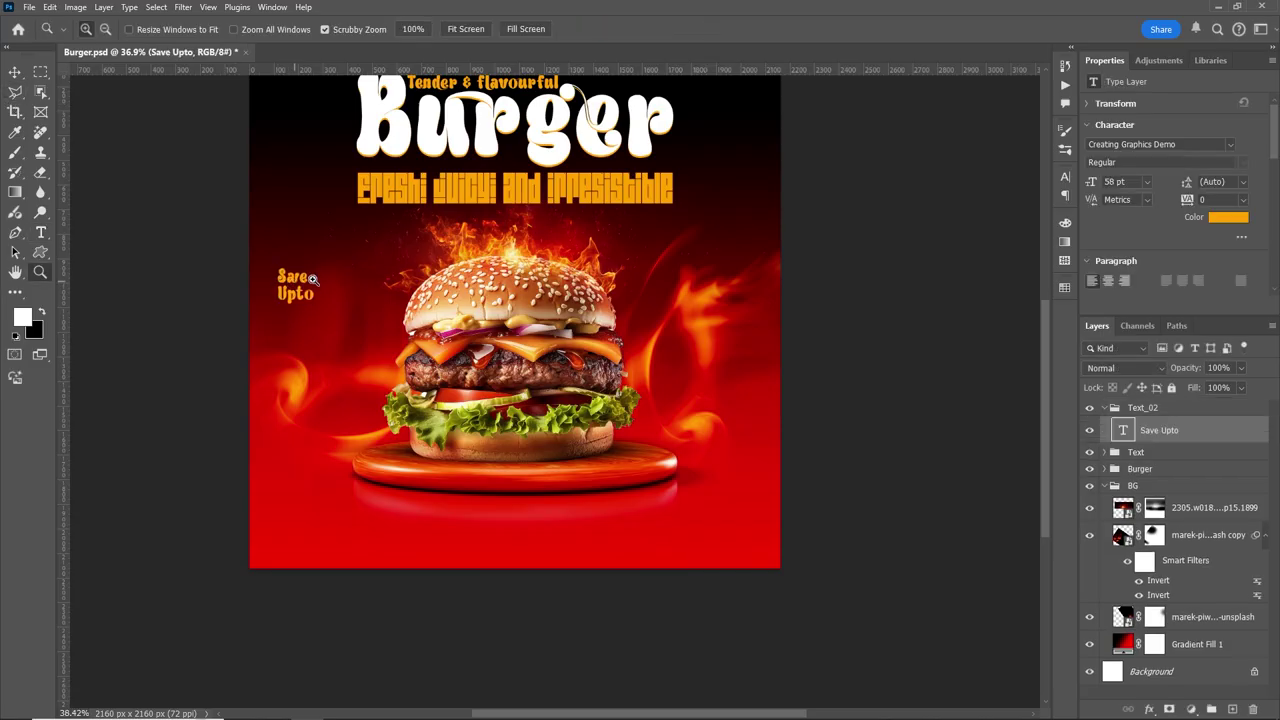
left_click_drag(292, 282, 360, 282)
Step: Add the '50%' percentage beside it in Blackout, enlarged to match Save Upto
left_click(376, 277)
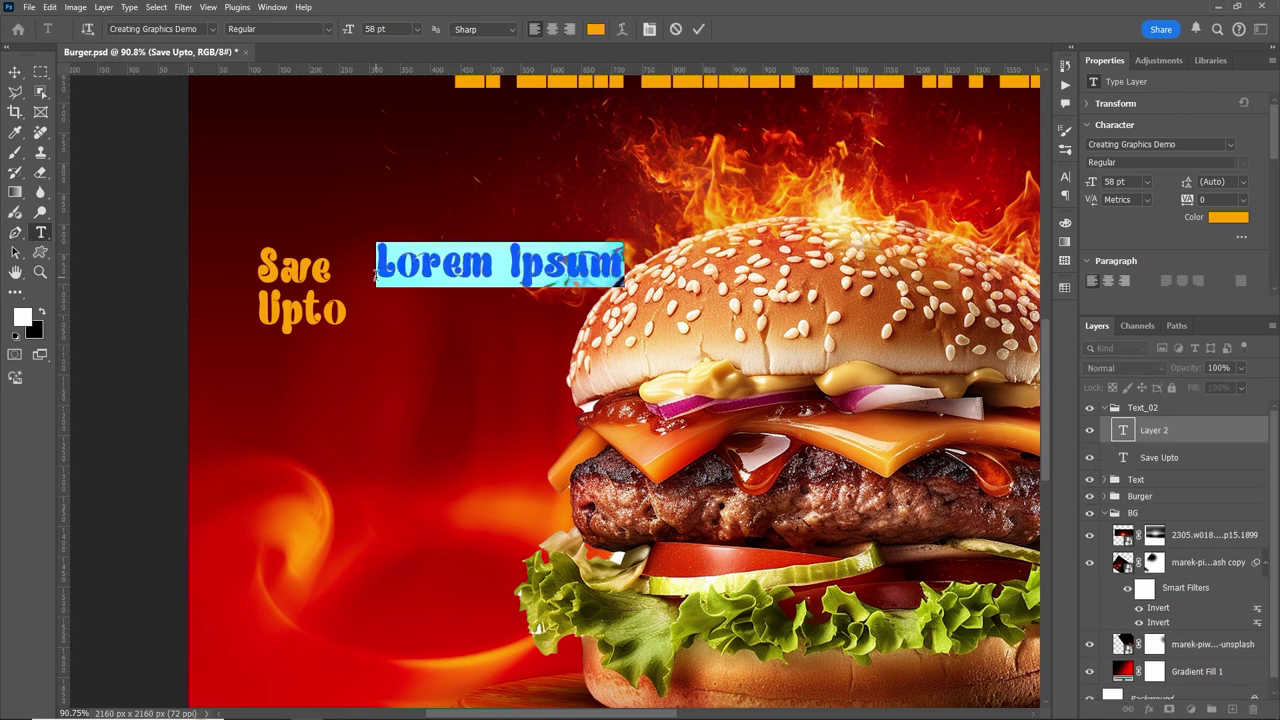
type("50%")
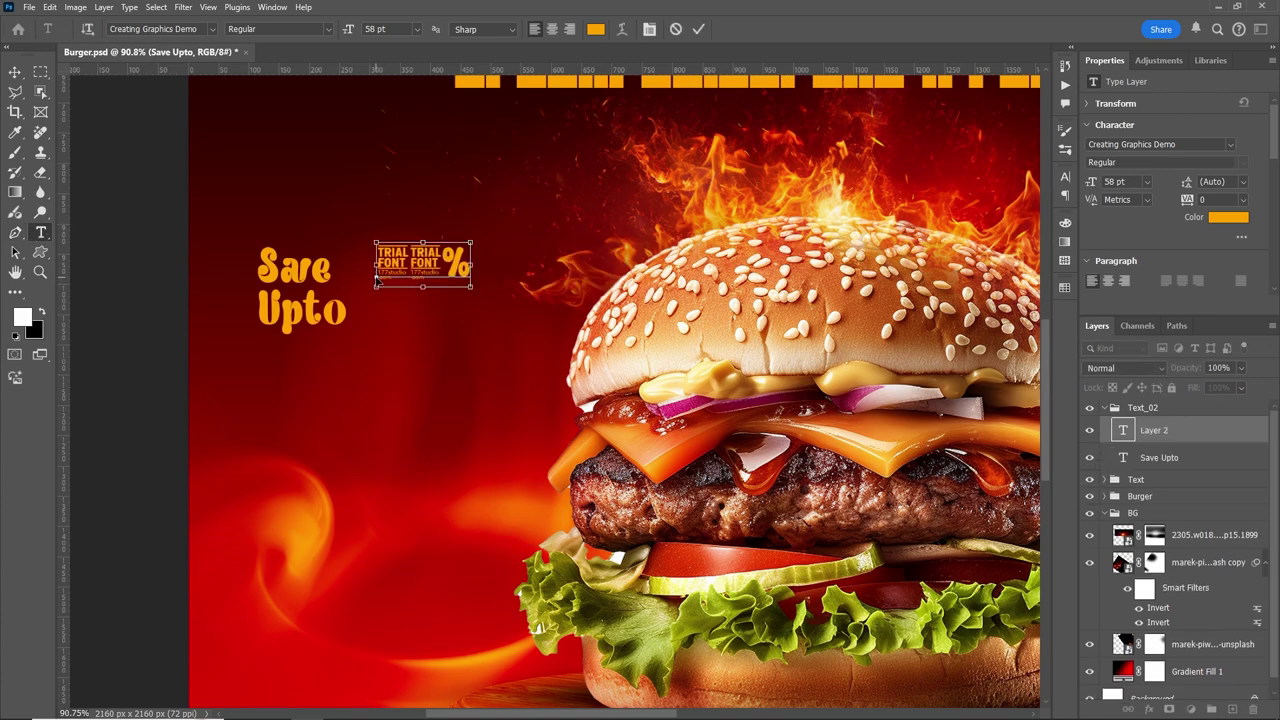
key("ctrl+a")
left_click(1231, 149)
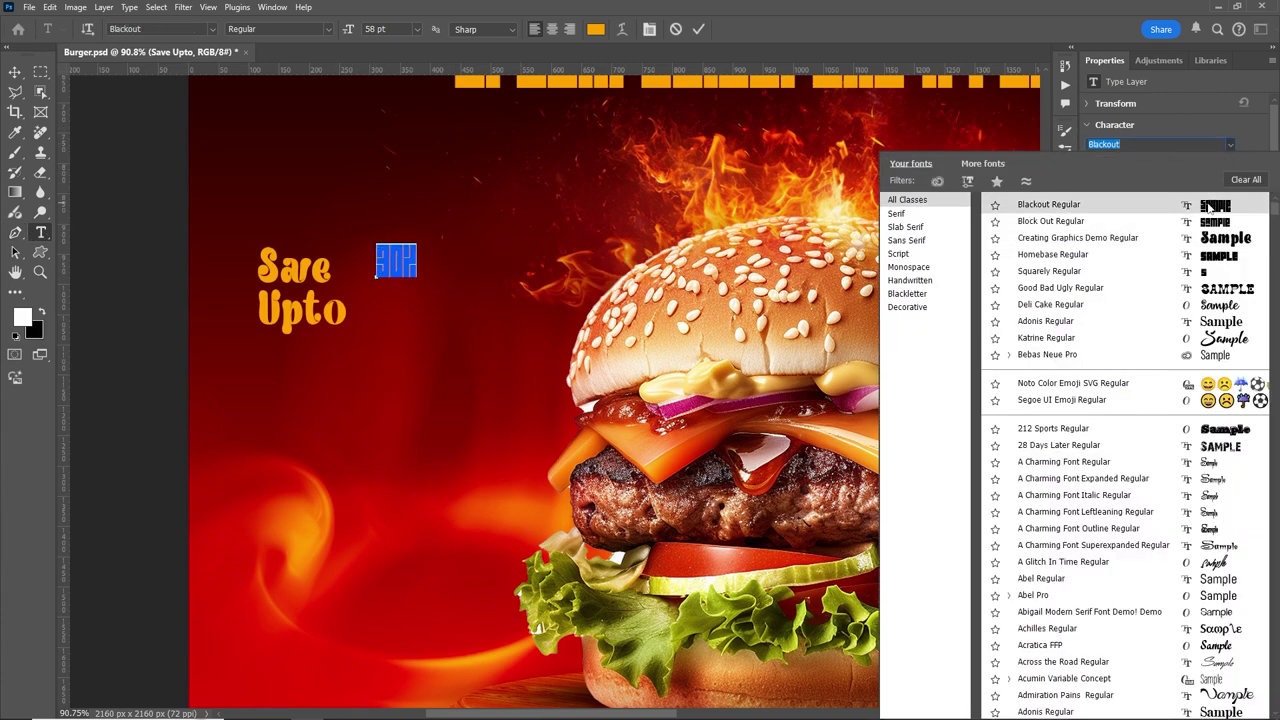
left_click(1030, 285)
left_click(15, 72)
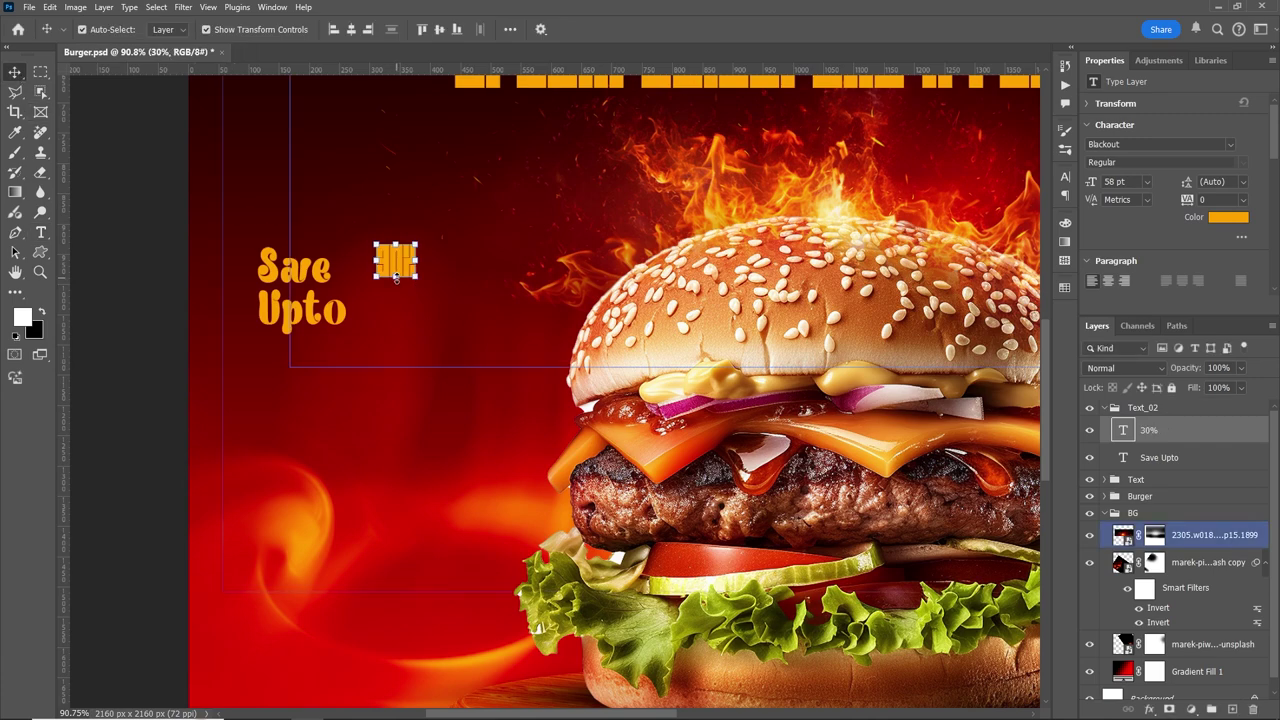
left_click_drag(398, 278, 415, 326)
key("Return")
Step: Make the 'Save Upto' text in the Text_02 group white
left_click(1160, 457, "shift")
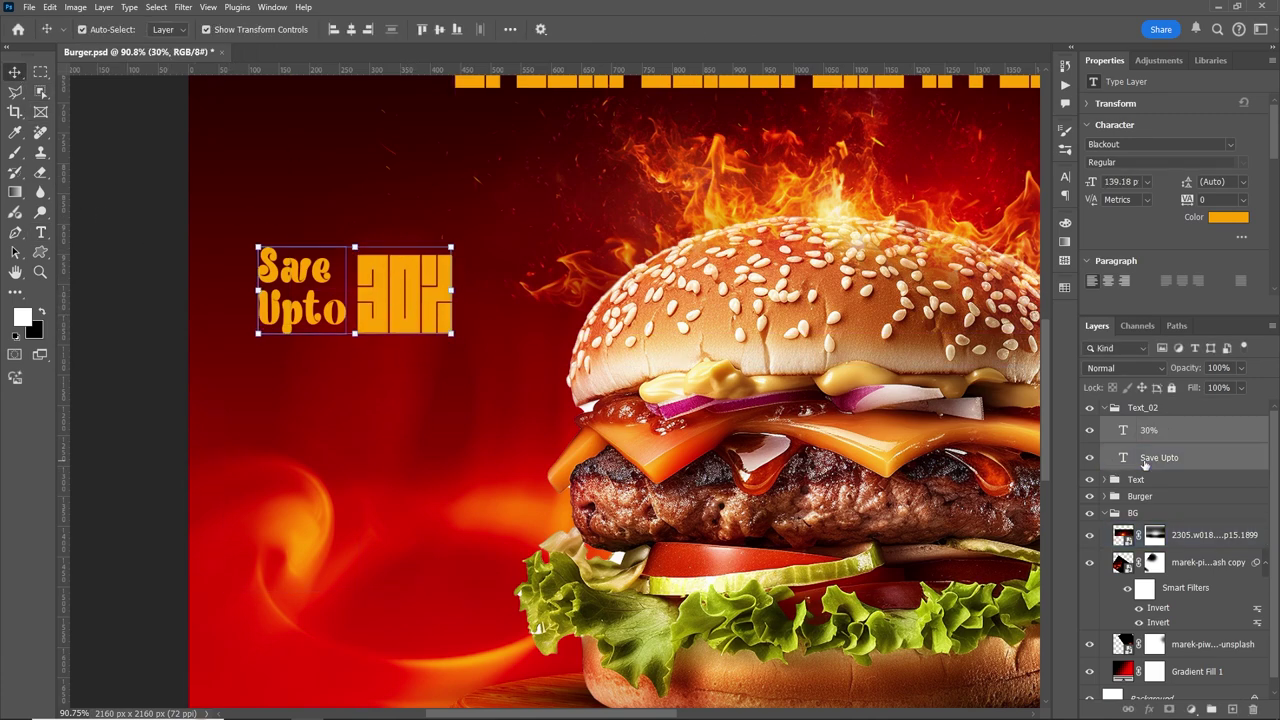
scroll(427, 243, "up", 3)
left_click(241, 175)
left_click(1142, 407)
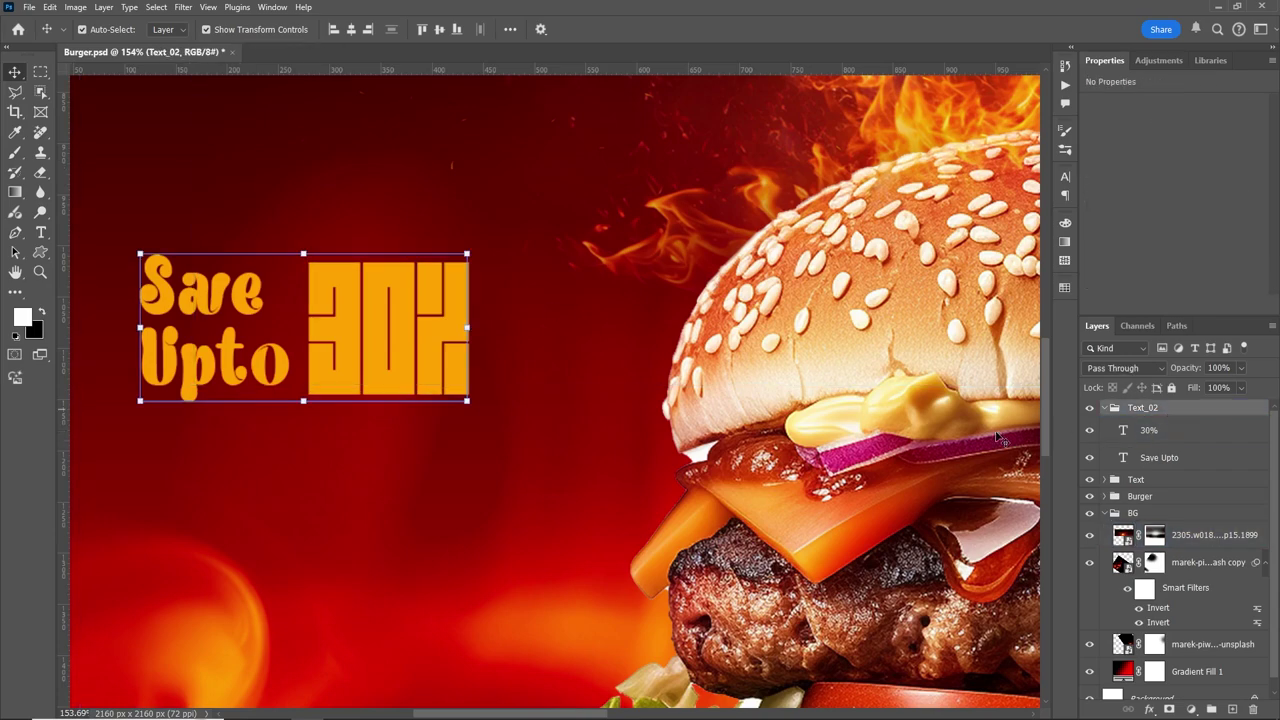
scroll(771, 465, "down", 6)
scroll(771, 465, "down", 3)
scroll(750, 463, "up", 3)
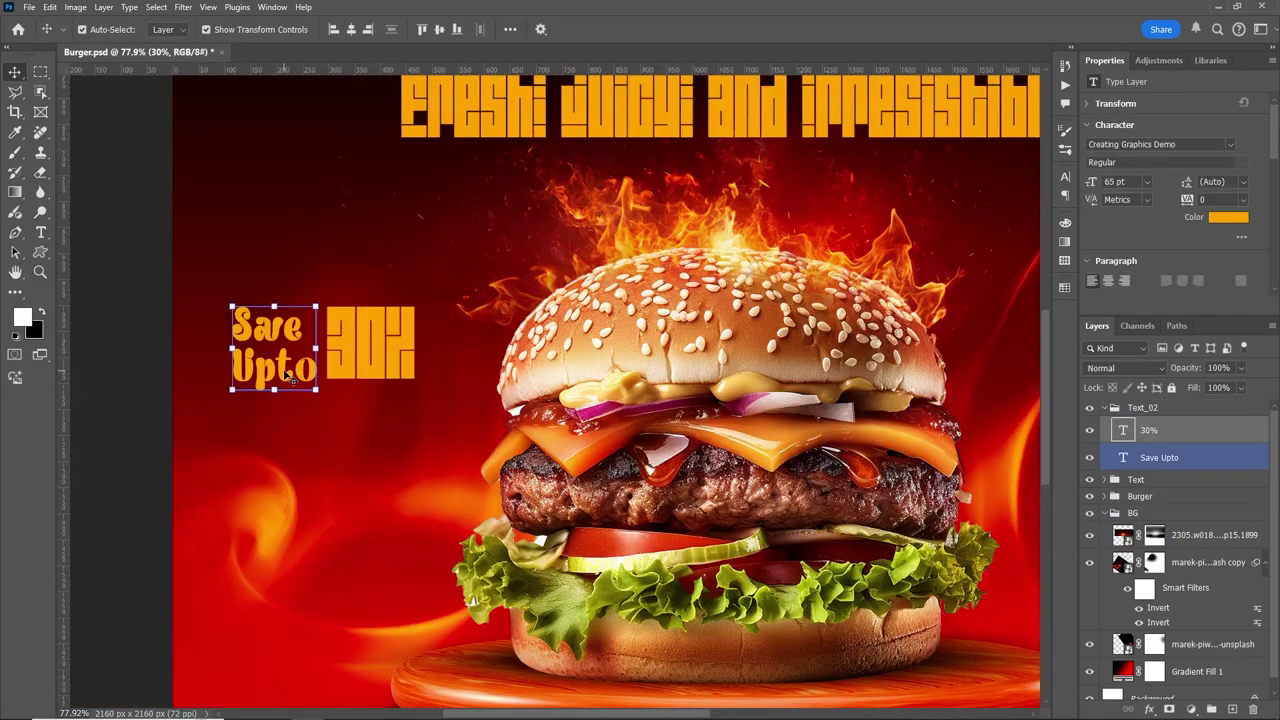
left_click(1159, 457)
double_click(1123, 457)
left_click(596, 29)
left_click(940, 412)
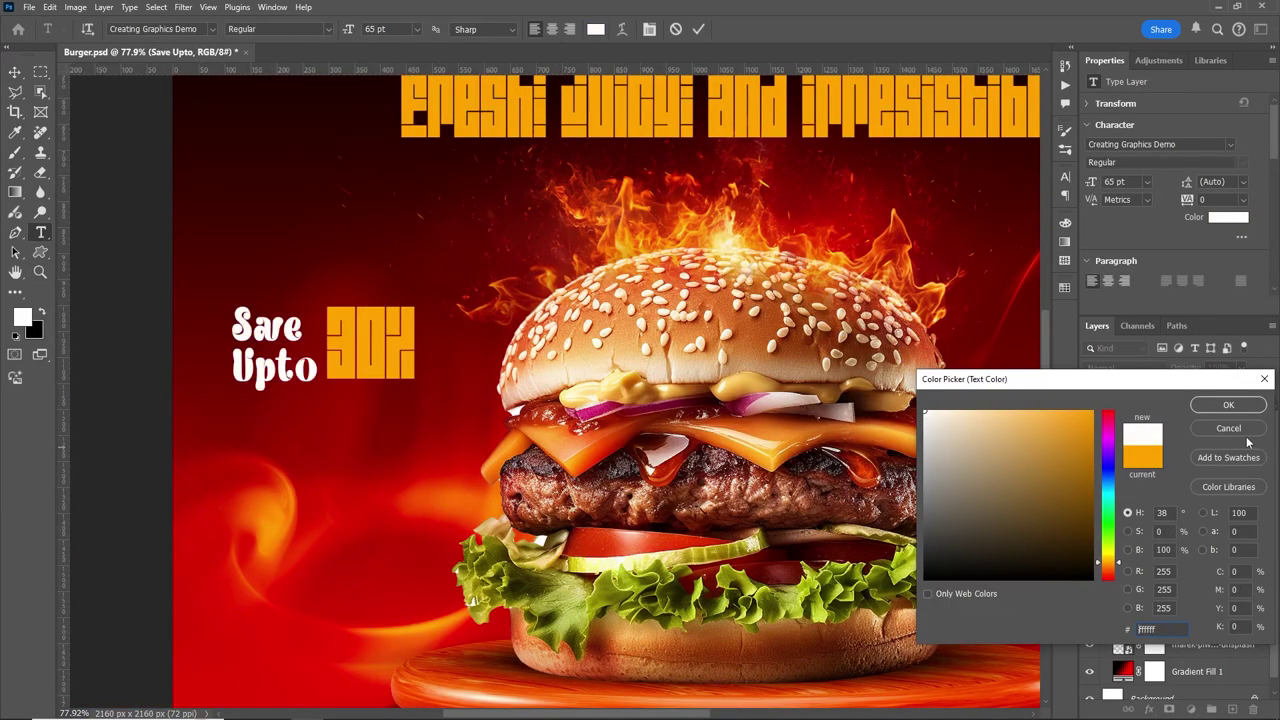
left_click(1235, 410)
left_click(701, 33)
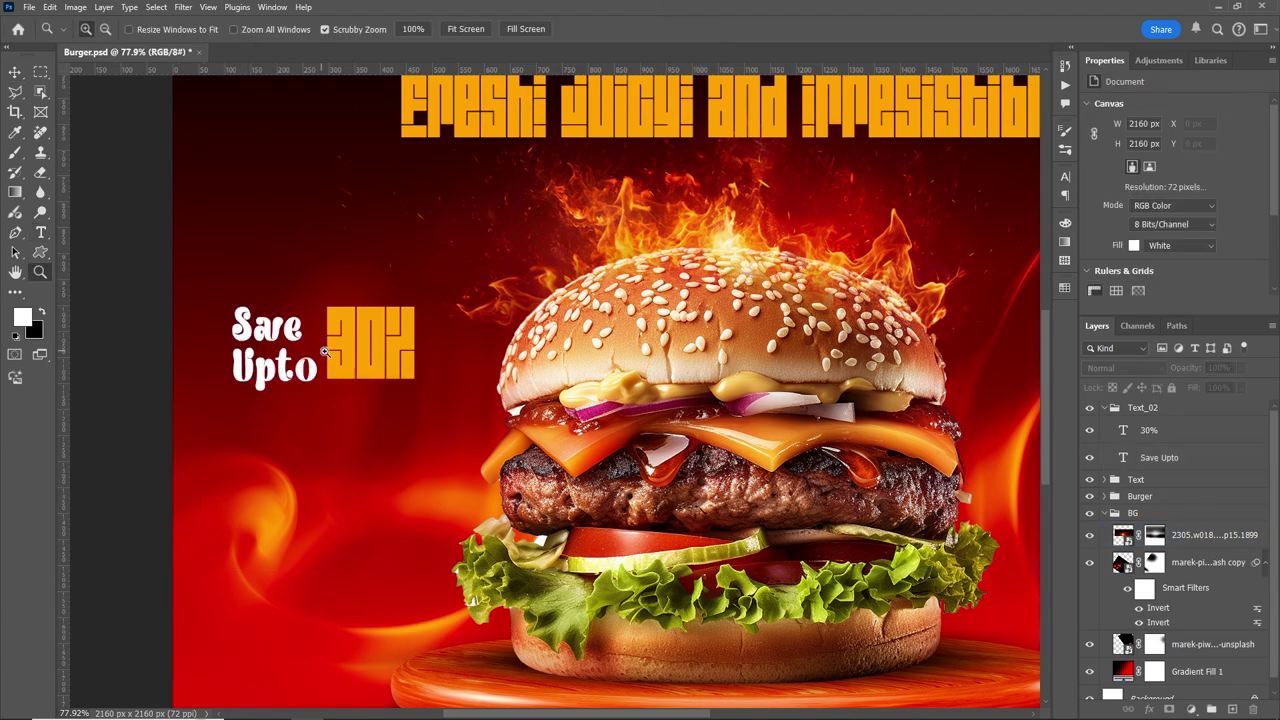
scroll(755, 367, "up", 2)
Step: Add the 'Only' price text right of the burger in the Blackout font
scroll(755, 367, "down", 5)
left_click(755, 367)
type("Only")
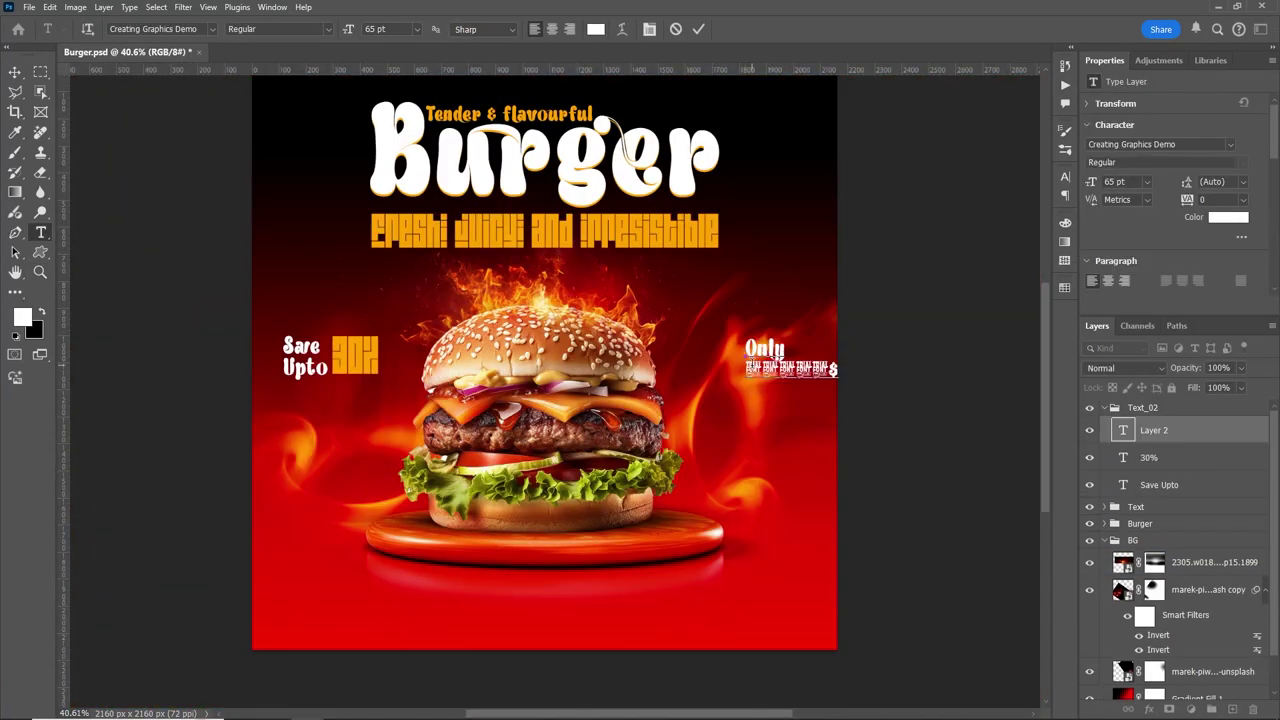
left_click(1230, 145)
left_click(1207, 201)
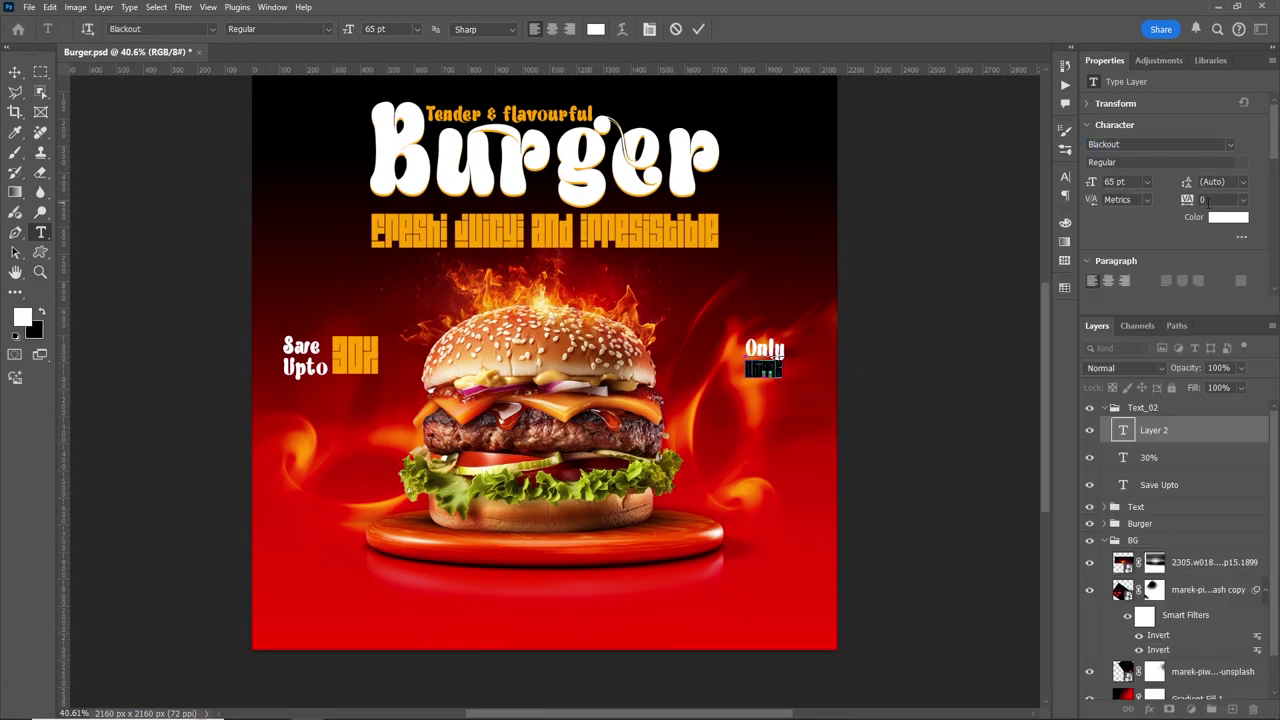
key("ctrl+Return")
Step: Colour the second line of the price text orange
scroll(840, 380, "up", 1)
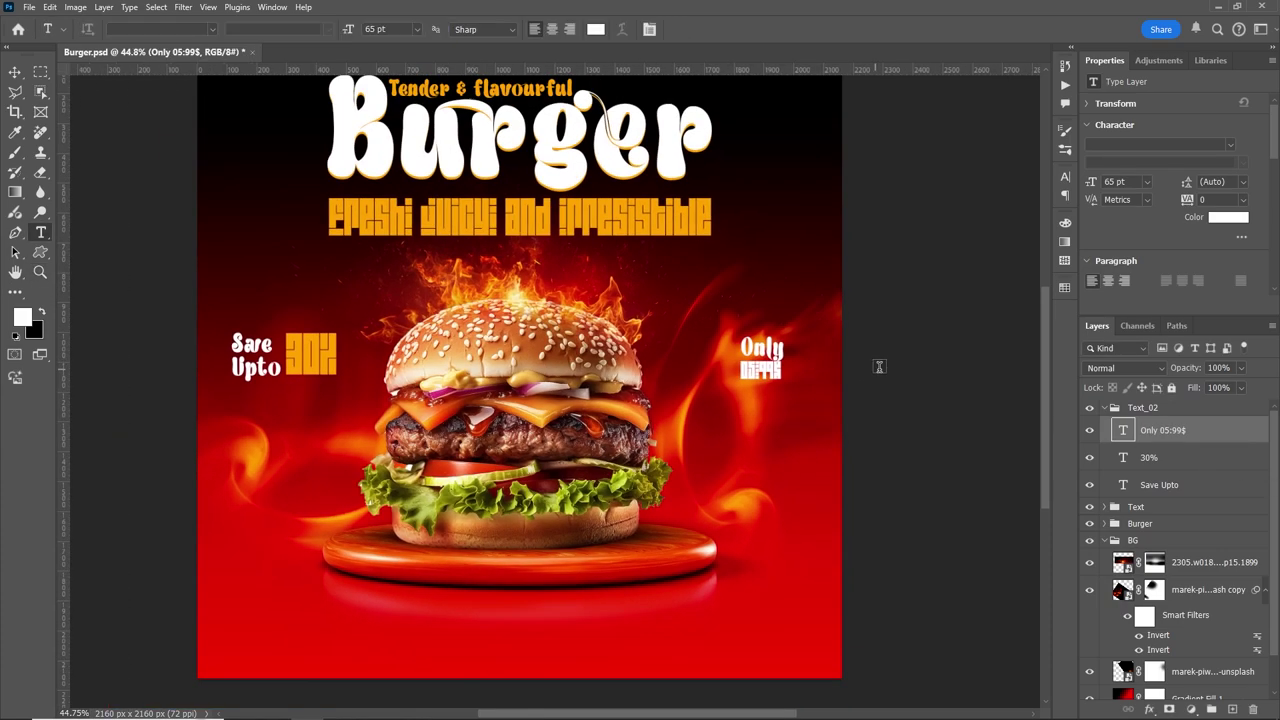
double_click(1122, 430)
left_click_drag(741, 370, 835, 368)
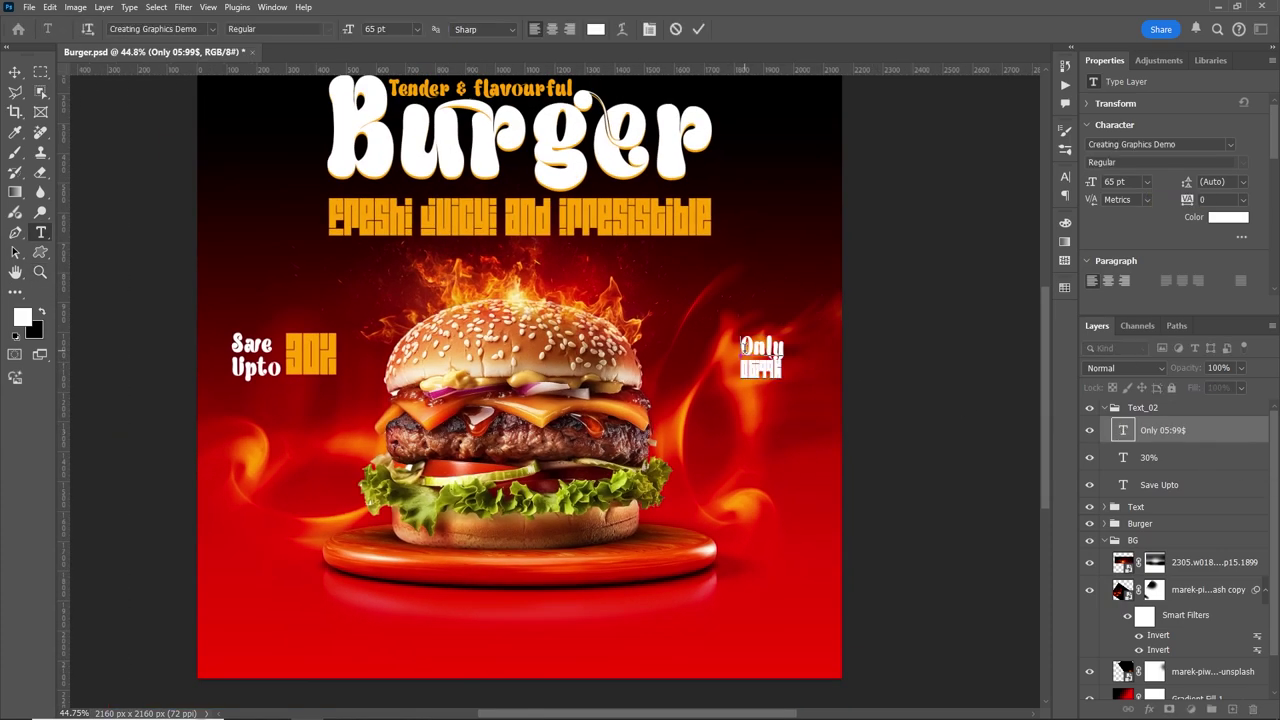
left_click(1228, 217)
left_click(311, 353)
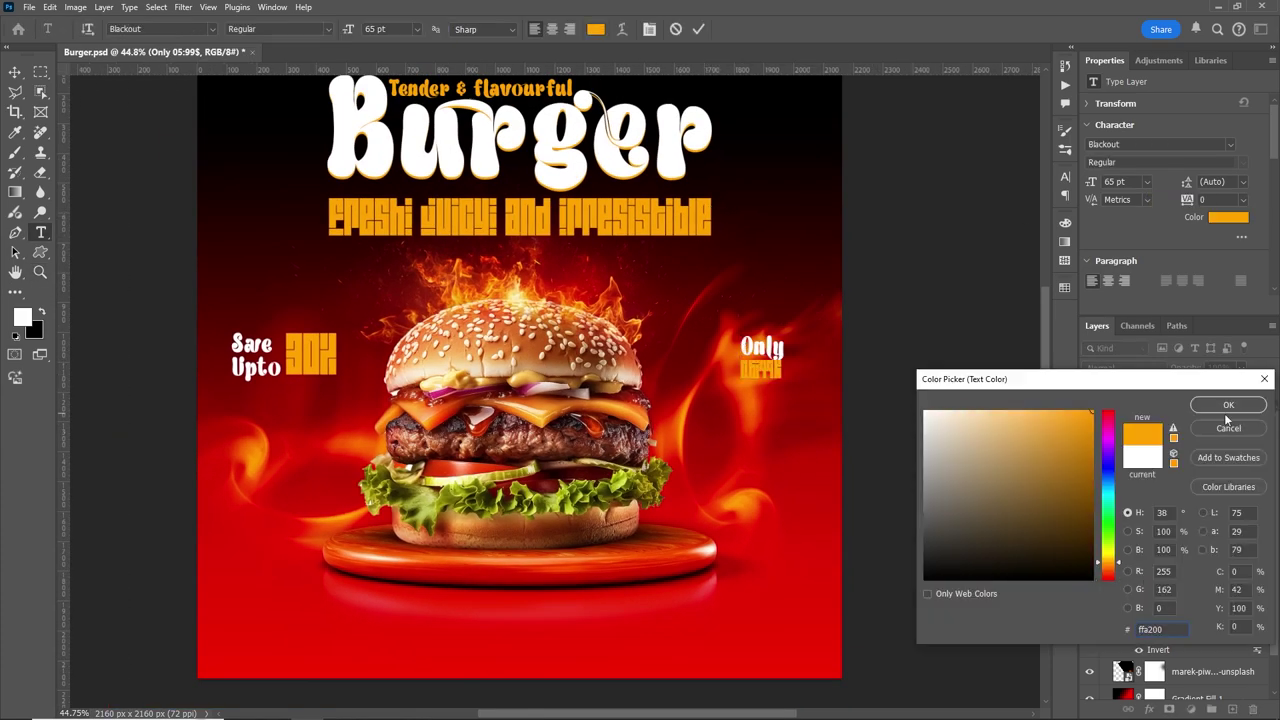
left_click(1224, 413)
Step: Set the '05:99$' price line to 72 pt
key("z")
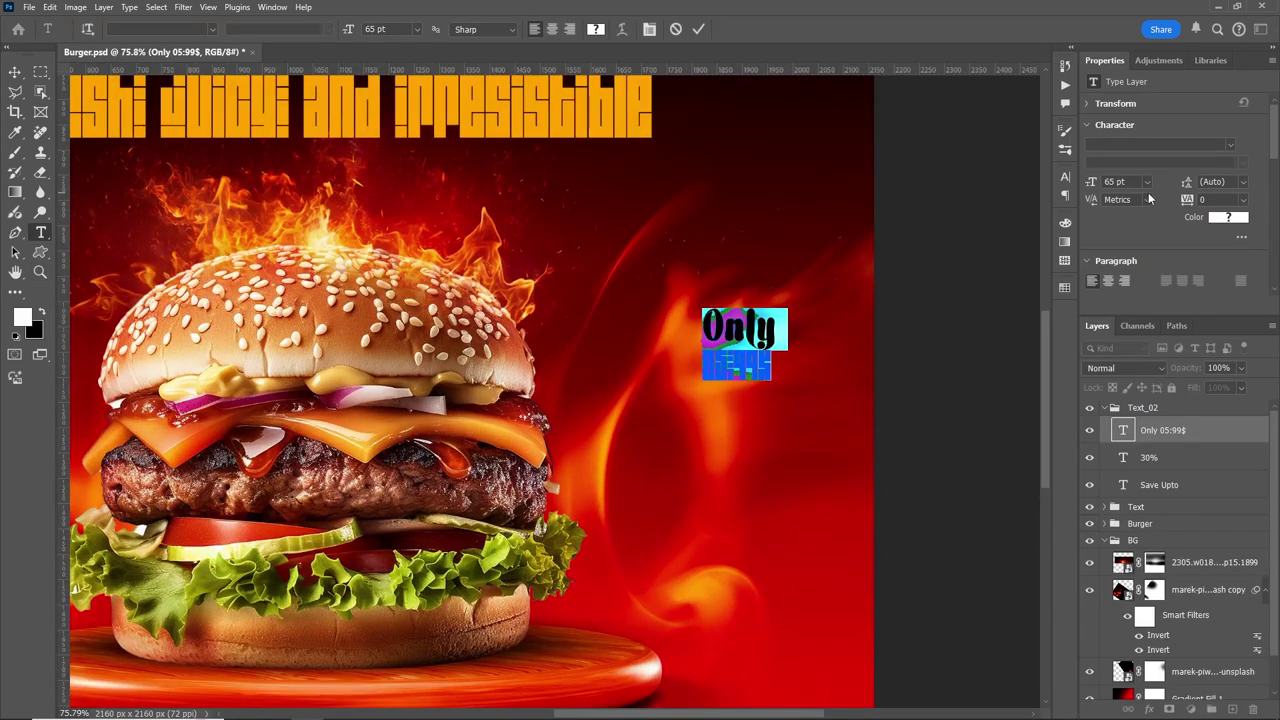
scroll(1277, 153, "down", 3)
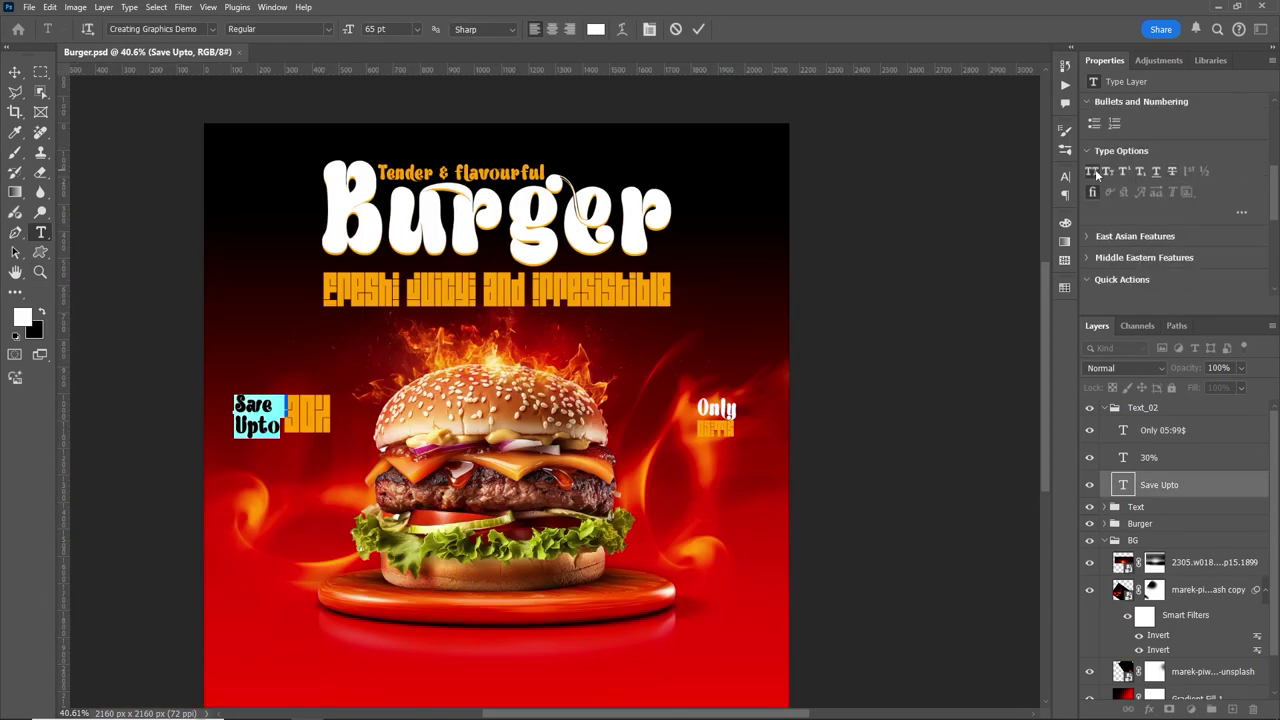
left_click(1203, 458)
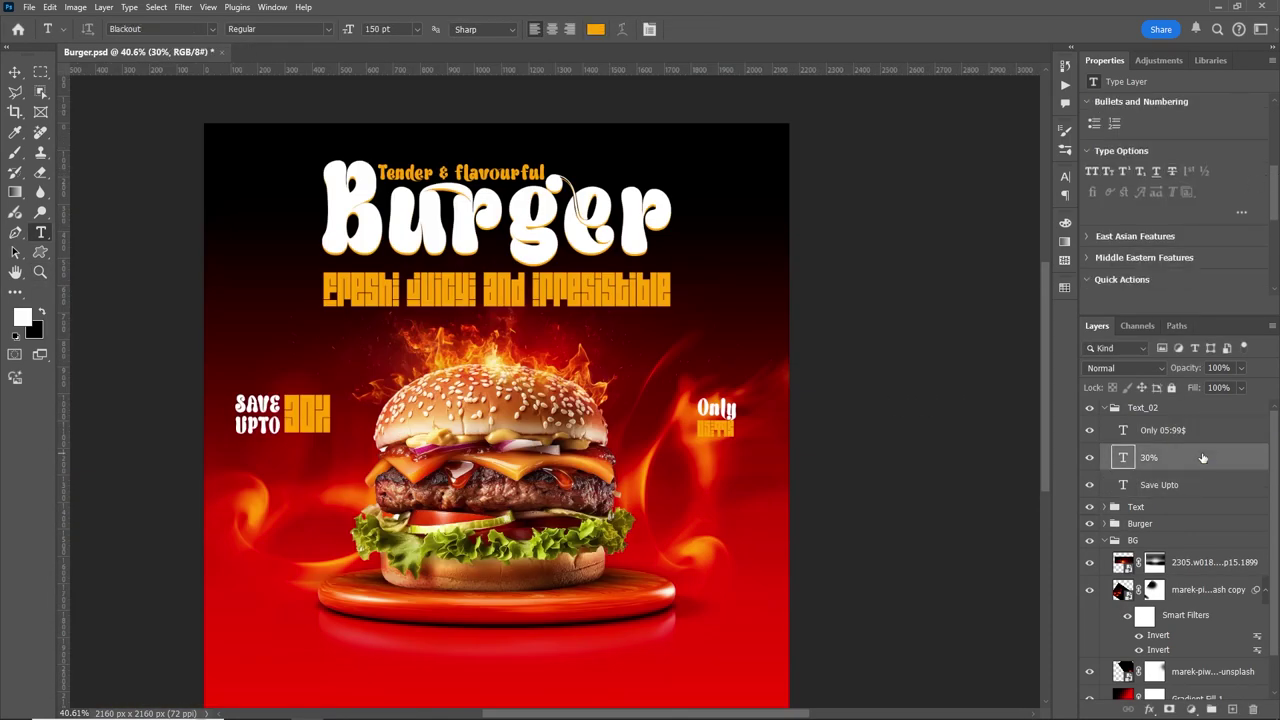
double_click(1123, 430)
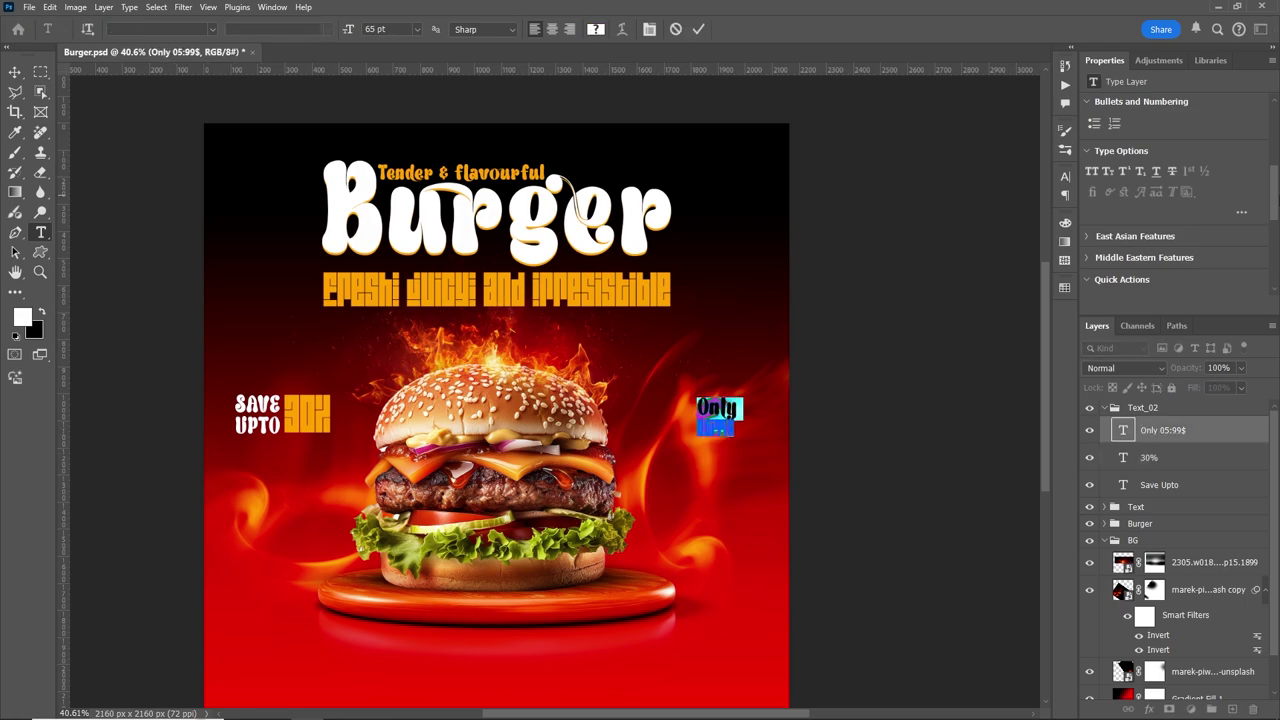
left_click_drag(710, 436, 728, 392)
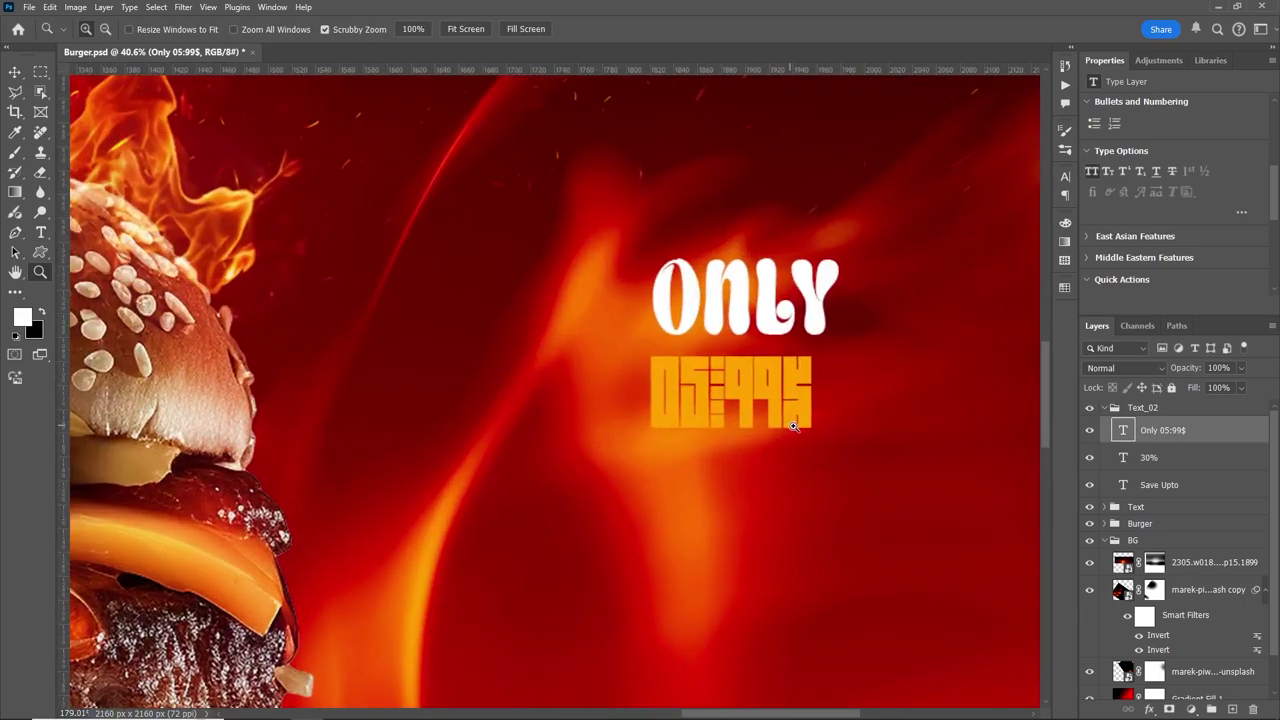
double_click(728, 392)
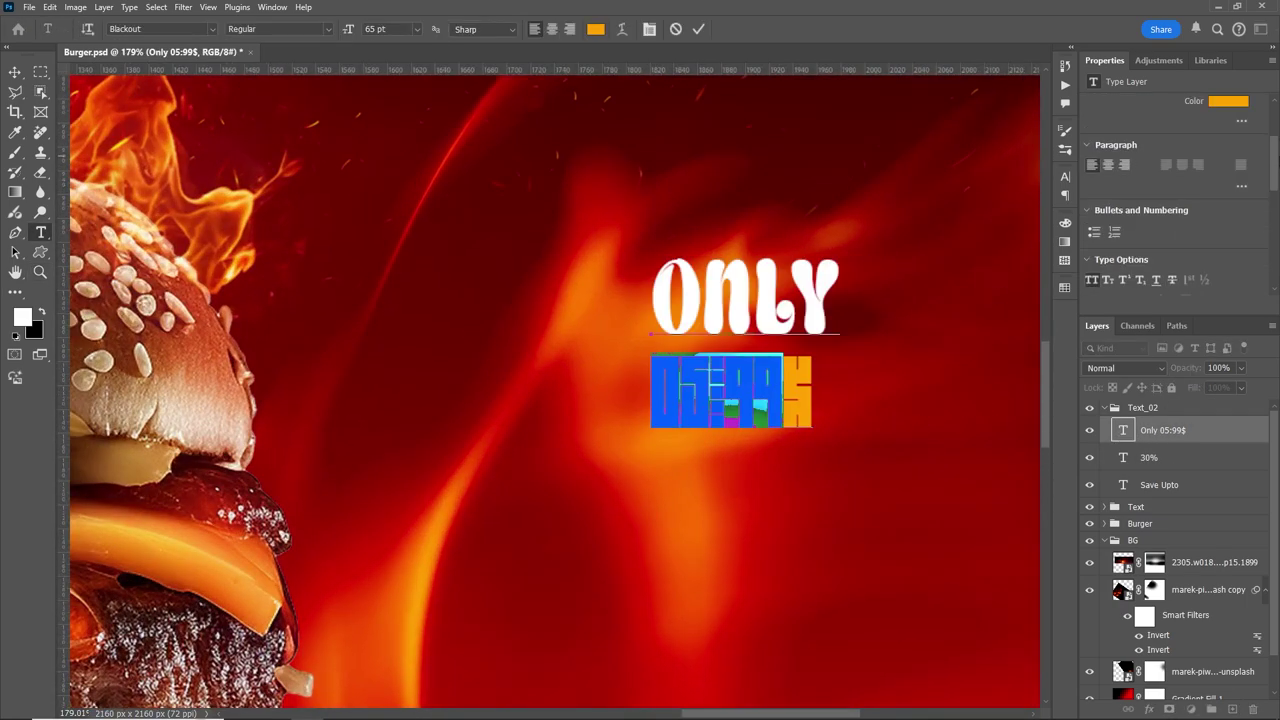
left_click(1147, 155)
left_click(1126, 346)
left_click(1169, 410)
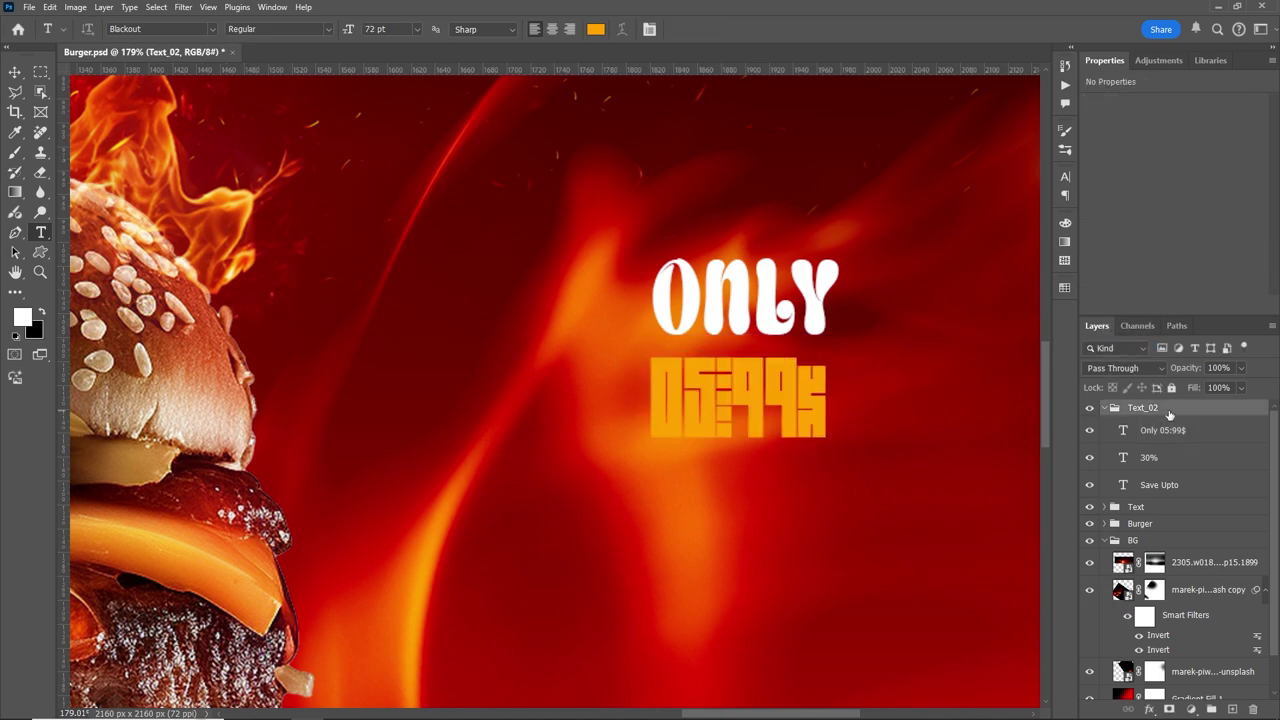
Step: Give the dollar sign in the price a different font
left_click_drag(801, 415, 830, 415)
left_click(1157, 143)
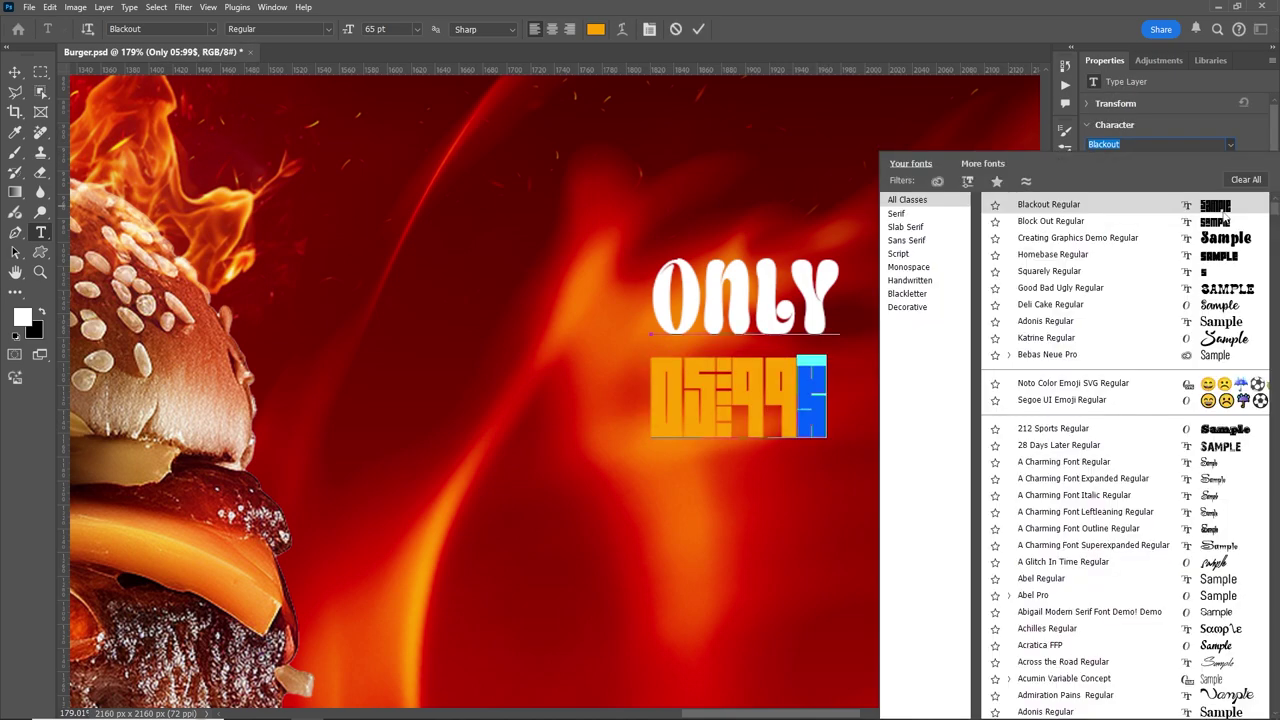
left_click(1100, 210)
left_click(15, 72)
left_click(1190, 410)
Step: Move the circle-arrow tag beside the ONLY price and flip it horizontally
key("ctrl+0")
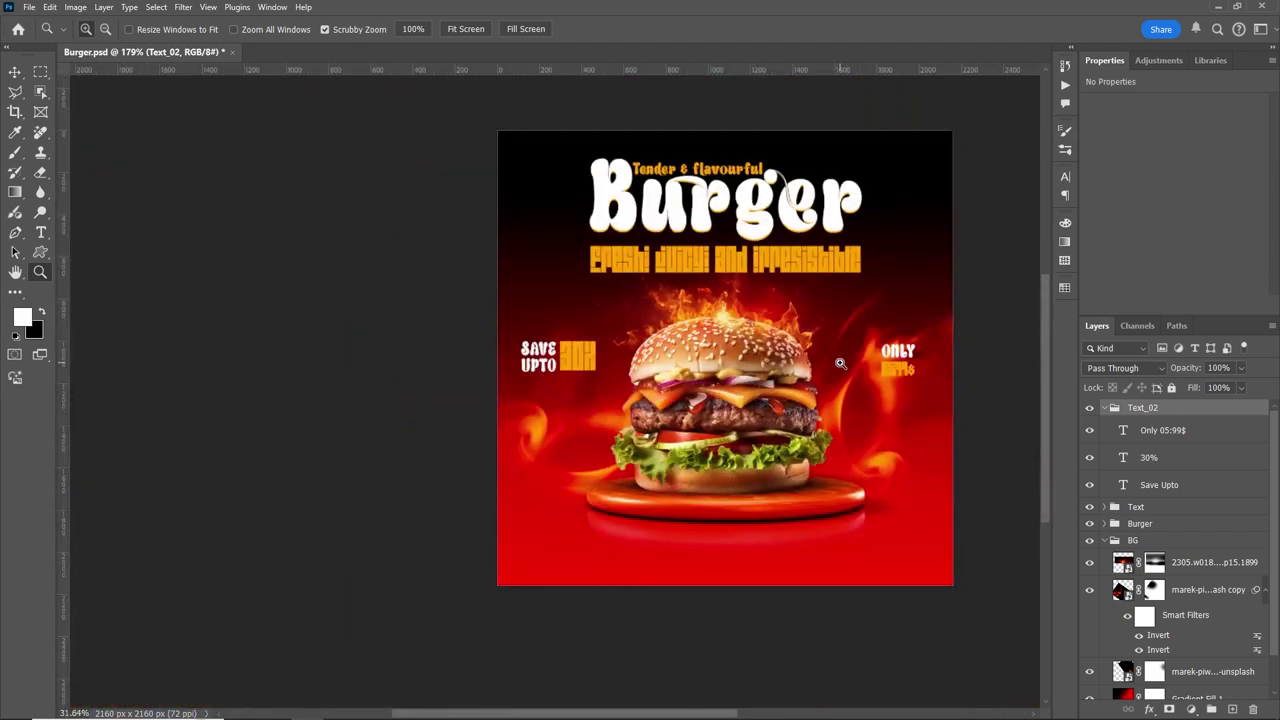
scroll(535, 175, "up", 2)
left_click(1130, 460)
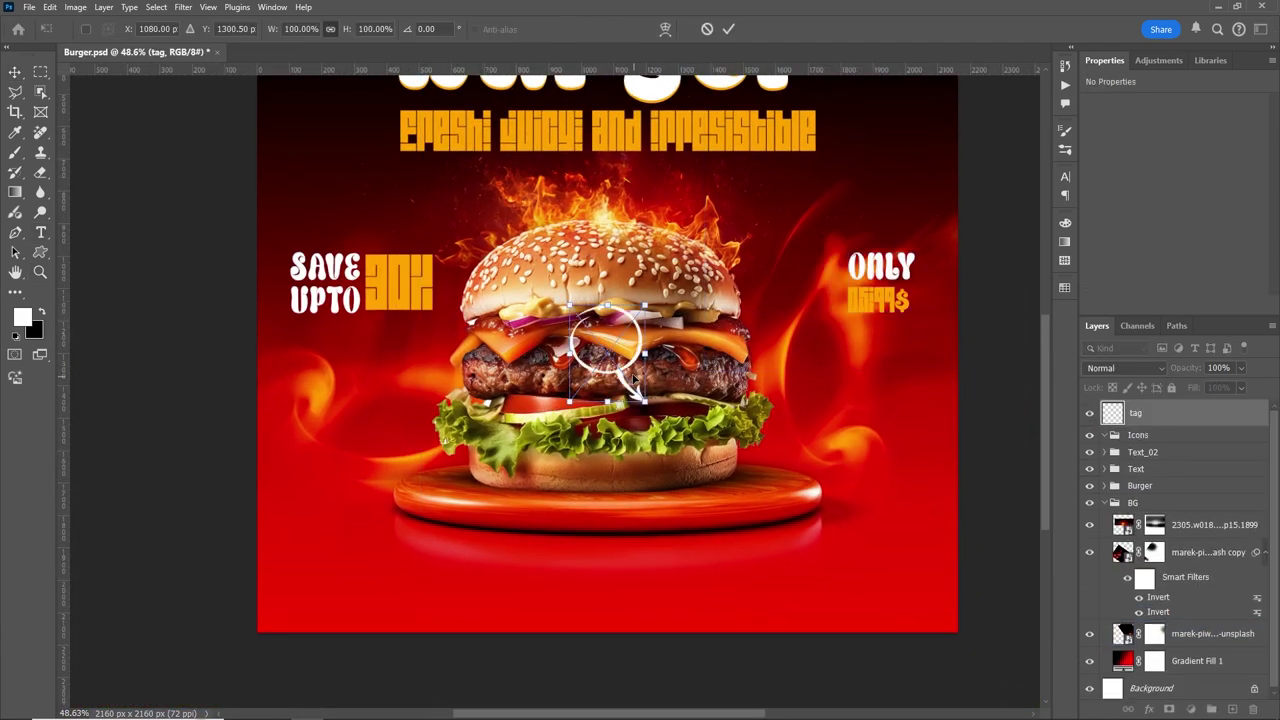
mouse_move(635, 378)
left_mouse_down()
mouse_move(837, 354)
mouse_move(844, 376)
mouse_move(872, 377)
mouse_move(868, 335)
left_mouse_up()
right_click(866, 338)
left_click(930, 584)
left_click(728, 28)
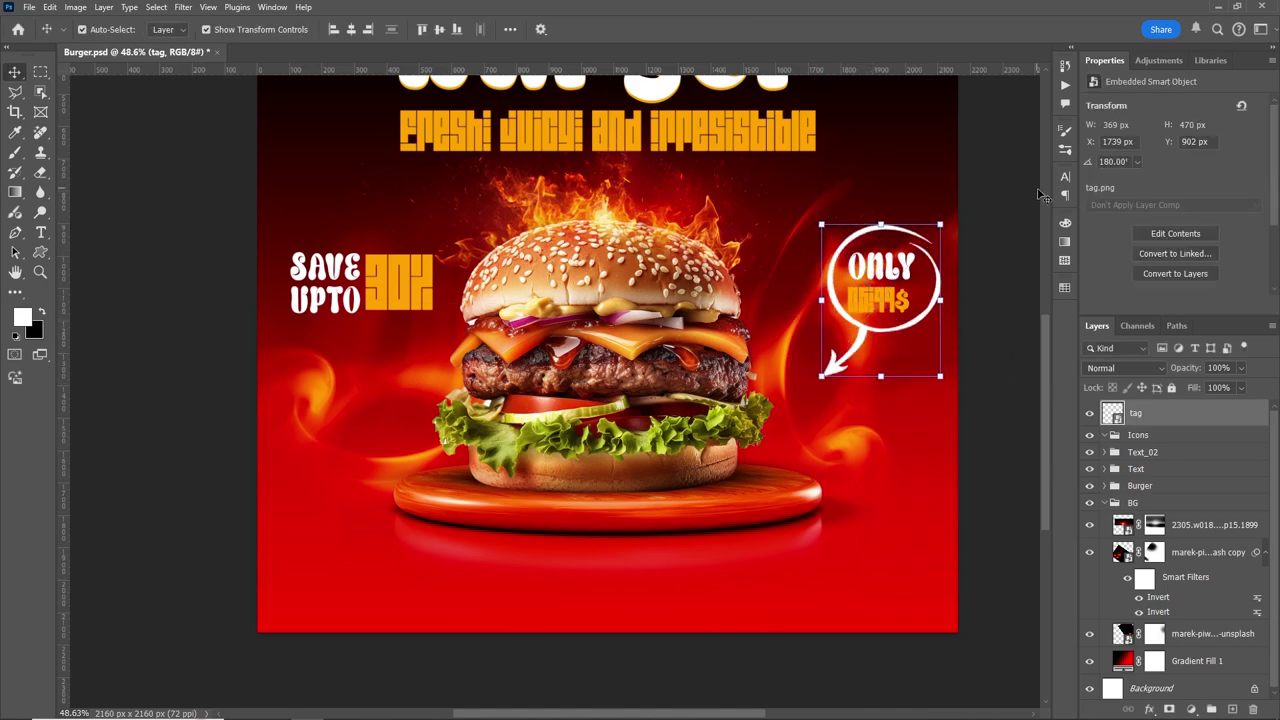
Step: Move the tag layer into the Icons group
key("z")
left_click_drag(978, 280, 1007, 310)
key("ctrl+0")
key("v")
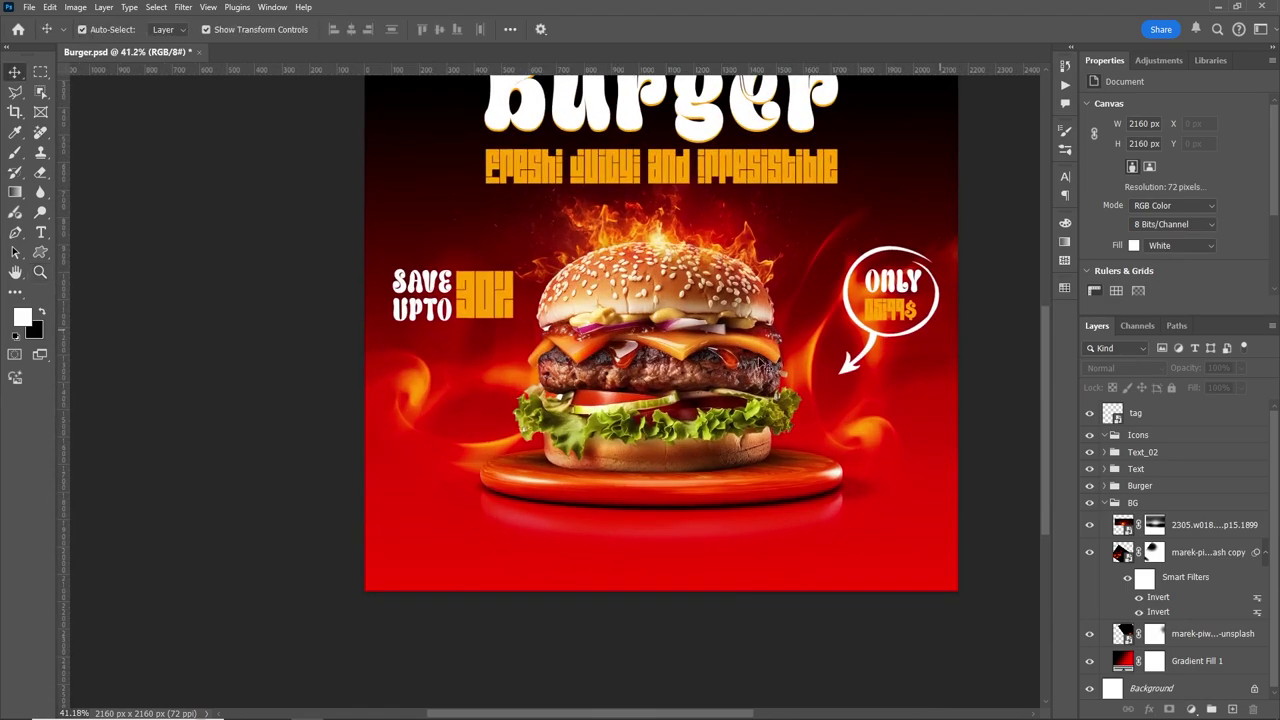
left_click(1135, 413)
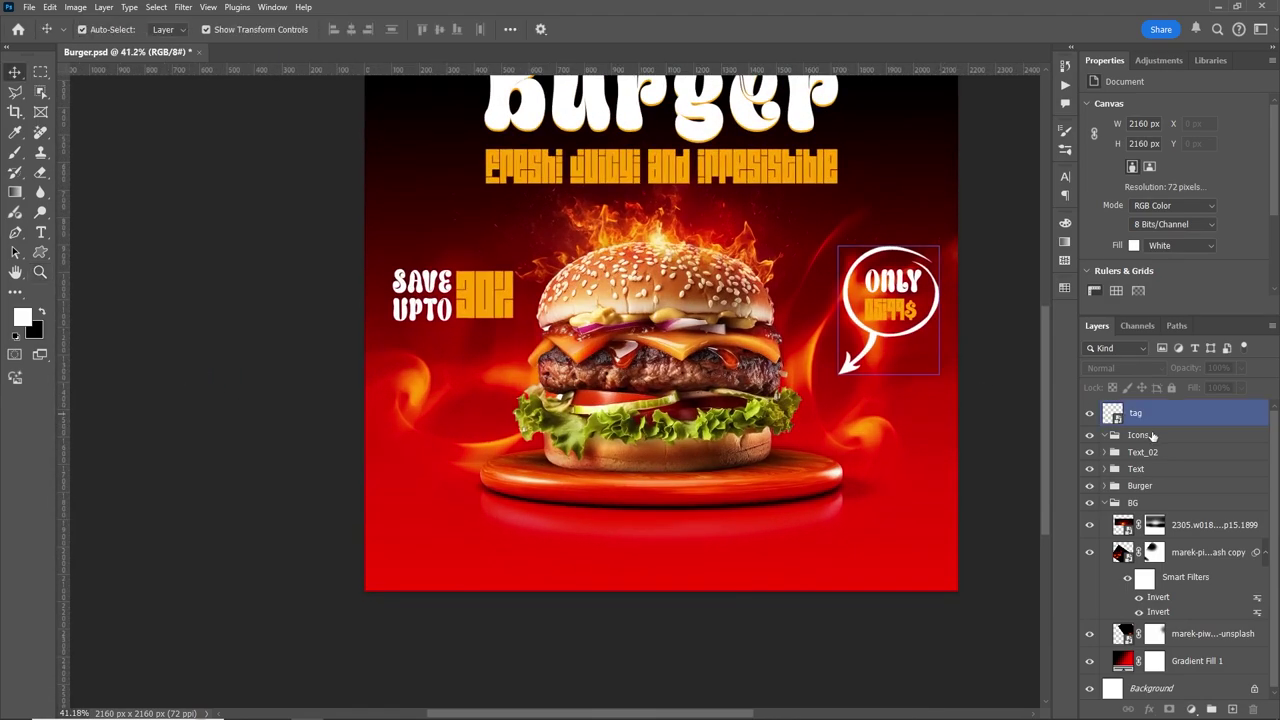
left_click_drag(1135, 413, 1168, 432)
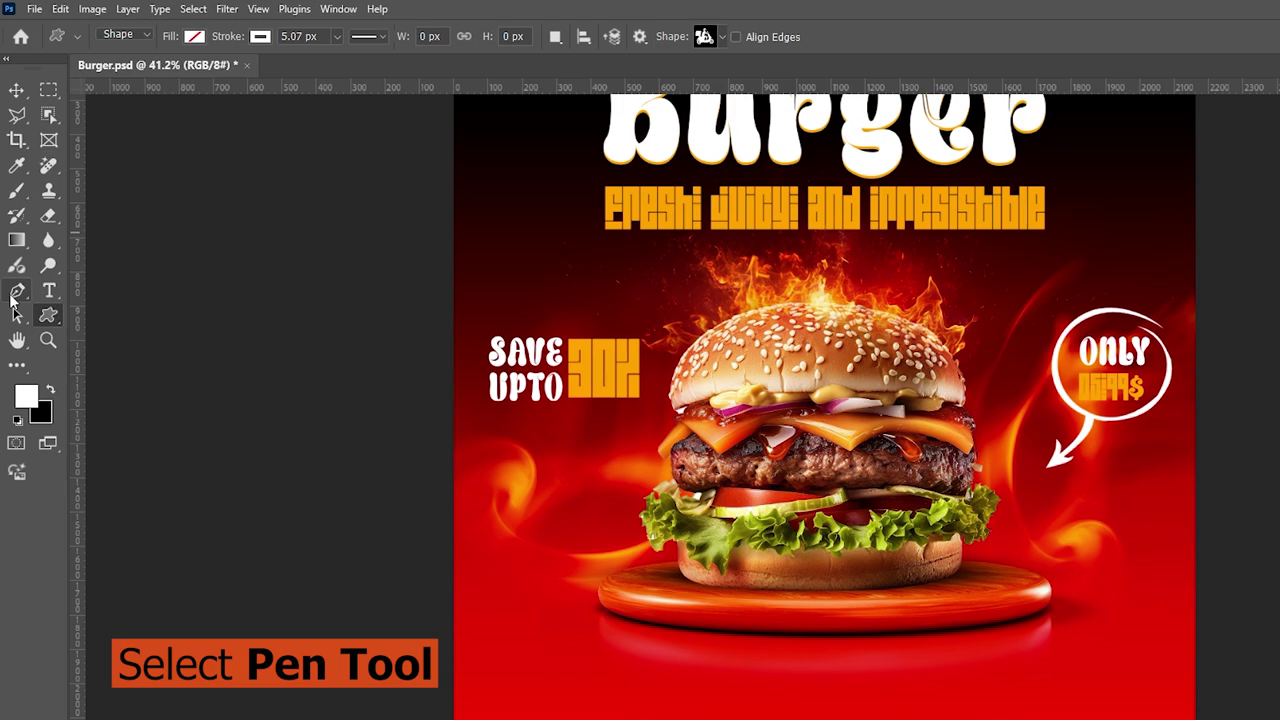
Step: Set up the Pen Tool in Shape mode with a white stroke
left_click(15, 232)
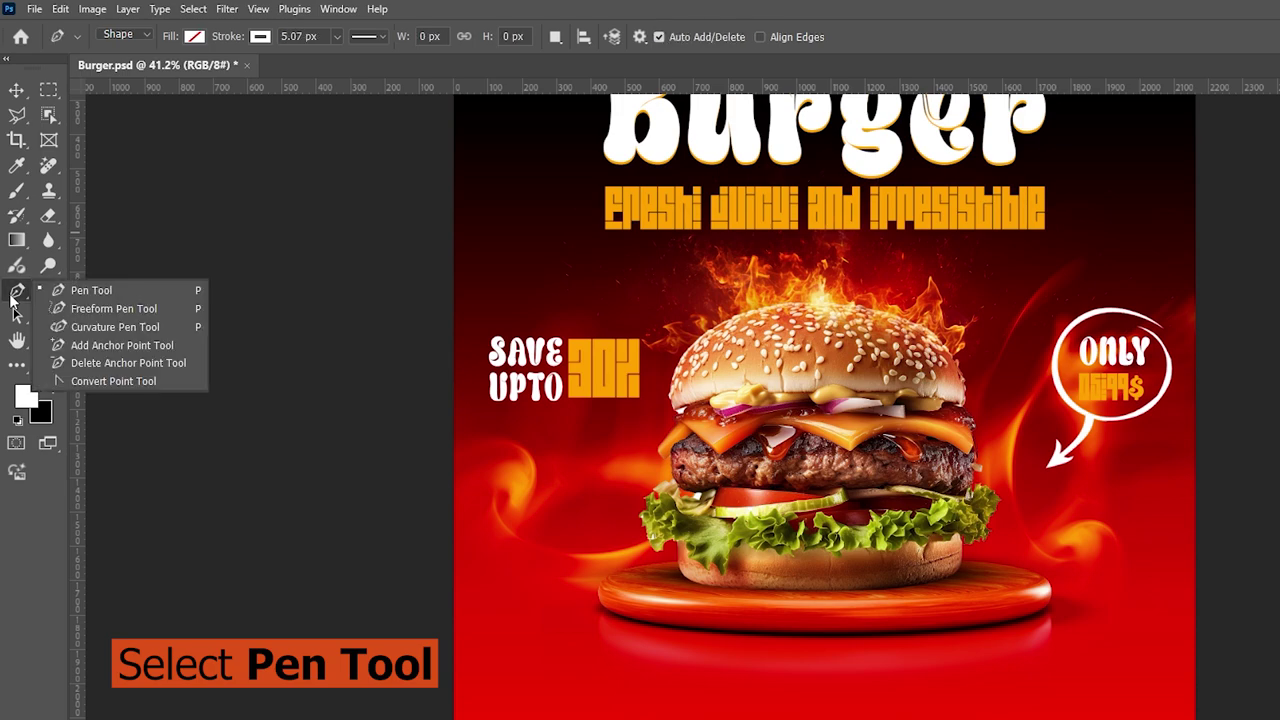
left_click(88, 290)
left_click(113, 36)
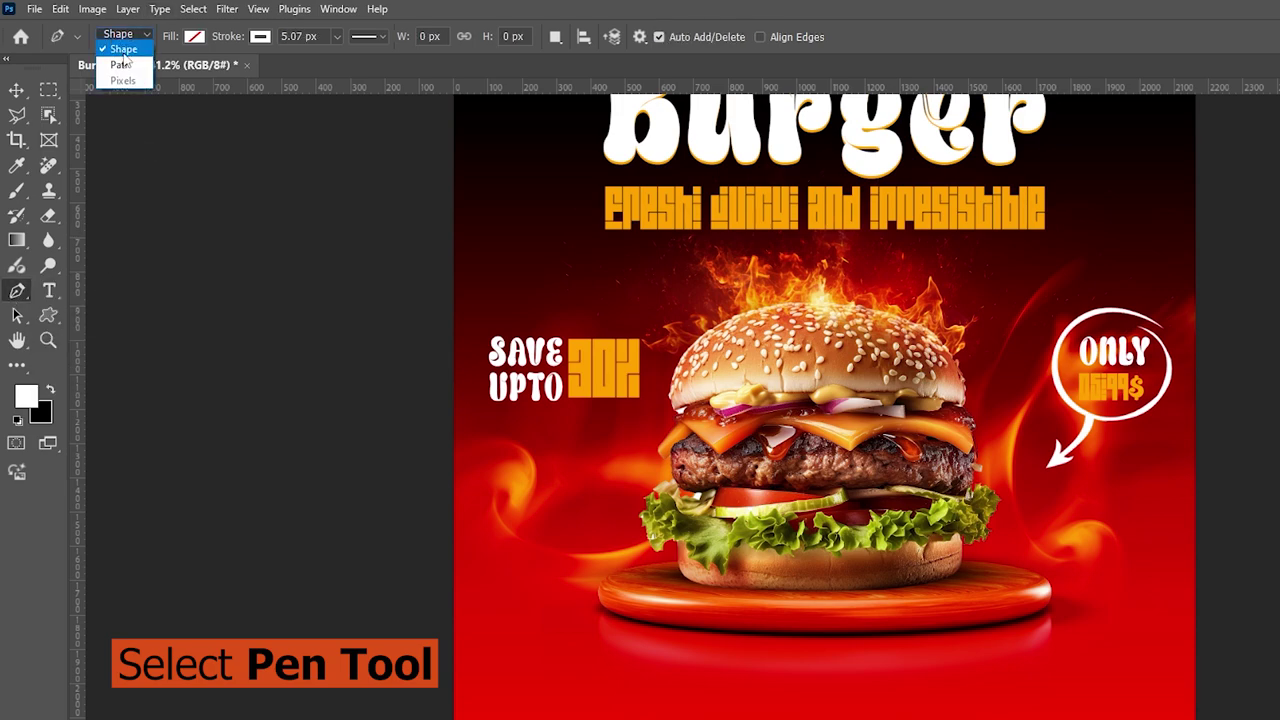
left_click(123, 48)
left_click(259, 38)
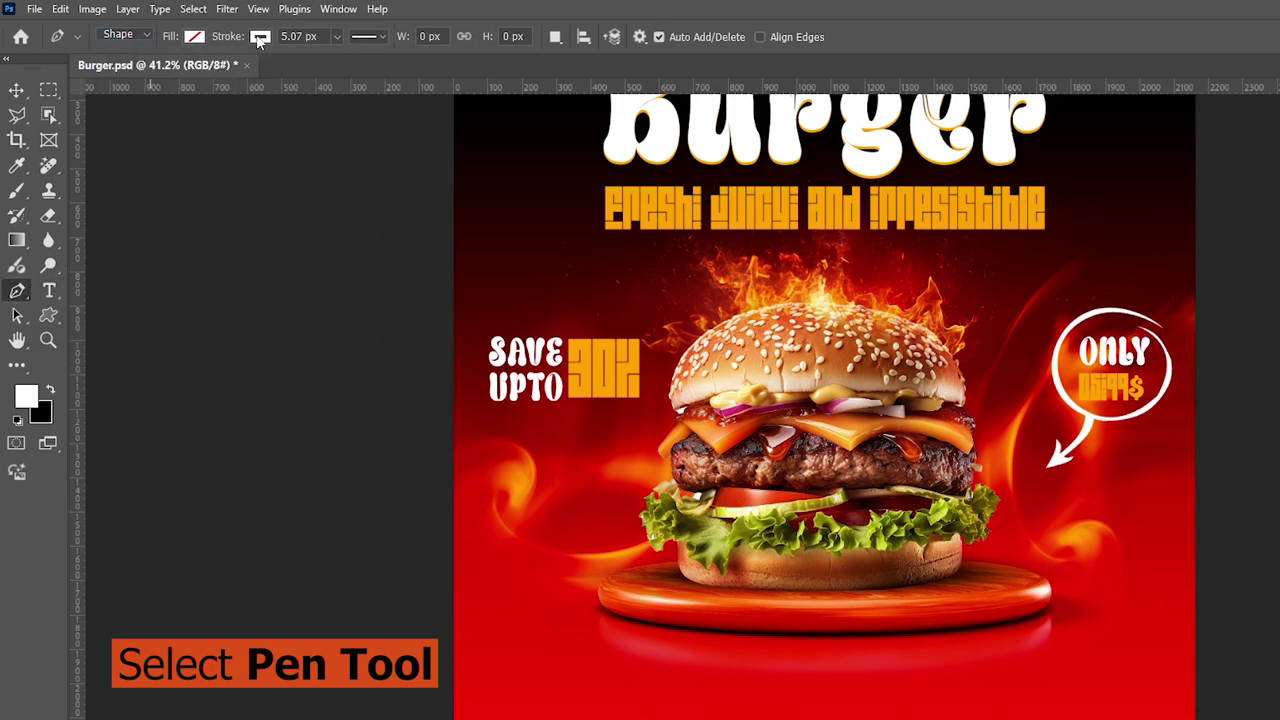
scroll(548, 450, "up", 3)
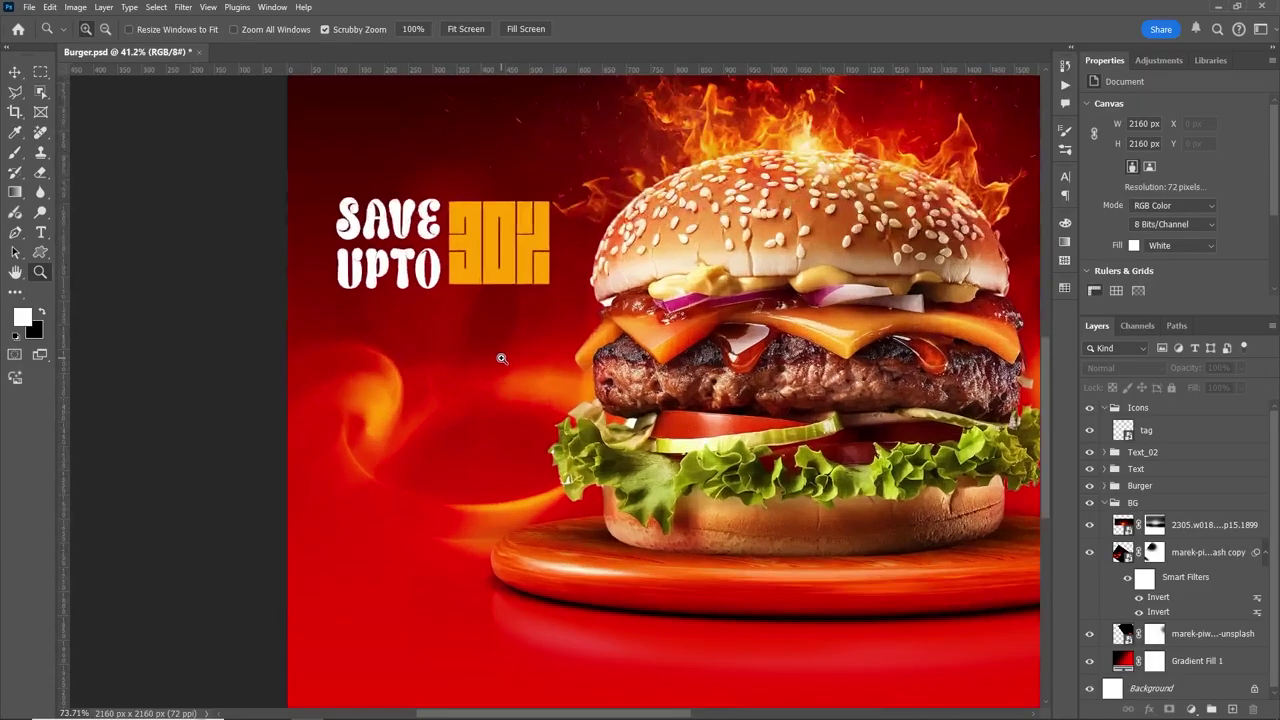
Step: Draw a looping curved line beside the burger below SAVE UPTO 30%
left_click(413, 311)
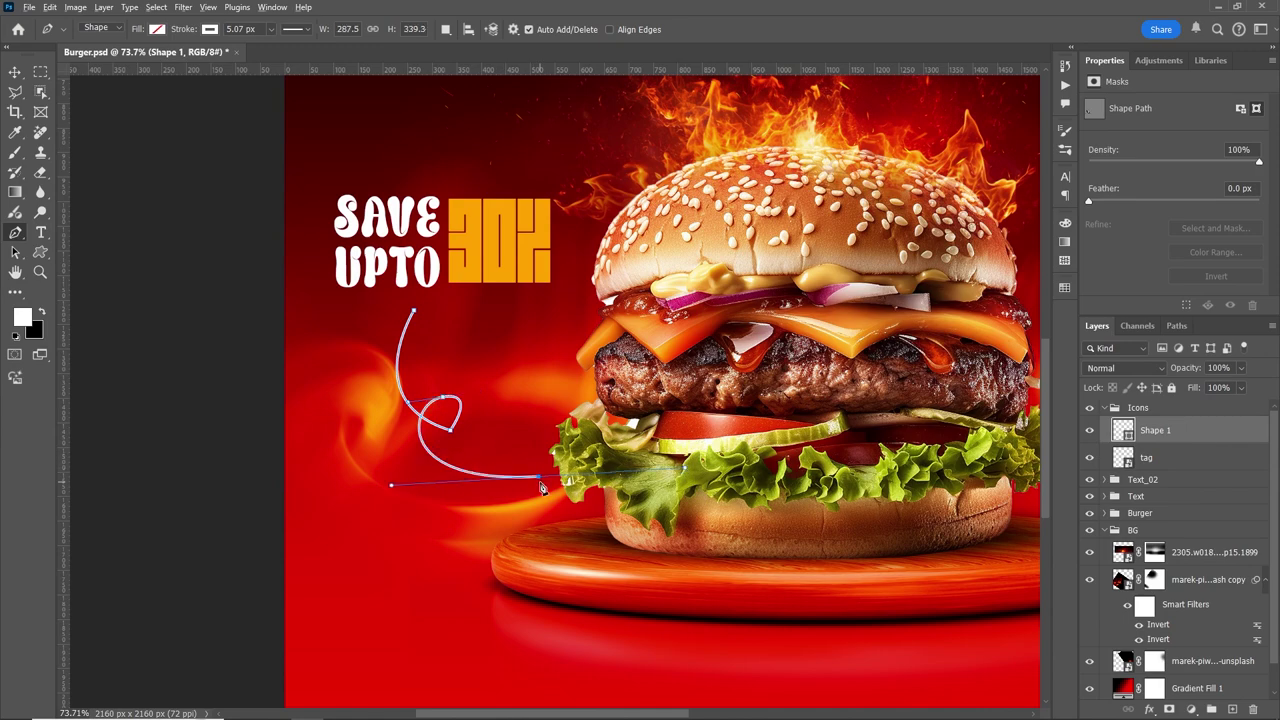
scroll(455, 435, "up", 3)
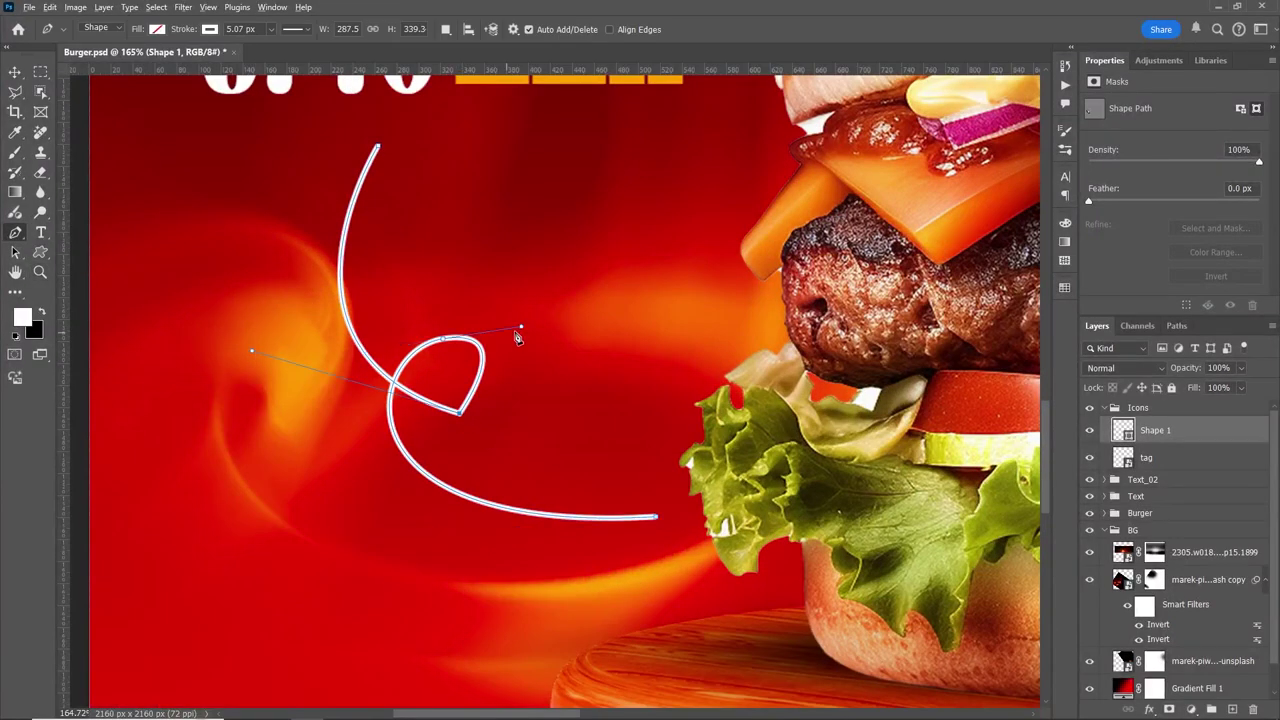
left_click_drag(497, 342, 504, 344)
left_click_drag(257, 355, 278, 437)
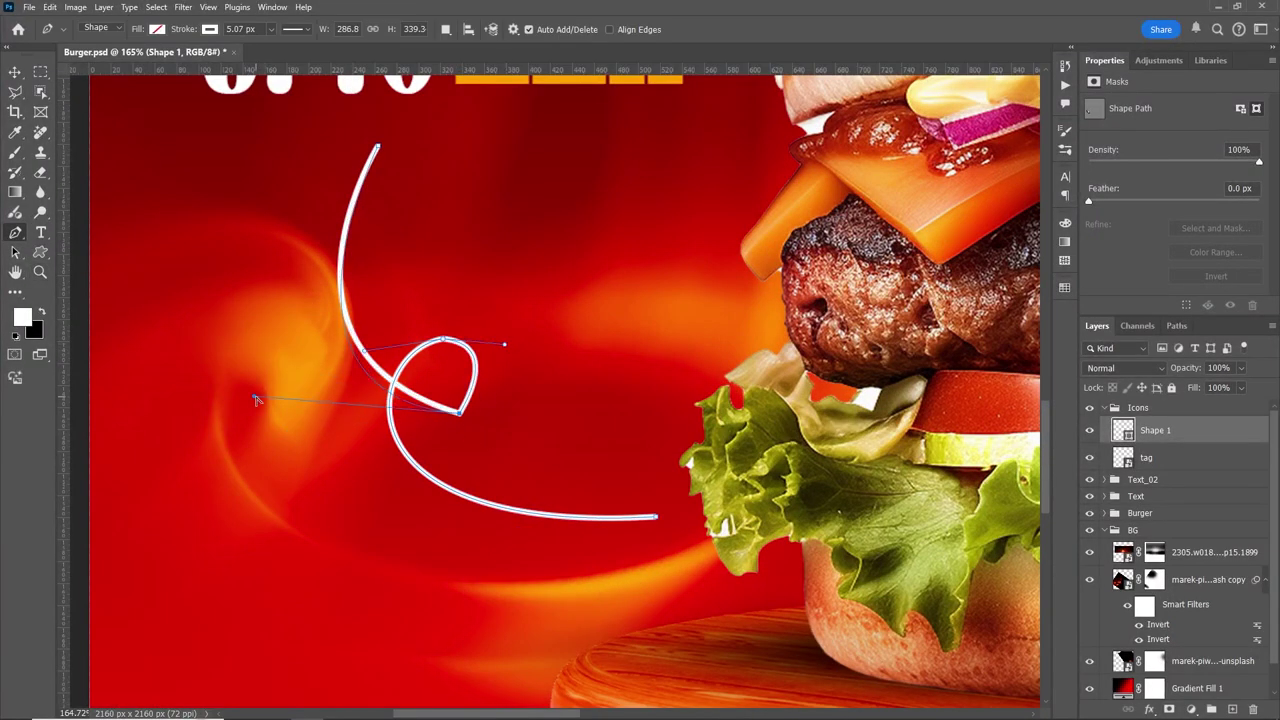
left_click(460, 413, "alt")
key("ctrl+z")
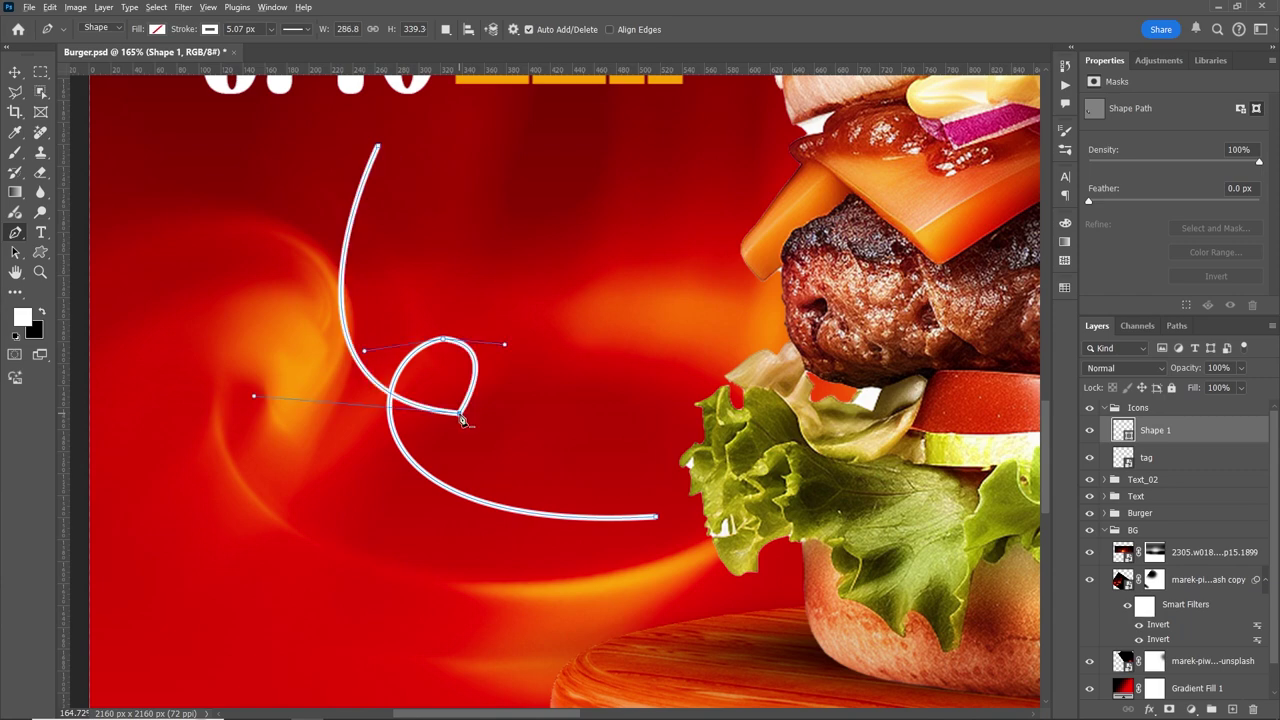
mouse_move(585, 440)
left_mouse_down()
mouse_move(568, 414)
mouse_move(506, 394)
left_mouse_up()
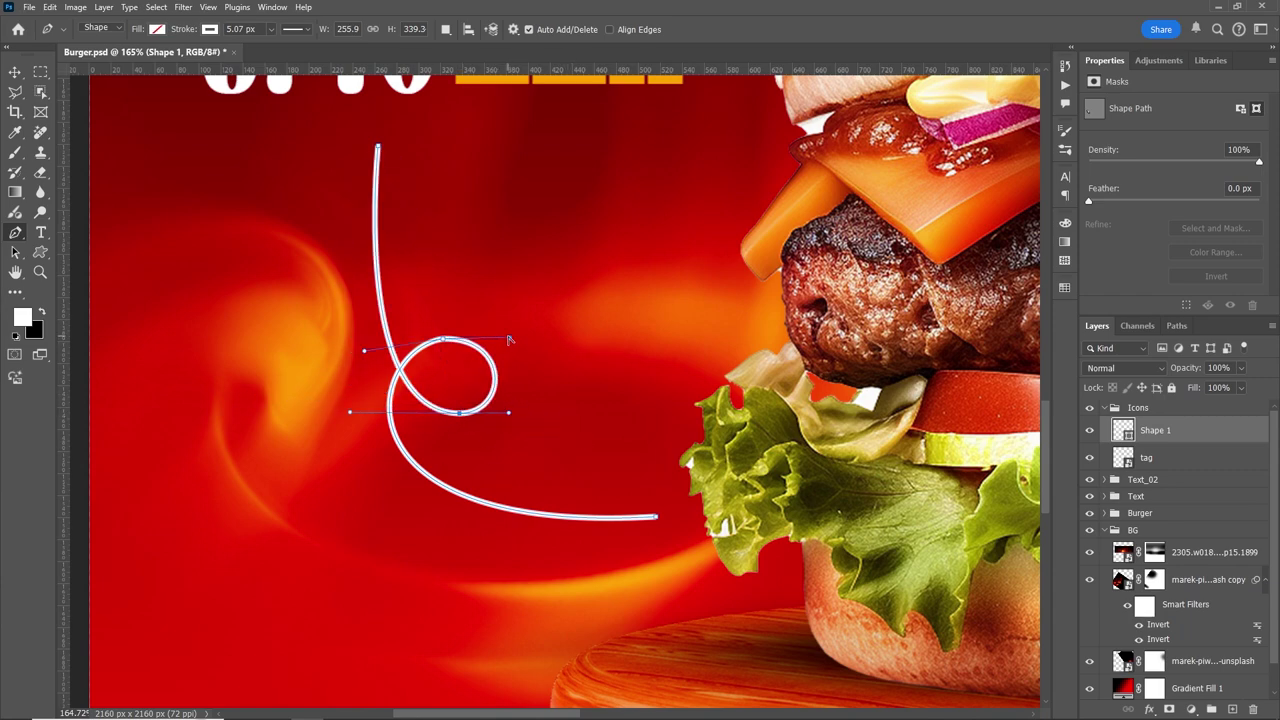
left_click_drag(459, 412, 417, 408)
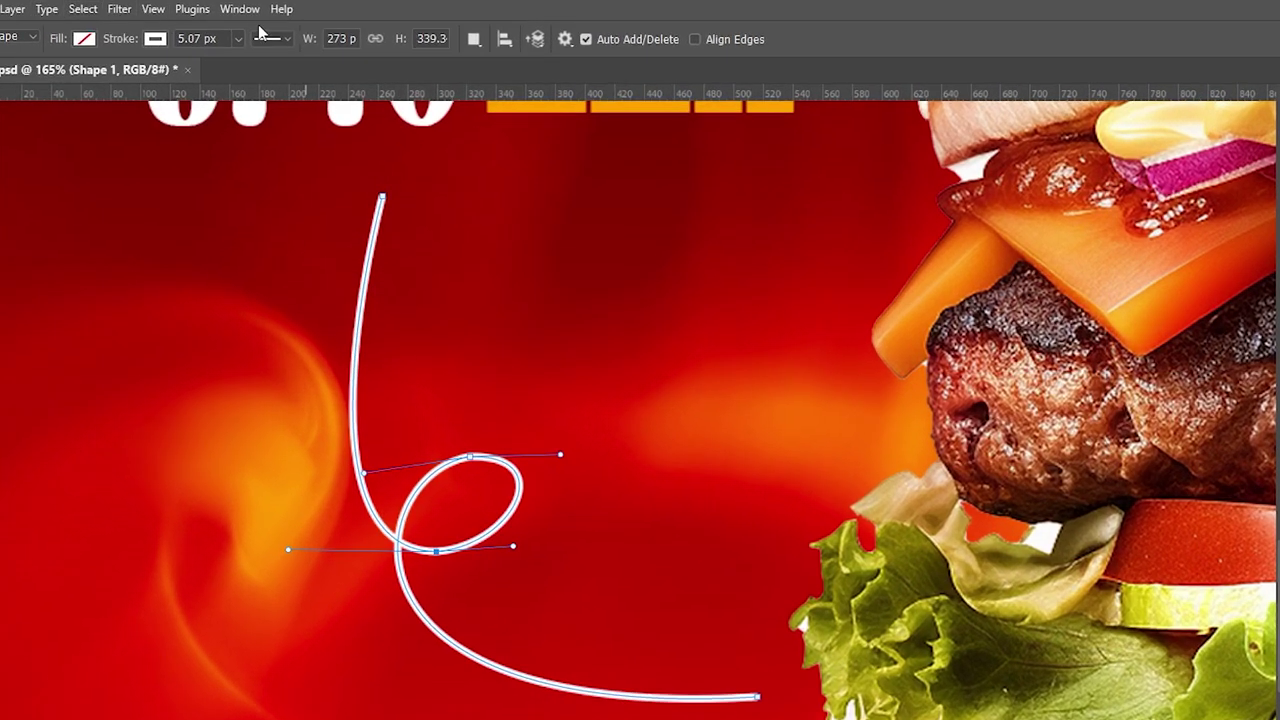
Step: Give the line's stroke a dashed style with Dash 2 and Gap 1
left_click(302, 30)
left_click(268, 153)
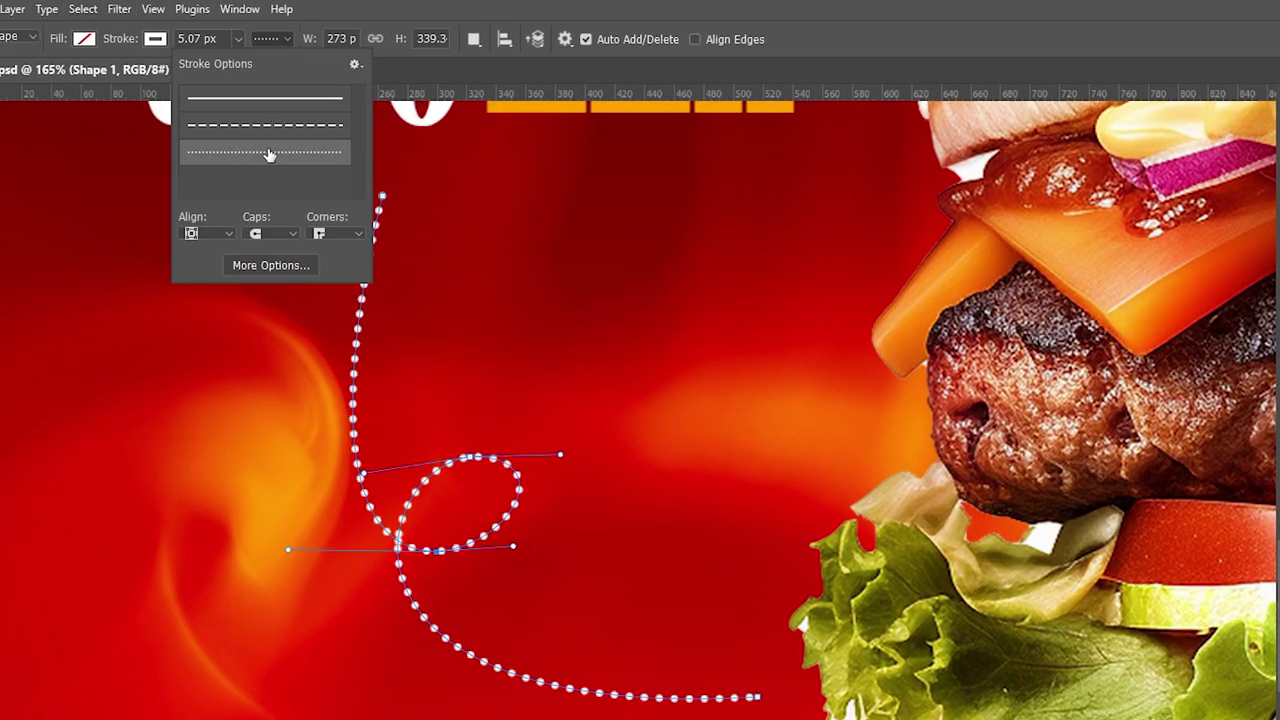
left_click(270, 126)
left_click(271, 265)
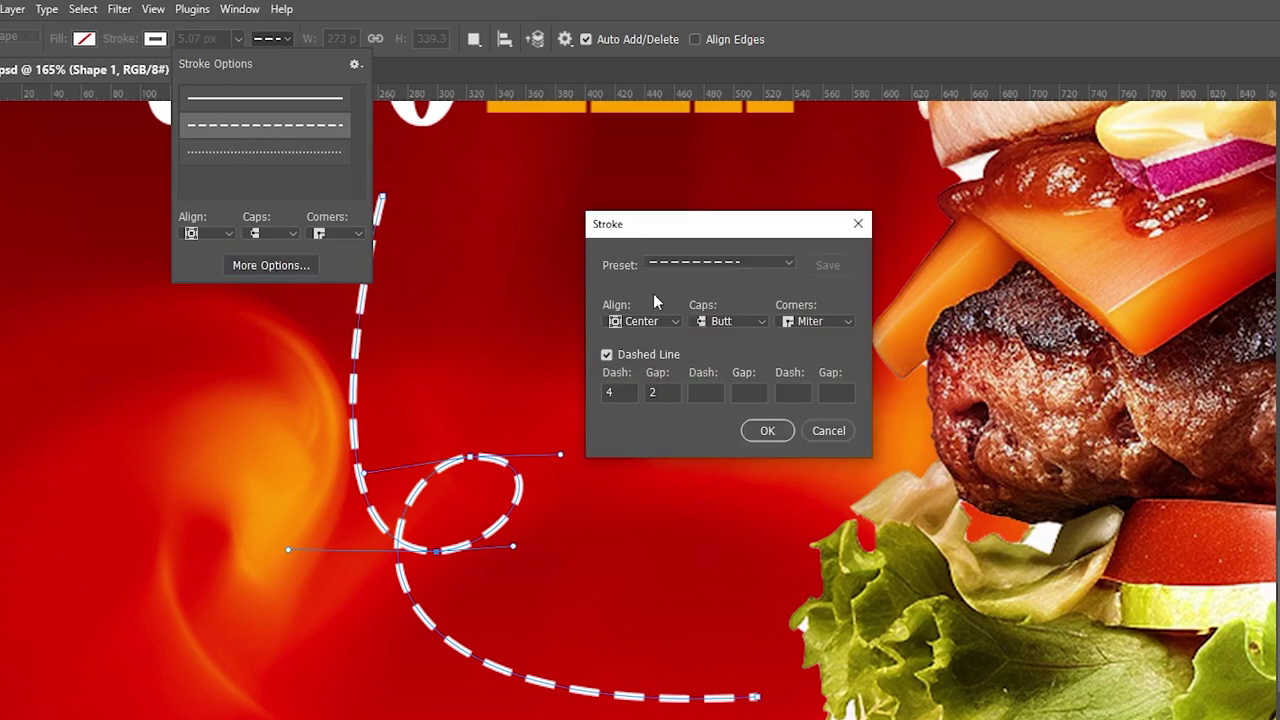
type("3")
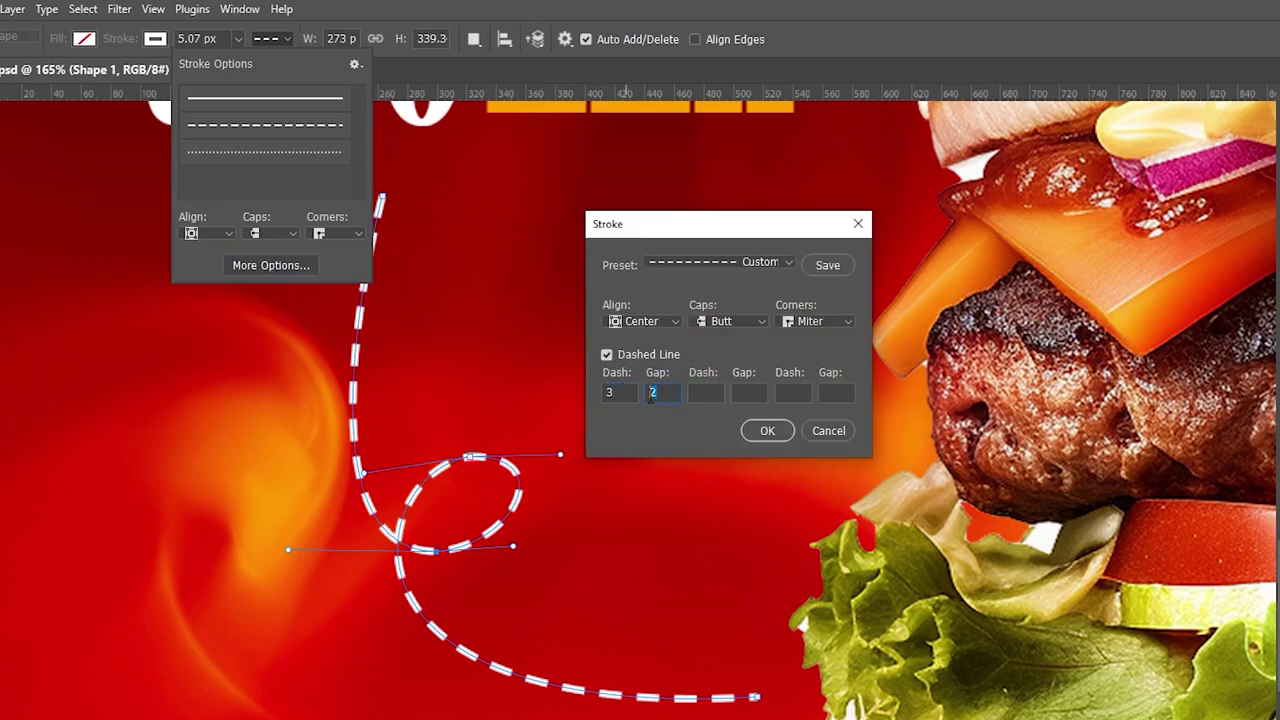
type("1")
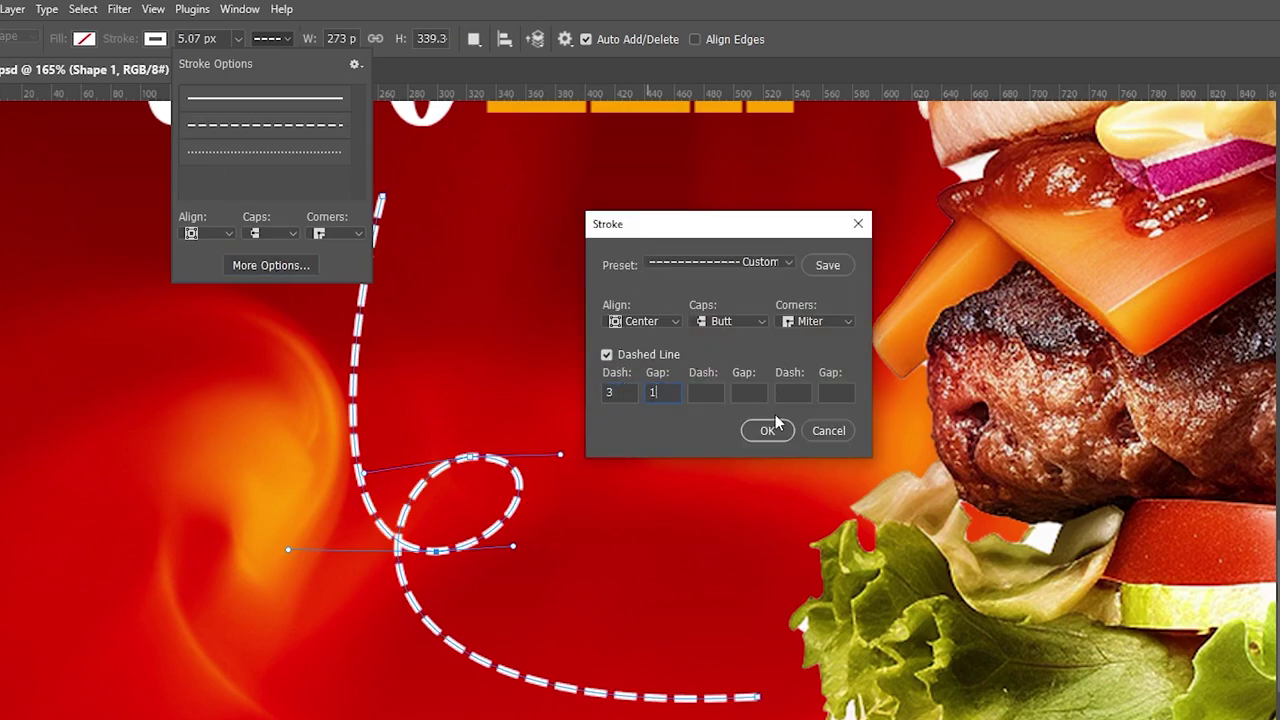
key("shift+Tab")
type("2")
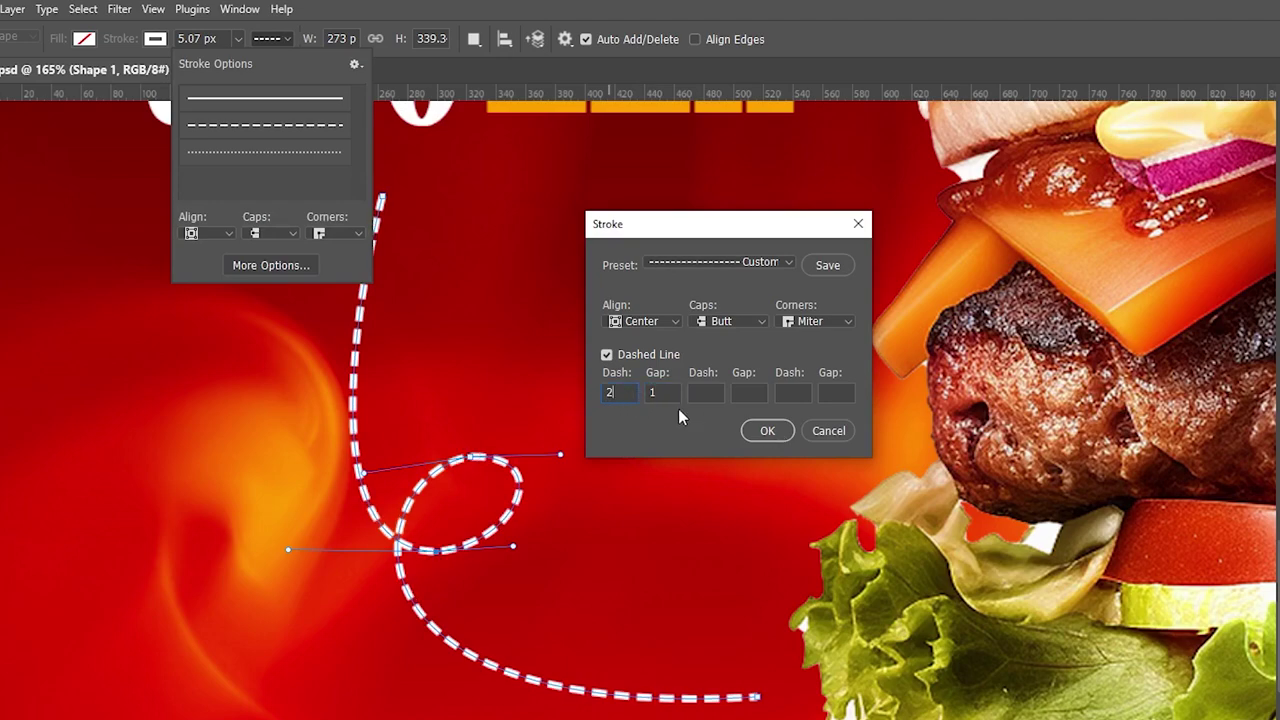
left_click(764, 431)
Step: Tilt the dashed line about 8 degrees and nudge it slightly left
key("v")
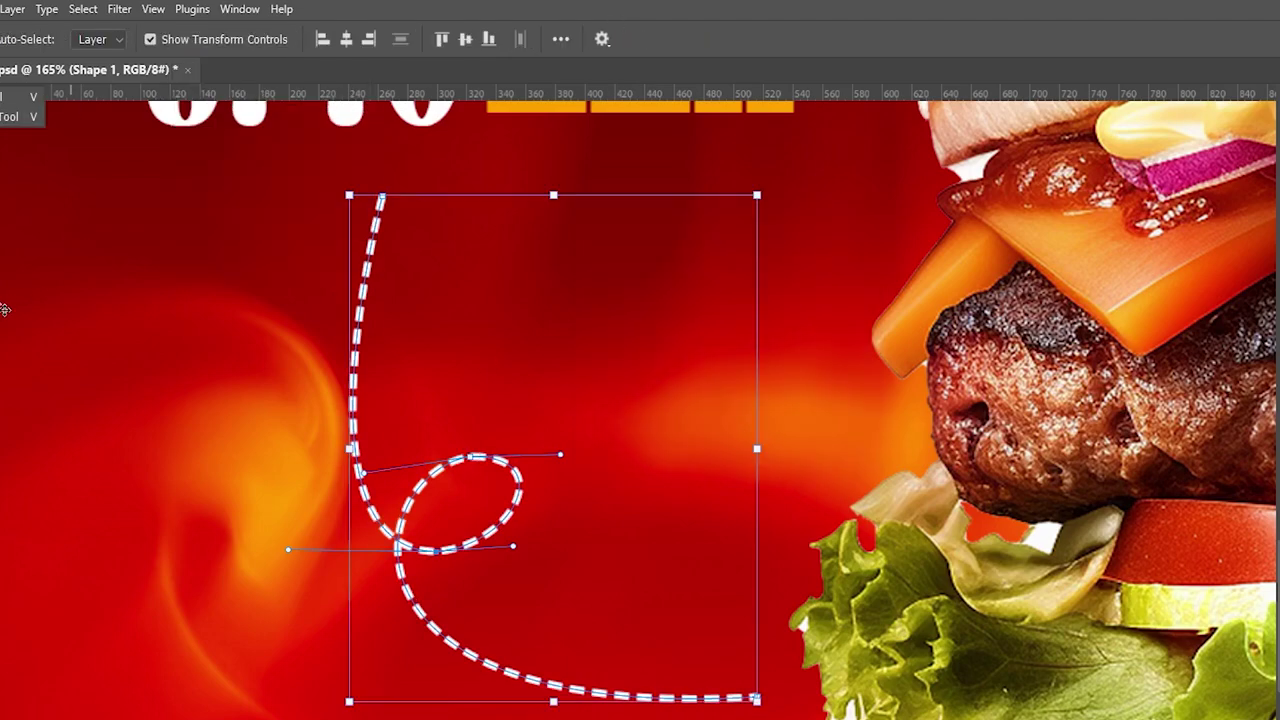
left_click_drag(770, 189, 737, 163)
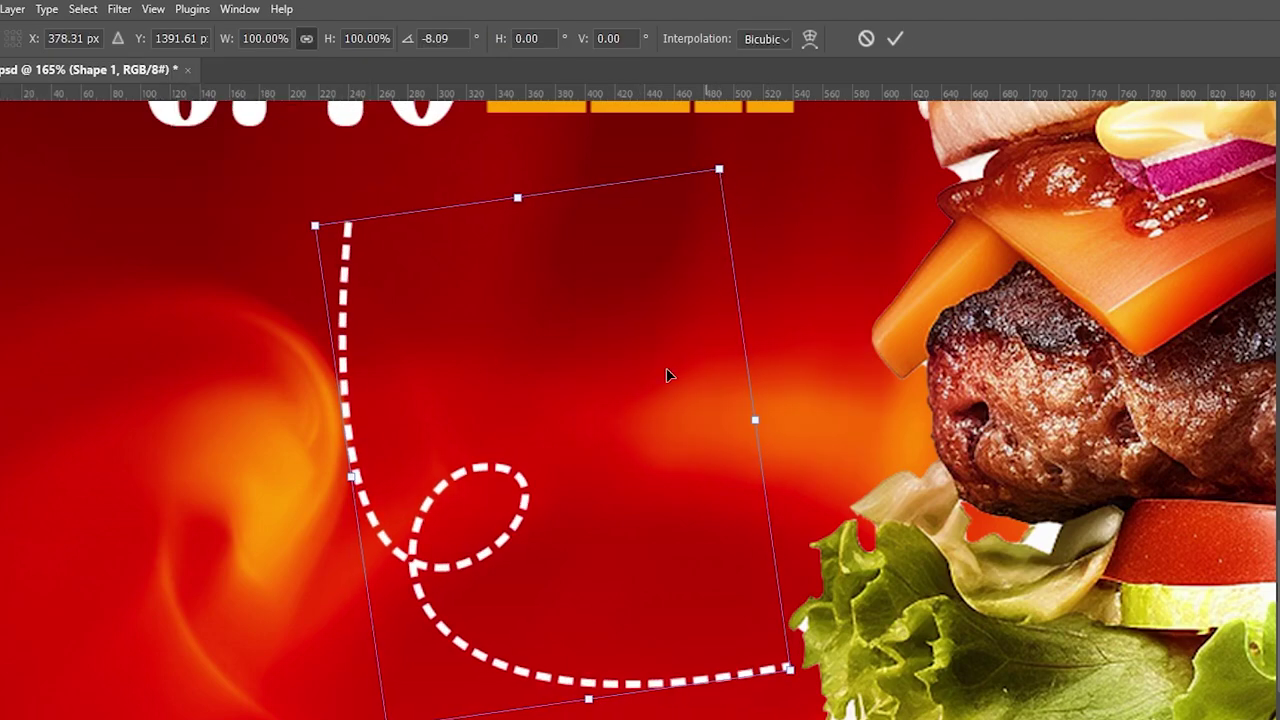
left_click_drag(523, 491, 480, 528)
left_click(895, 38)
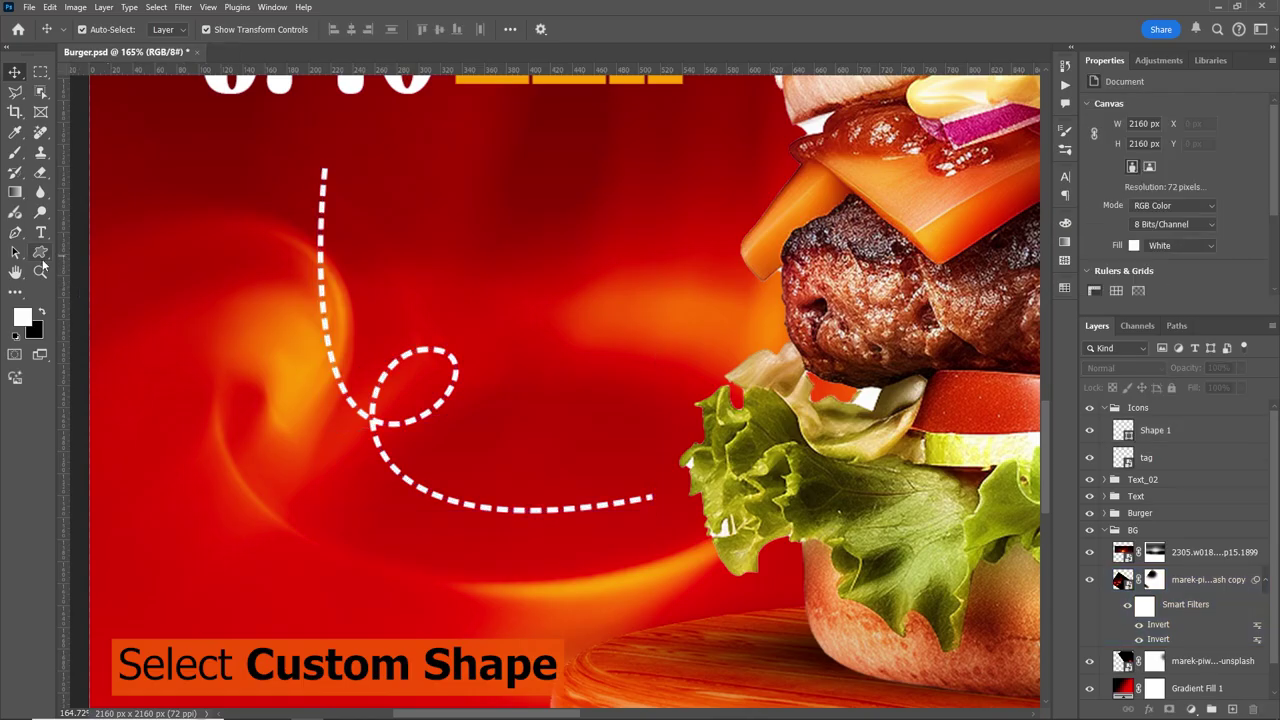
left_click(41, 254)
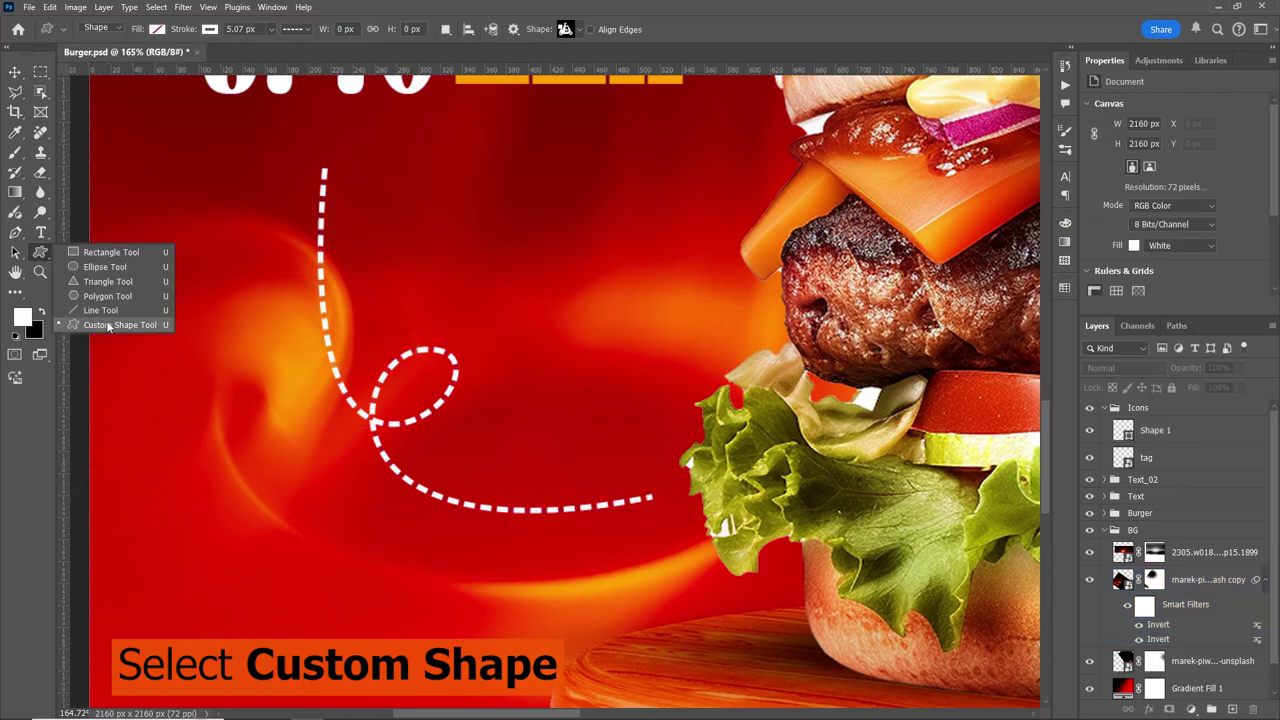
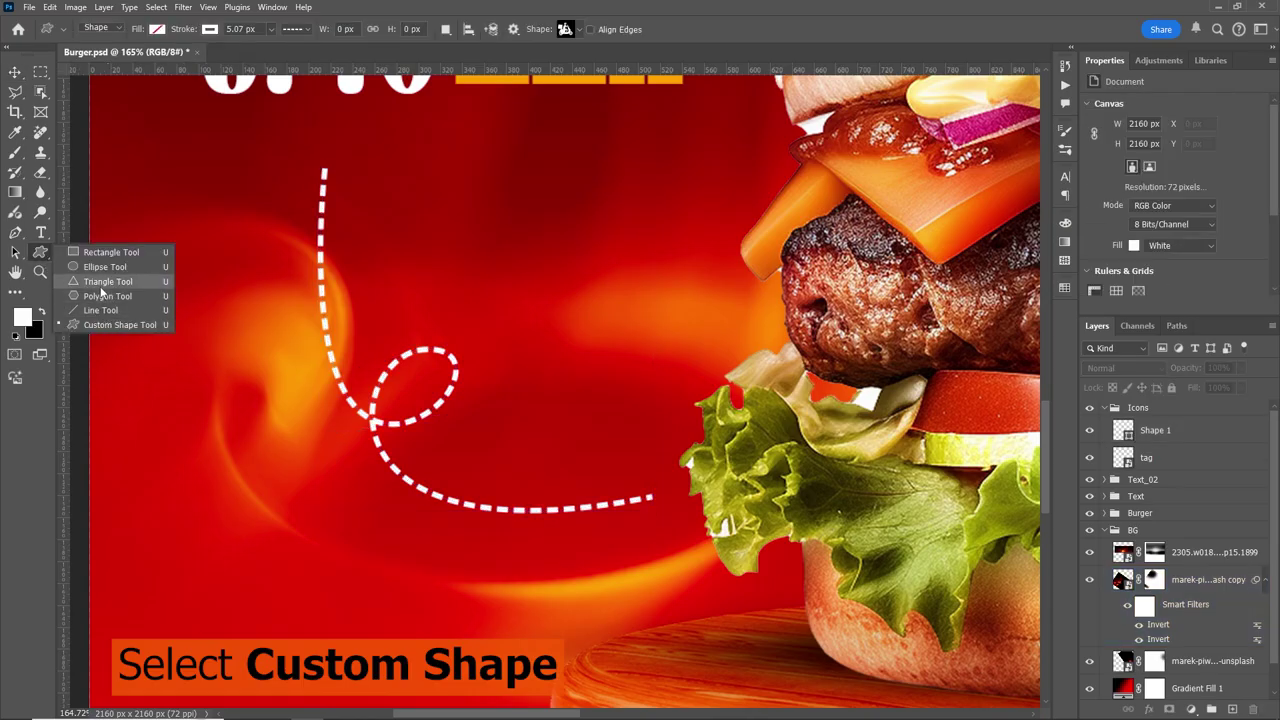
Step: Draw a 25 px equilateral triangle at the top of the dashed line
left_click(108, 281)
left_click(324, 164)
type("25")
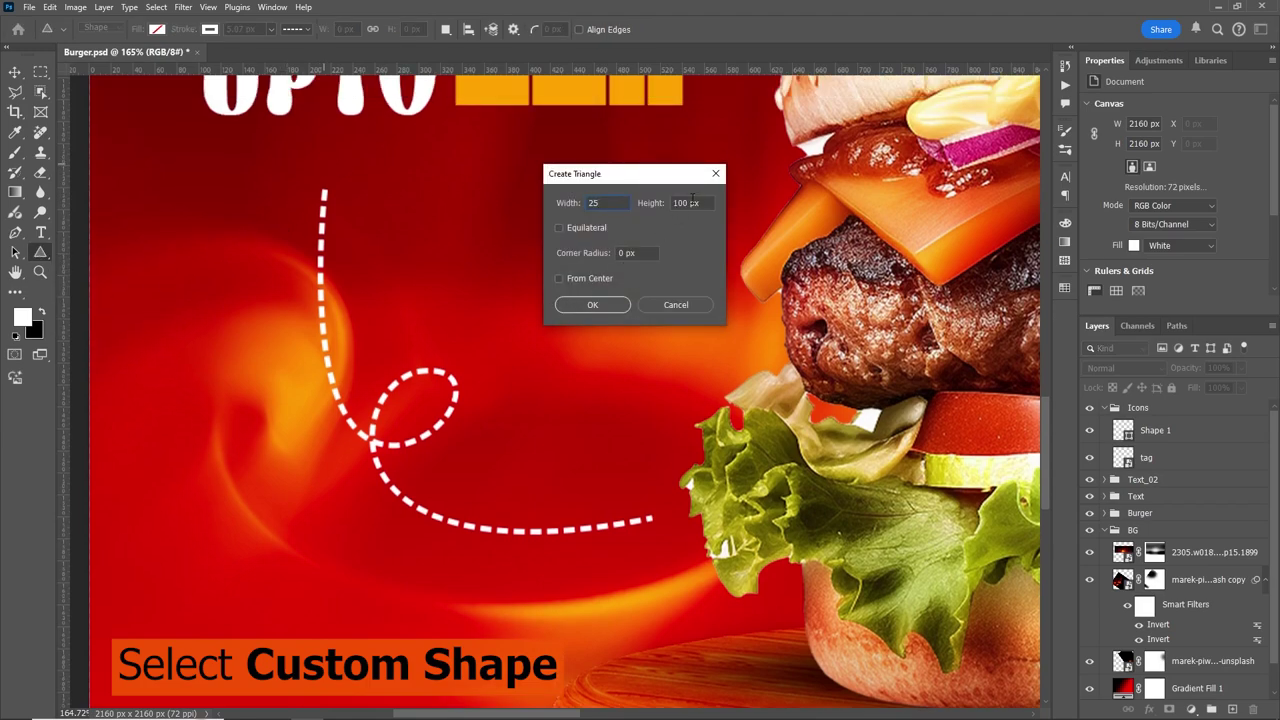
left_click(557, 232)
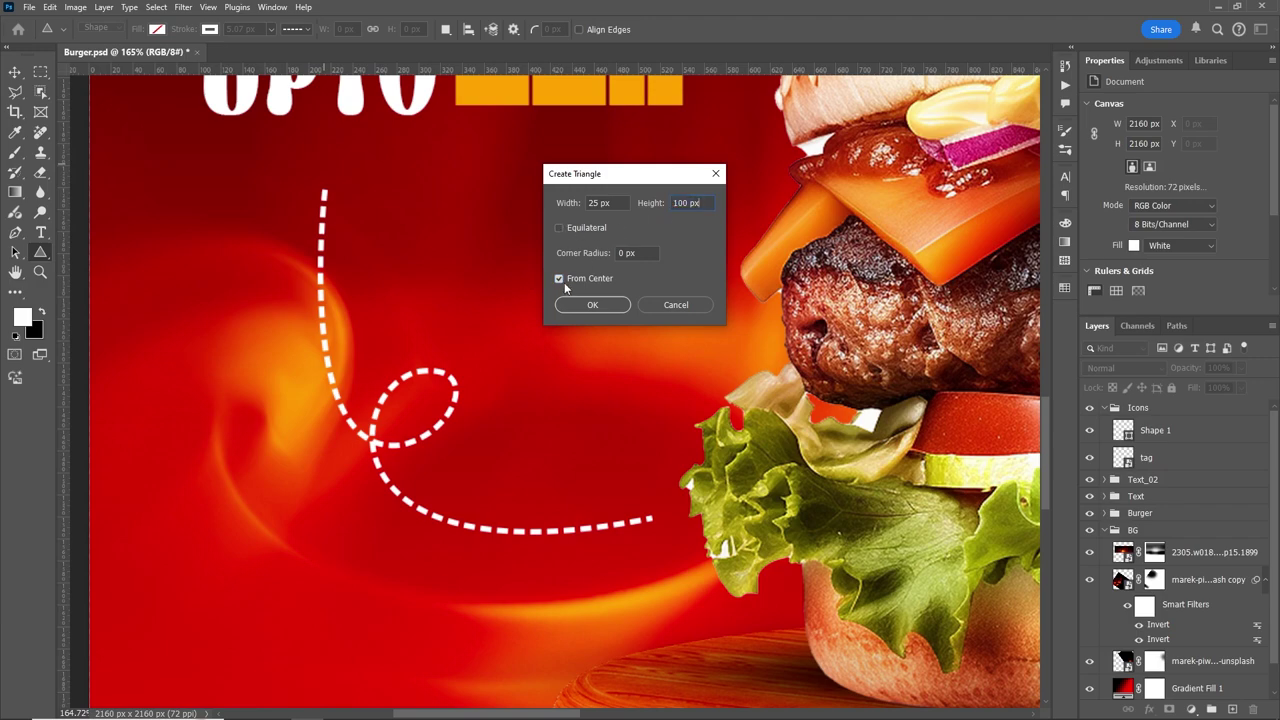
left_click(559, 228)
left_click(592, 305)
key("v")
left_click_drag(330, 168, 324, 180)
scroll(320, 178, "up", 3)
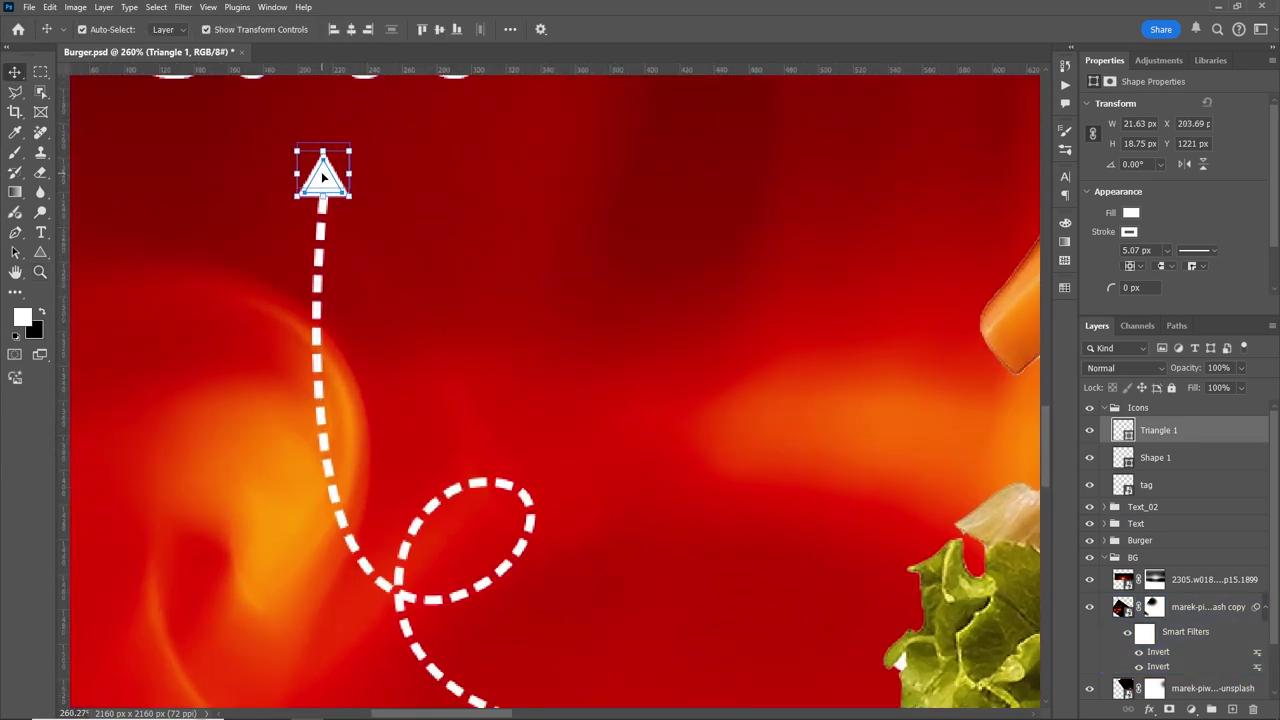
Step: Remove the triangle's outline and zoom in on the top of the dashed line
left_click(1129, 231)
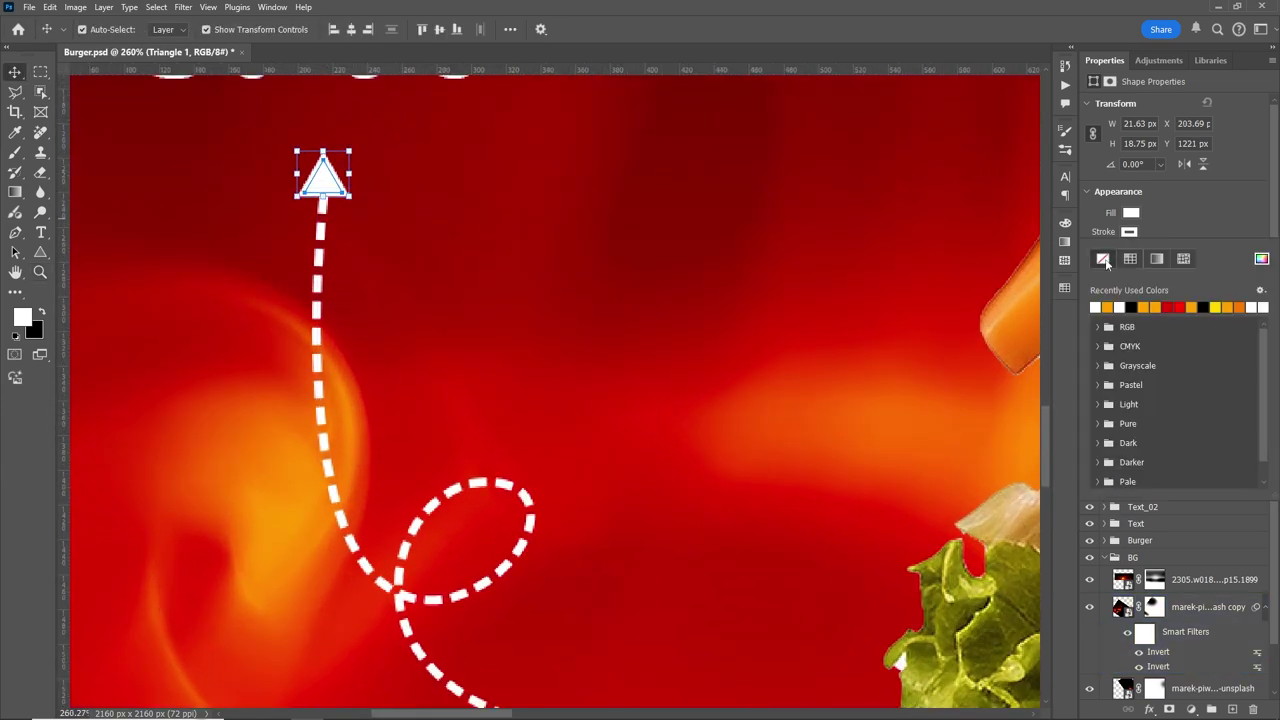
left_click(1108, 262)
left_click(1168, 207)
left_click(1180, 457)
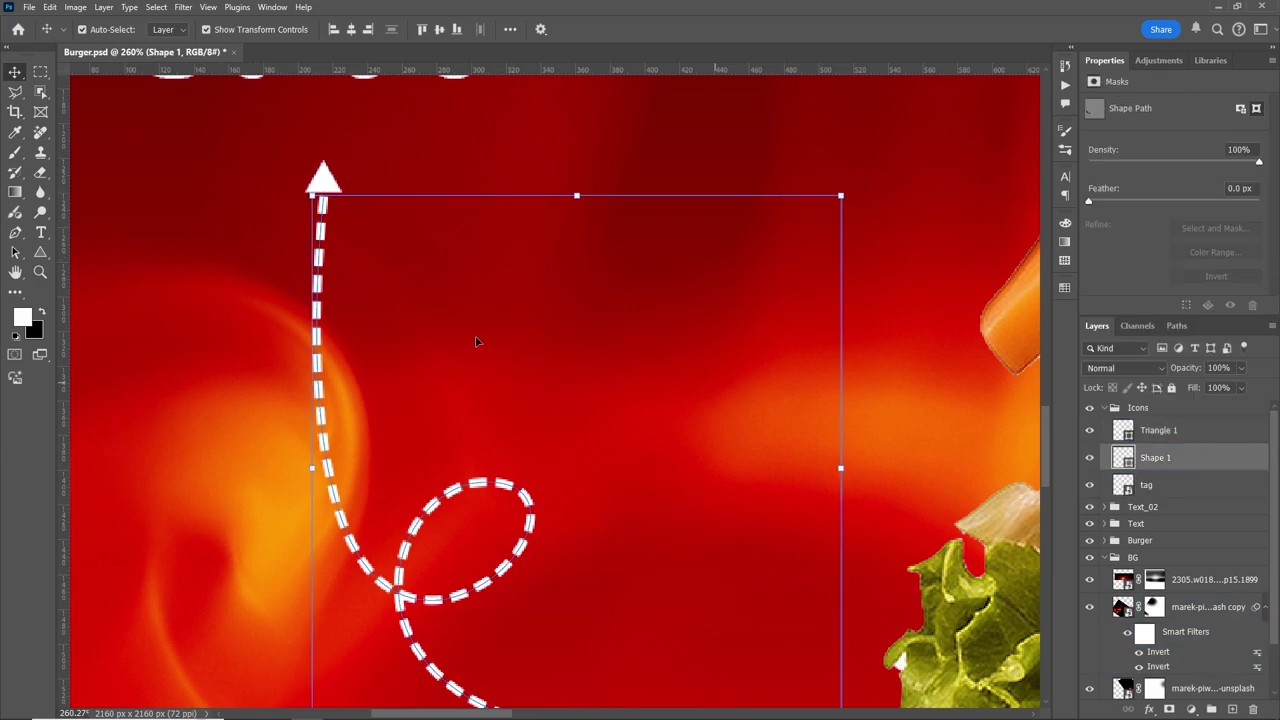
key("z")
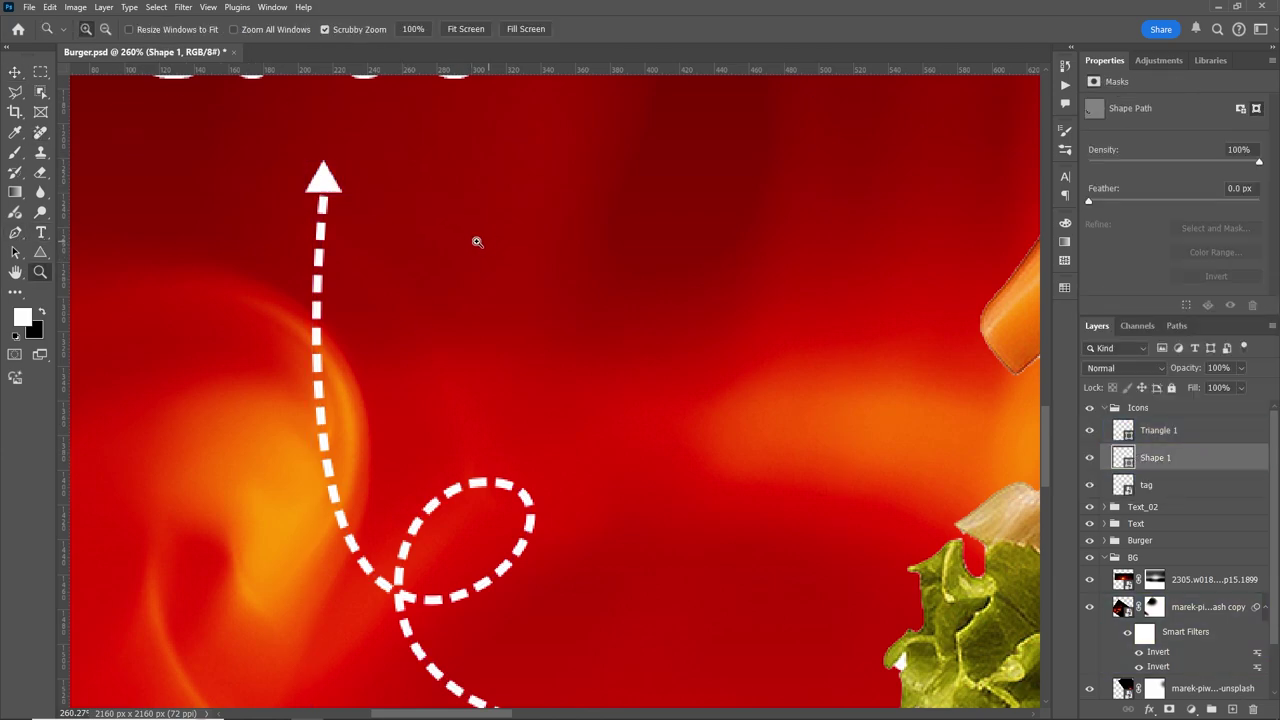
mouse_move(474, 240)
left_mouse_down()
mouse_move(454, 104)
mouse_move(640, 104)
left_mouse_up()
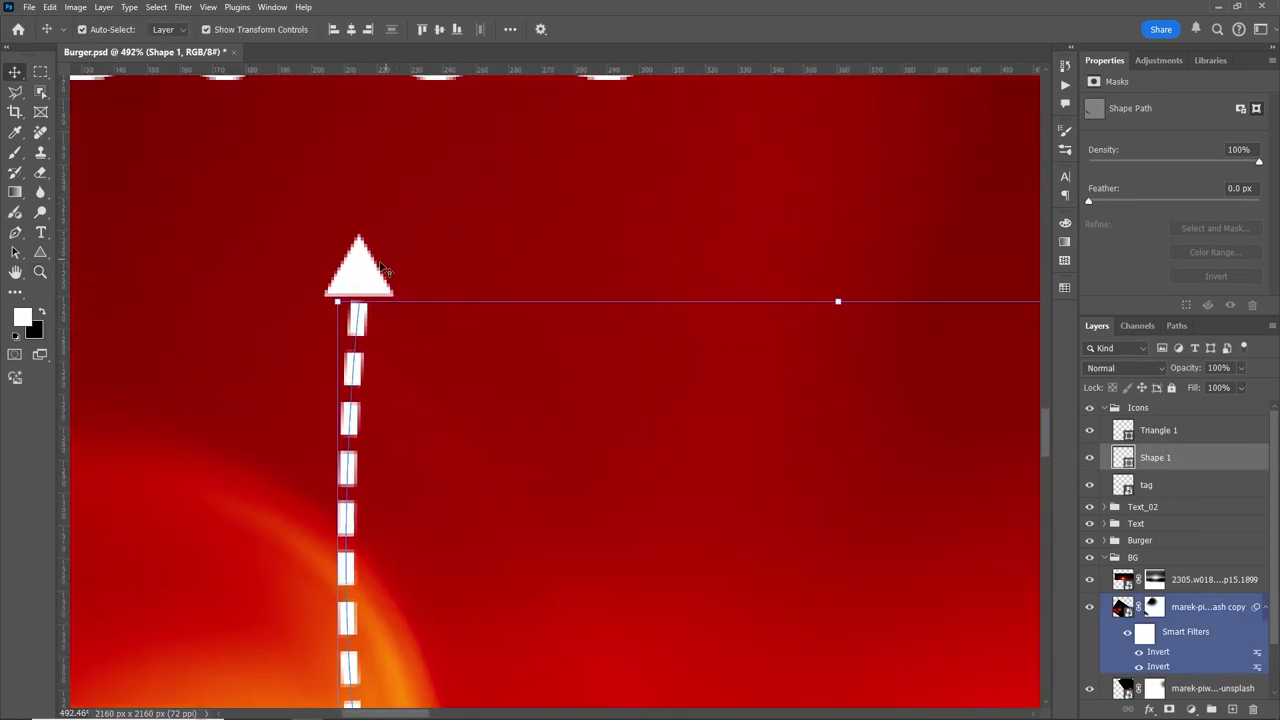
Step: Enlarge the triangle to about 183% and nudge it onto the line's end
key("alt+bracketright")
key("ctrl+t")
left_click_drag(383, 236, 423, 183)
left_click(757, 29)
scroll(543, 194, "down", 3, "alt")
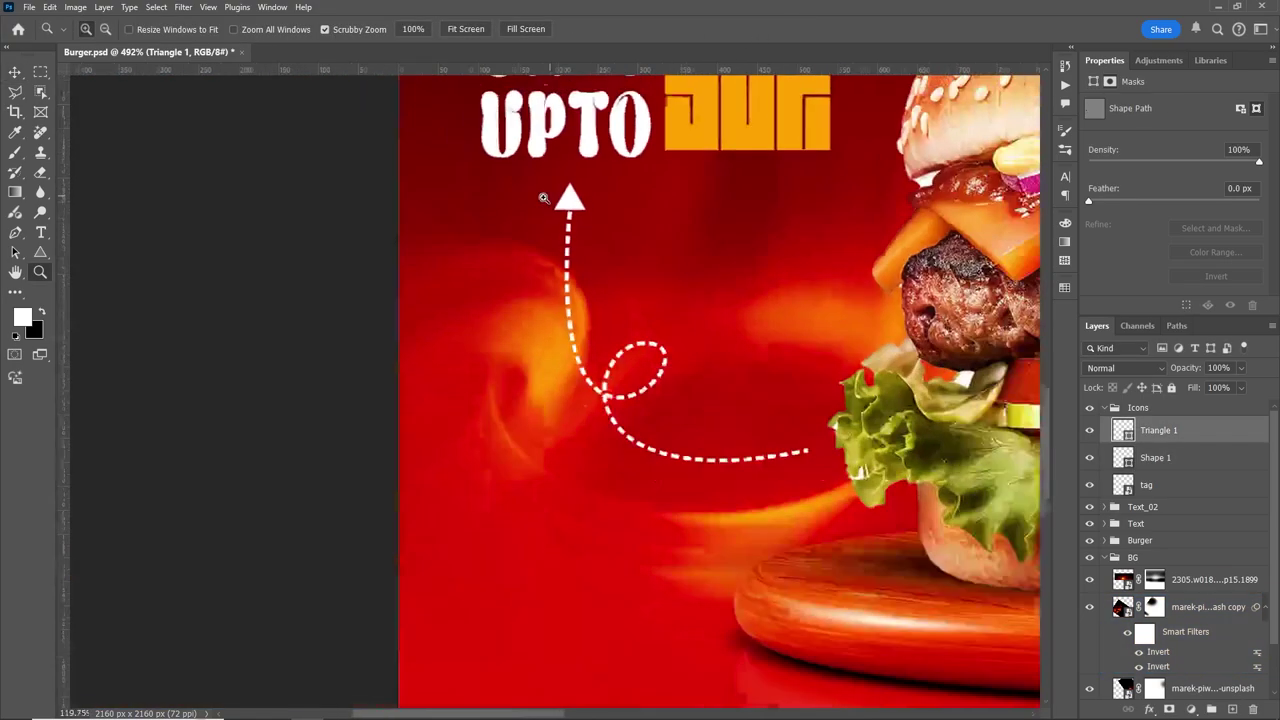
scroll(486, 200, "down", 2, "alt")
scroll(425, 220, "up", 3, "alt")
left_click(424, 220)
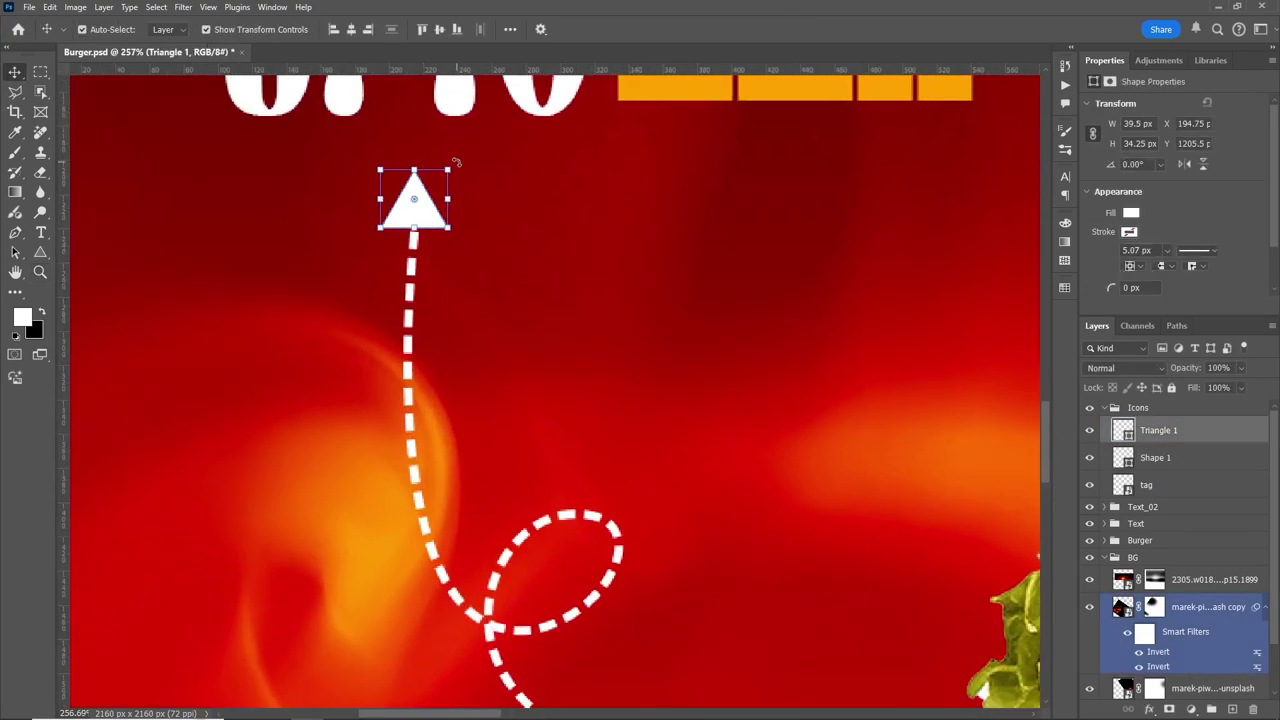
scroll(447, 215, "up", 3, "alt")
mouse_move(349, 233)
left_mouse_down()
mouse_move(355, 245)
mouse_move(312, 251)
mouse_move(355, 240)
left_mouse_up()
Step: Reshape the triangle's base into a notched arrowhead and shift it down onto the line
key("p")
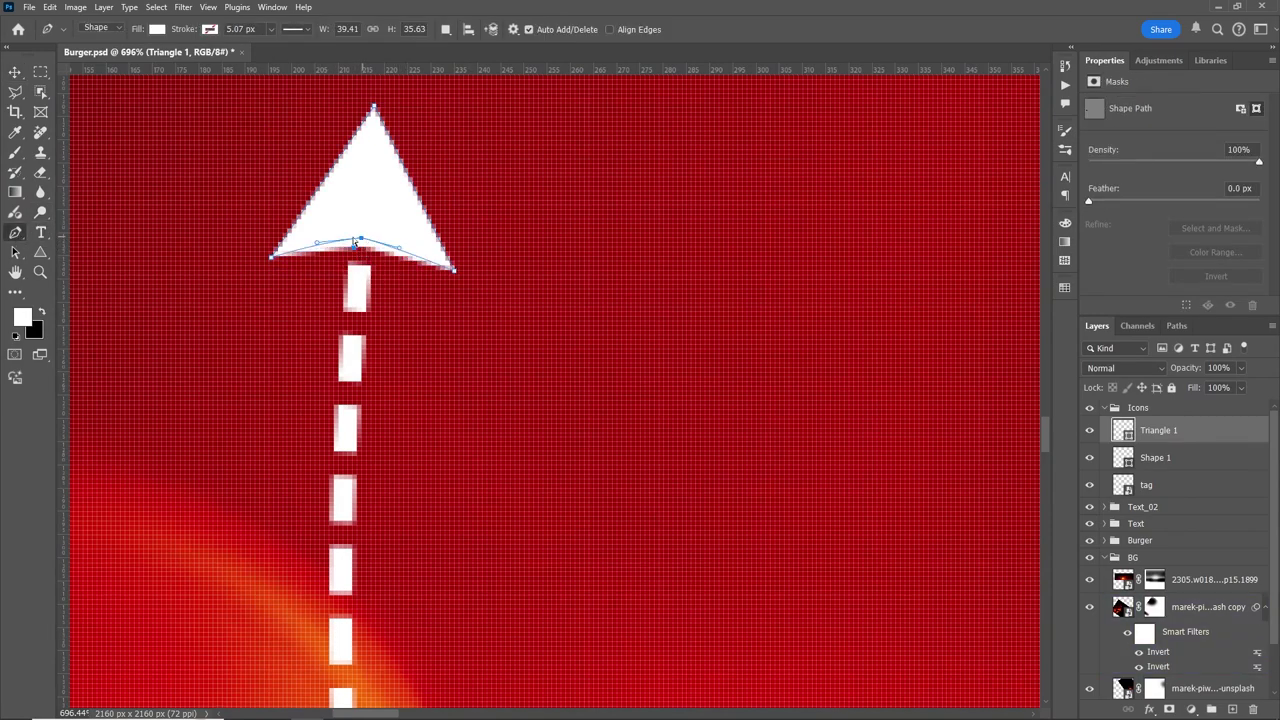
left_click(15, 72)
left_click_drag(380, 160, 386, 180)
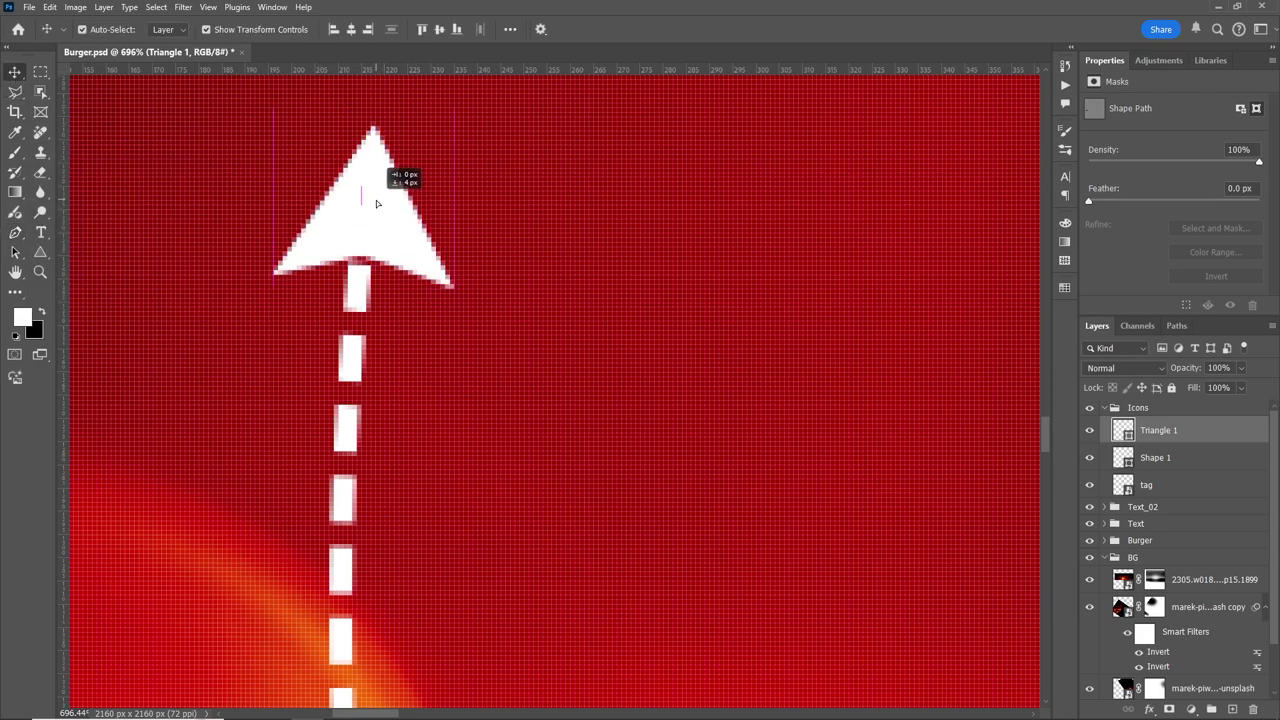
key("z")
left_click_drag(520, 370, 423, 370)
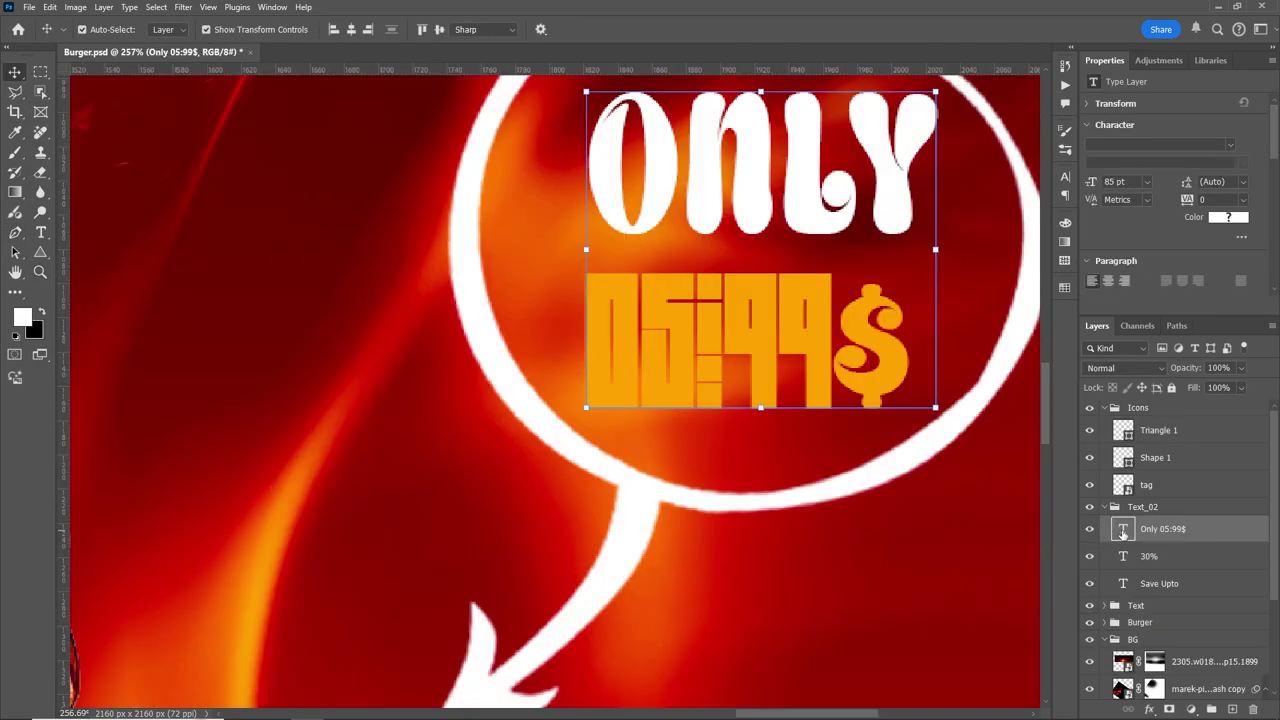
Step: Set the 05:99$ line's letter tracking to 50 and commit the text
left_click(1243, 175)
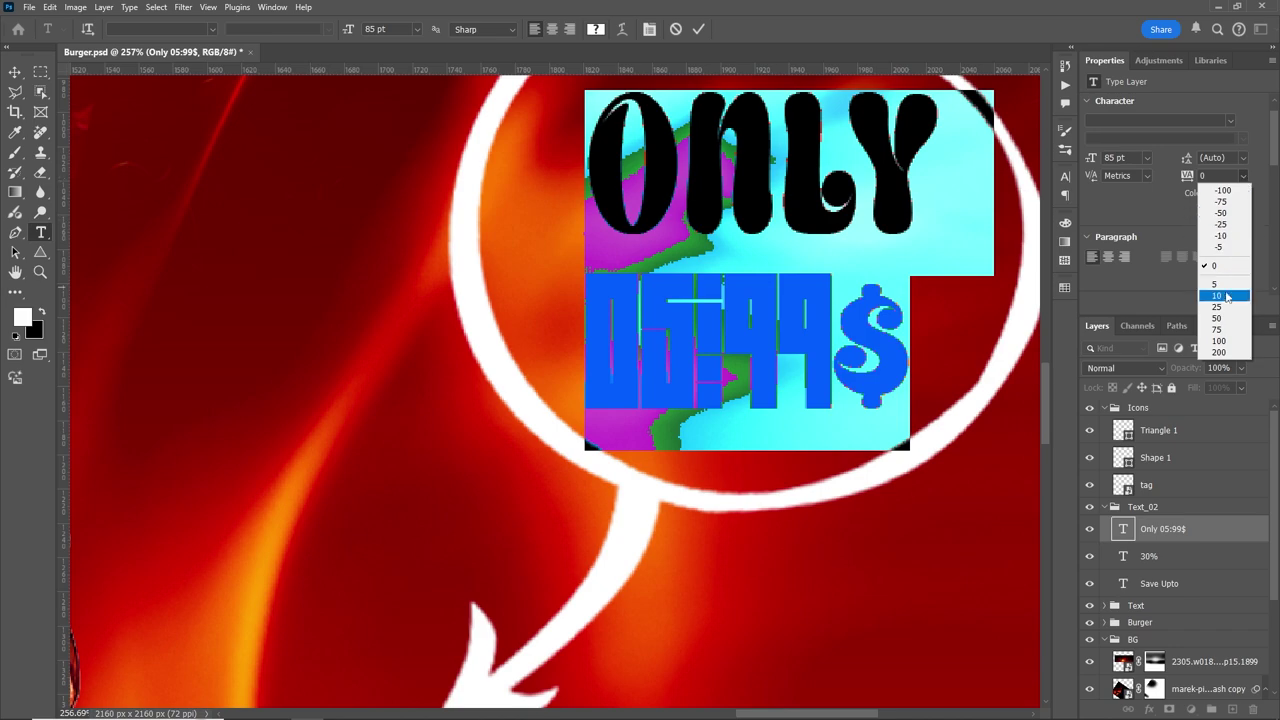
left_click(1226, 296)
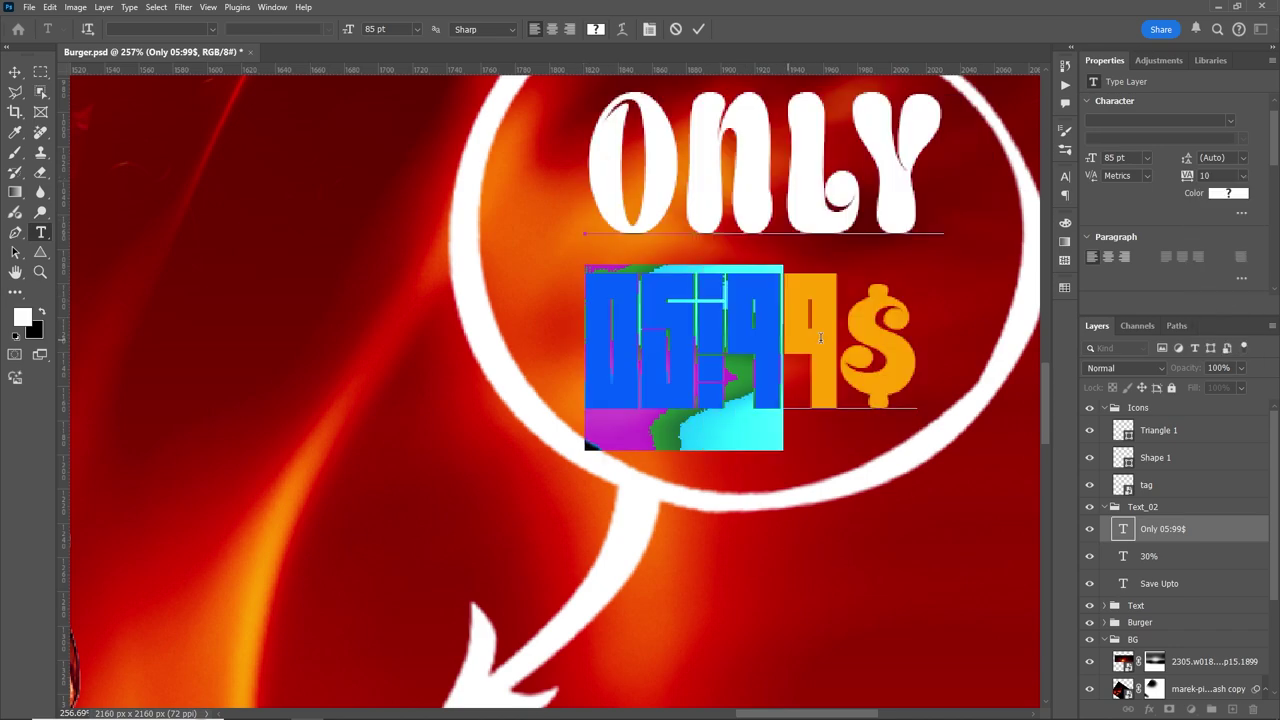
left_click_drag(570, 337, 915, 350)
left_click(1243, 175)
left_click(1222, 306)
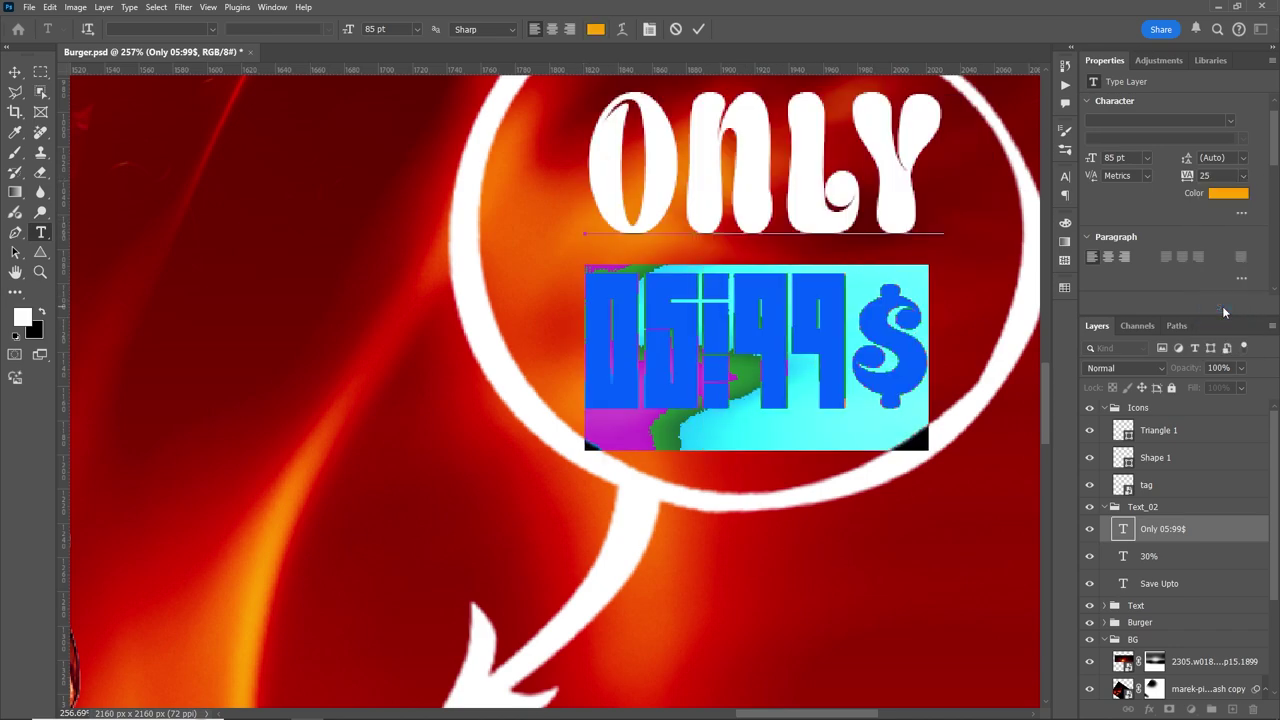
left_click(1243, 175)
left_click(1218, 317)
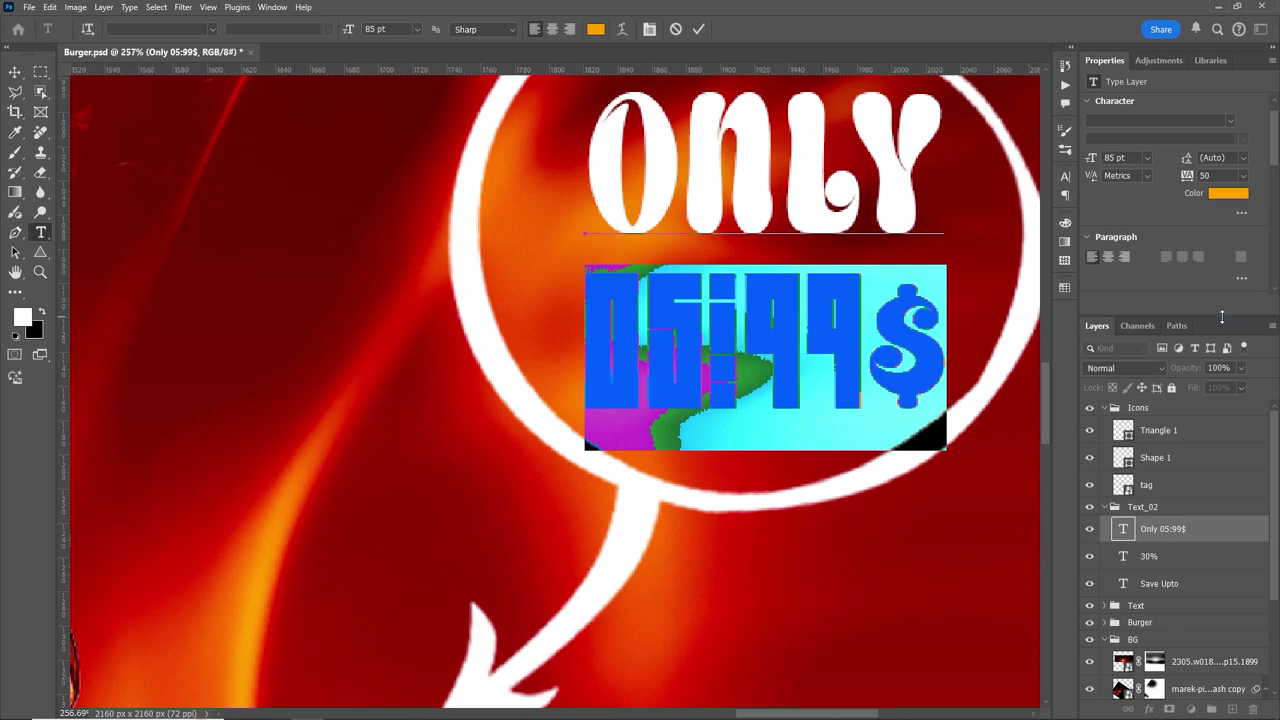
left_click(15, 73)
Step: Zoom out to the burger and select all of the Only 05:99$ text again
left_click(1138, 407)
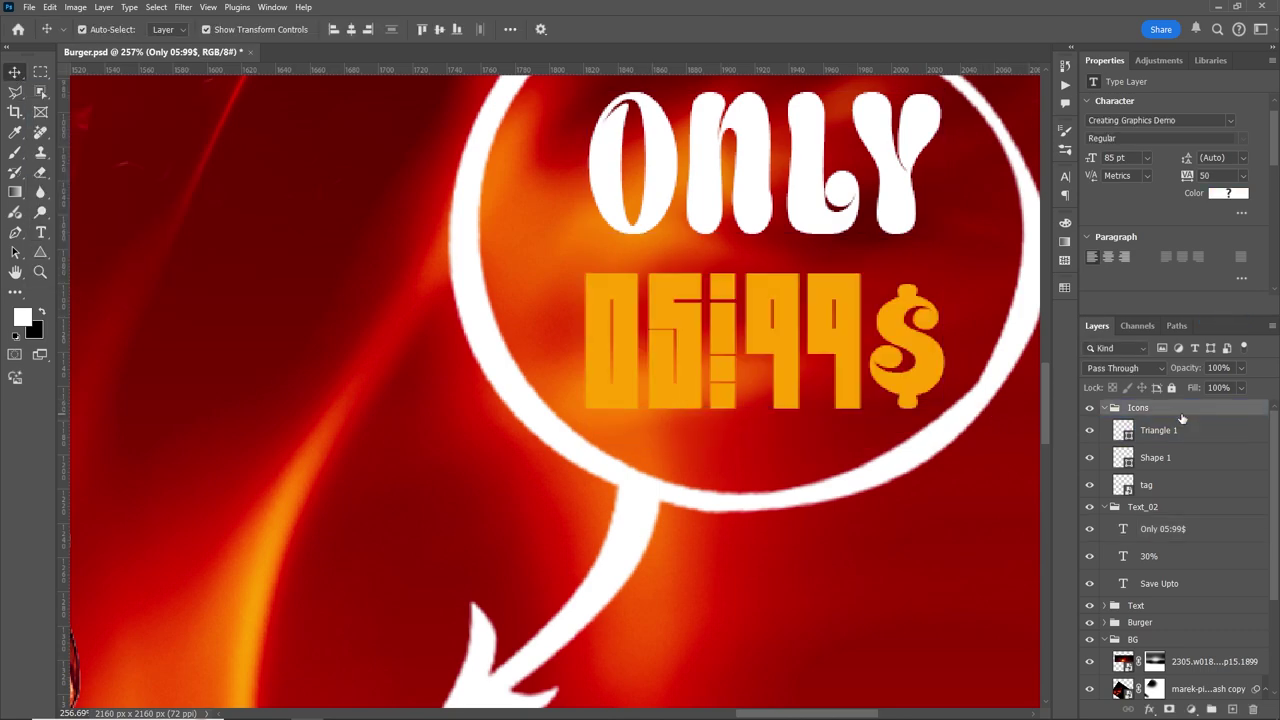
key("z")
mouse_move(960, 378)
left_mouse_down()
mouse_move(908, 378)
mouse_move(960, 378)
left_mouse_up()
key("v")
double_click(750, 340)
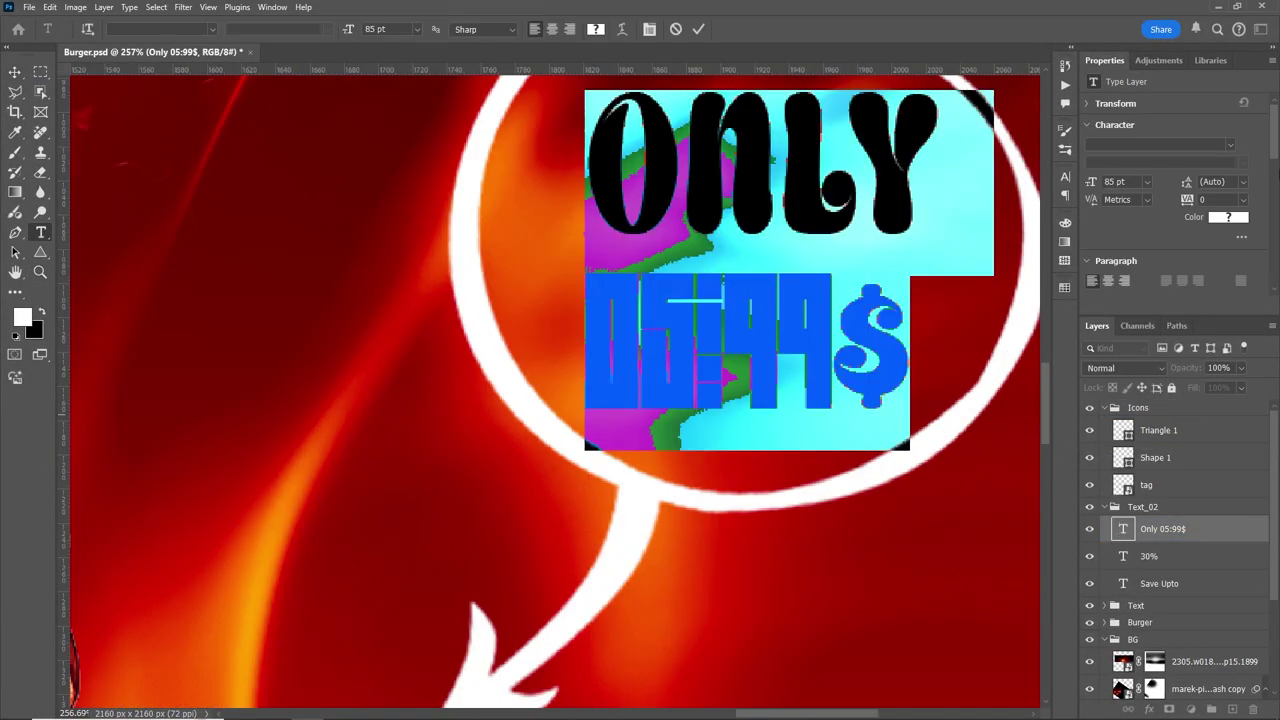
scroll(1276, 155, "down", 1)
Step: Reapply tracking 50 to the 05:99$ line and open its Layer Style settings
left_click(1243, 175)
left_click(1226, 299)
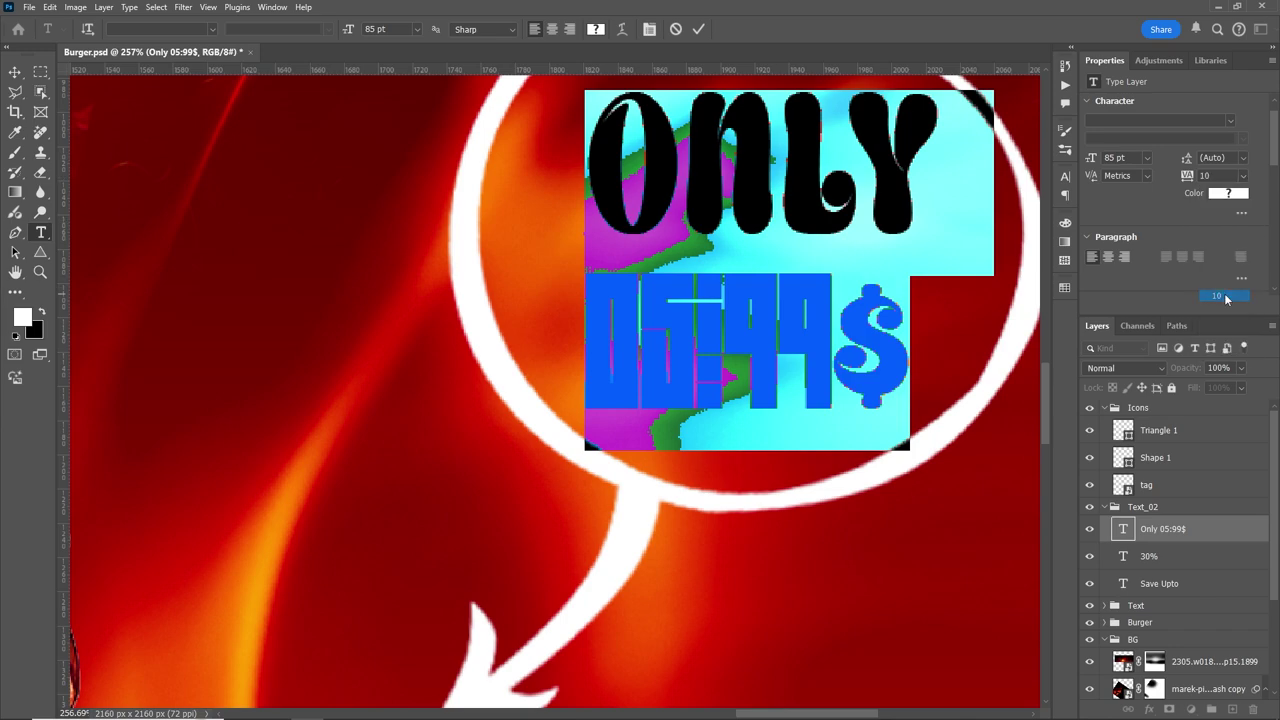
left_click_drag(581, 338, 905, 338)
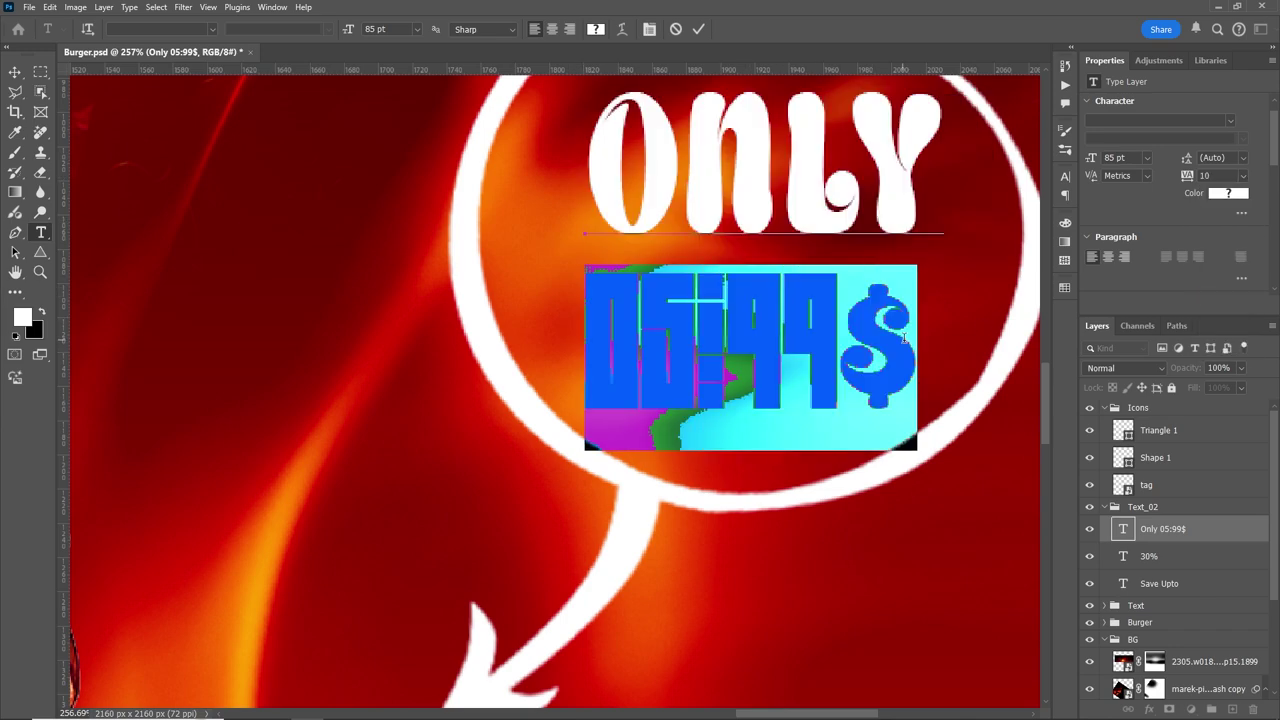
left_click(1244, 175)
left_click(1224, 297)
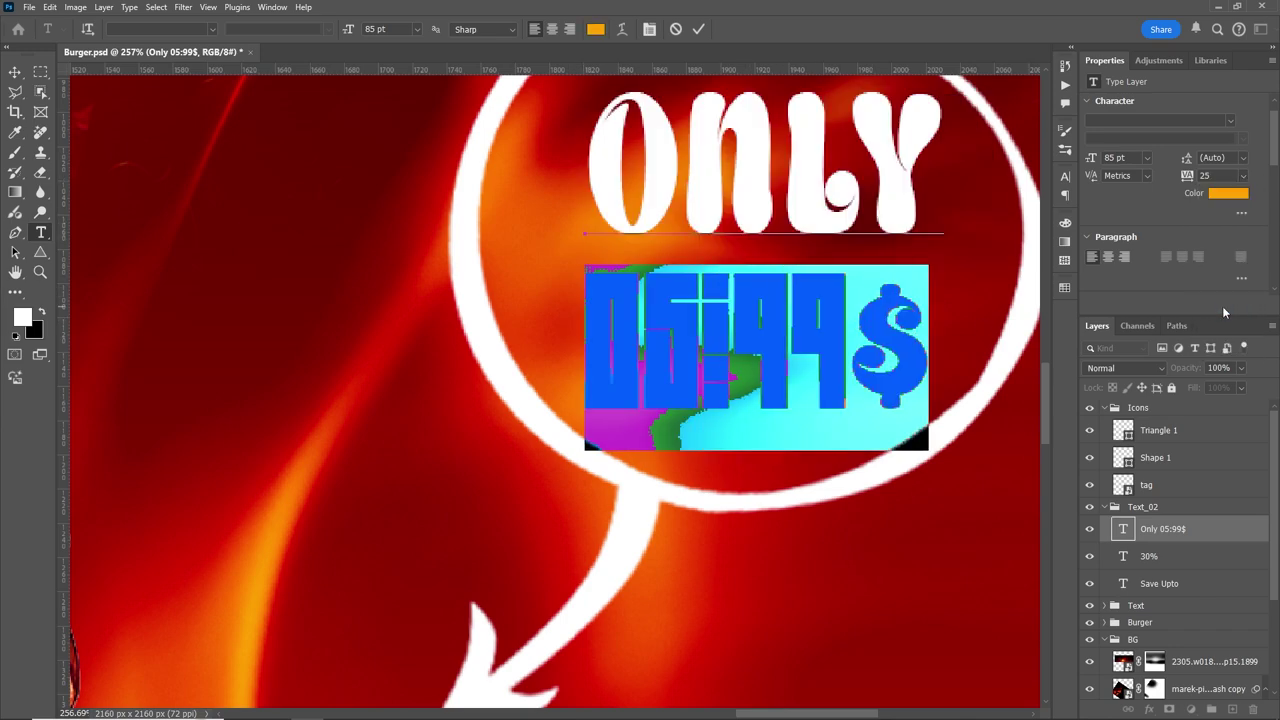
left_click(1244, 175)
left_click(1222, 317)
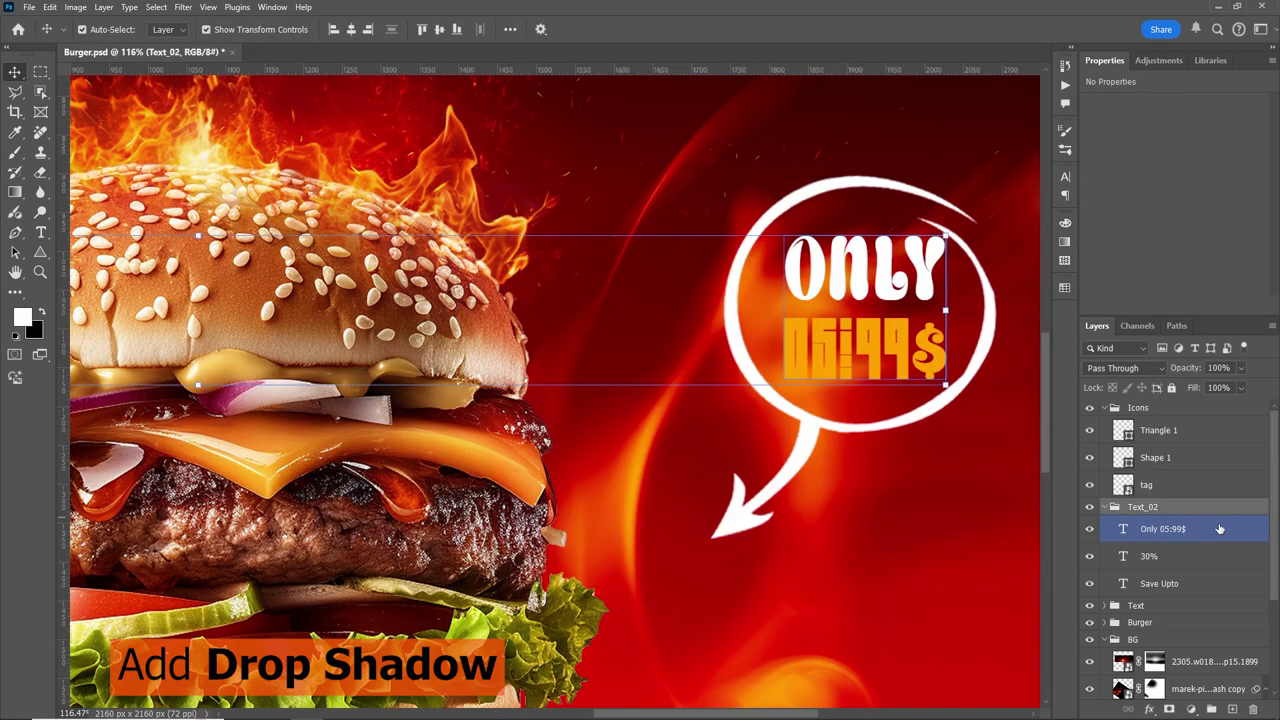
double_click(1215, 530)
Step: Add a black drop shadow with 3 px distance and 75% opacity to the price text
left_click_drag(1010, 172, 415, 173)
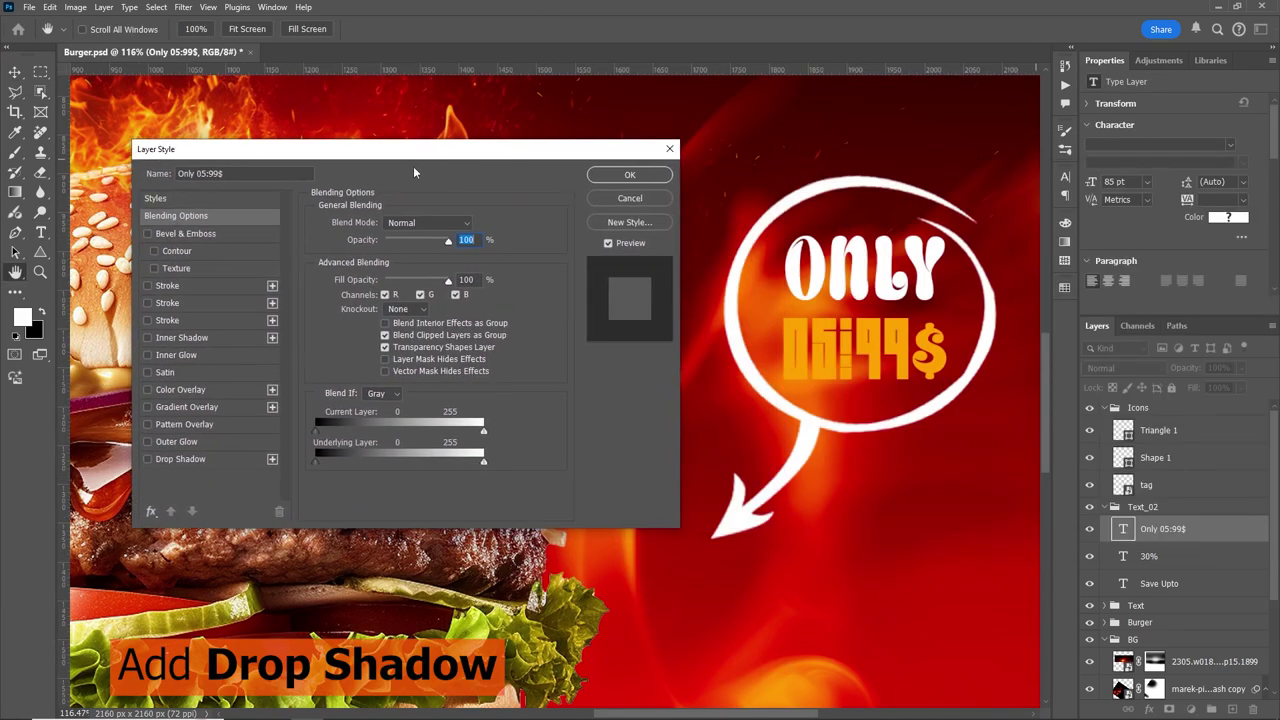
left_click(148, 459)
left_click(472, 224)
left_click(1020, 529)
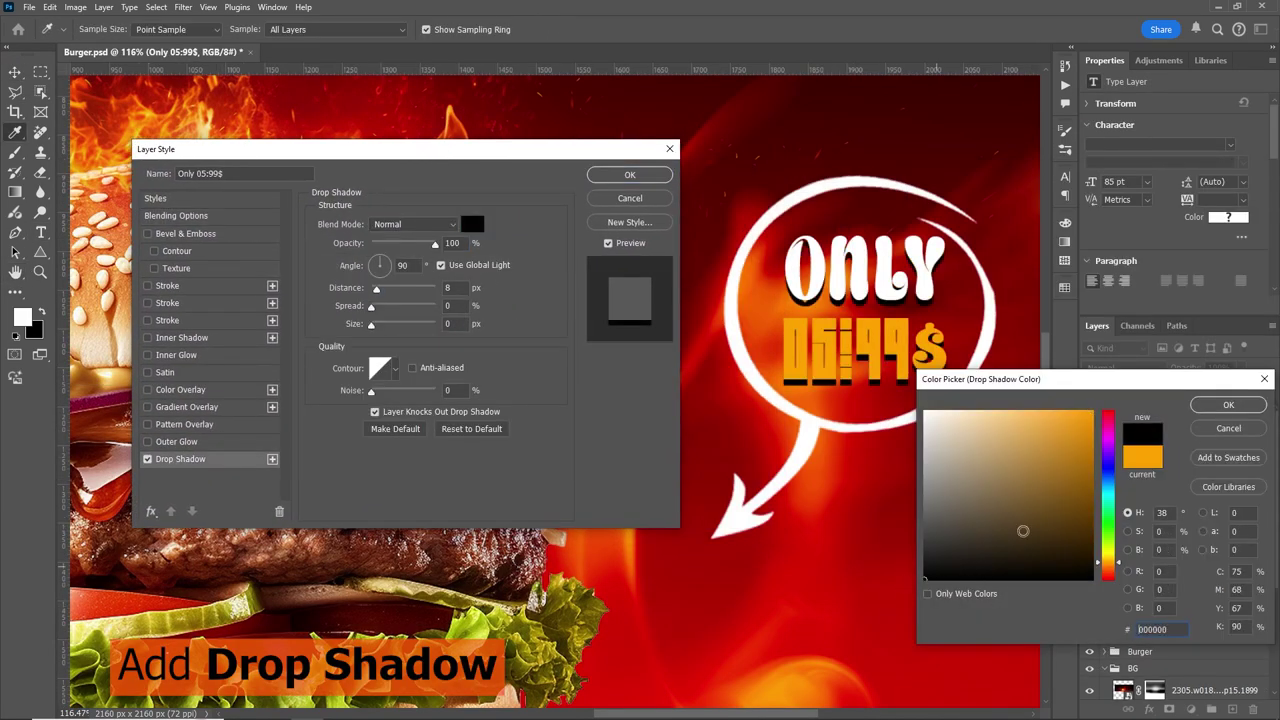
left_click(1216, 410)
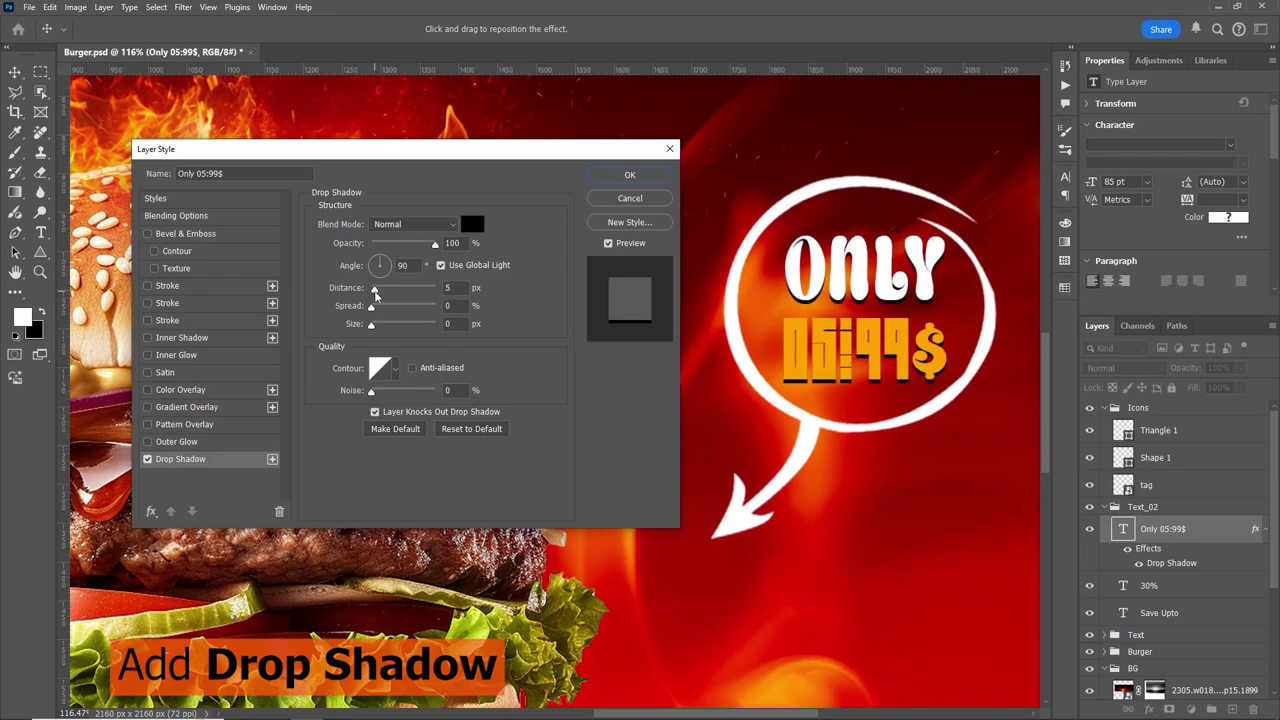
left_click_drag(379, 294, 377, 295)
left_click(448, 323)
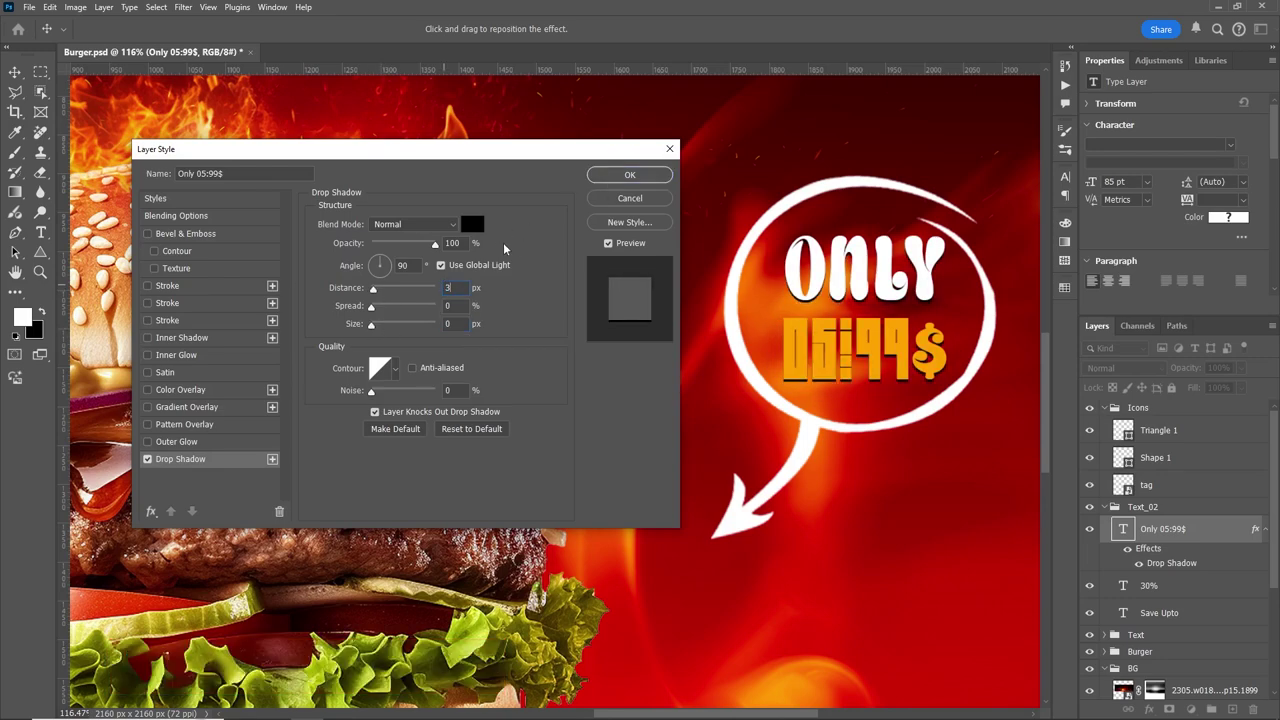
left_click_drag(435, 245, 403, 250)
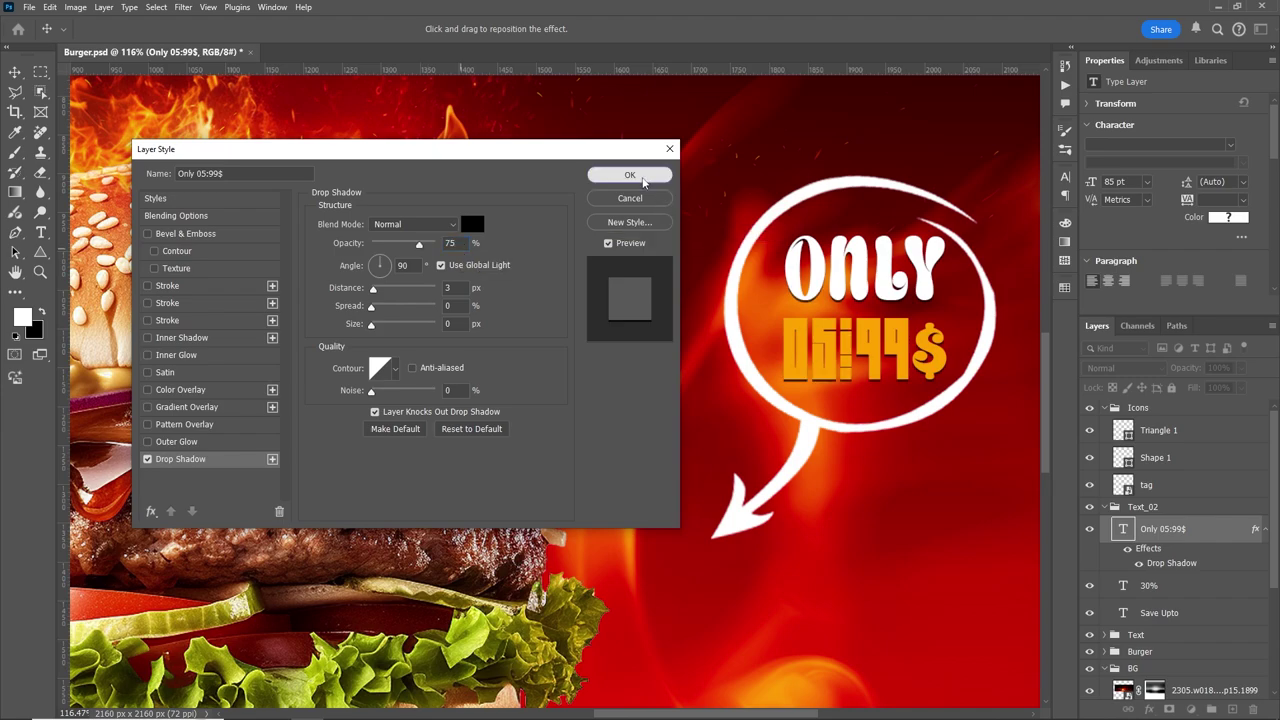
left_click(630, 174)
Step: Give the Fresh, Juicy, and Irresistible tagline the same 3 px black drop shadow
key("z")
left_click_drag(643, 311, 500, 311)
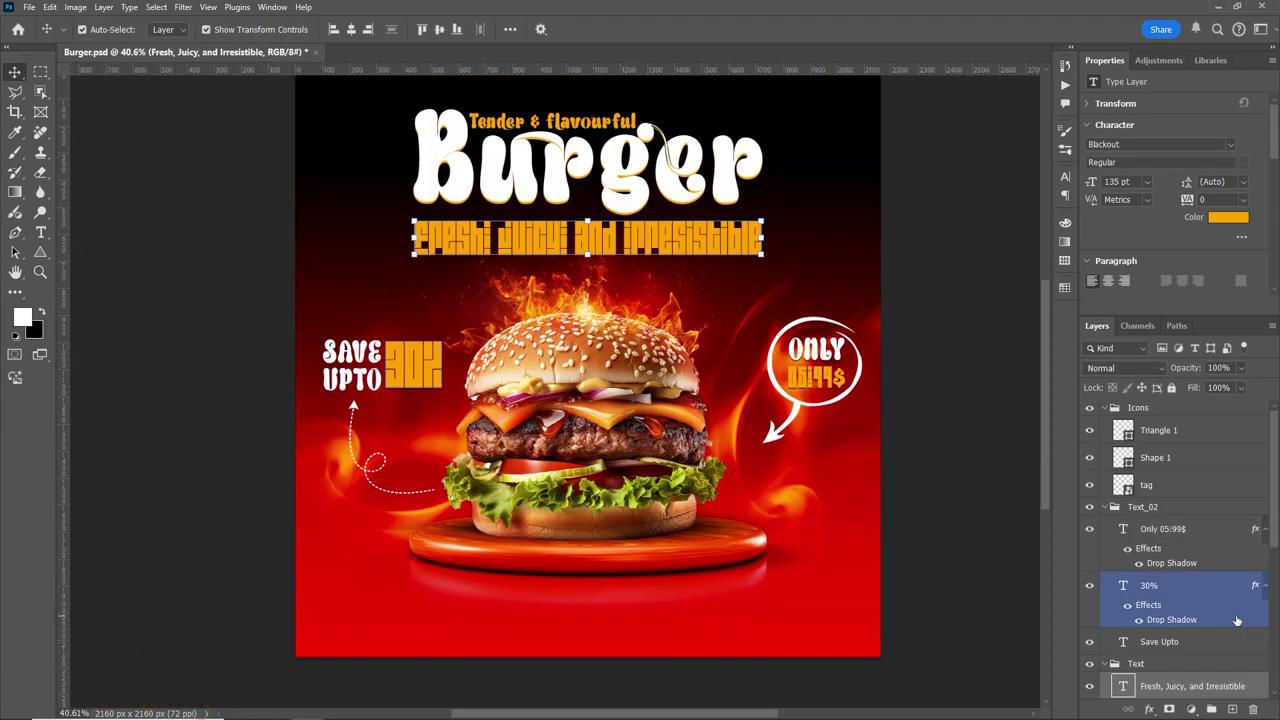
left_click(1248, 637)
double_click(1257, 638)
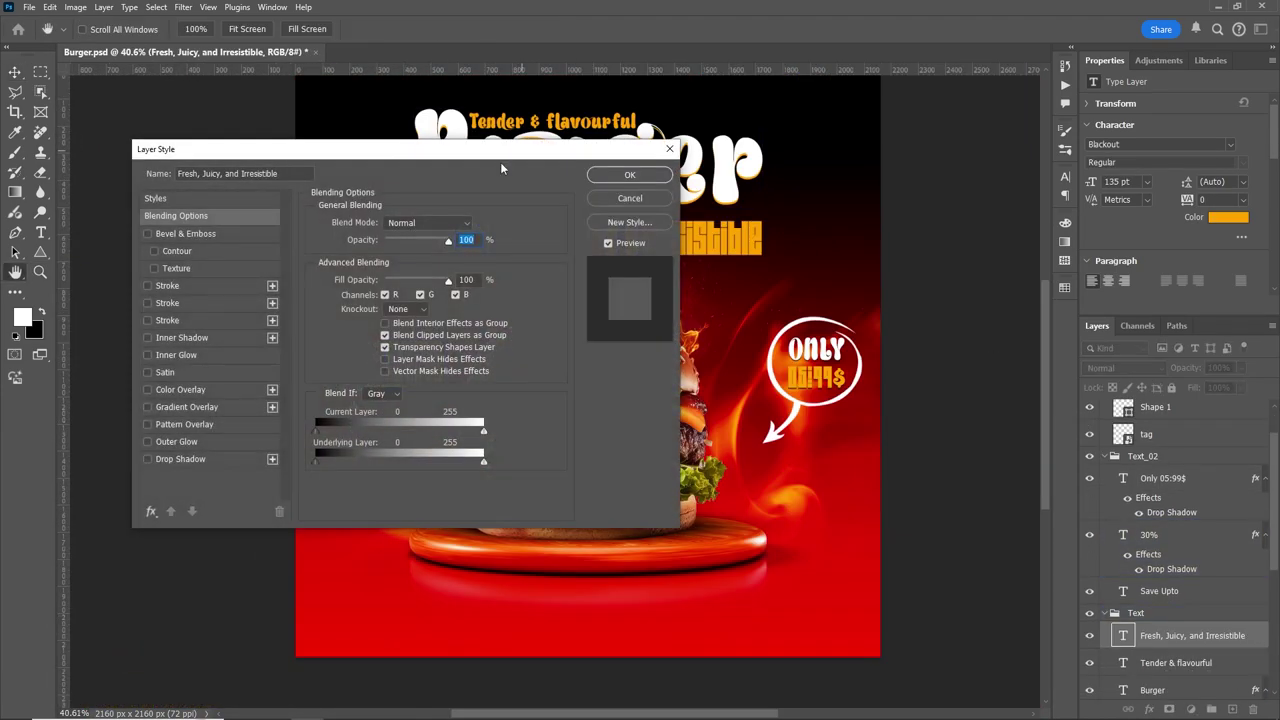
left_click(155, 461)
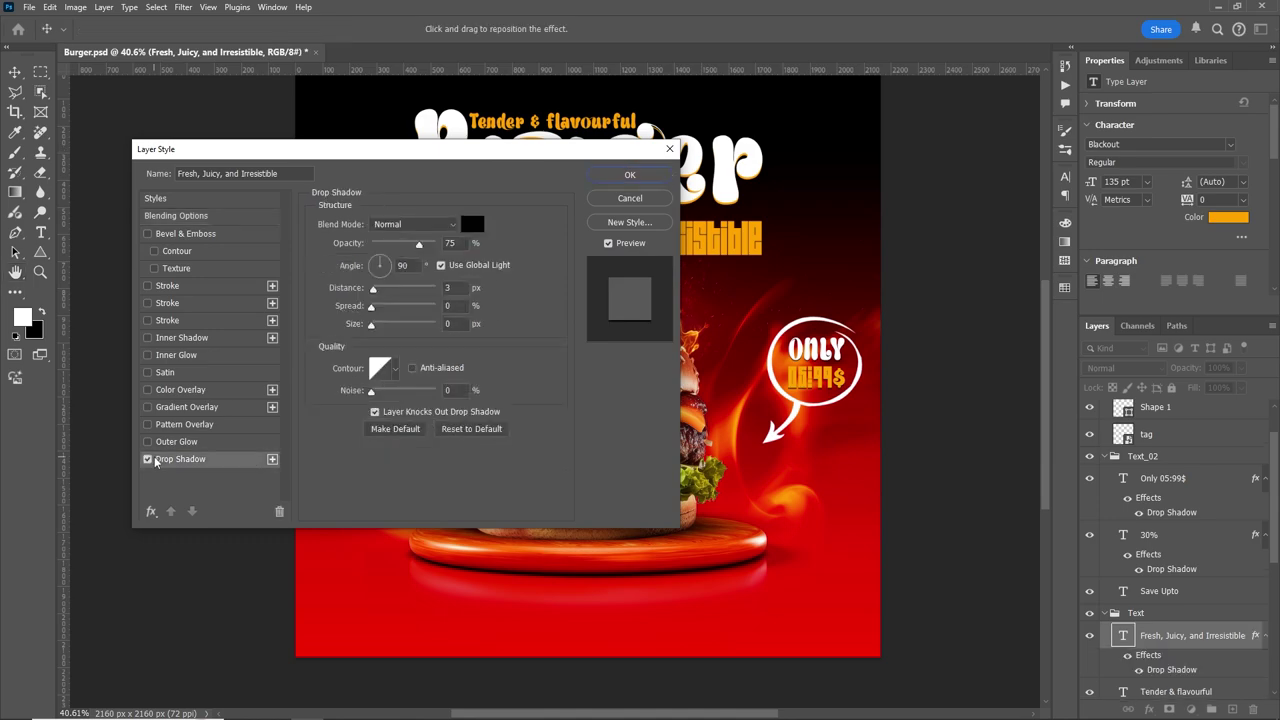
left_click(448, 288)
left_click(645, 178)
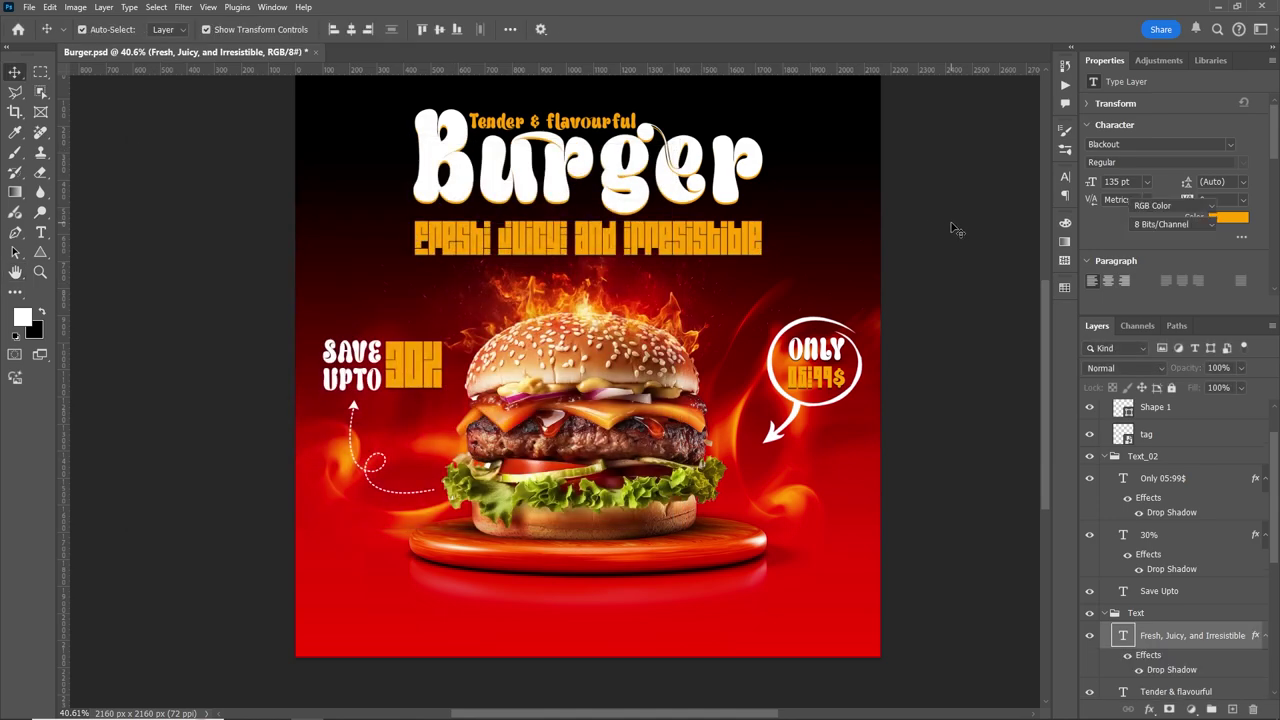
scroll(525, 115, "up", 3)
Step: Make the Tender & Flavourful tagline all caps at 52 pt
left_click(575, 130, "ctrl")
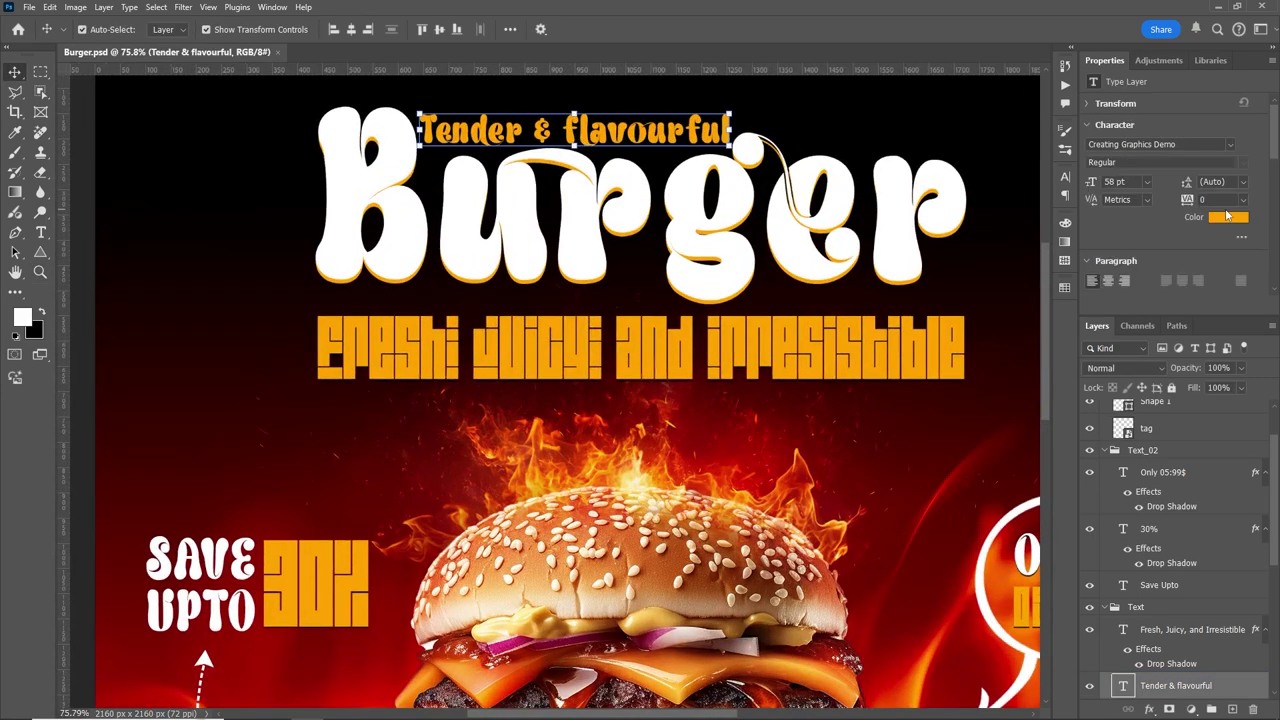
left_click_drag(1273, 158, 1273, 210)
left_click(1096, 223)
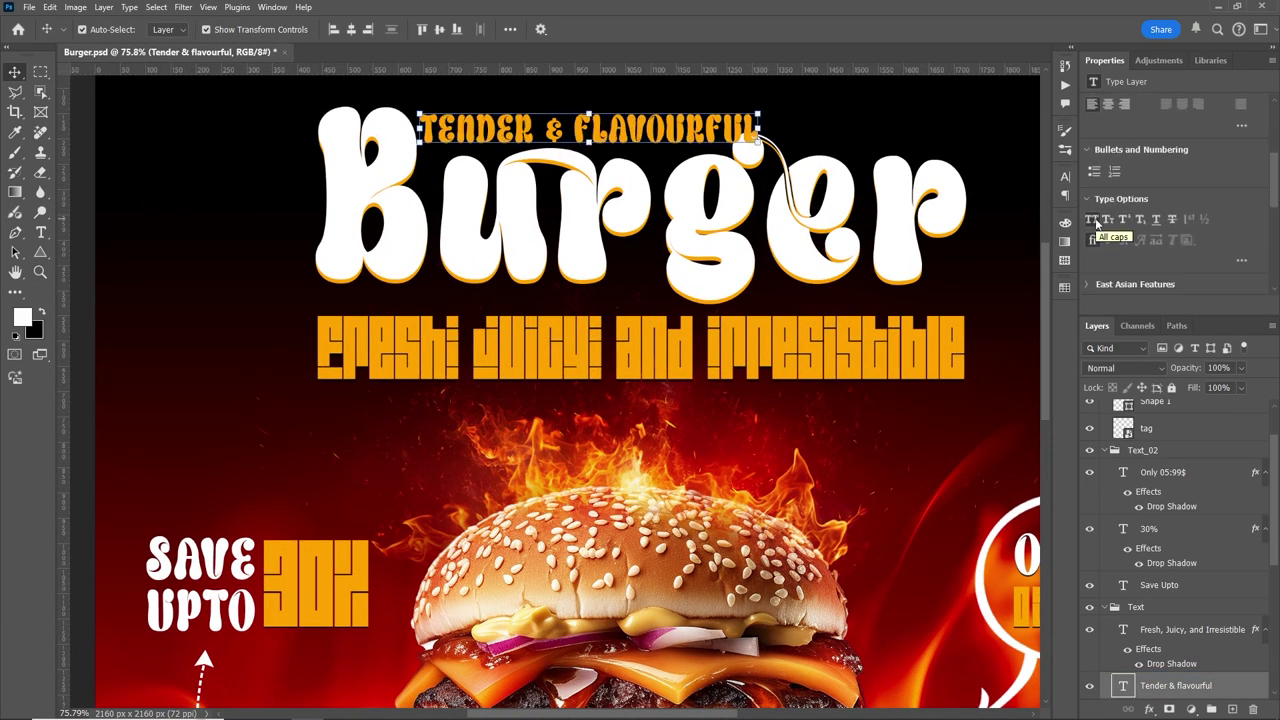
scroll(1130, 195, "up", 3)
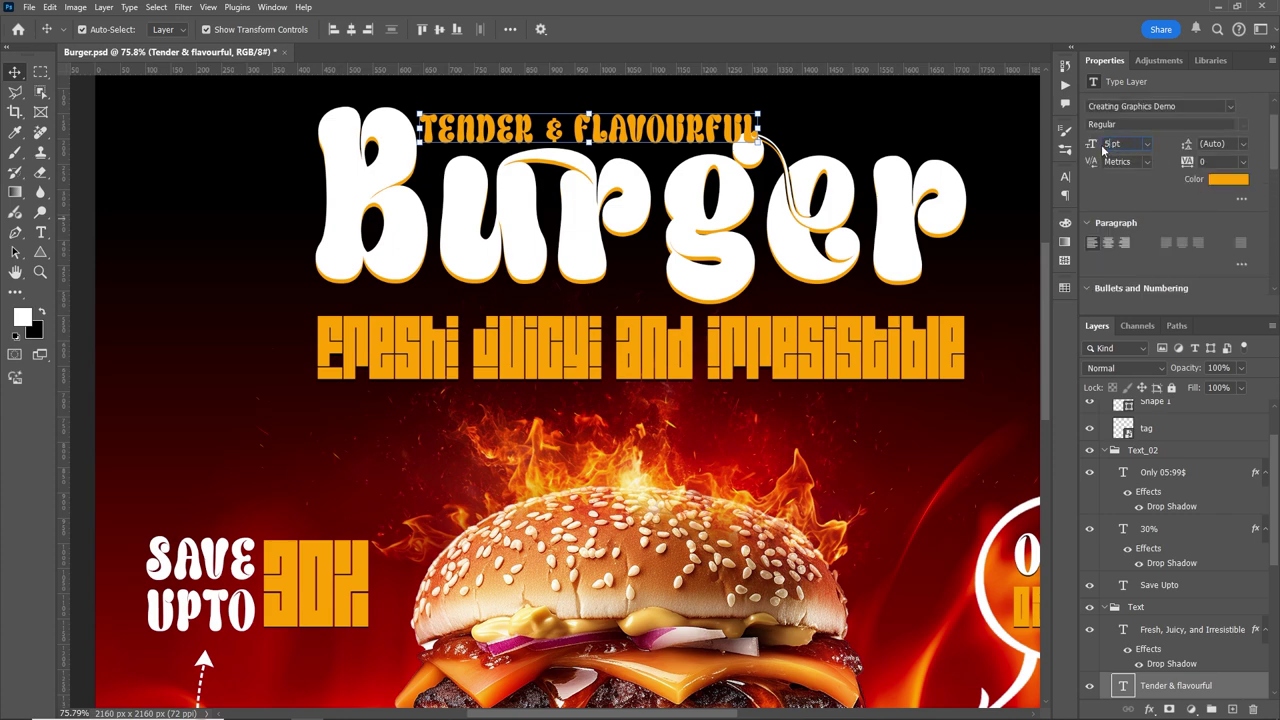
key("Return")
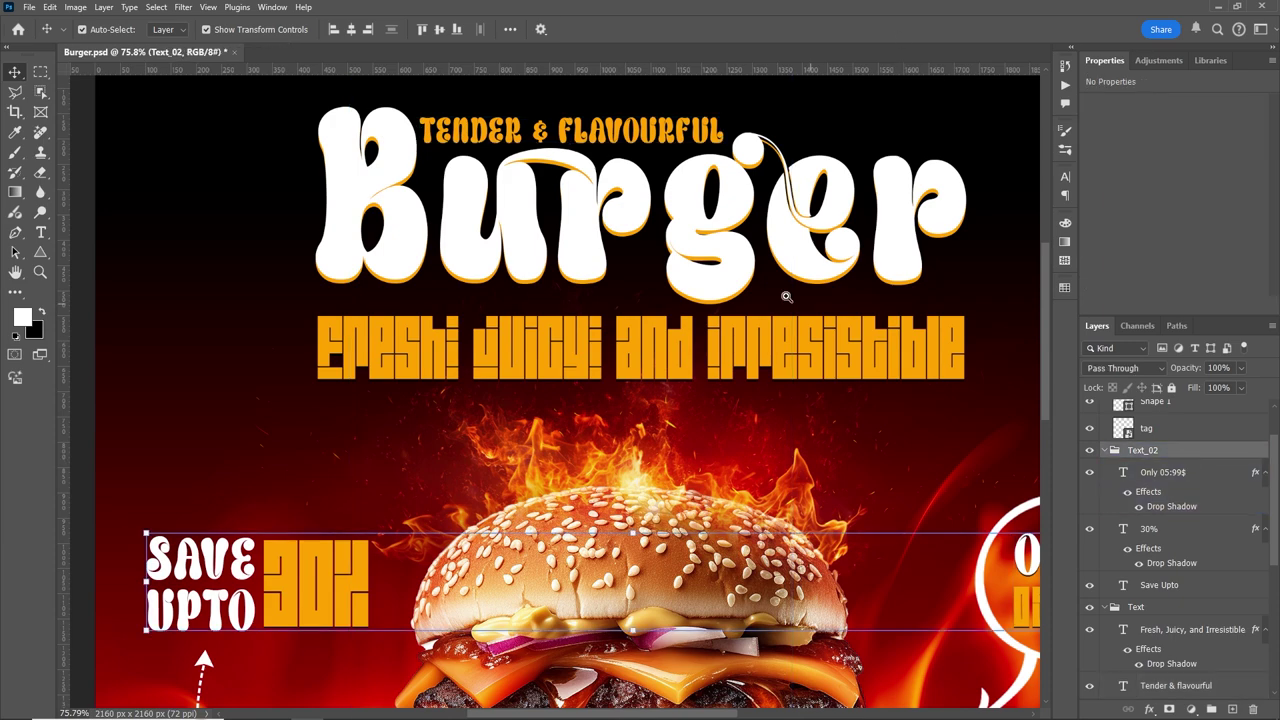
Step: Widen the Fresh, Juicy line's letter spacing to 10
key("ctrl+0")
double_click(1122, 630)
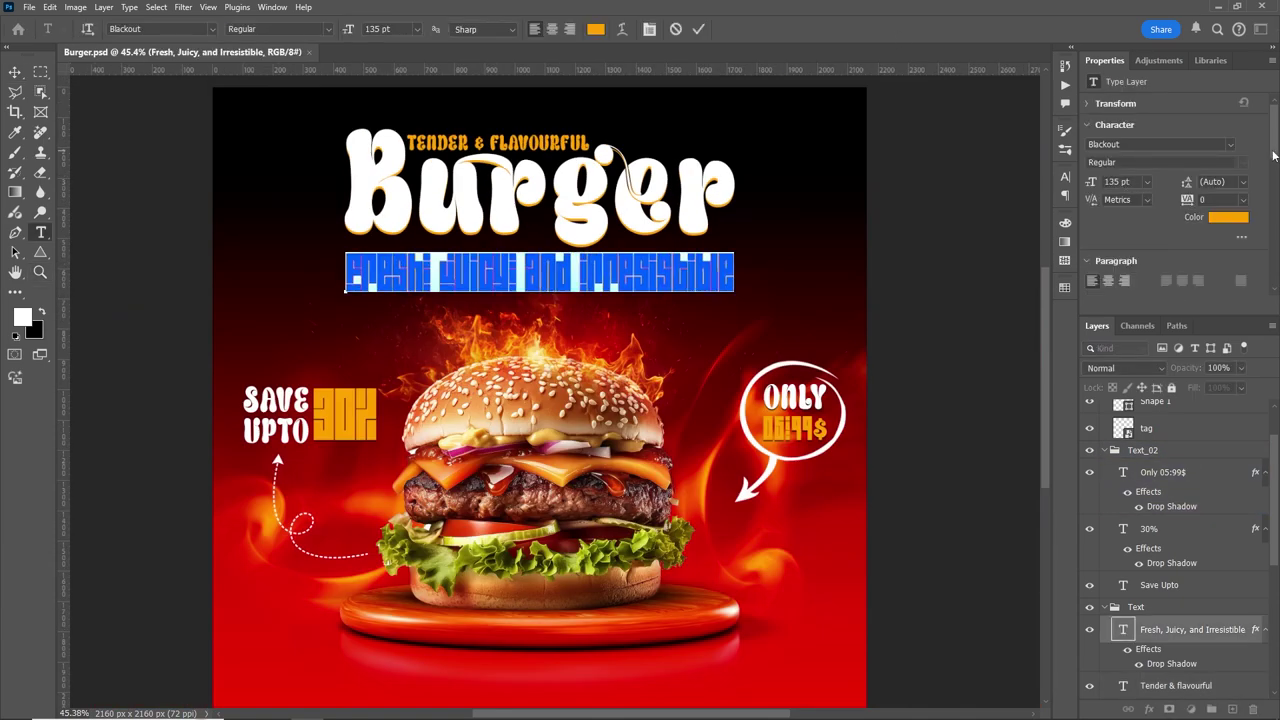
scroll(1273, 155, "down", 2)
left_click(1242, 161)
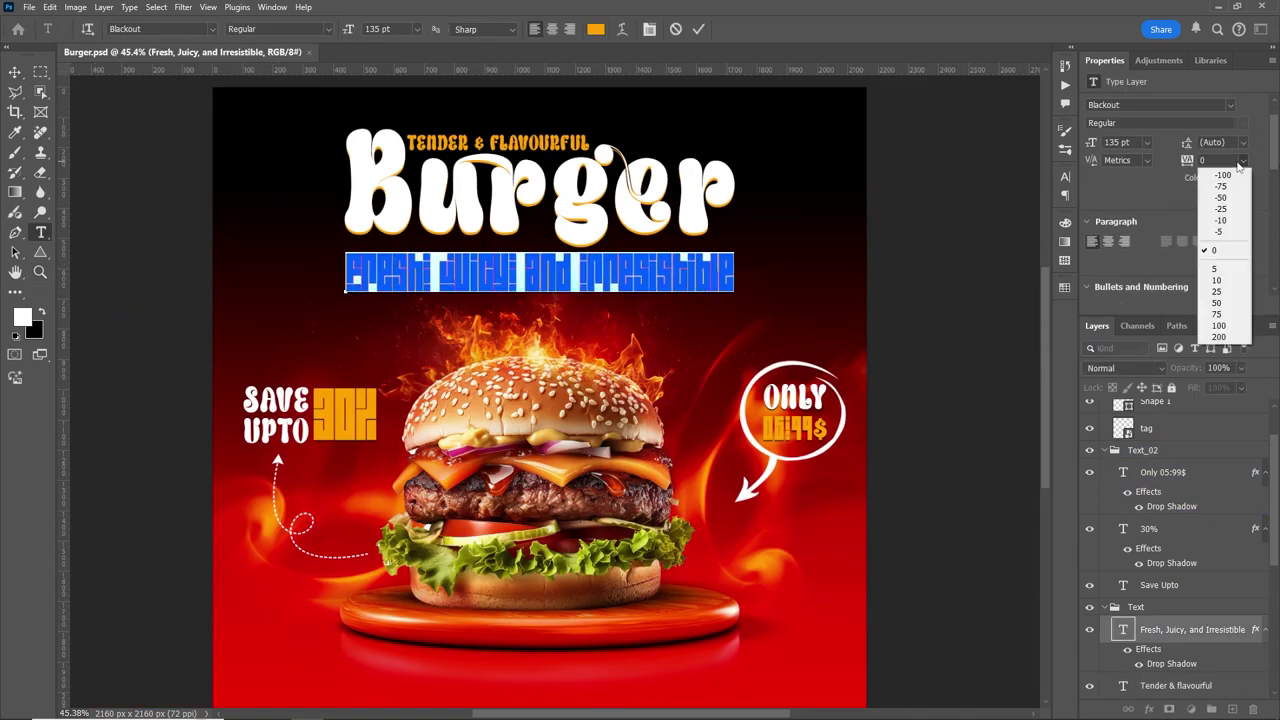
left_click(1217, 281)
left_click(699, 29)
Step: Collapse the Icons group and create a new empty layer group above it
key("z")
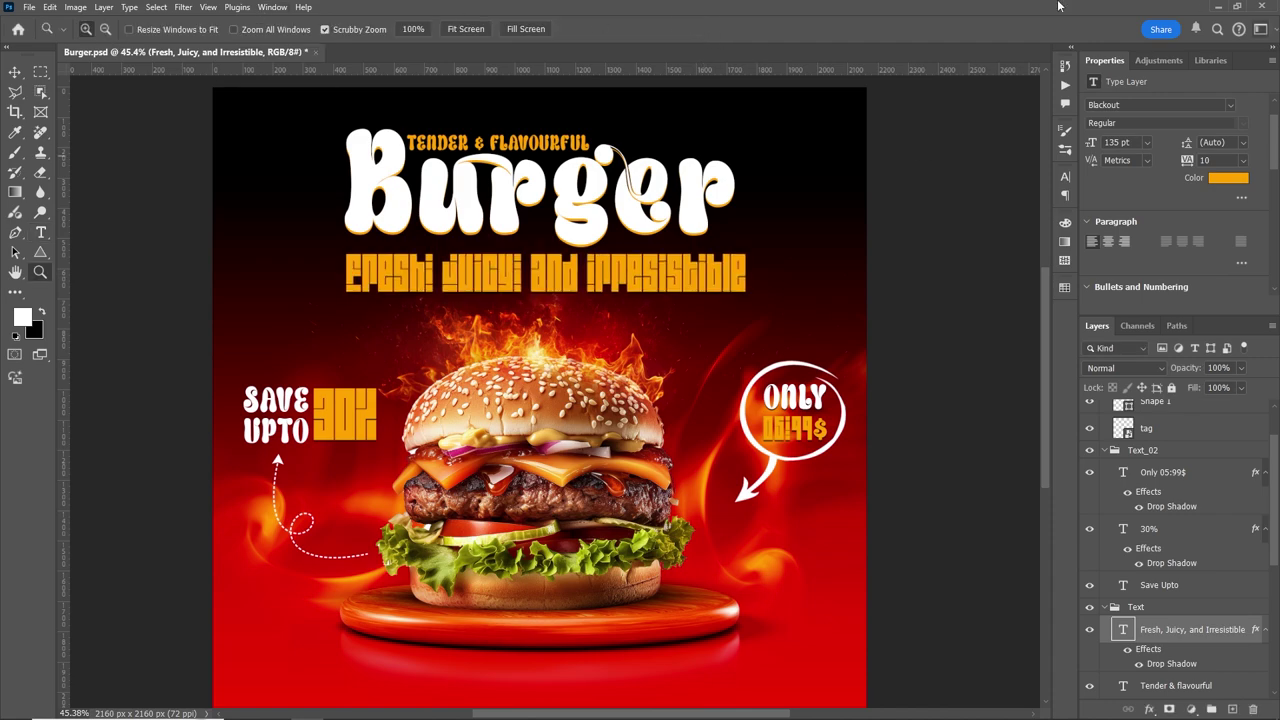
key("v")
key("ctrl+0")
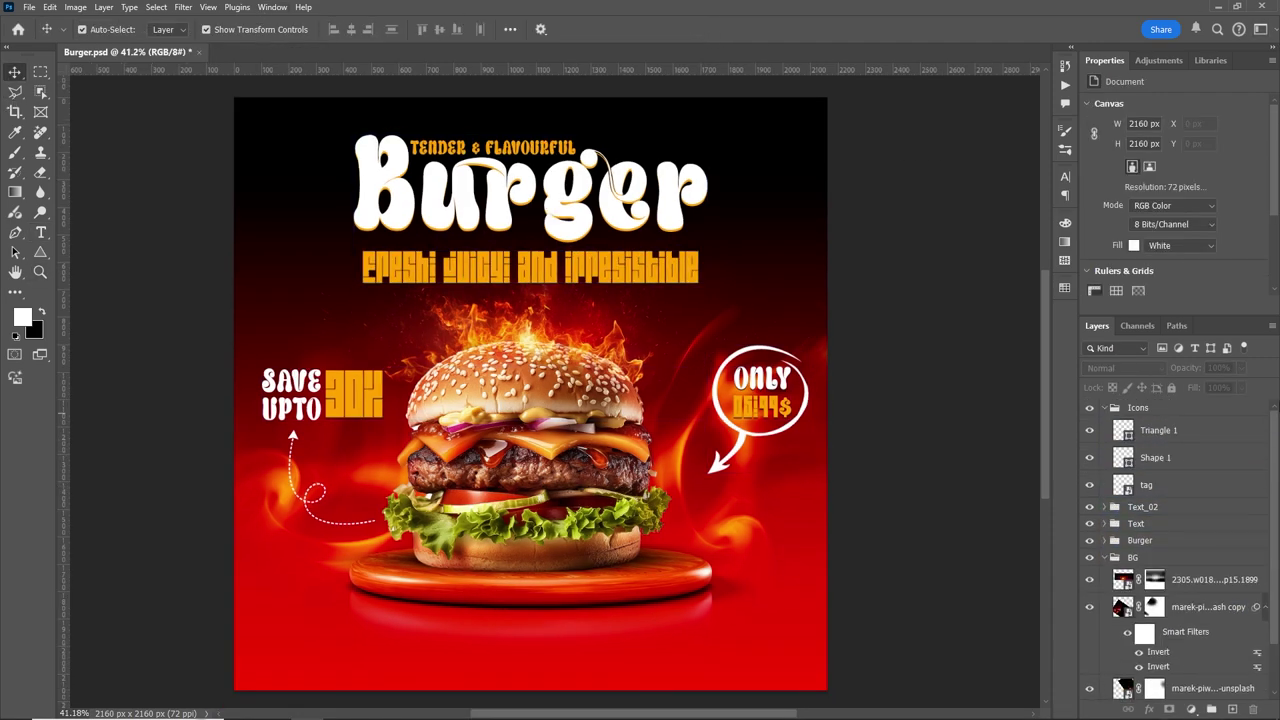
left_click(1113, 411)
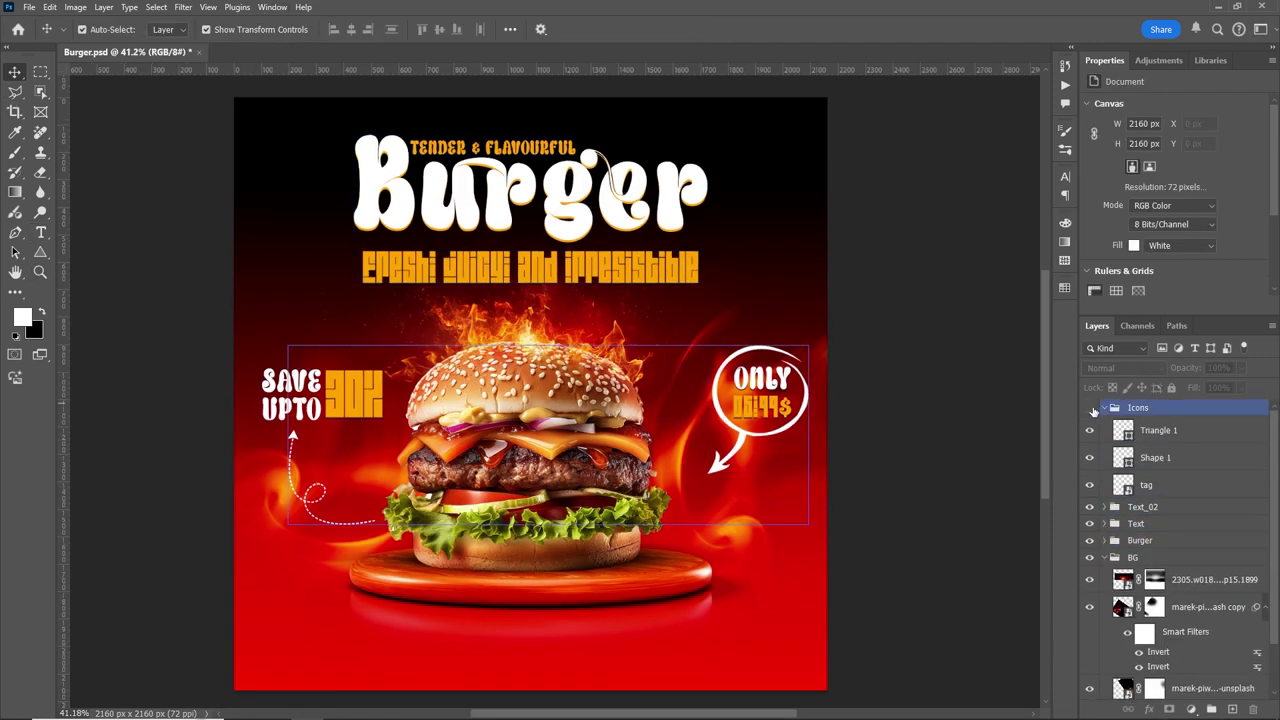
left_click(1091, 410)
left_click(1091, 410)
left_click(1104, 408)
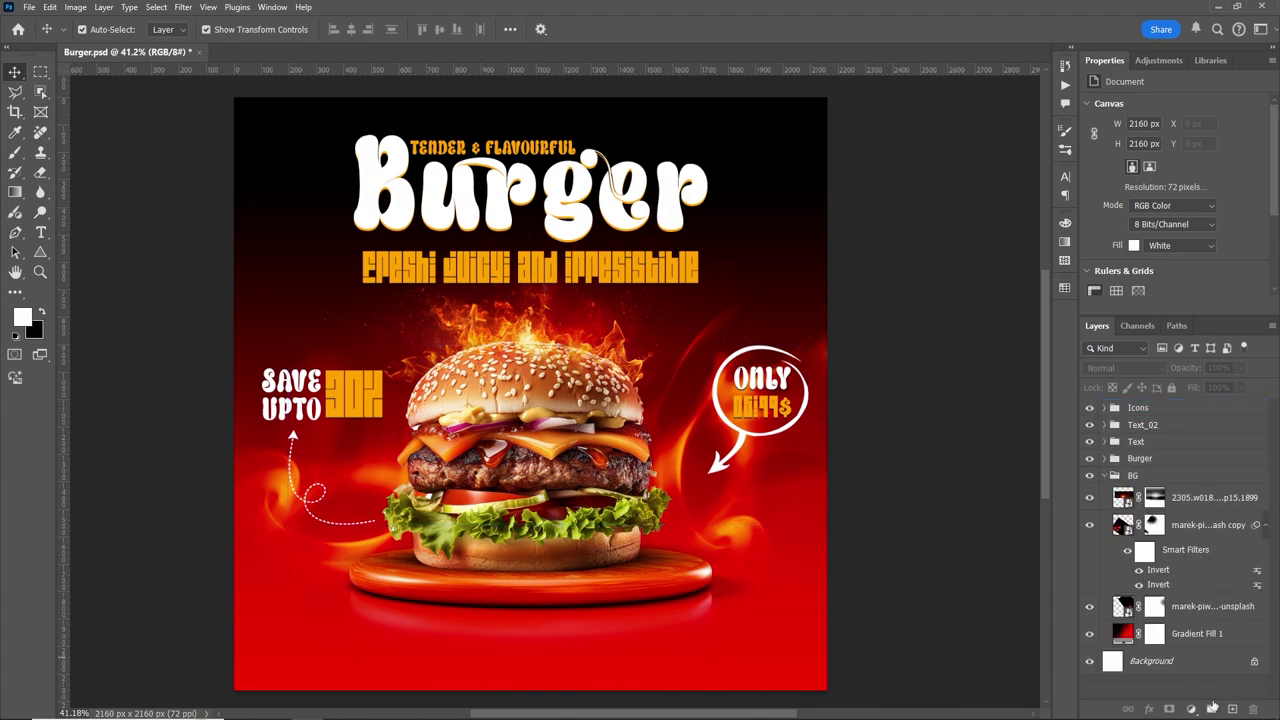
left_click(1211, 709)
double_click(1144, 407)
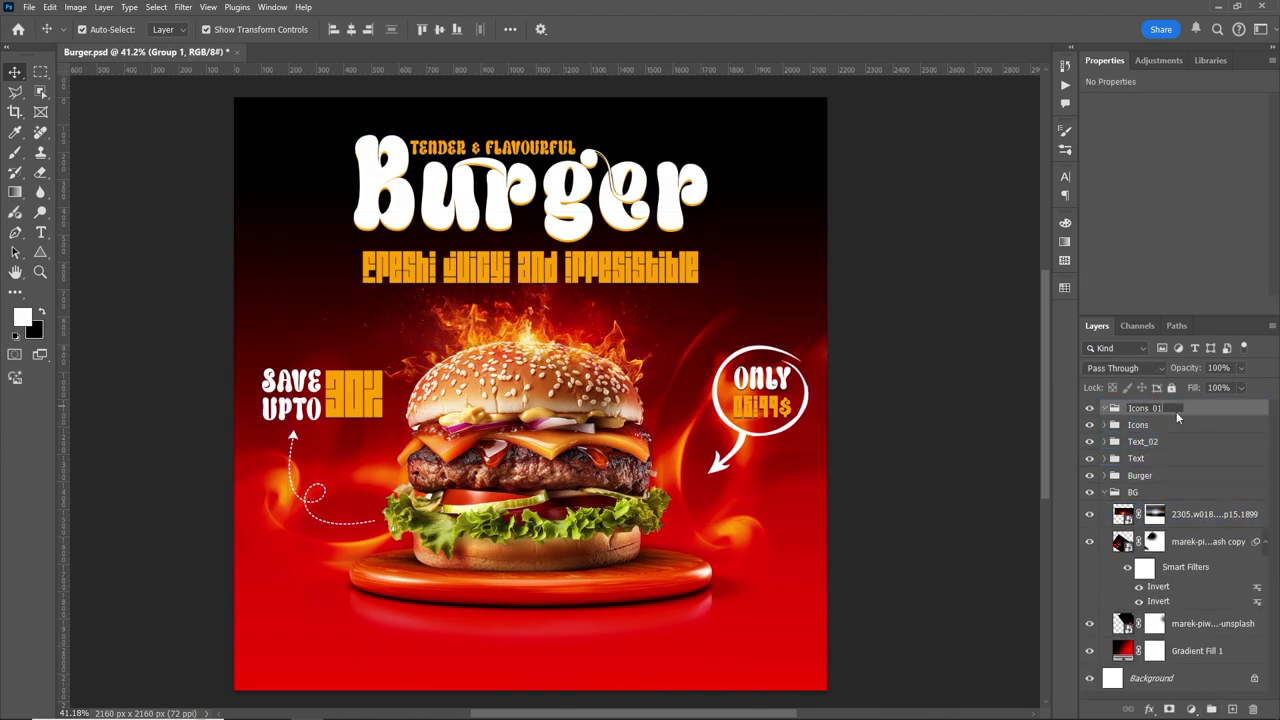
Step: Rename the new group to Icons_bottom
type("om")
key("Return")
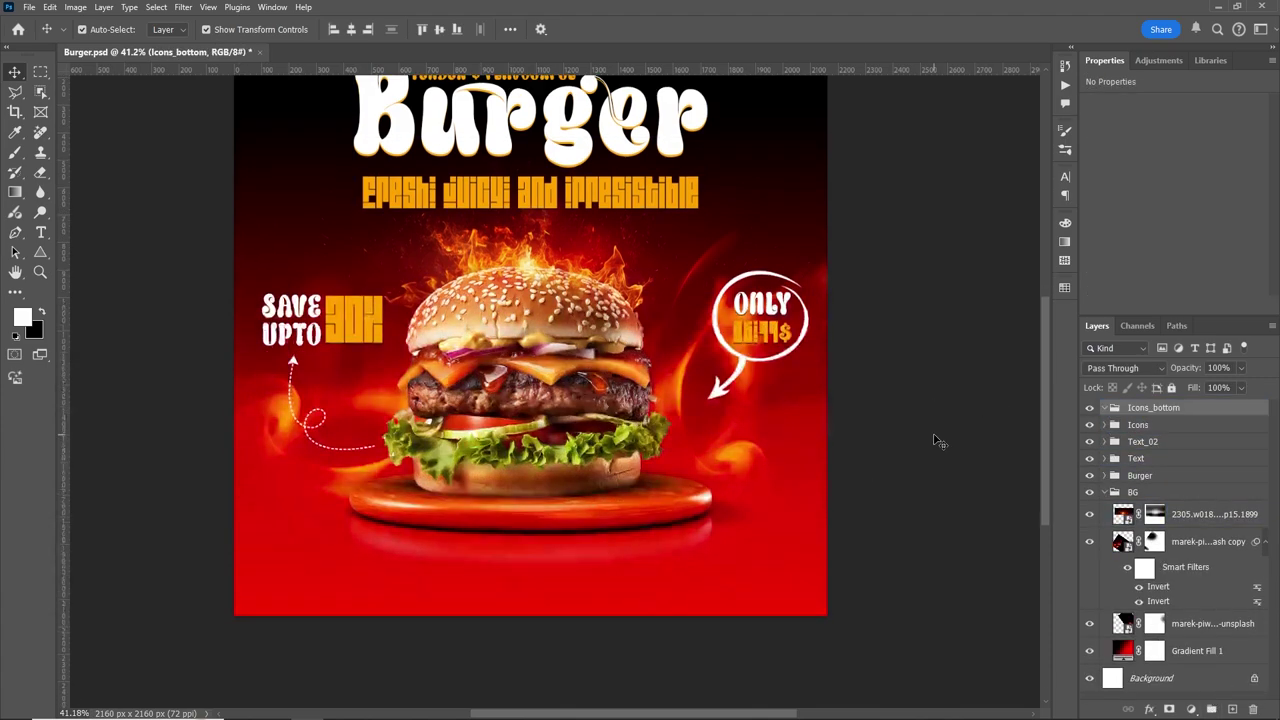
scroll(543, 565, "up", 3)
Step: Draw a chat-bubble custom shape near the poster's bottom-left corner
right_click(40, 252)
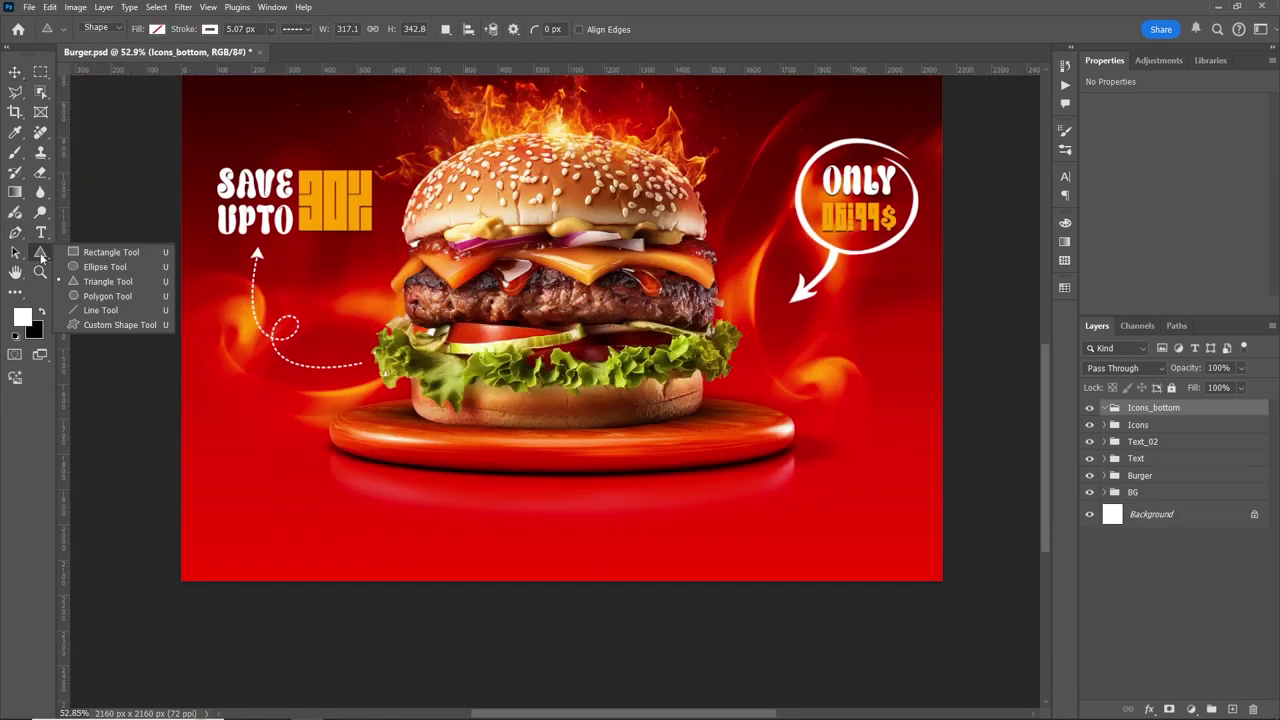
left_click(96, 328)
left_click(576, 30)
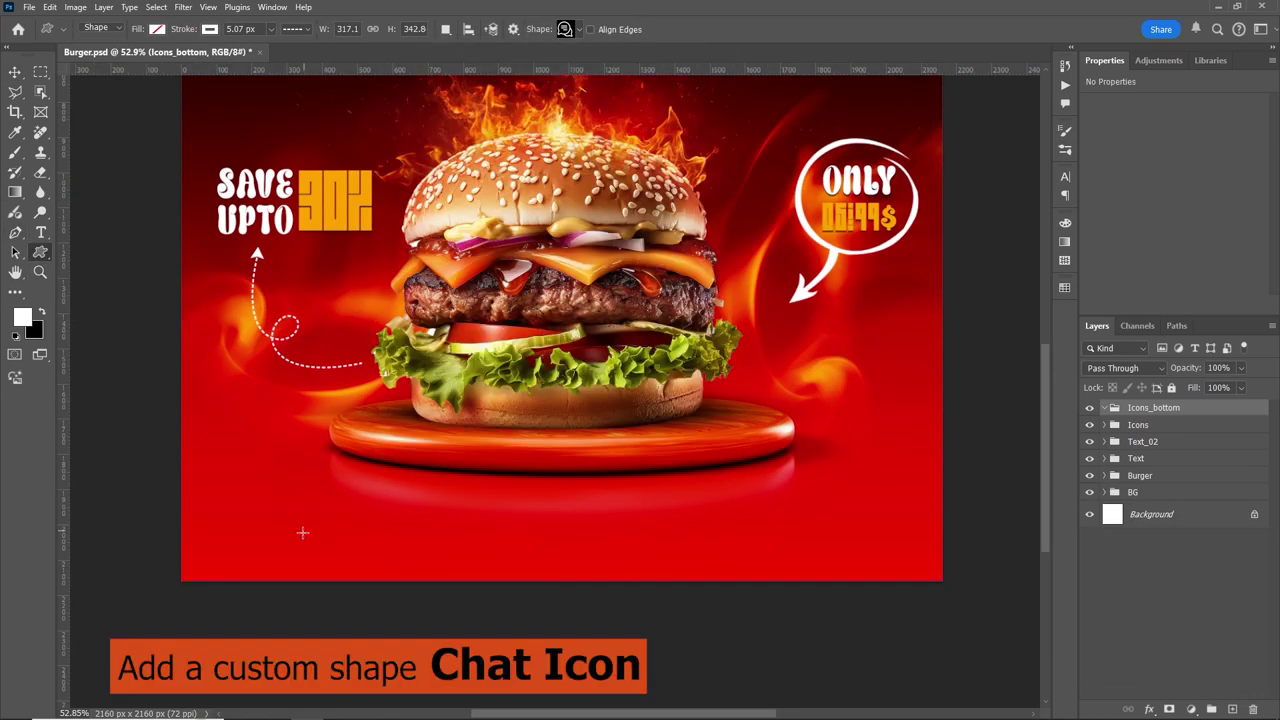
left_click_drag(300, 530, 335, 565)
scroll(330, 560, "down", 2)
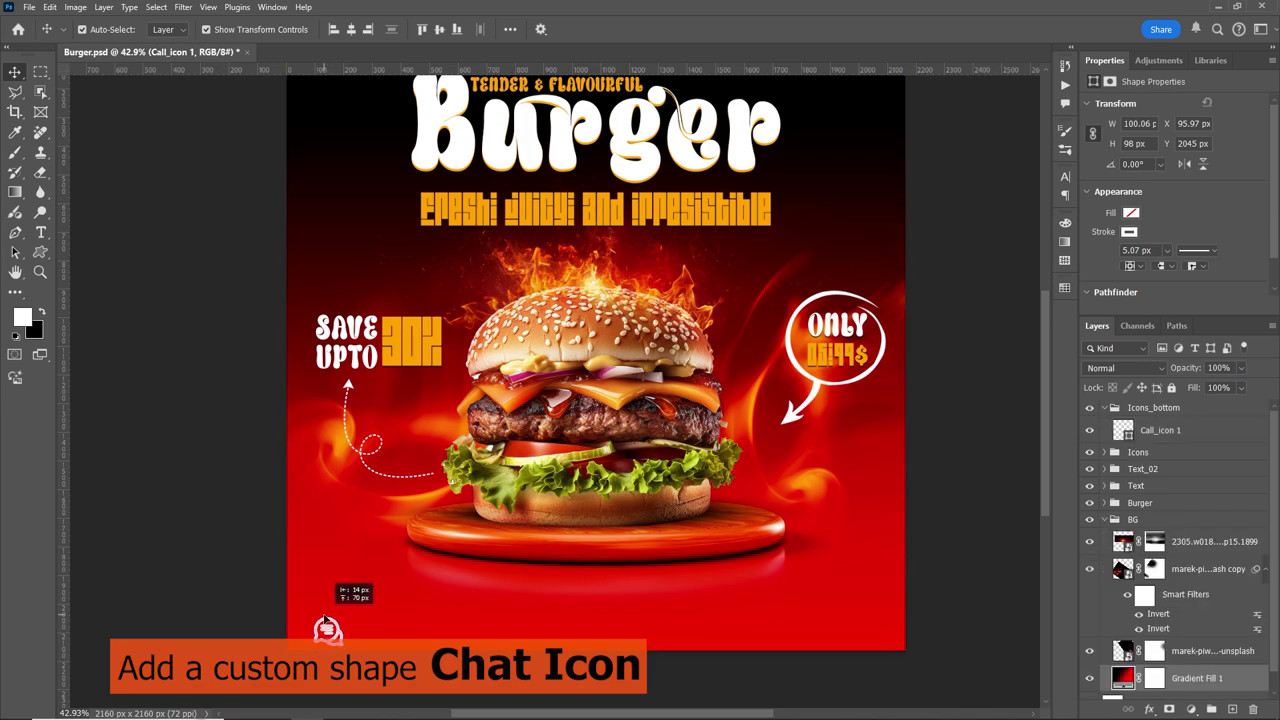
key("z")
left_click_drag(327, 630, 420, 600)
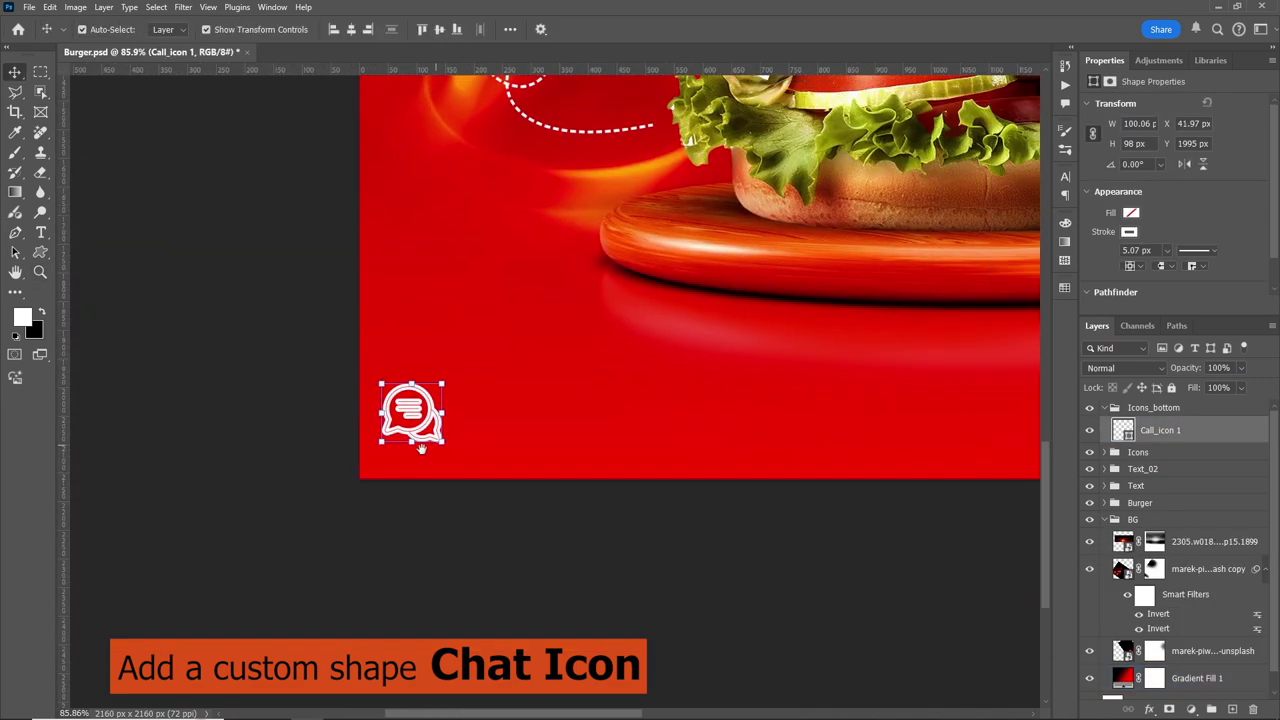
key("v")
Step: Thin the chat icon's outline to 3.15 px and make it orange
left_click_drag(1163, 257, 1150, 265)
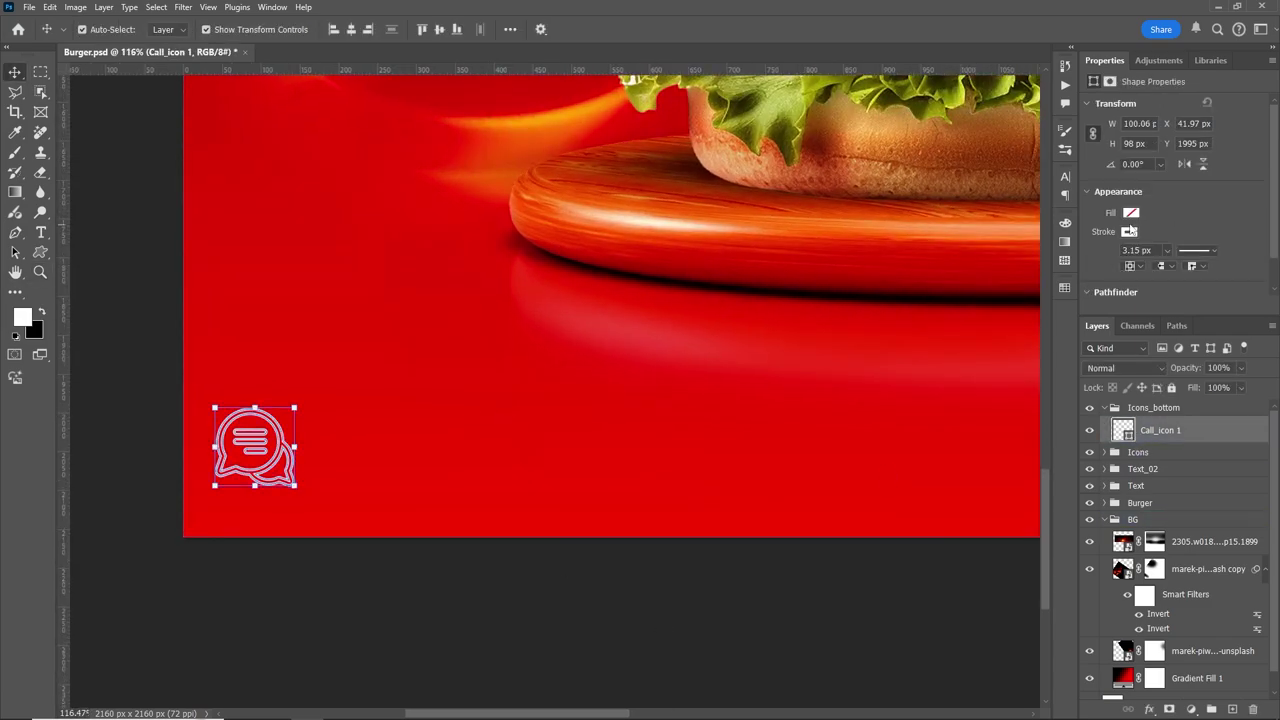
left_click(1129, 231)
left_click(1120, 305)
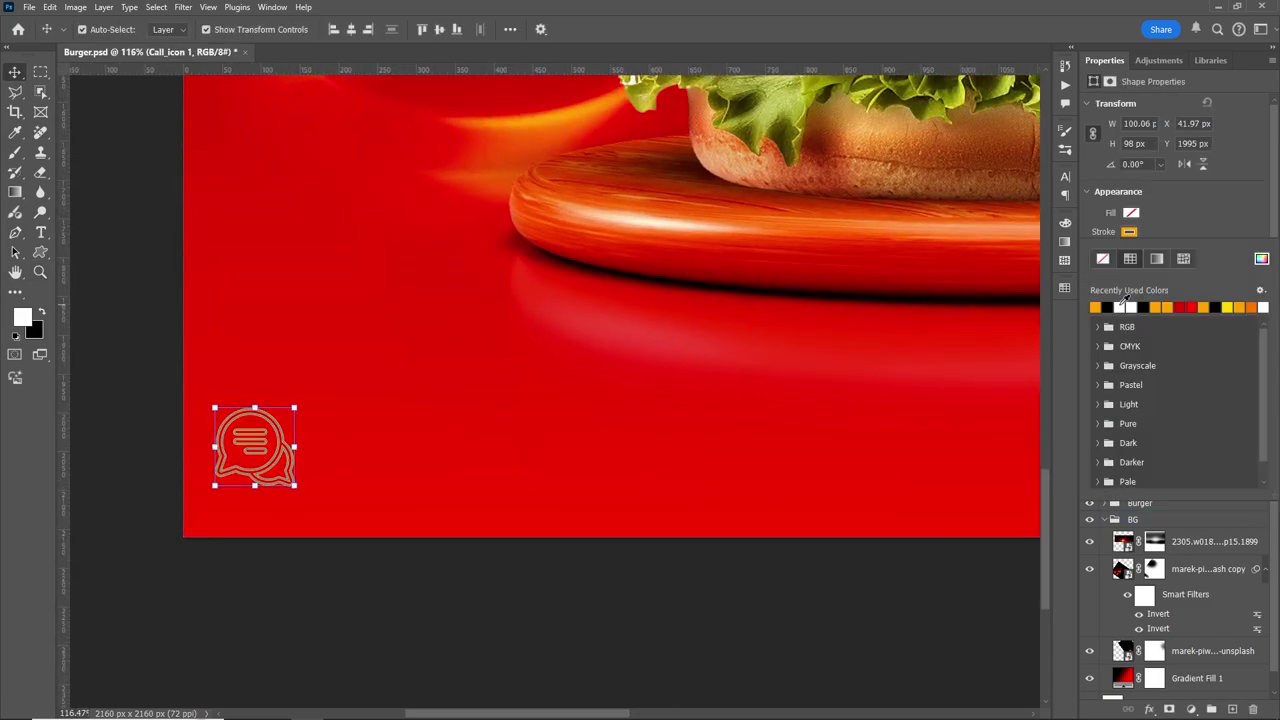
left_click(705, 643)
Step: Fill the chat icon orange and set its outline to none
key("z")
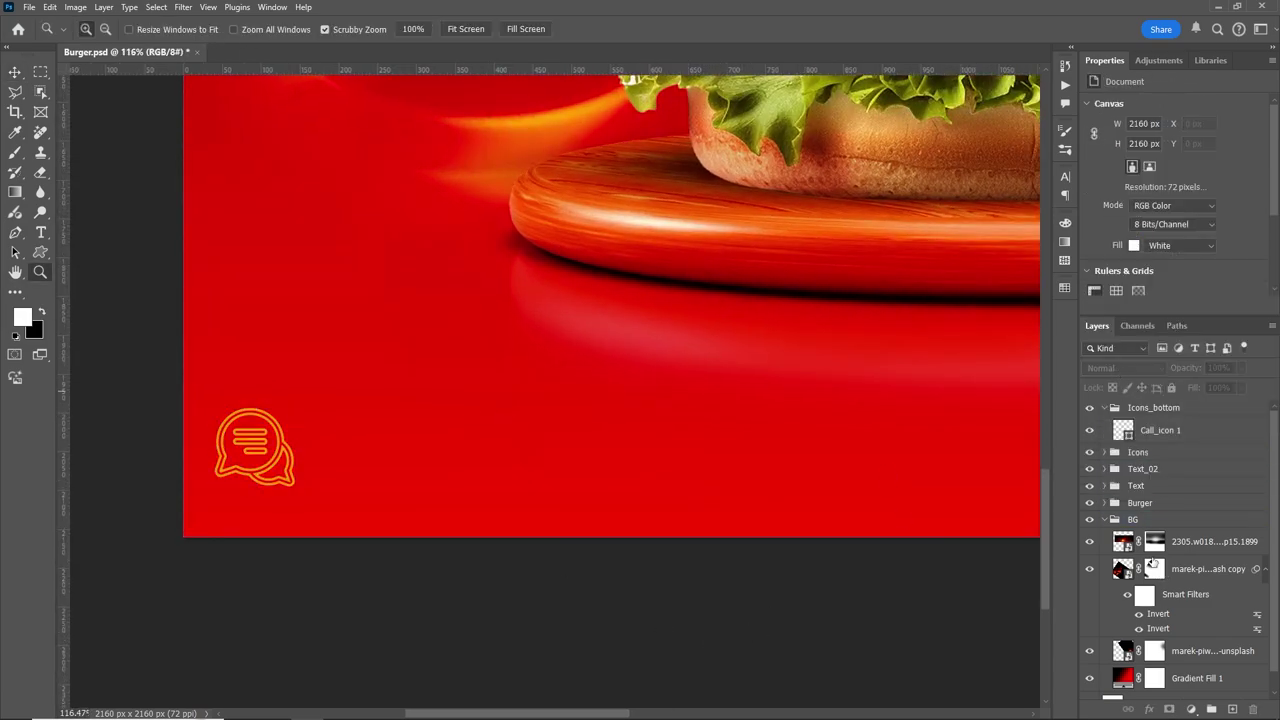
left_click(1145, 436)
left_click(1130, 214)
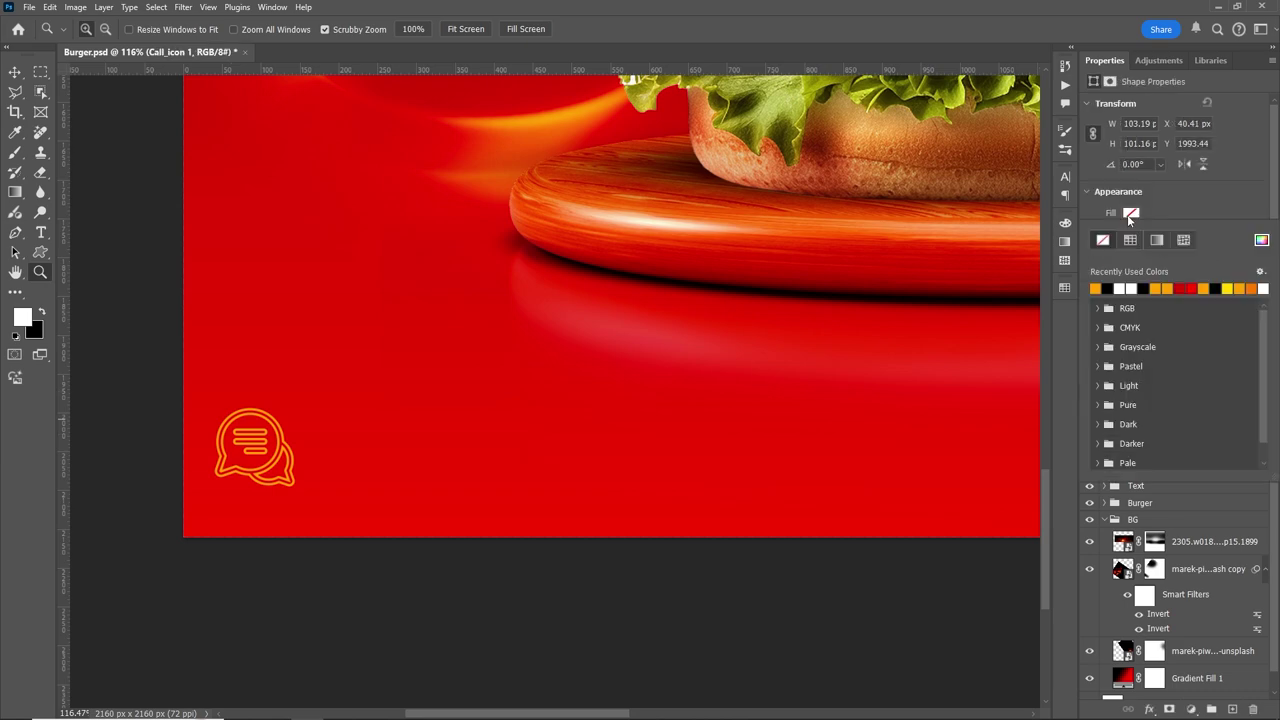
left_click(1096, 288)
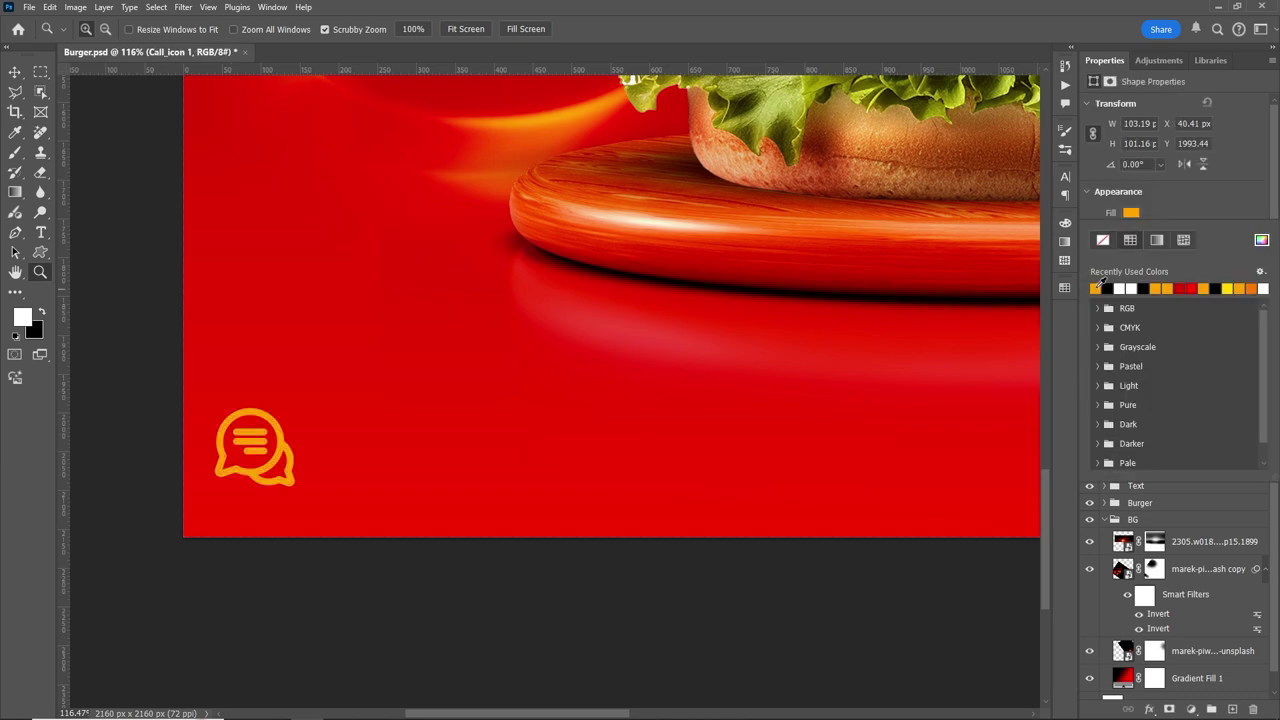
left_click(1178, 214)
left_click(1129, 231)
left_click(1102, 259)
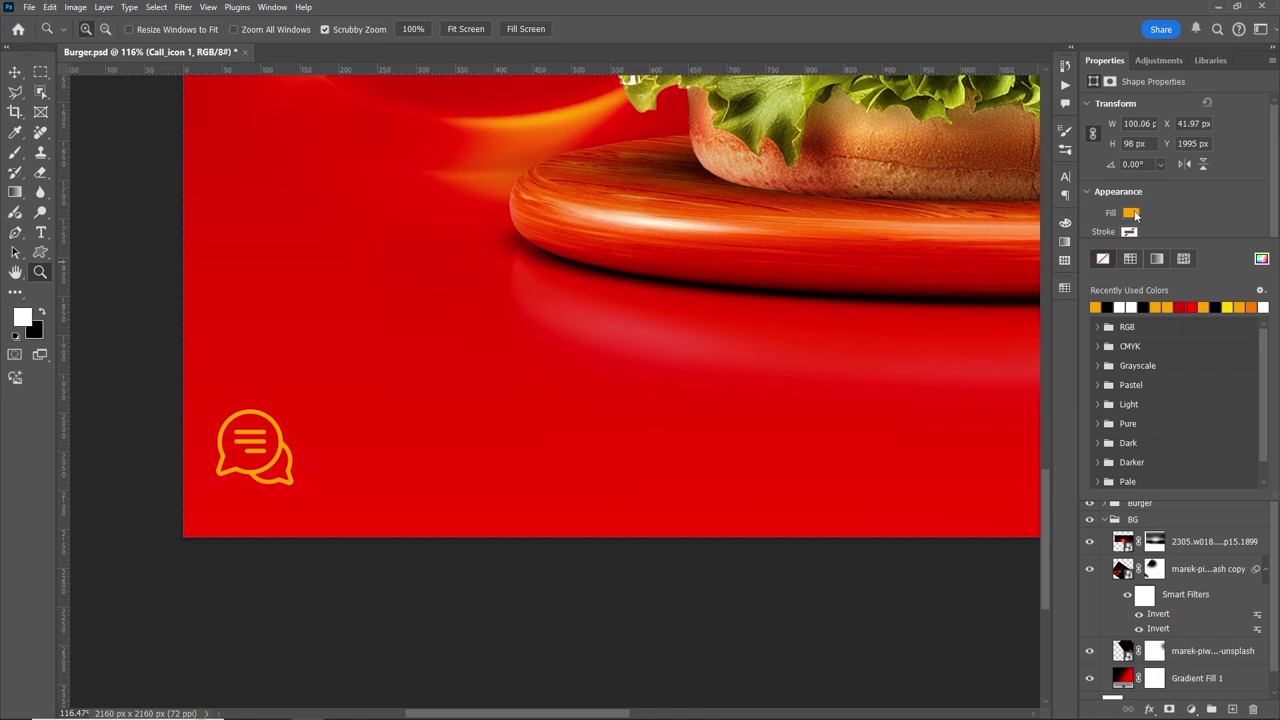
scroll(600, 350, "down", 5)
Step: Place a 100x83 px delivery custom shape near the poster's bottom-right
key("a")
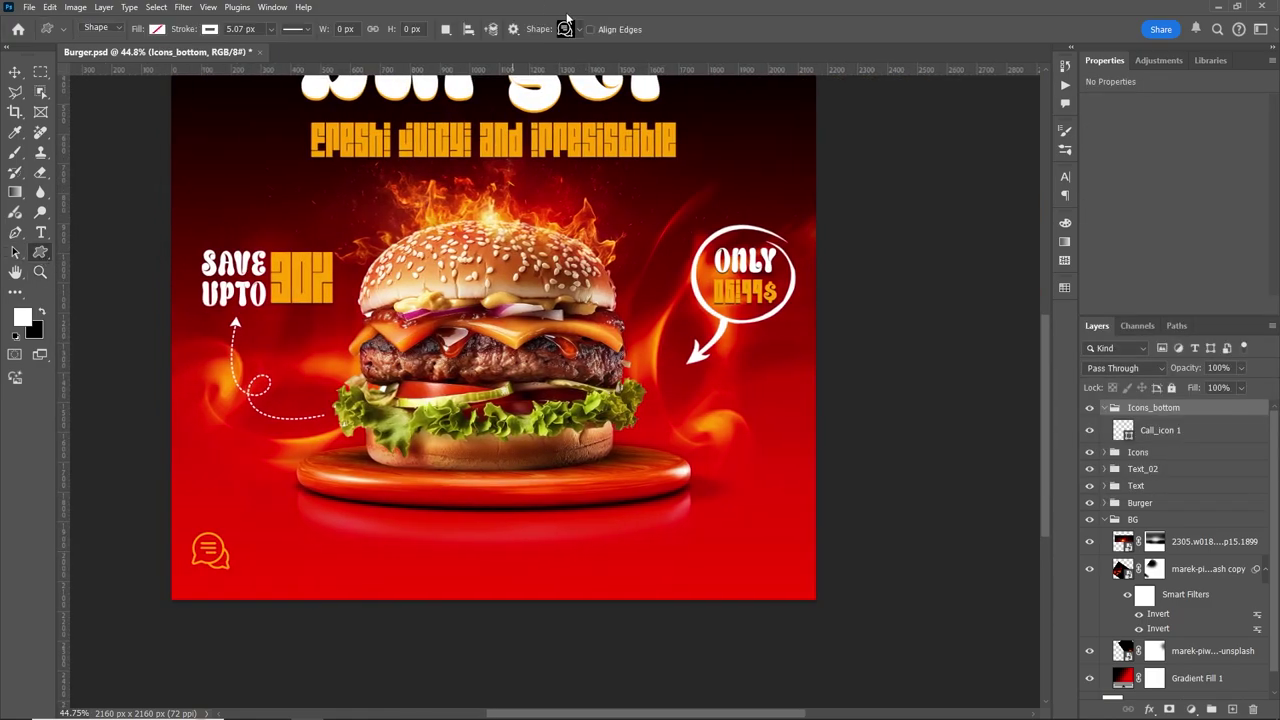
left_click(566, 28)
left_click(682, 38)
left_click(729, 566)
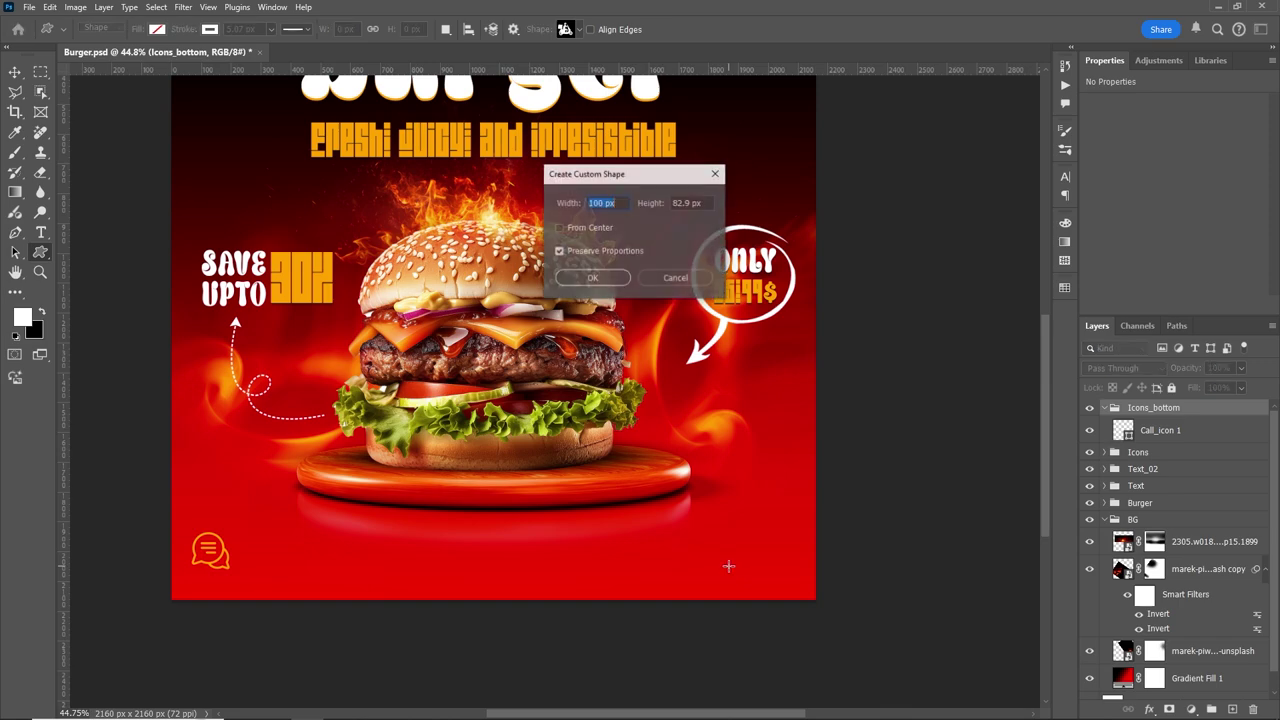
left_click(595, 278)
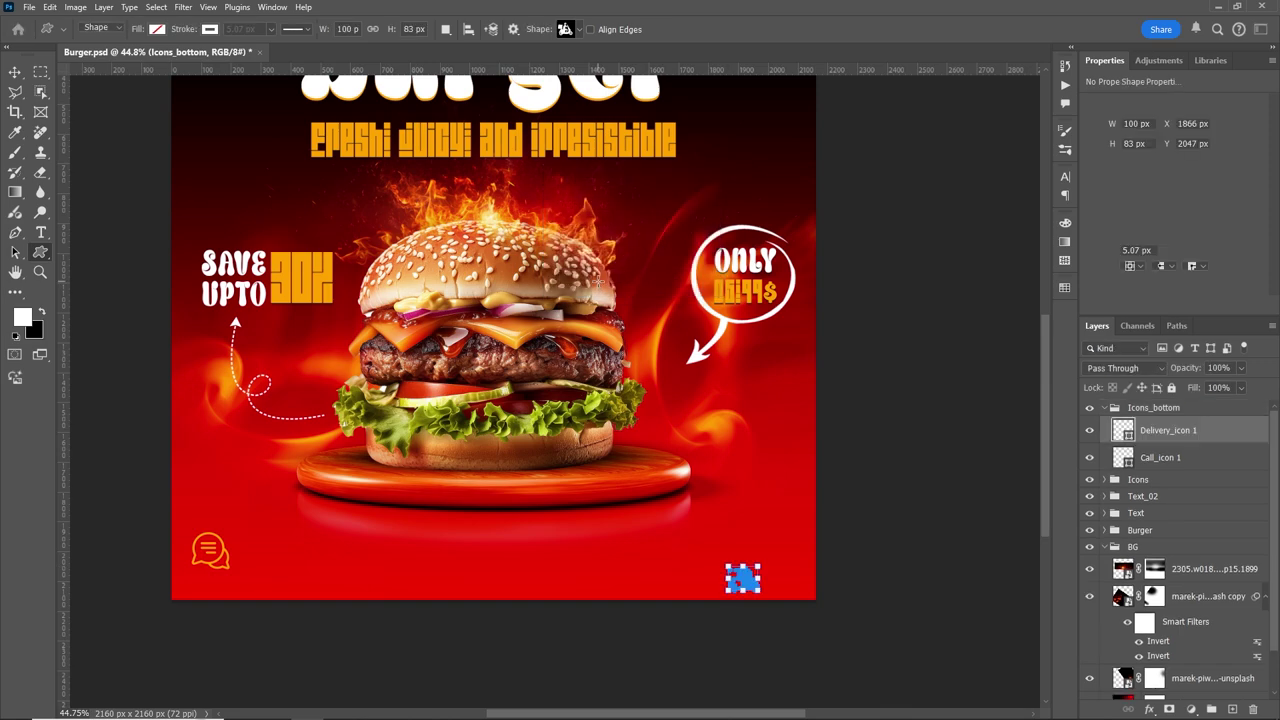
Step: Bottom-align the delivery and chat icons and nudge both upward
left_click(16, 74)
left_click(1186, 458, "shift")
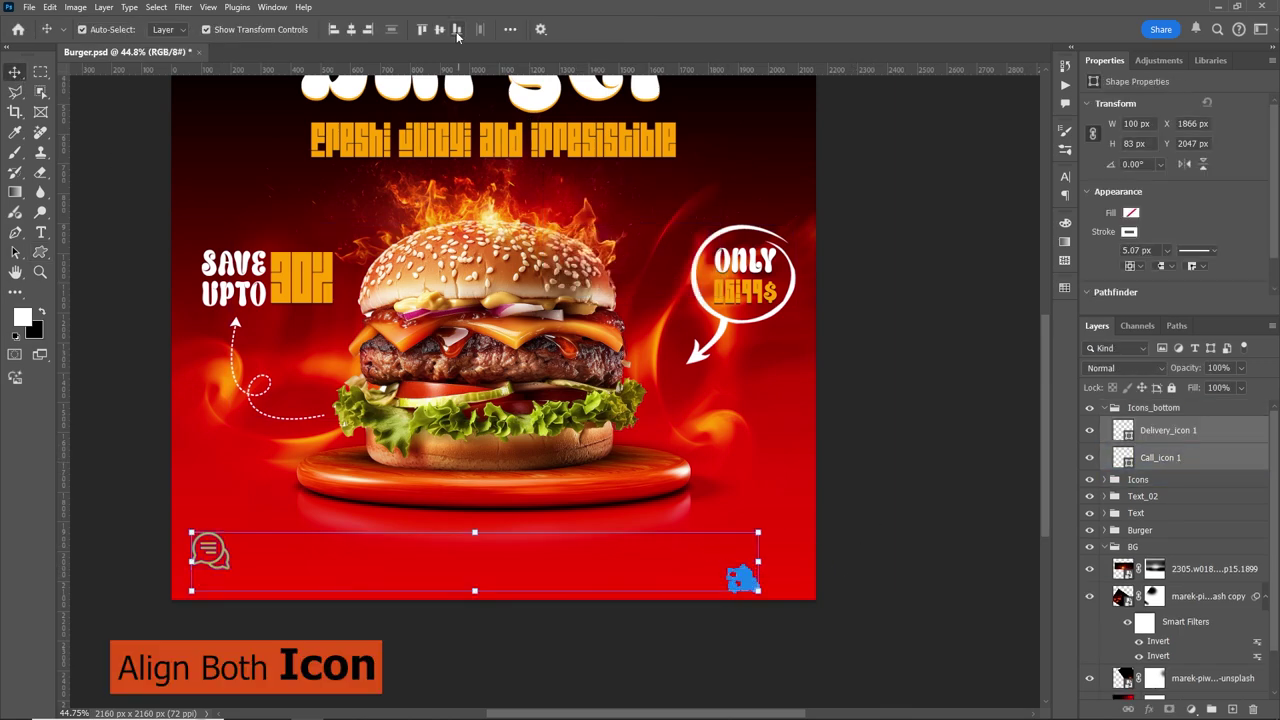
left_click(457, 30)
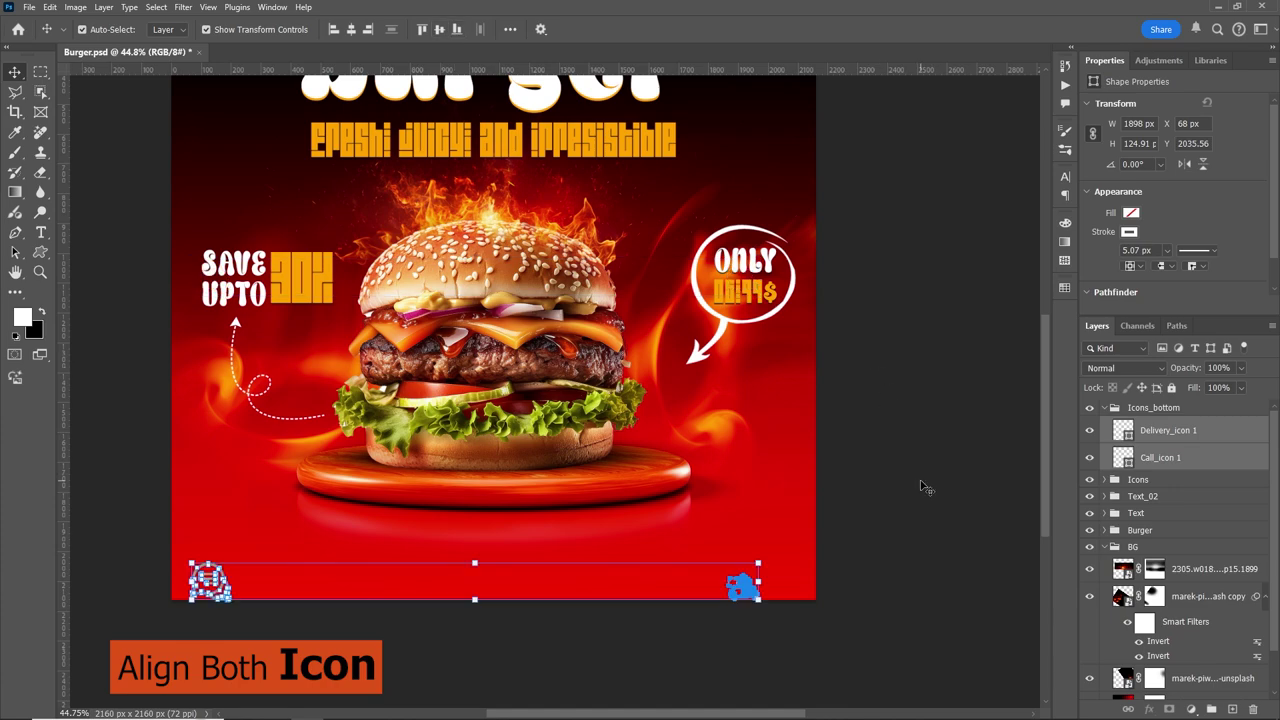
key("Up")
key("Up")
key("Up")
key("Up")
key("Up")
key("Up")
key("Up")
key("Up")
key("Up")
key("Up")
key("Up")
key("Up")
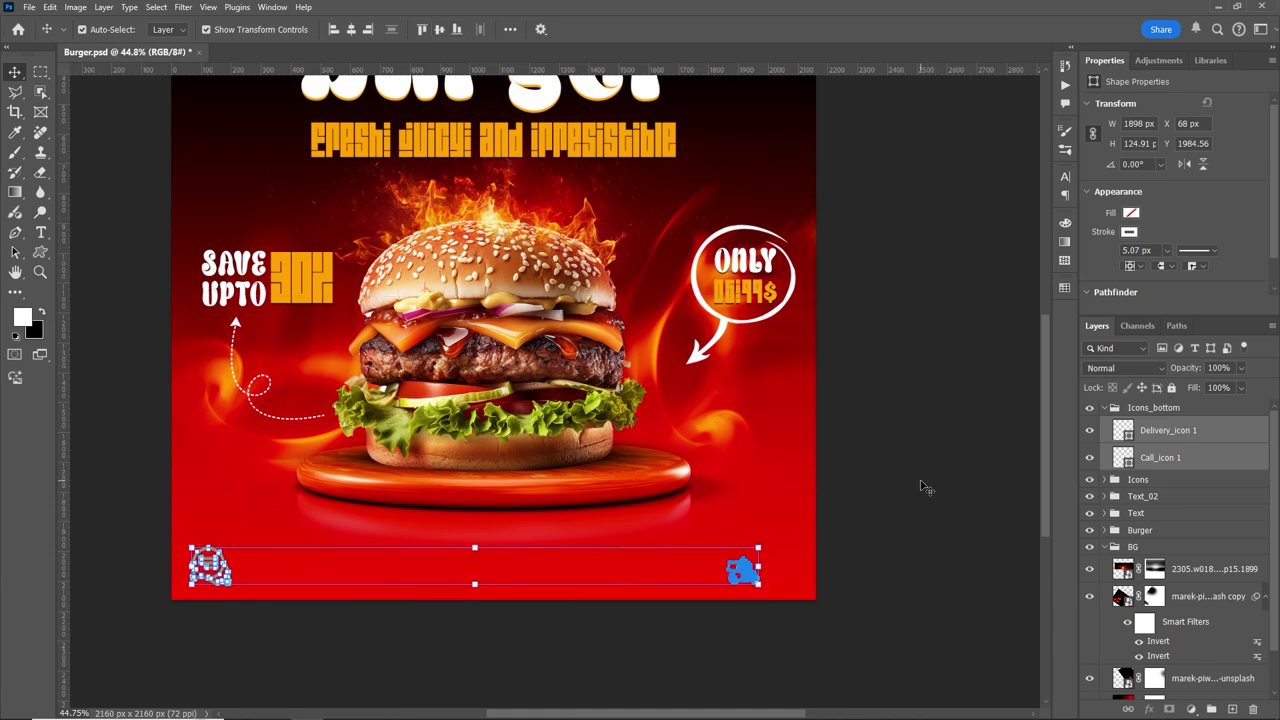
Step: Fill the delivery icon orange and remove its white outline
left_click(925, 487)
scroll(752, 576, "up", 5)
left_click(1180, 438)
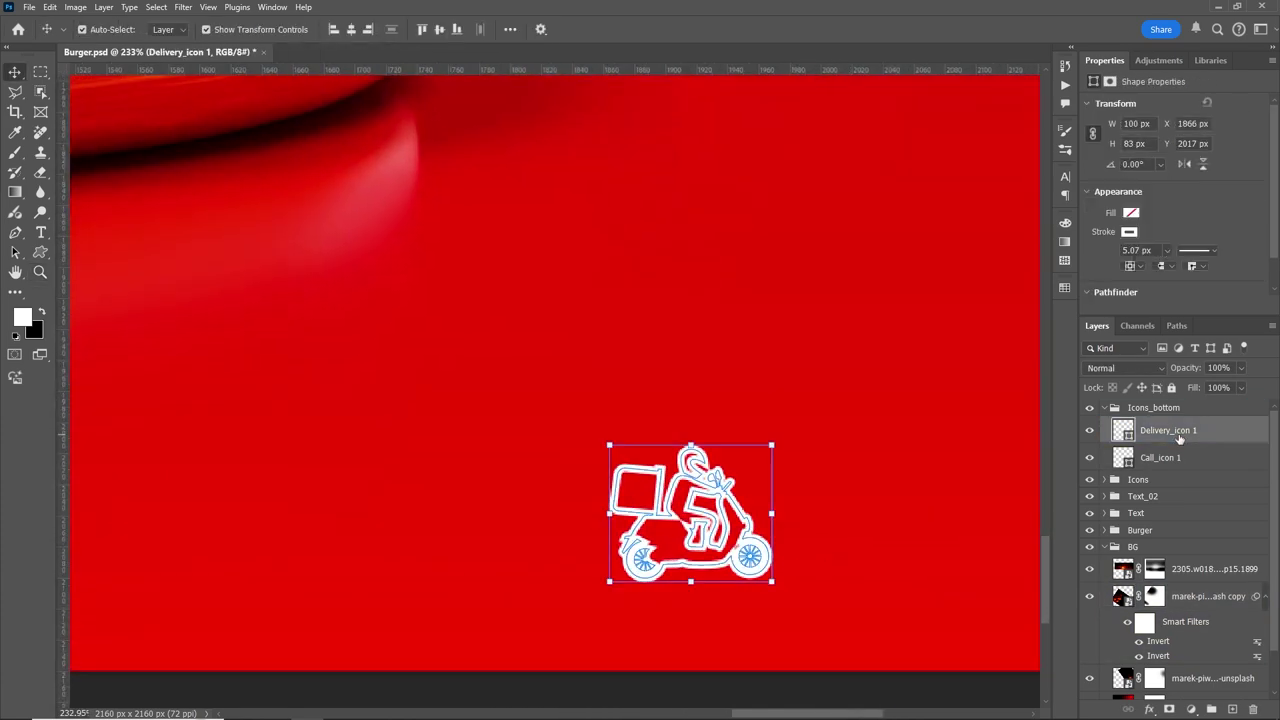
left_click(1131, 213)
left_click(1158, 206)
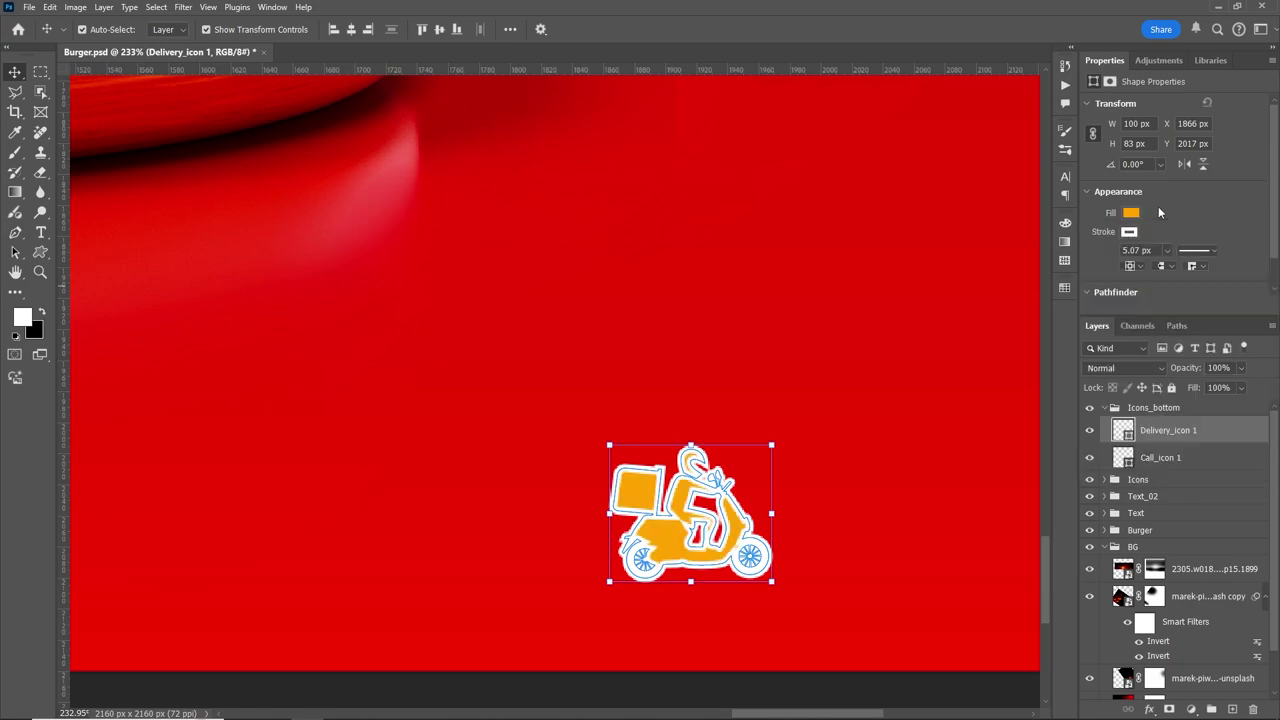
left_click(1129, 231)
left_click(1105, 259)
Step: Shift the delivery icon slightly left at the bottom-right
left_click(1208, 218)
scroll(851, 424, "down", 5)
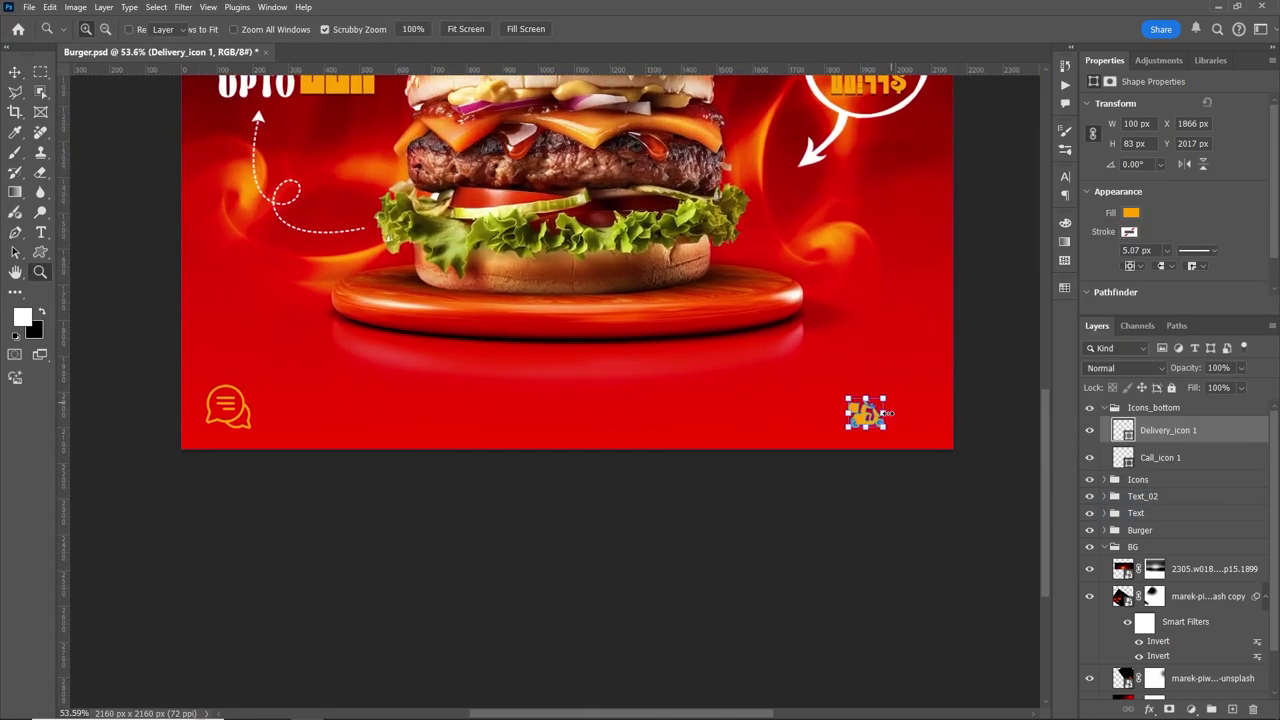
left_click_drag(851, 424, 798, 418)
left_click(820, 514)
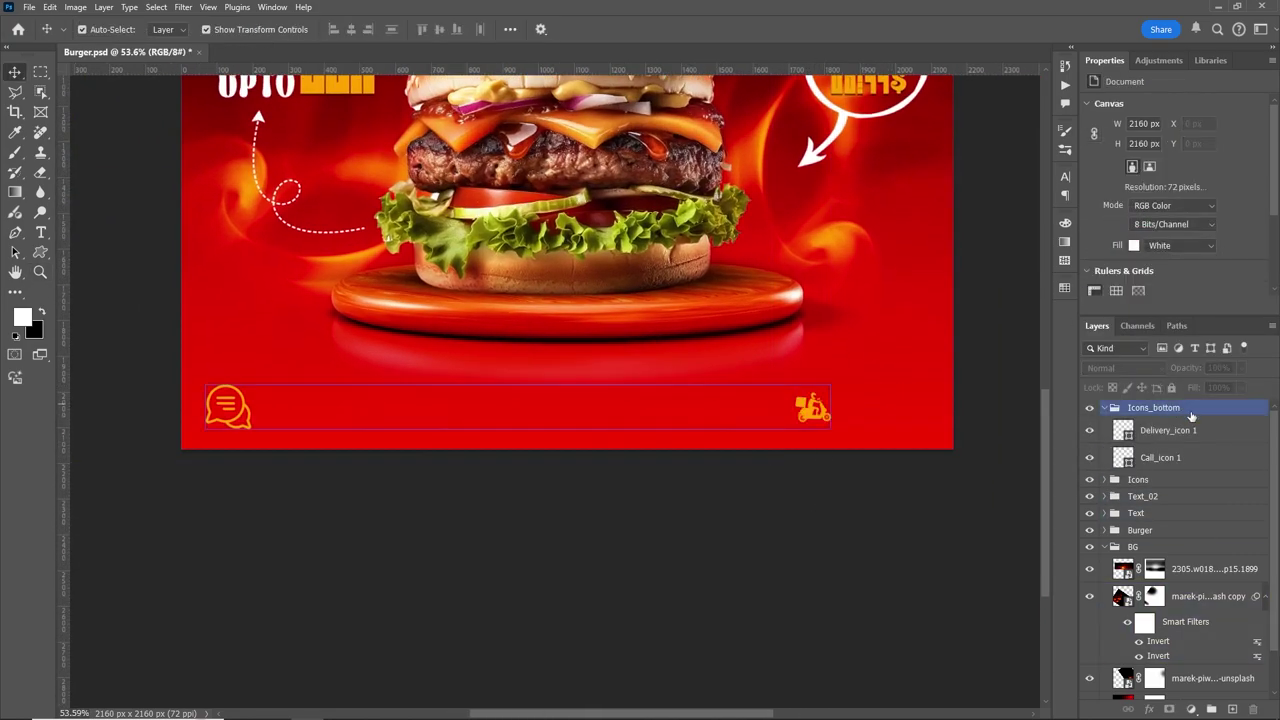
Step: Paste the contact text as a new layer beside the chat icon, set in Blackout
left_click(1153, 407)
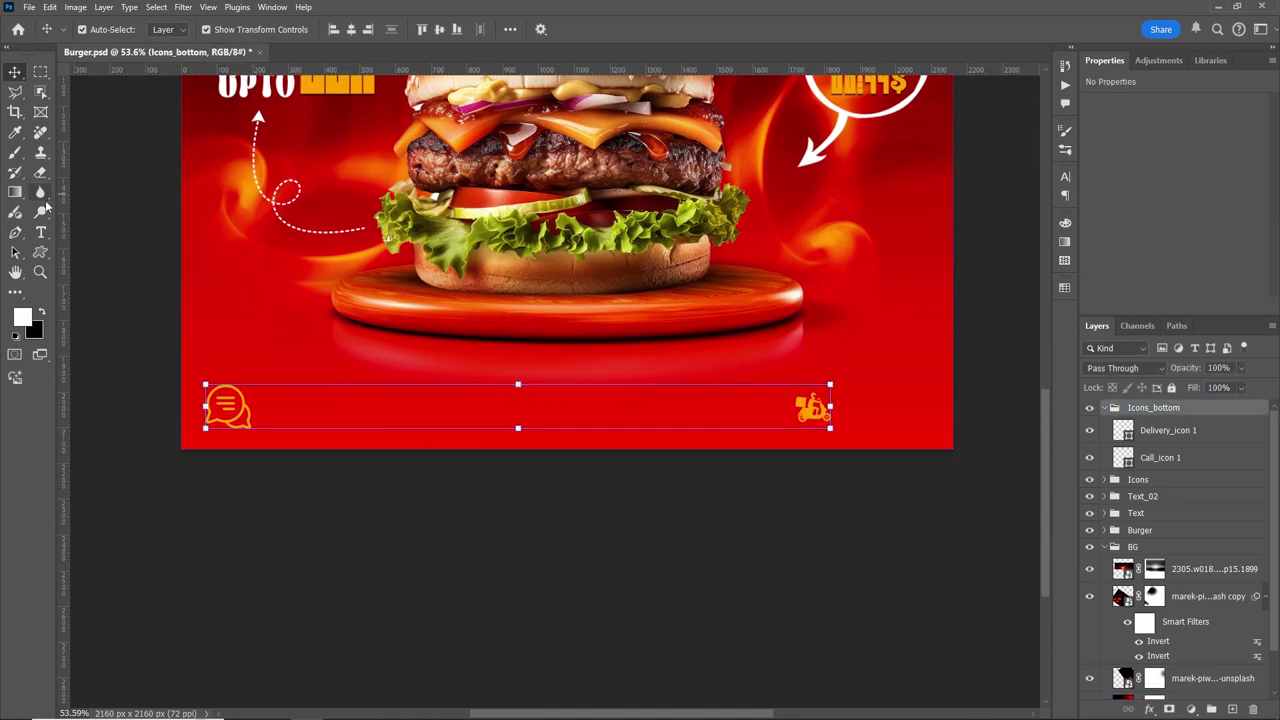
left_click(42, 233)
left_click(287, 400)
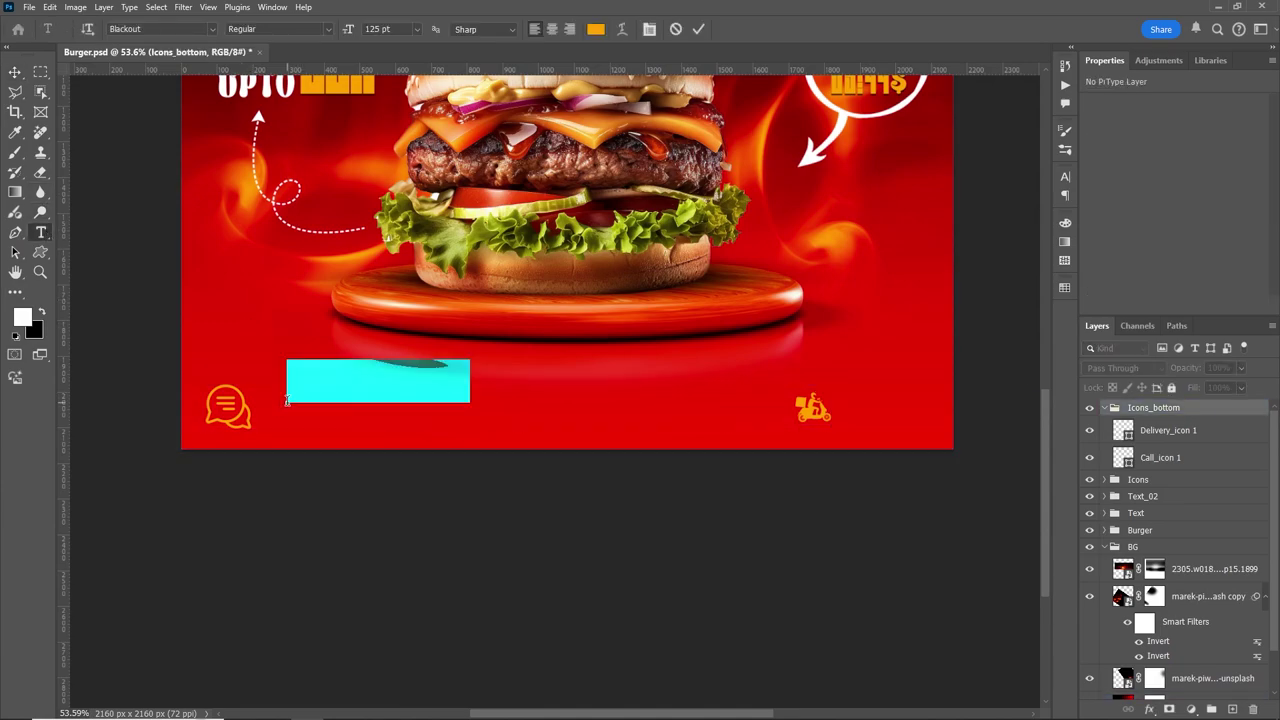
key("ctrl+v")
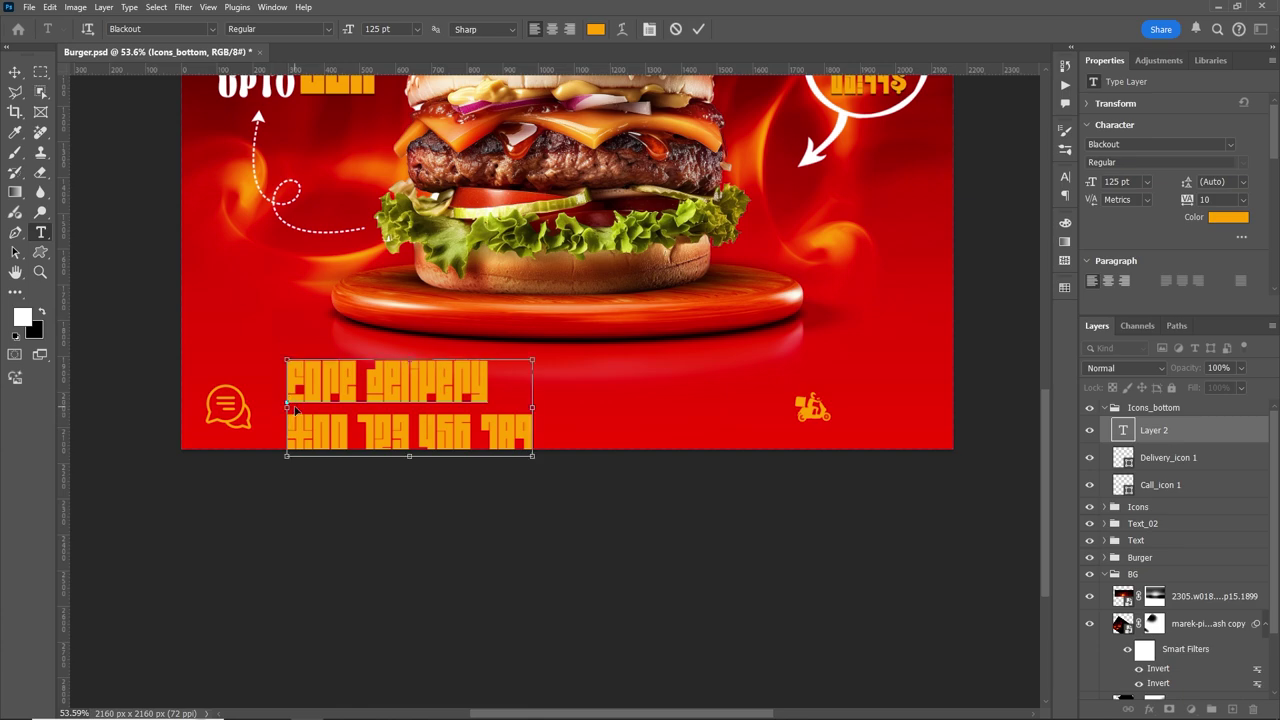
key("ctrl+a")
left_click(1230, 144)
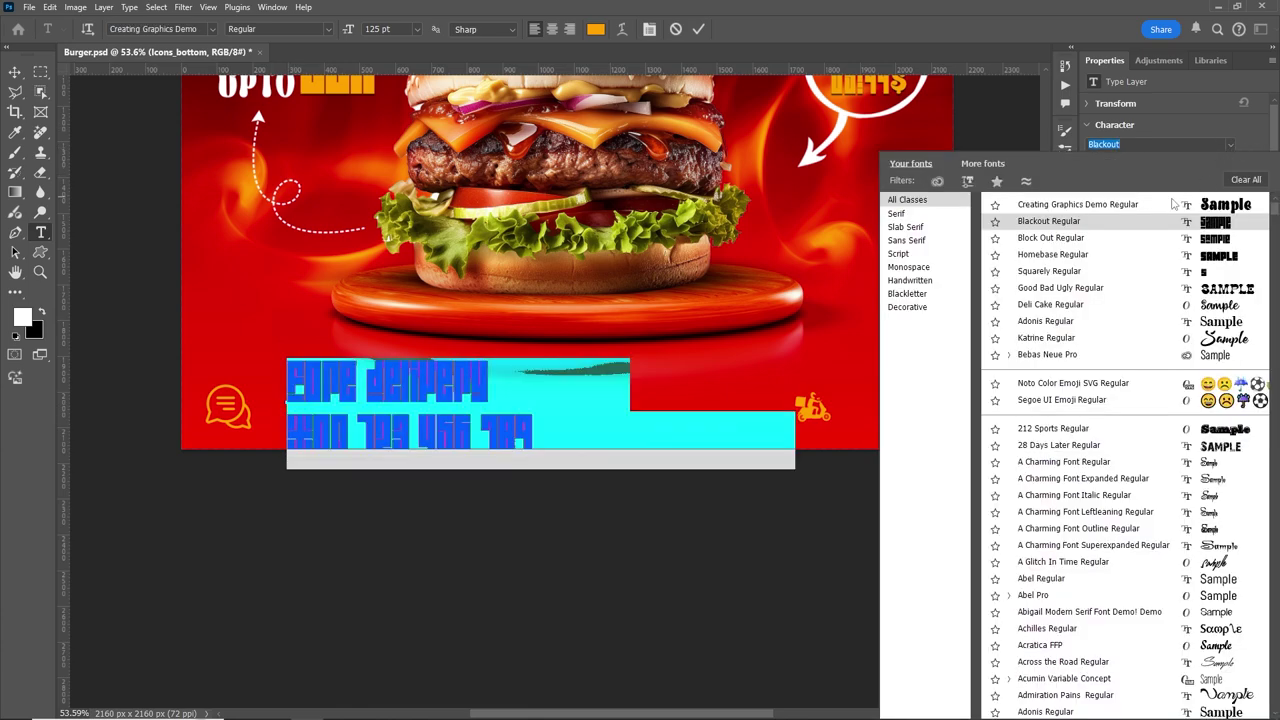
left_click(960, 200)
left_click(1230, 144)
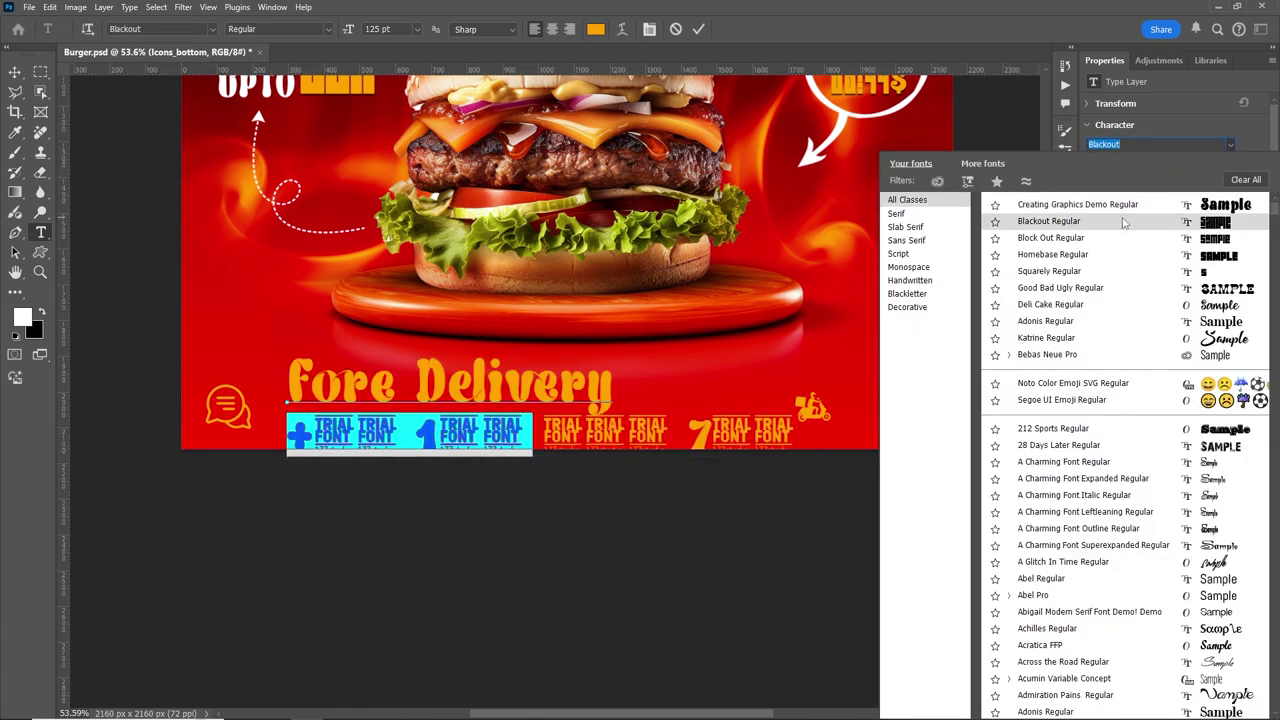
left_click(960, 97)
Step: Resize the contact text to 48 pt and commit it
left_click(1147, 181)
left_click(1126, 317)
key("ctrl+a")
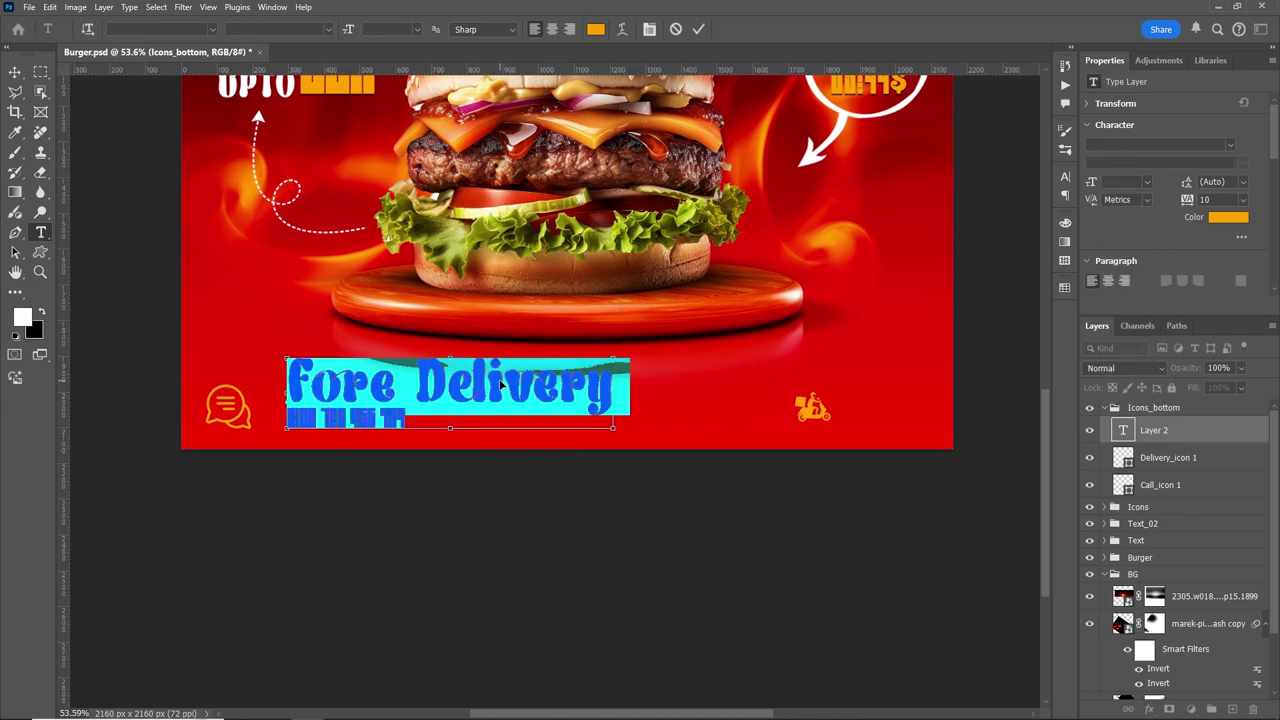
left_click(1147, 181)
left_click(1126, 340)
left_click(1147, 181)
left_click(1126, 352)
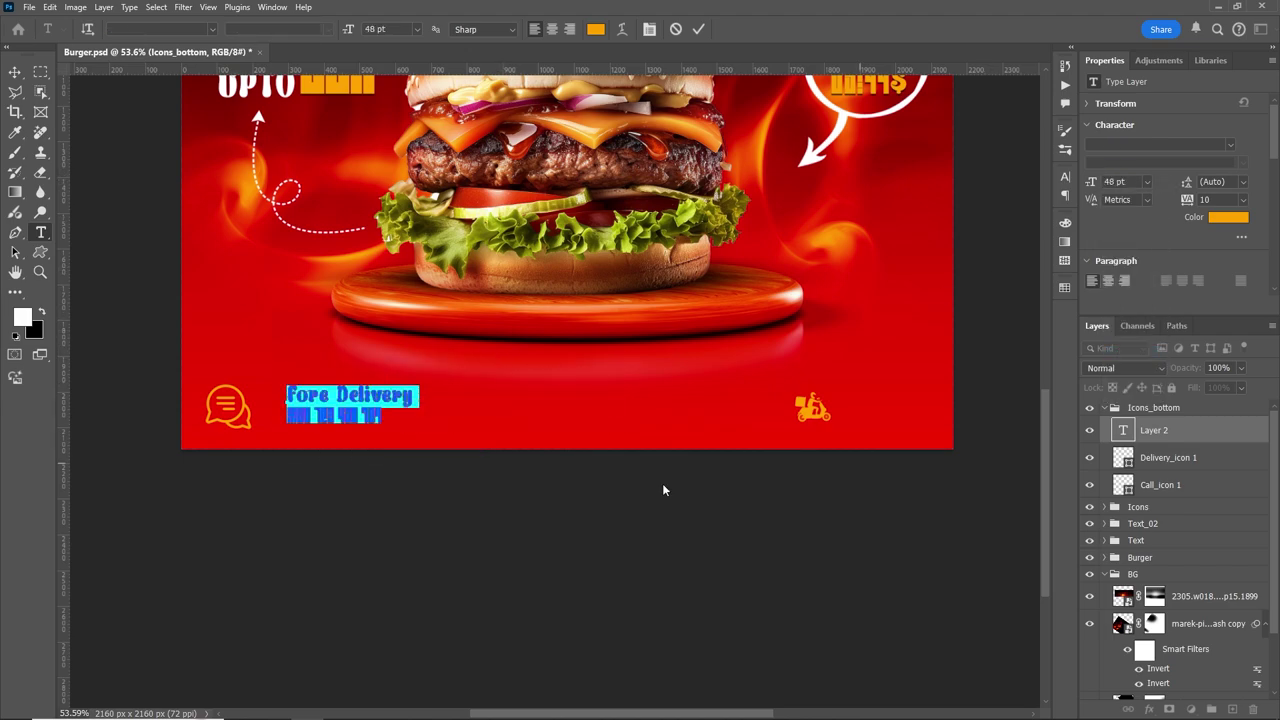
left_click(310, 487)
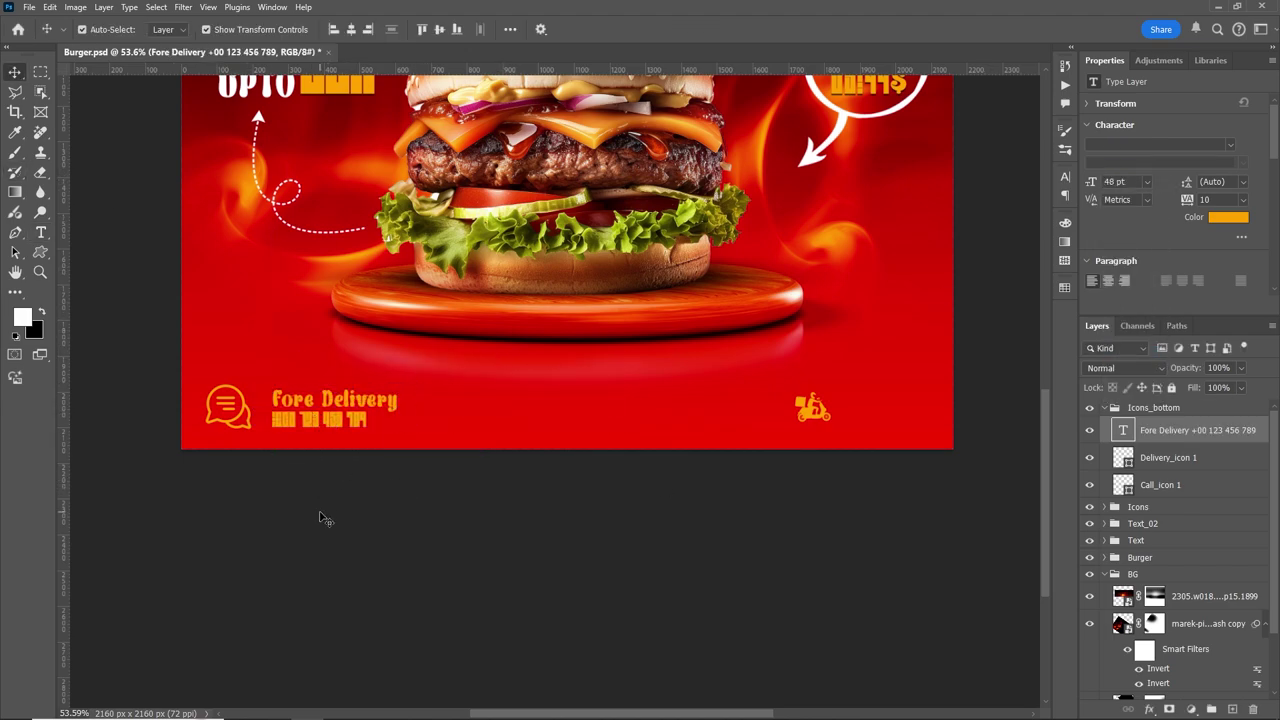
Step: Colour the words Fore Delivery white, leaving the phone number orange
key("z")
left_click(313, 420)
key("t")
left_click_drag(250, 352, 602, 352)
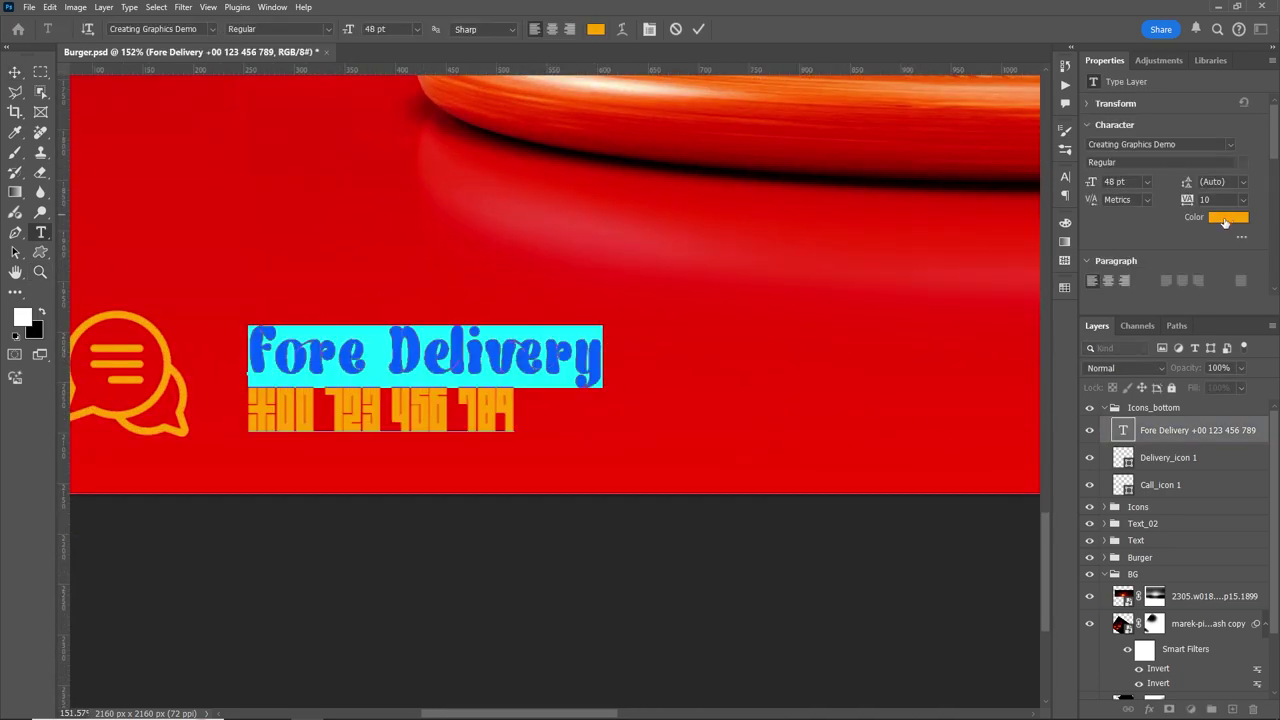
left_click(1228, 217)
left_click_drag(1000, 450, 904, 407)
left_click(1228, 404)
left_click(746, 583)
key("z")
left_click_drag(746, 583, 700, 560)
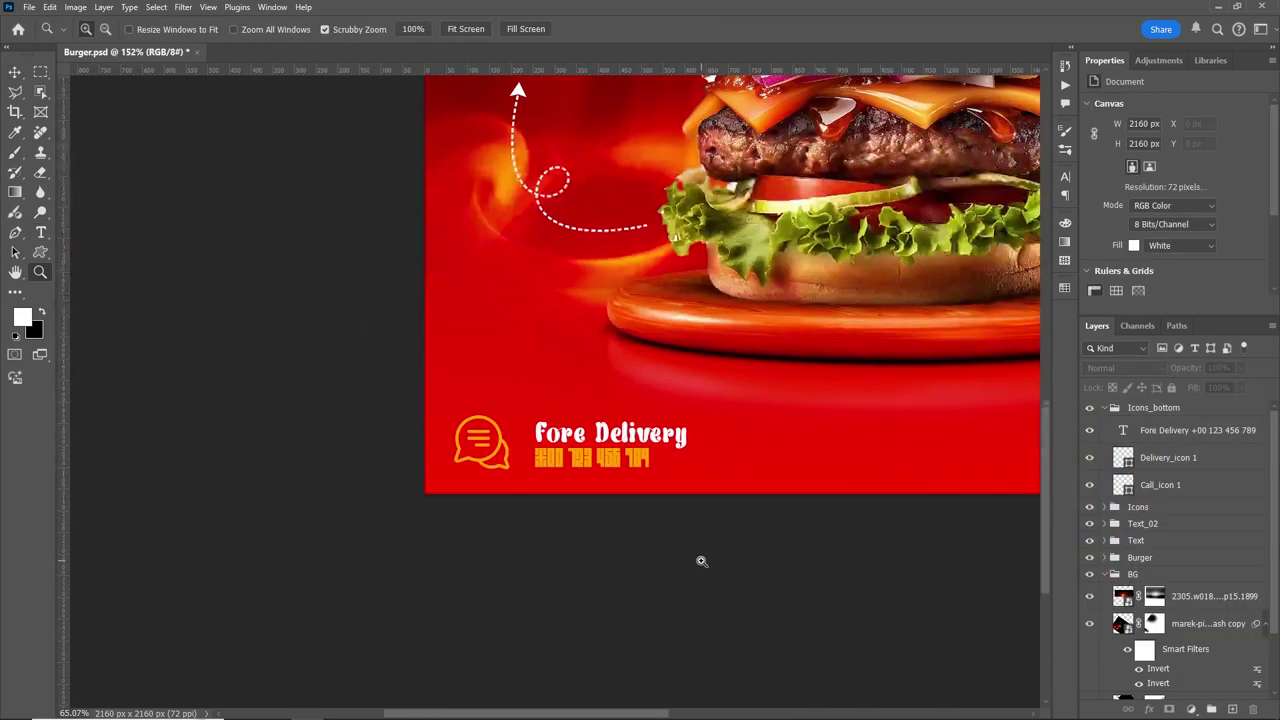
mouse_move(752, 519)
left_mouse_down()
mouse_move(808, 508)
mouse_move(789, 511)
left_mouse_up()
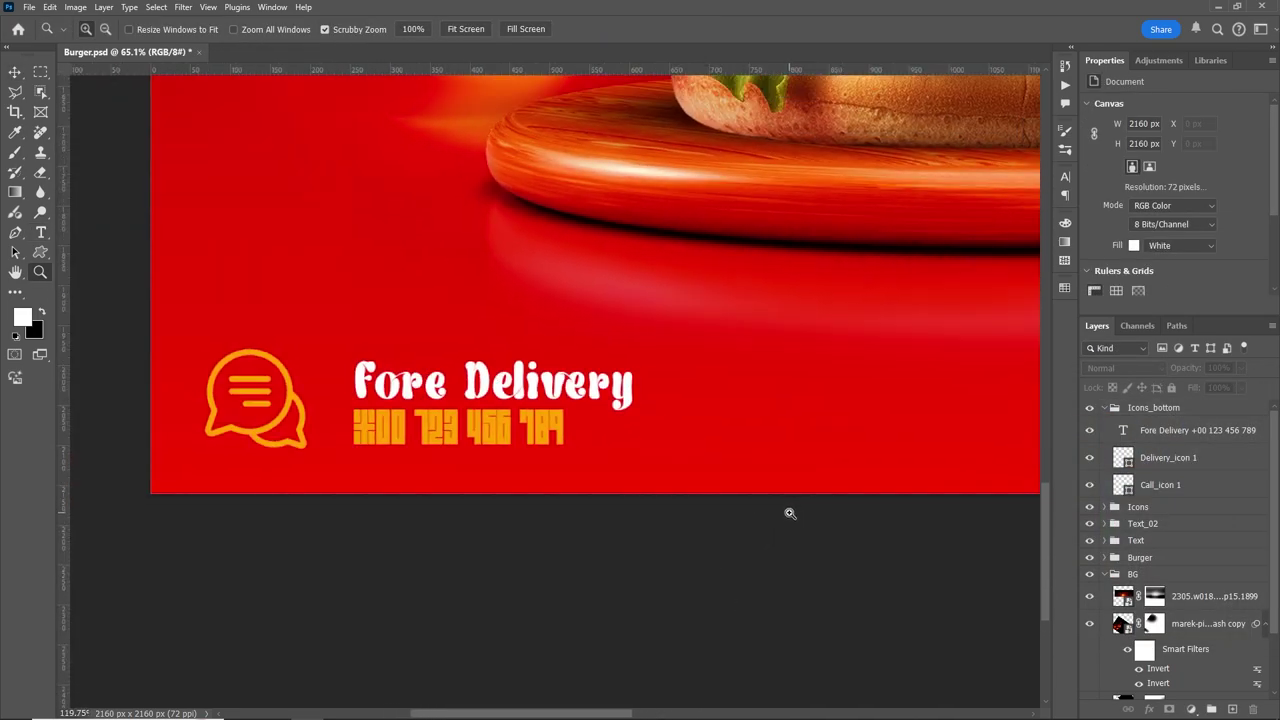
key("v")
left_click(789, 492)
scroll(800, 495, "down", 5)
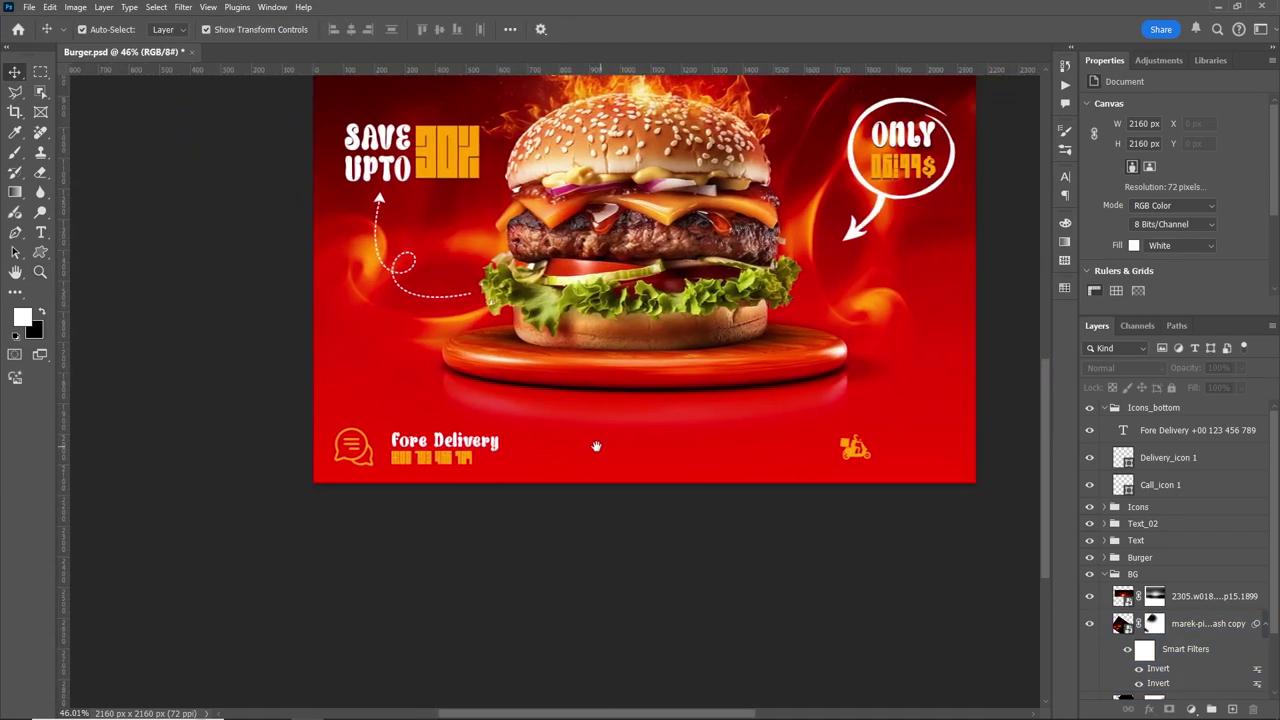
Step: Add '24/7' as a new text layer next to the scooter icon
scroll(830, 497, "down", 3)
key("z")
left_click_drag(881, 493, 889, 508)
left_click(758, 446)
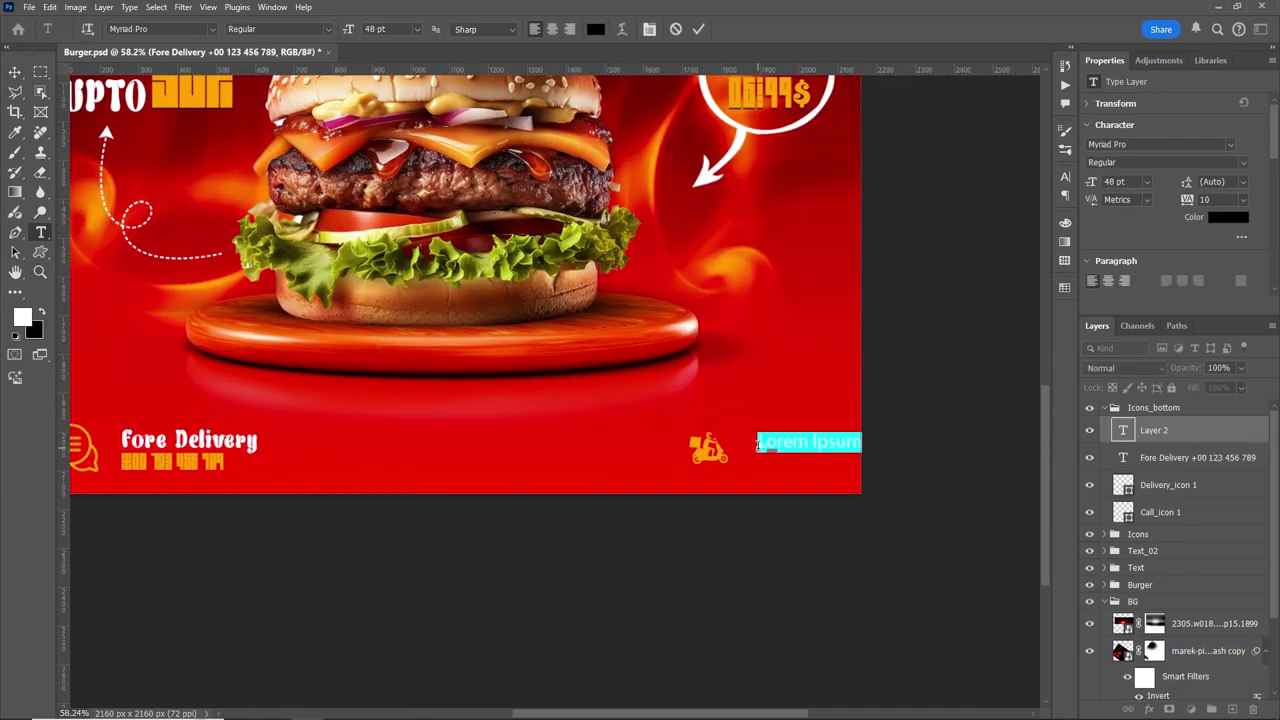
type("24/7")
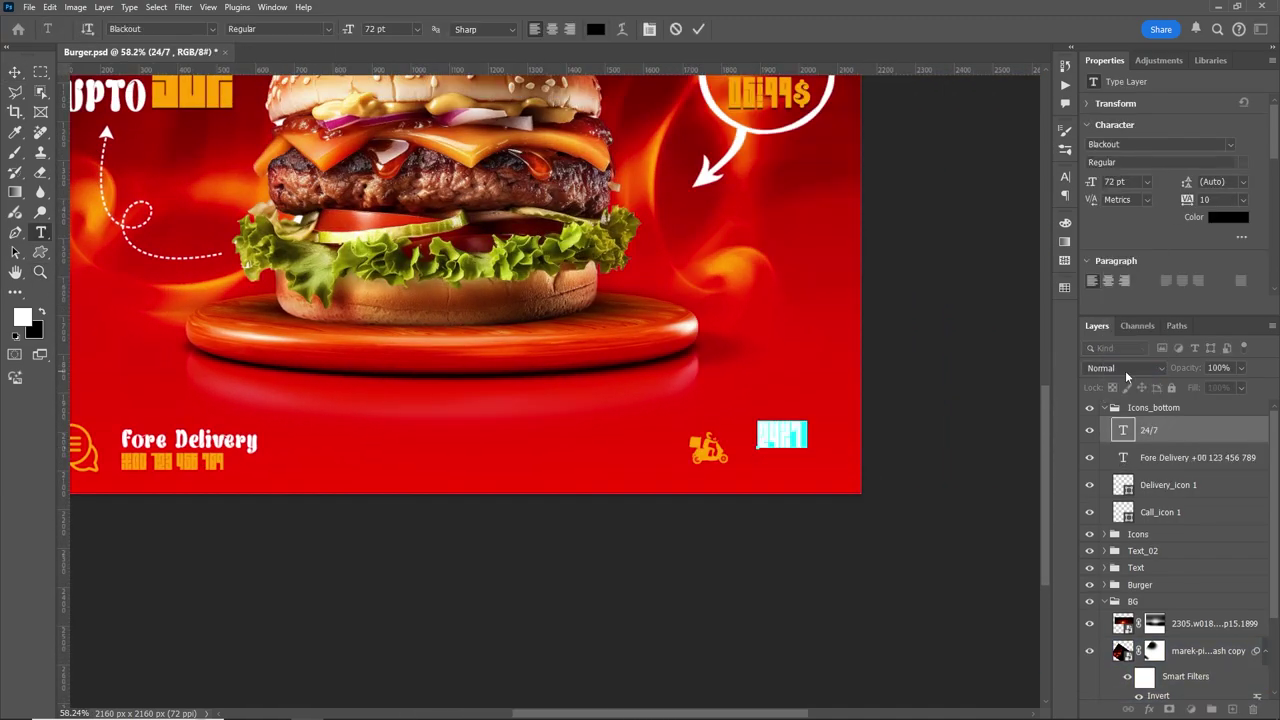
key("ctrl+Return")
key("v")
mouse_move(785, 436)
left_mouse_down()
mouse_move(716, 448)
mouse_move(769, 443)
left_mouse_up()
Step: Enlarge the 24/7 text to 100 pt and nudge it slightly left
double_click(769, 443)
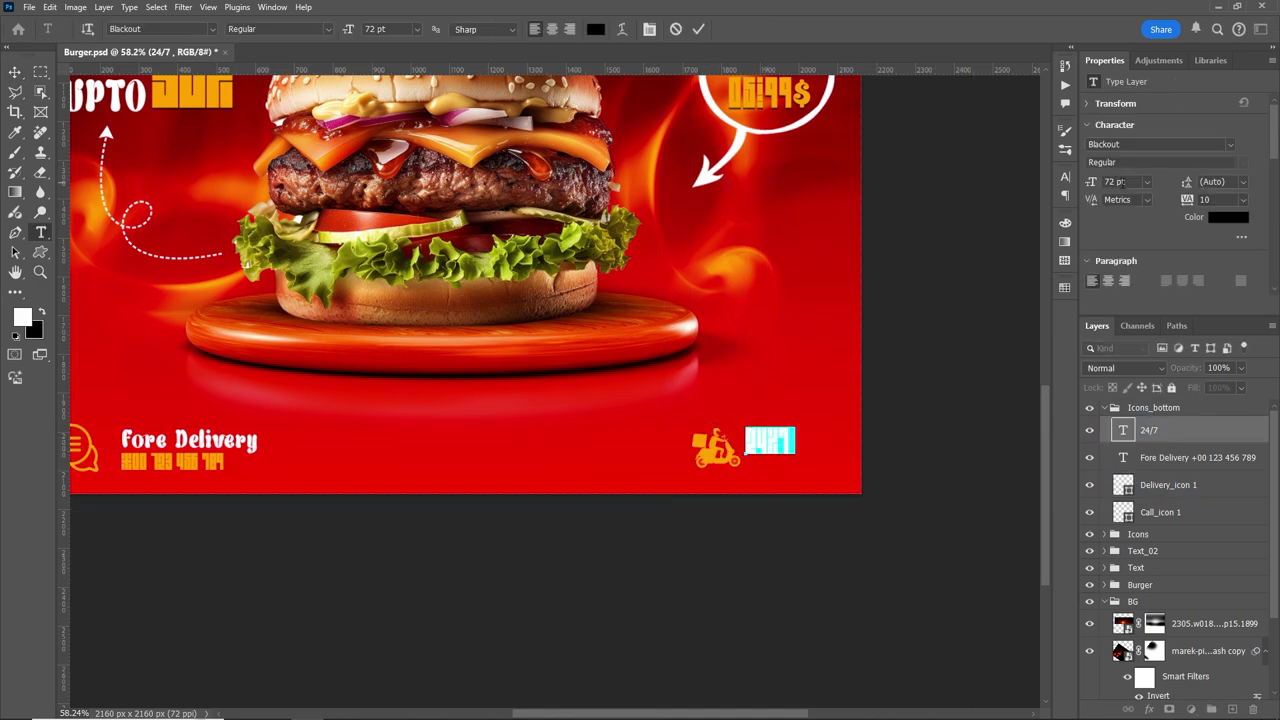
left_click_drag(1091, 181, 1118, 181)
key("ctrl+Return")
key("v")
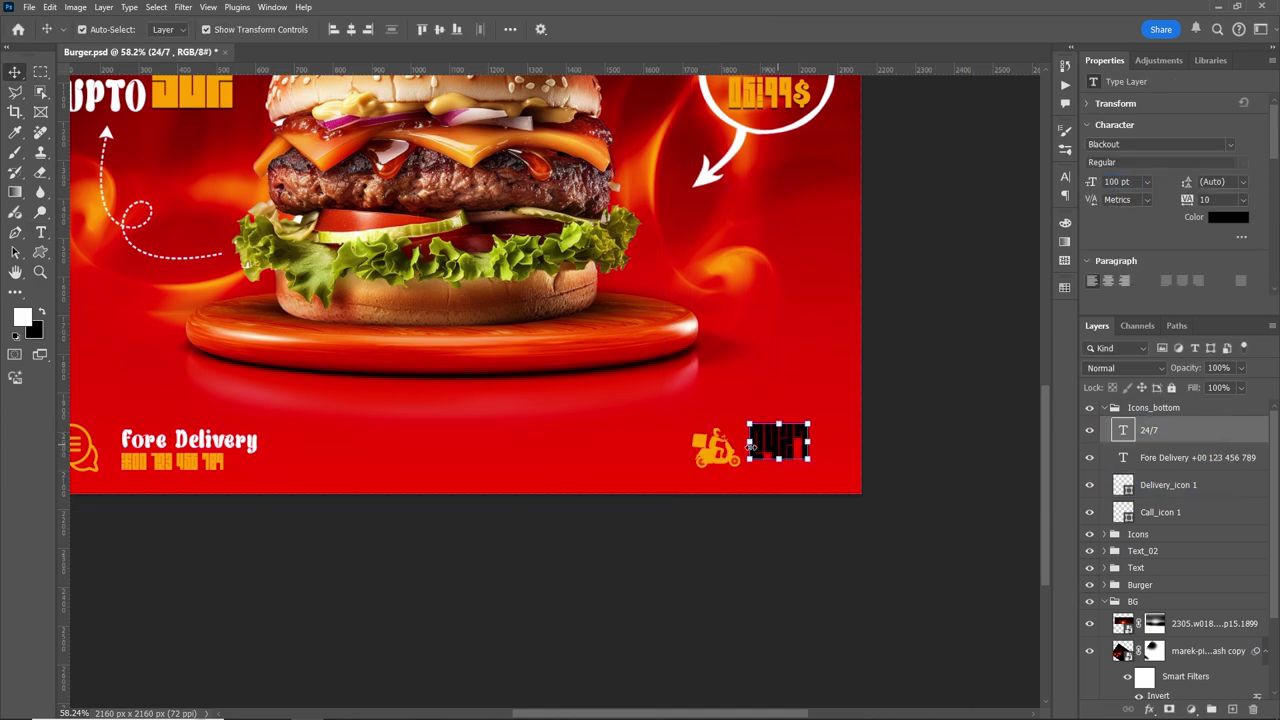
left_click(1168, 484)
left_click_drag(790, 455, 781, 455)
left_click(977, 444)
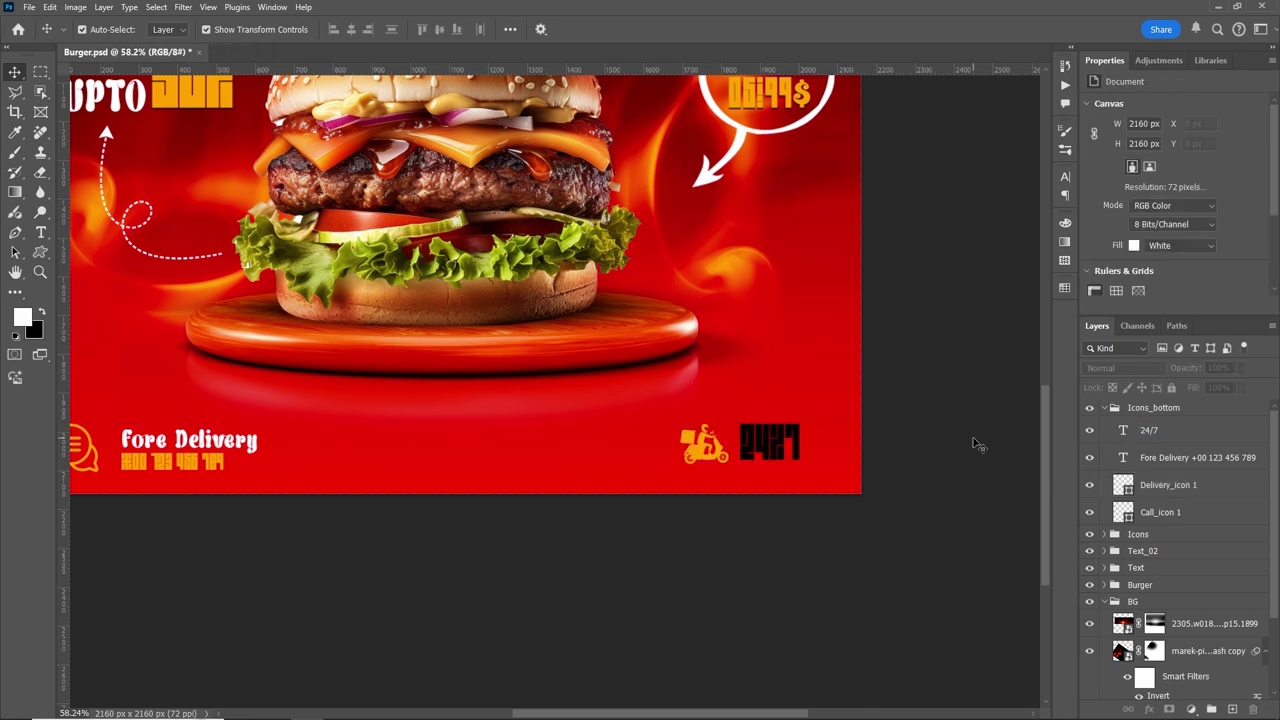
Step: Shift the scooter icon left of 24/7 and add a horizontal guide along the bottom bar
scroll(913, 455, "up", 3)
left_click(860, 425)
left_click(566, 440)
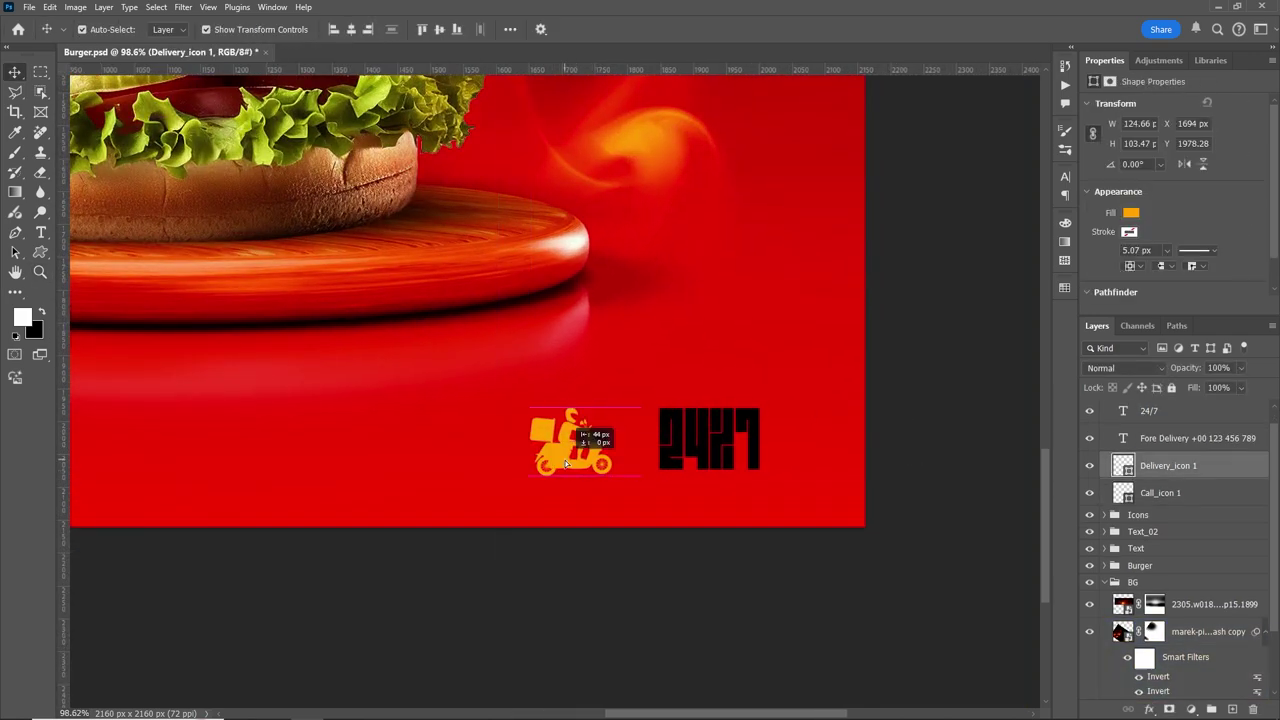
left_click_drag(665, 440, 651, 436)
key("ctrl+0")
left_click_drag(771, 69, 760, 397)
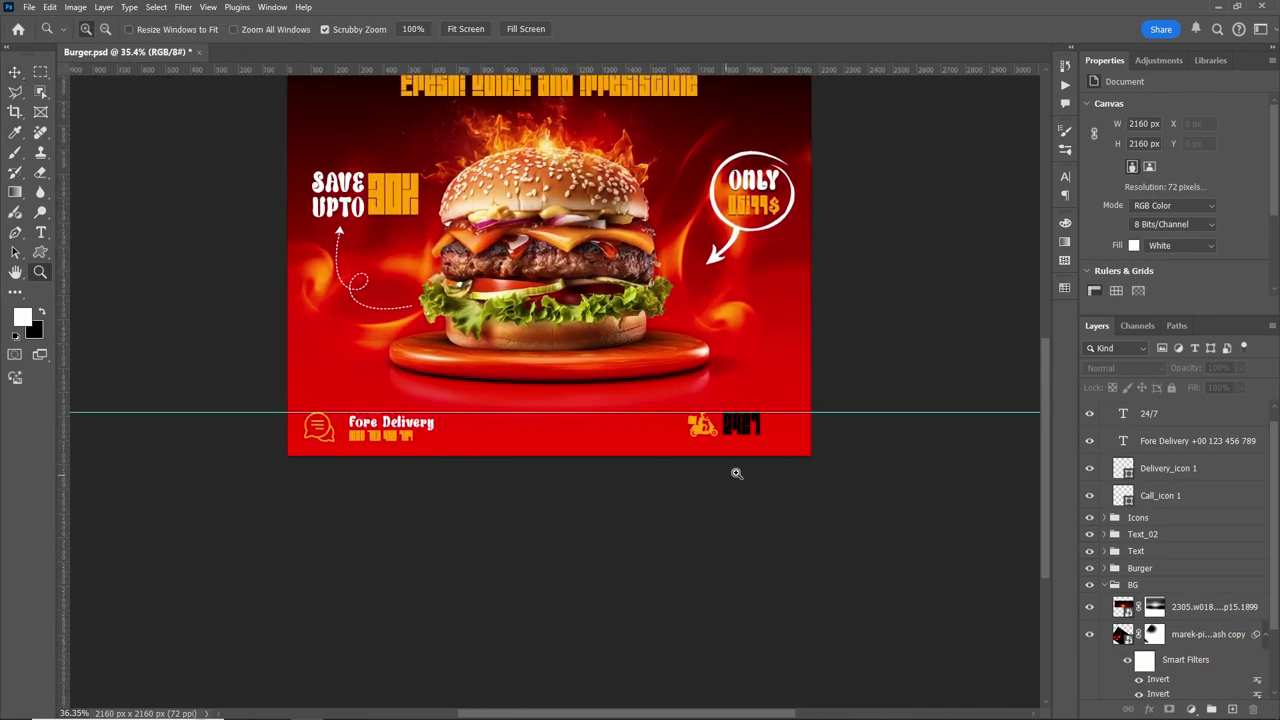
scroll(734, 466, "up", 5)
Step: Type 'Home Delivery' as a new text layer below 24/7
left_click(41, 232)
left_click(700, 434)
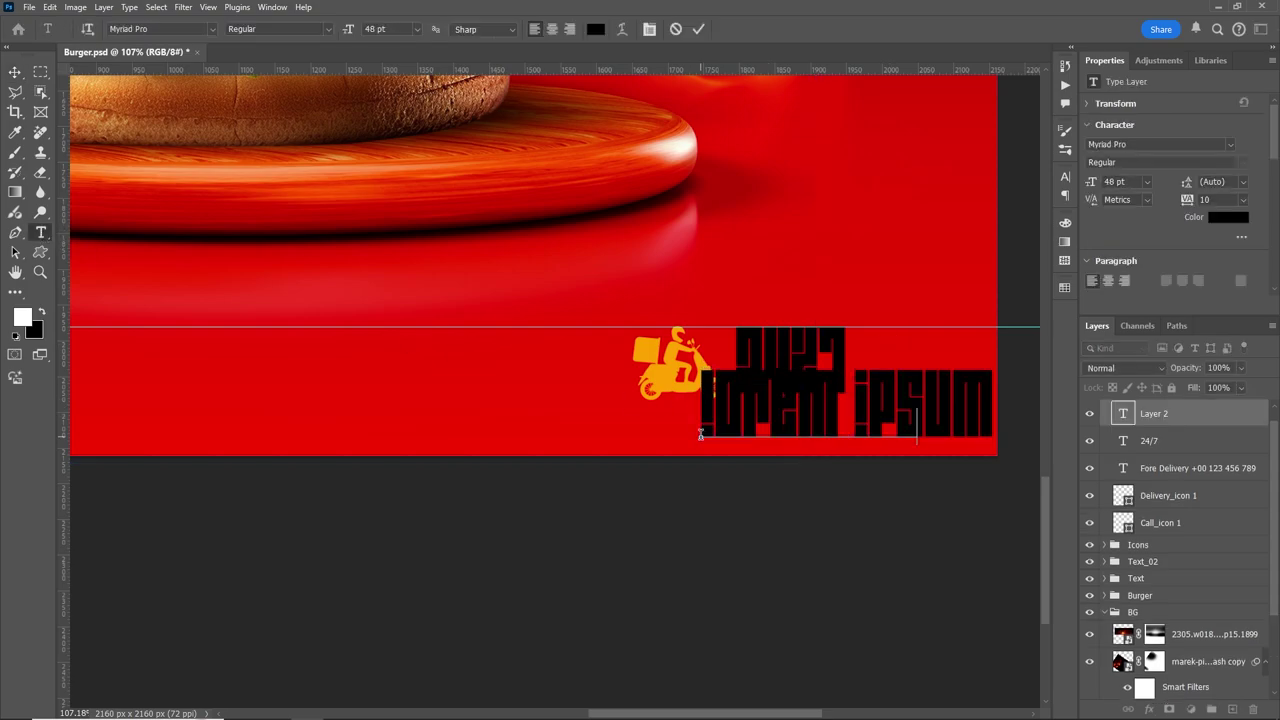
type("Home Delivery")
key("ctrl+a")
left_click(1230, 145)
Step: Set Home Delivery in Creating Graphics Demo, split onto two lines at 36 pt
scroll(1100, 400, "up", 10)
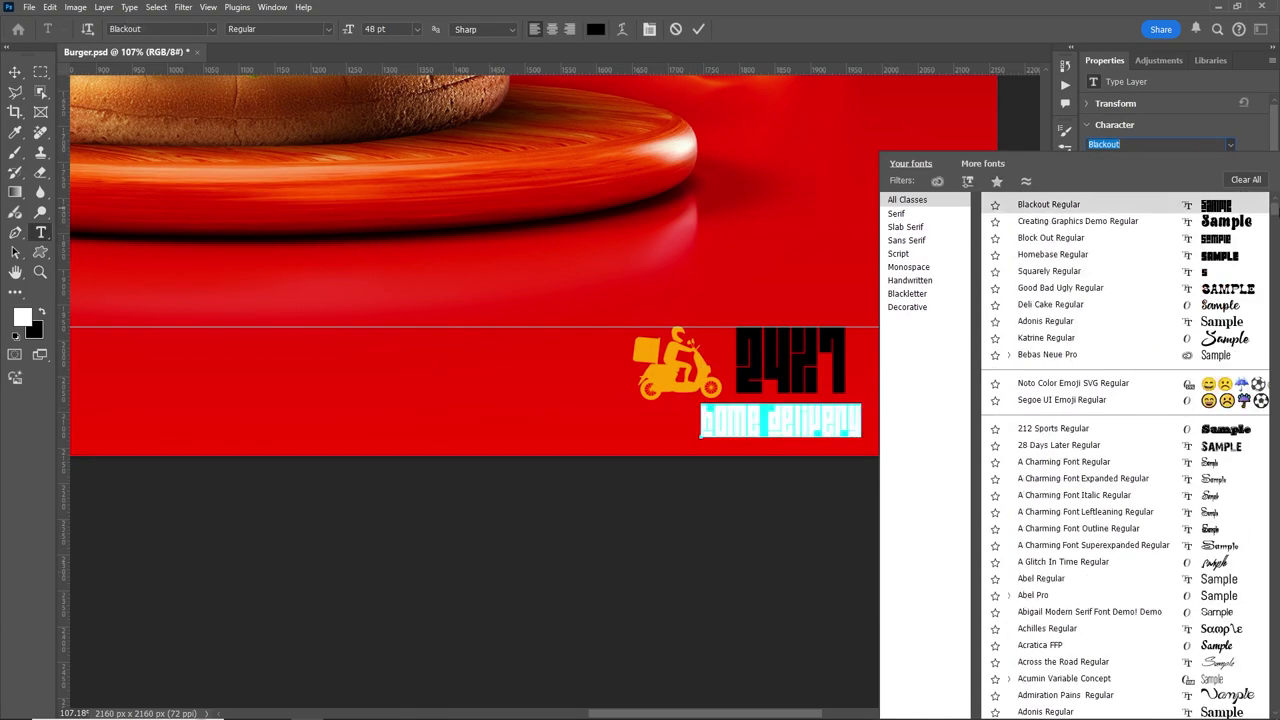
left_click(1060, 214)
left_click(821, 424)
key("Return")
key("ctrl+a")
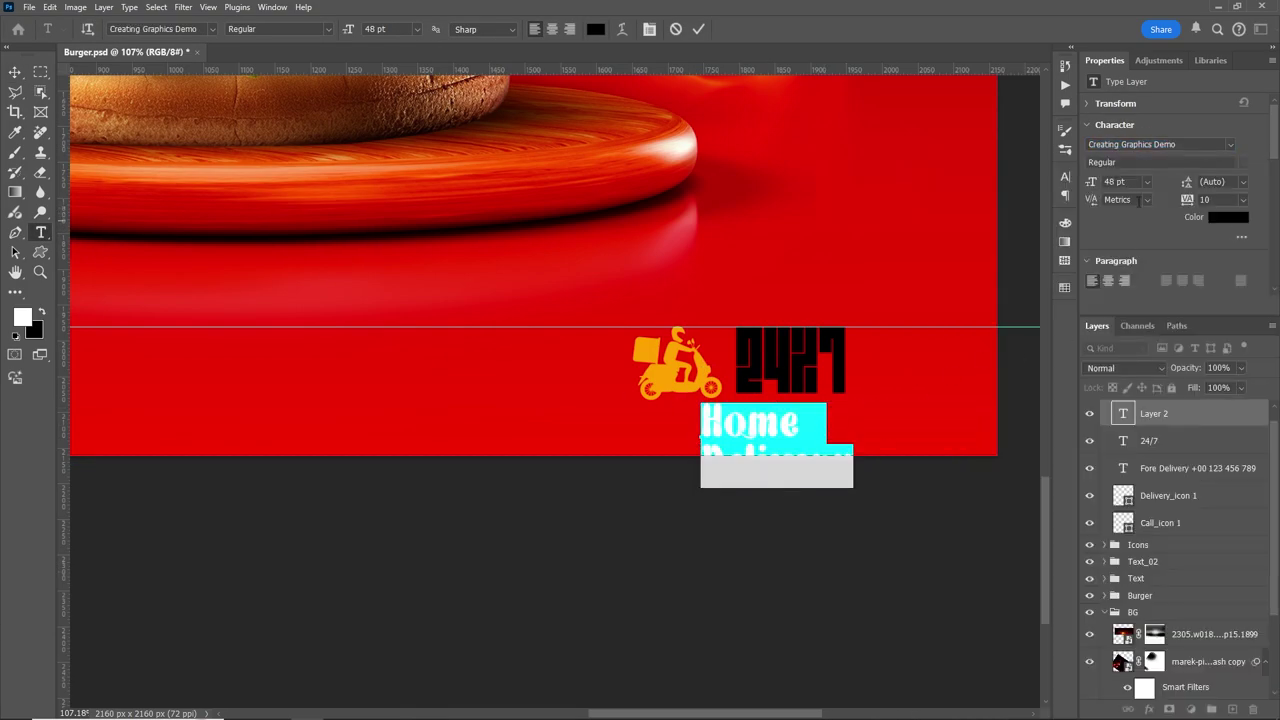
left_click(1147, 182)
left_click(1112, 297)
key("ctrl+Return")
Step: Move Home Delivery beside the 24/7 text and resize it to 40 pt
key("v")
left_click_drag(748, 433, 906, 349)
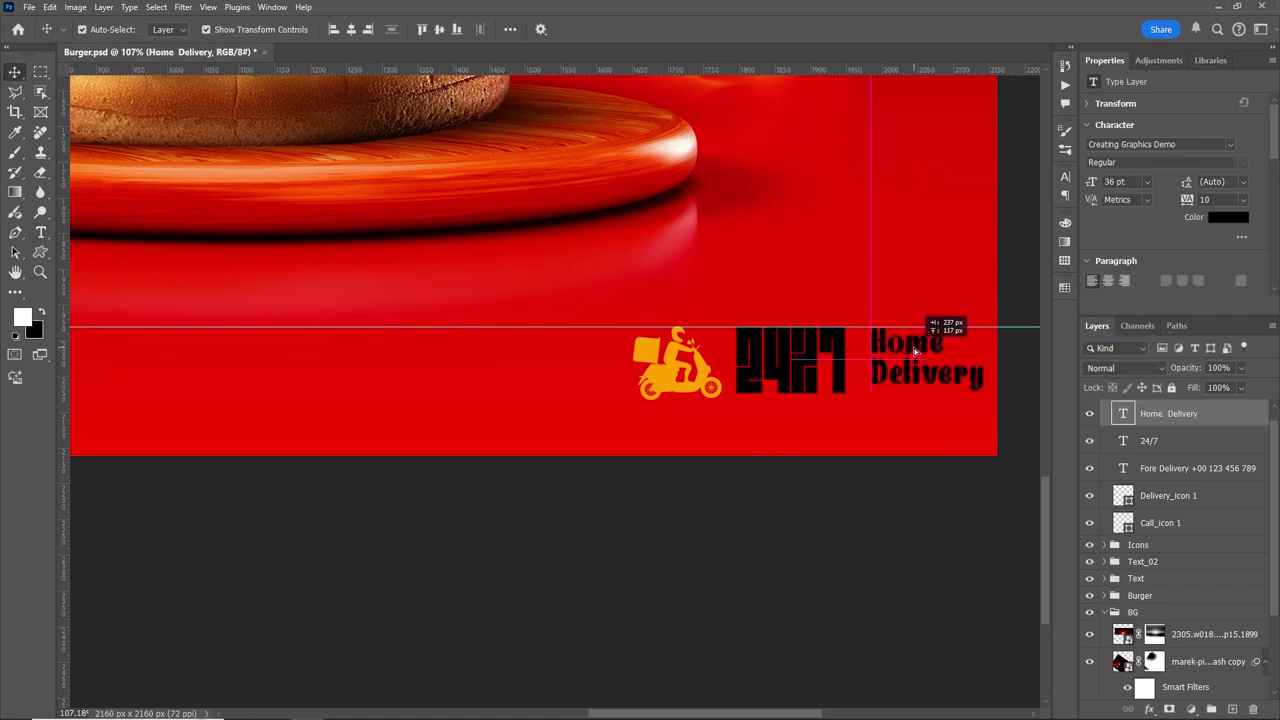
double_click(1122, 413)
left_click(1115, 182)
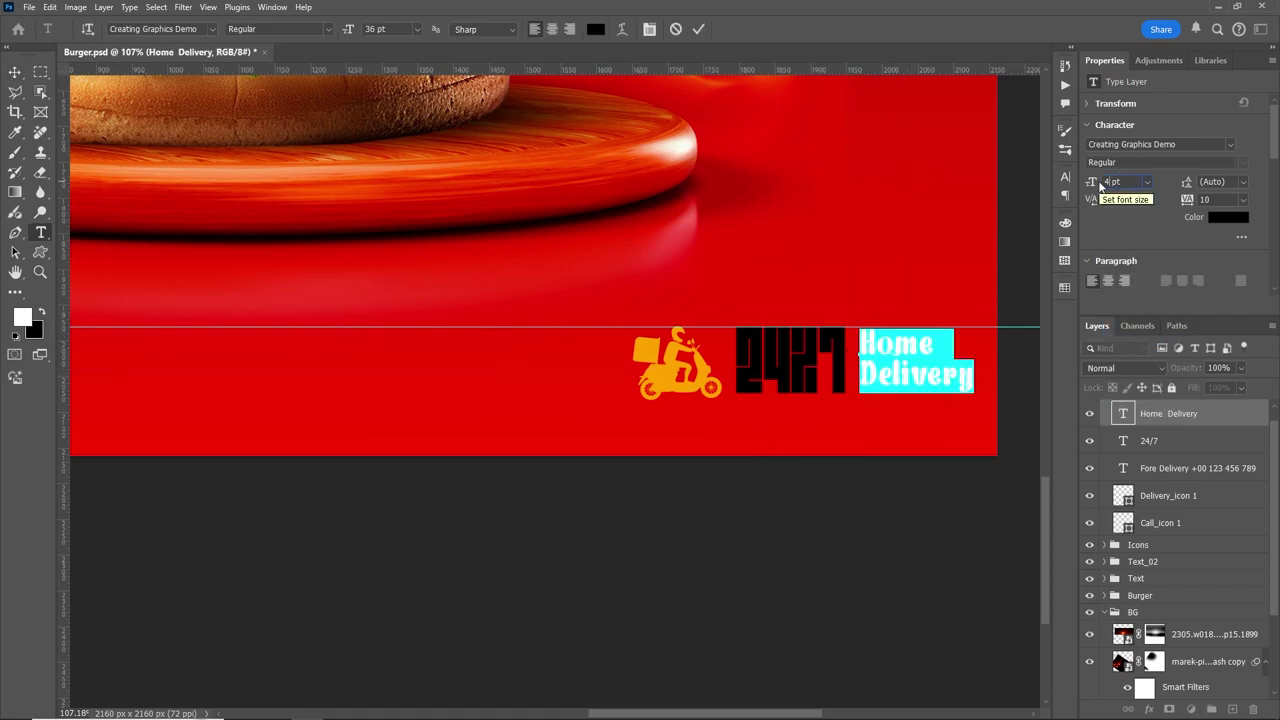
type("40")
key("Return")
key("ctrl+Return")
Step: Colour the Home Delivery text white
double_click(1122, 413)
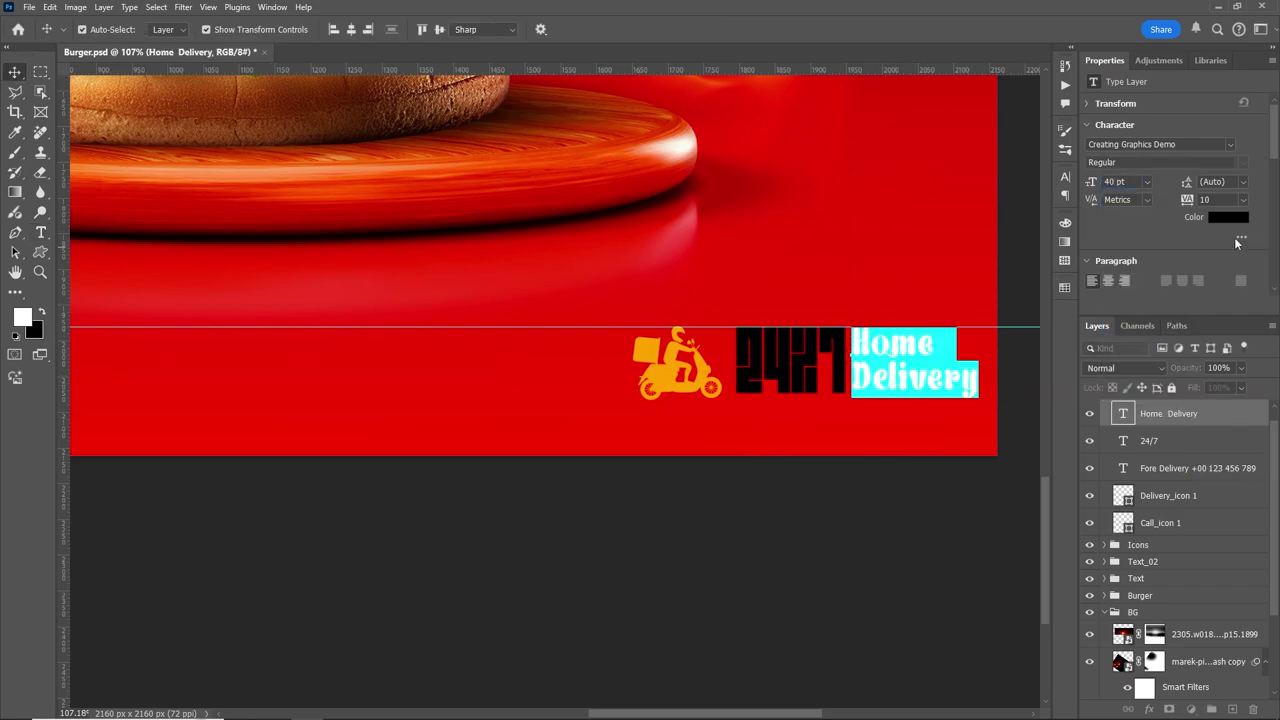
left_click(1228, 217)
left_click(705, 366)
left_click(925, 412)
left_click(1228, 404)
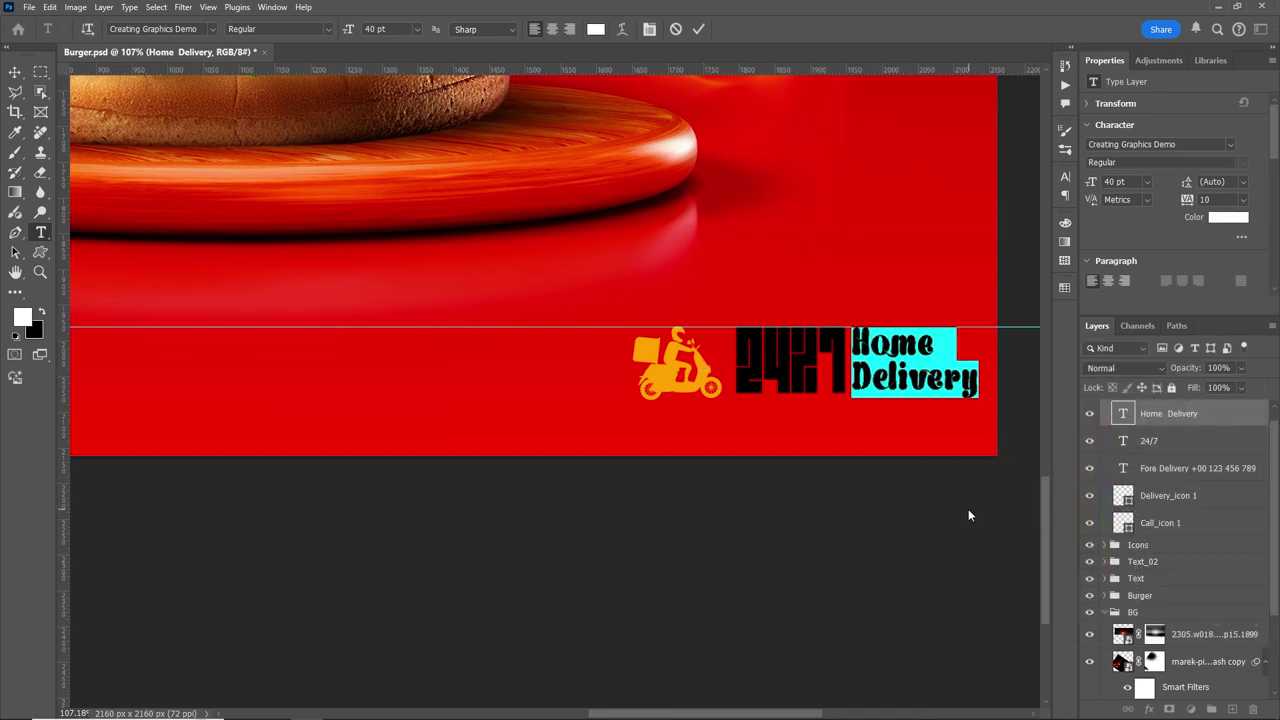
key("ctrl+Return")
key("z")
scroll(800, 500, "down", 4)
mouse_move(800, 500)
left_mouse_down()
mouse_move(829, 451)
mouse_move(693, 401)
mouse_move(770, 390)
left_mouse_up()
Step: Try black for the Fore Delivery contact text, then cancel the colour change
key("v")
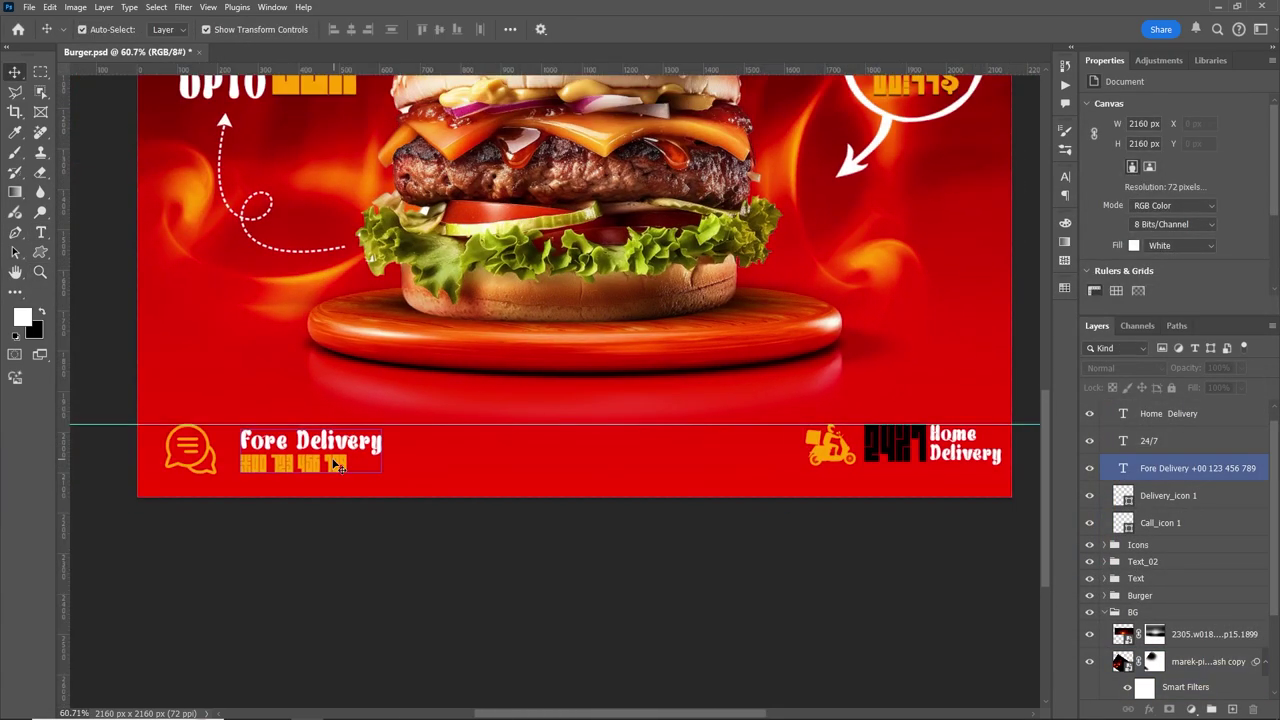
left_click(1126, 474)
double_click(1126, 474)
left_click(1228, 217)
left_click(925, 578)
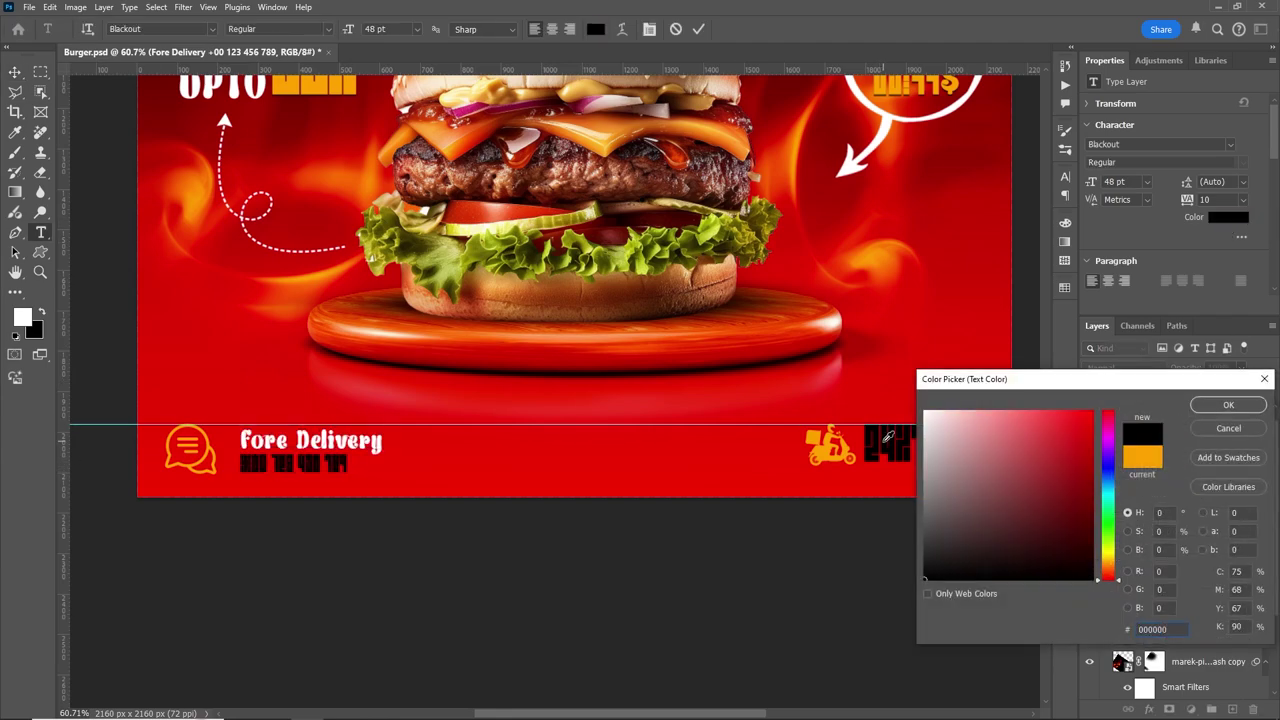
left_click(1215, 430)
Step: Recolour the 24/7 text white
double_click(1123, 440)
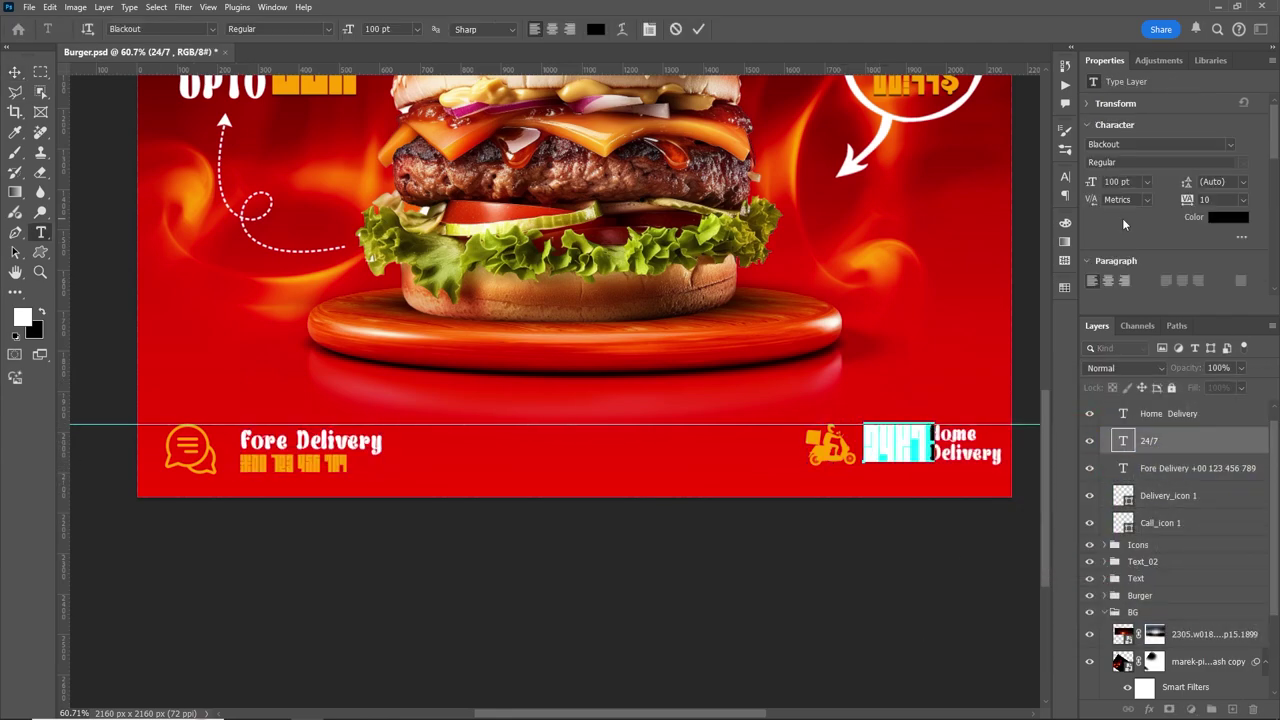
left_click(1223, 217)
left_click(1229, 431)
double_click(1123, 468)
key("Escape")
Step: Recolour the Home Delivery text orange
key("v")
left_click(968, 450)
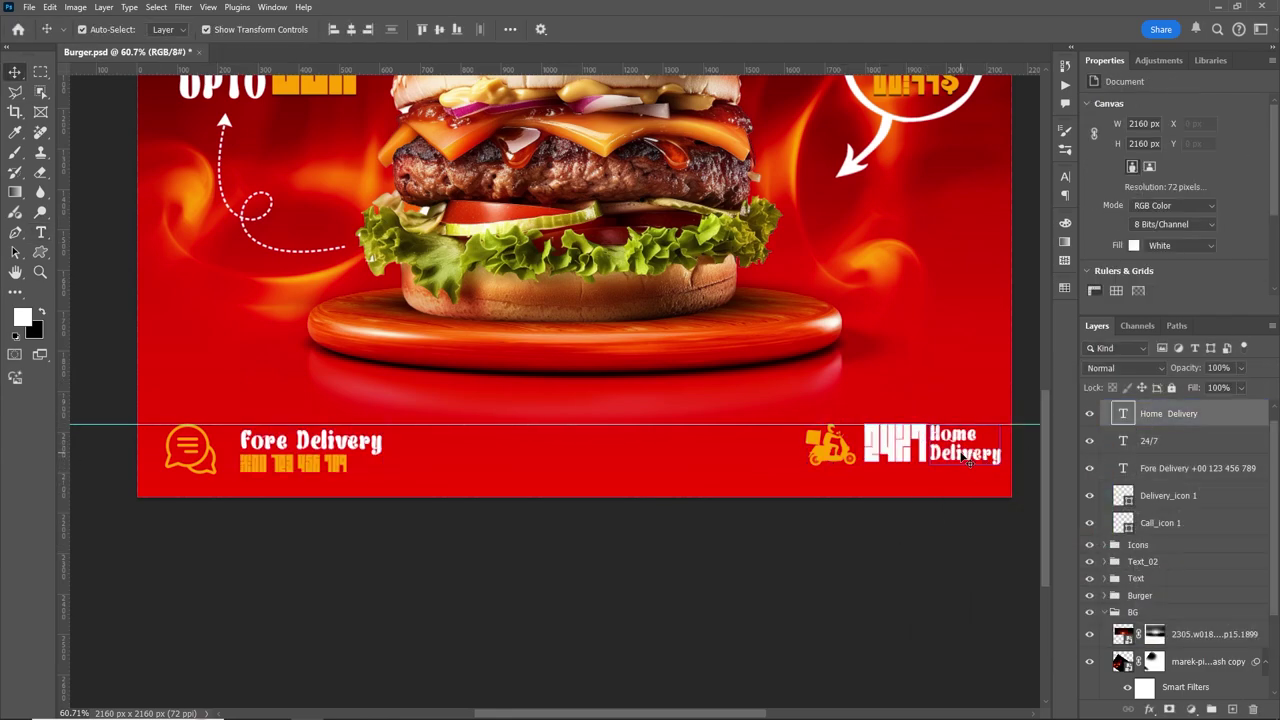
double_click(968, 458)
left_click(1228, 217)
left_click(1229, 403)
key("Escape")
Step: Reselect the Fore Delivery text layer and commit its edit
key("z")
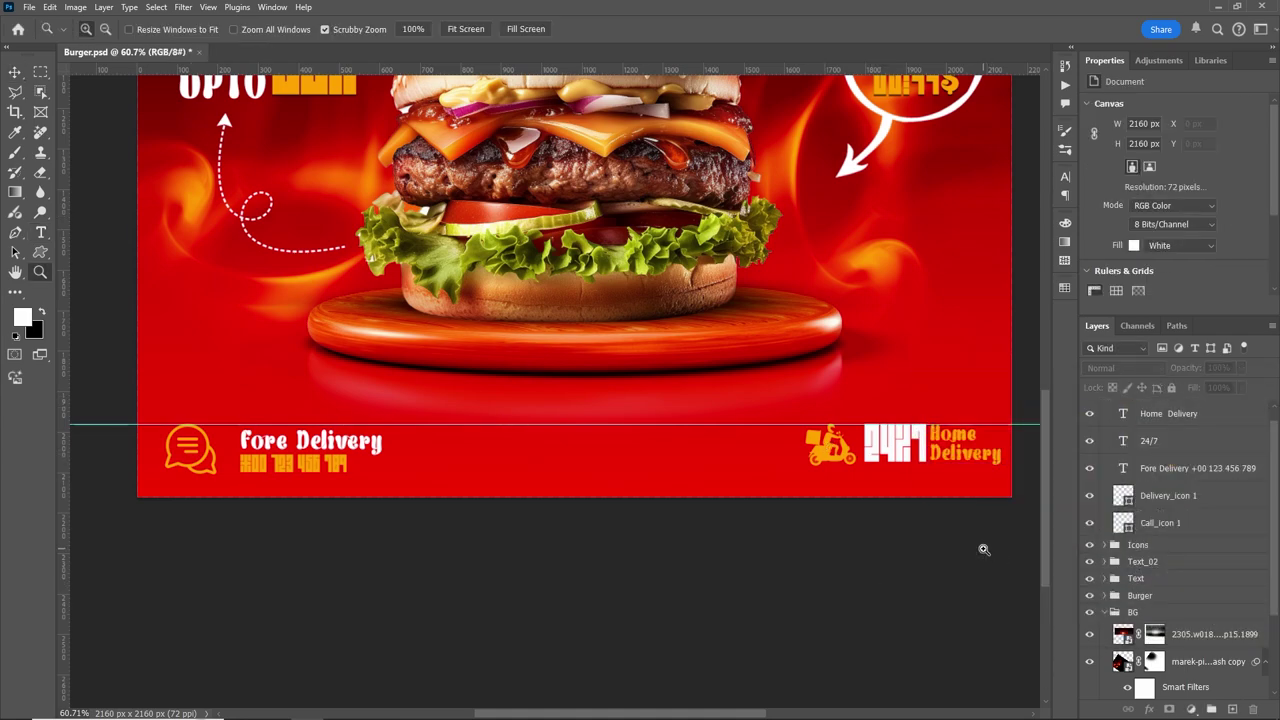
scroll(983, 549, "down", 2)
key("v")
scroll(874, 563, "up", 2)
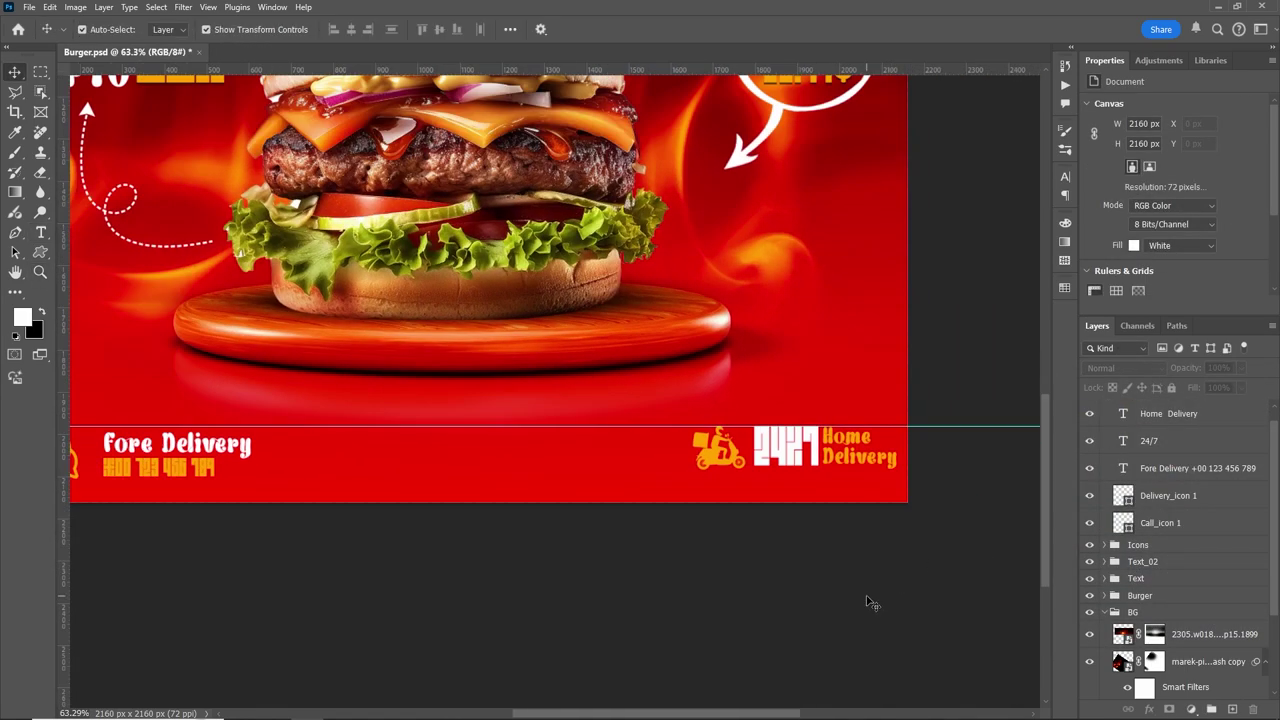
scroll(870, 603, "down", 2)
scroll(138, 469, "up", 5)
left_click(1127, 468)
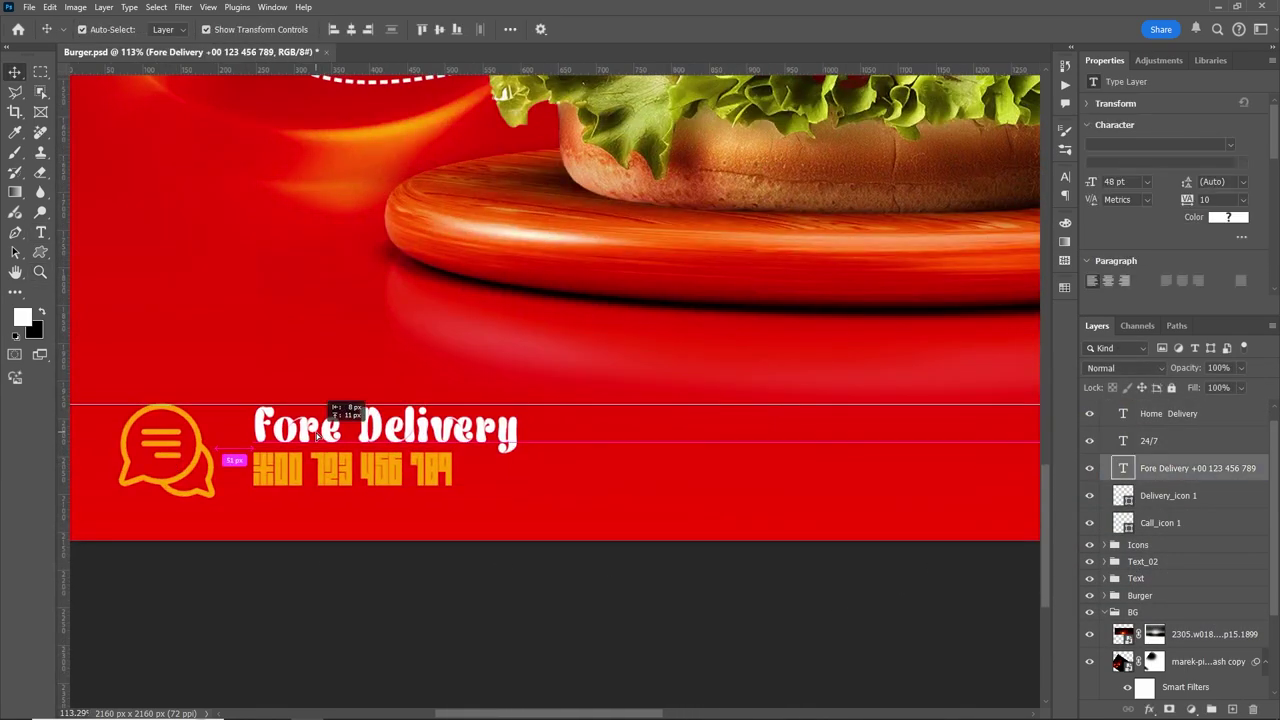
double_click(1124, 468)
key("Escape")
scroll(740, 569, "down", 4)
Step: Add 'Order Now' in the bar, centre it horizontally and nudge it down
scroll(593, 562, "down", 2)
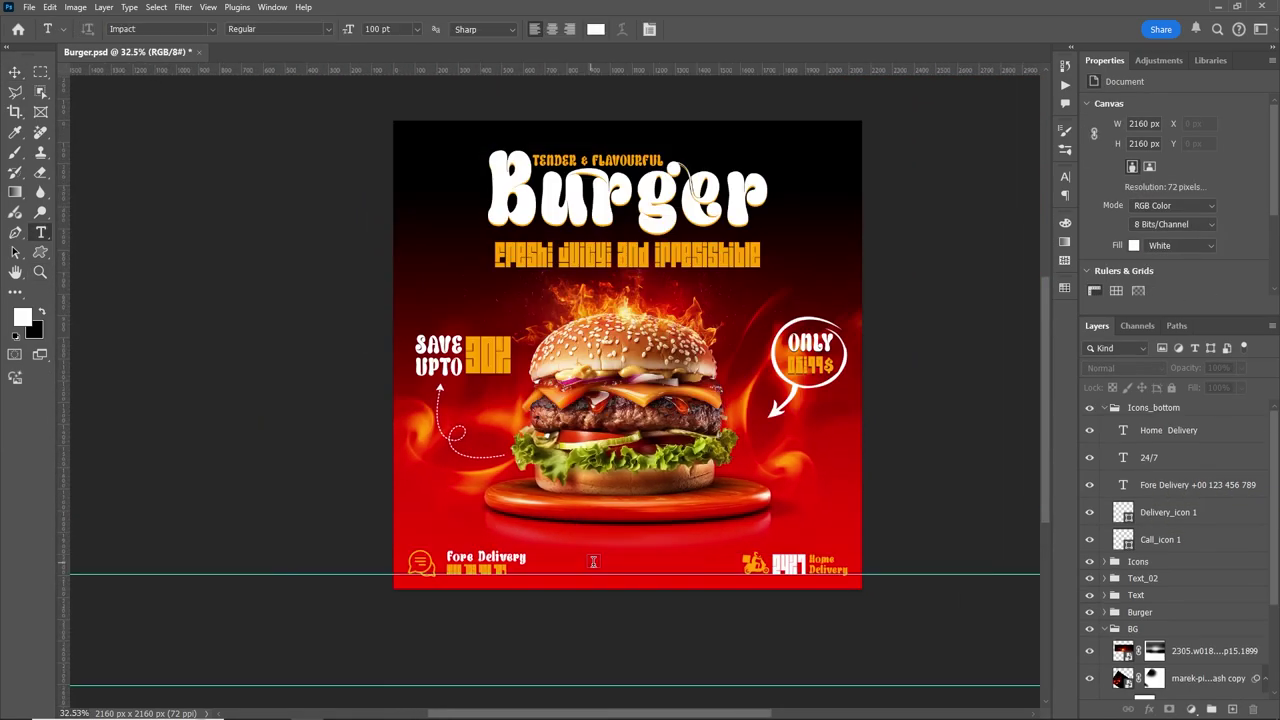
left_click(599, 566)
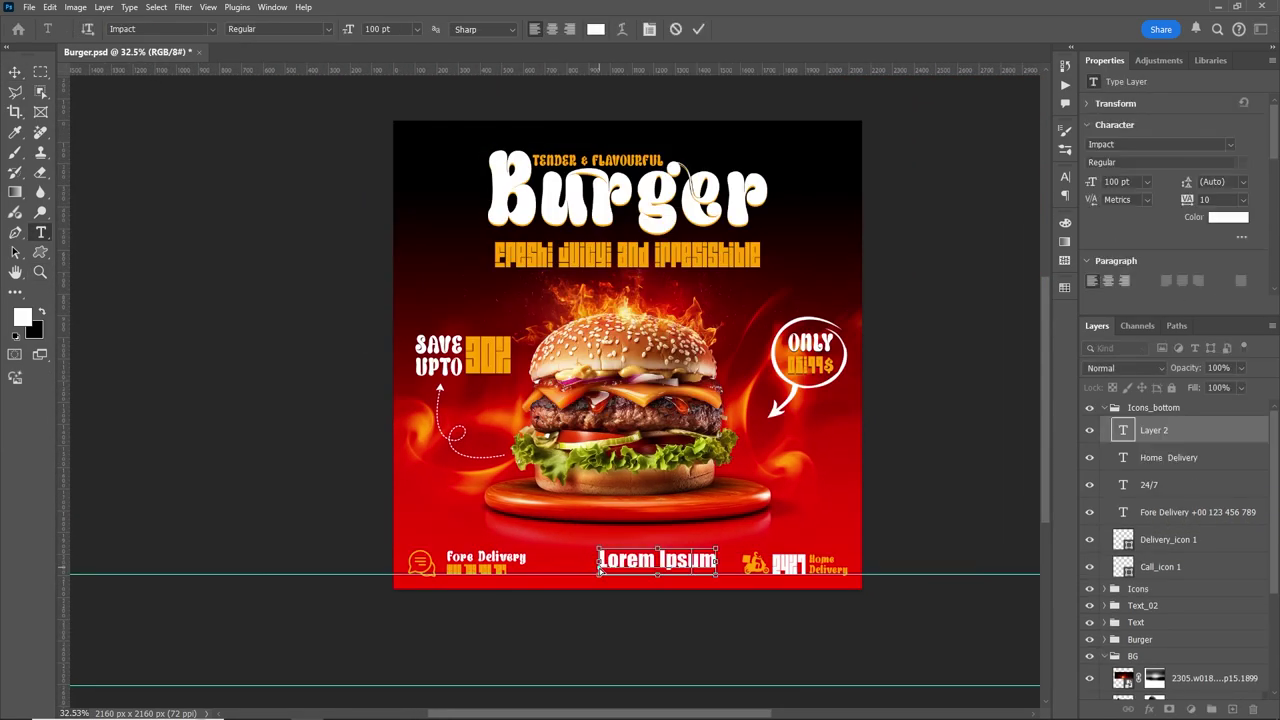
type("Order Now")
left_click(15, 72)
left_click(353, 31)
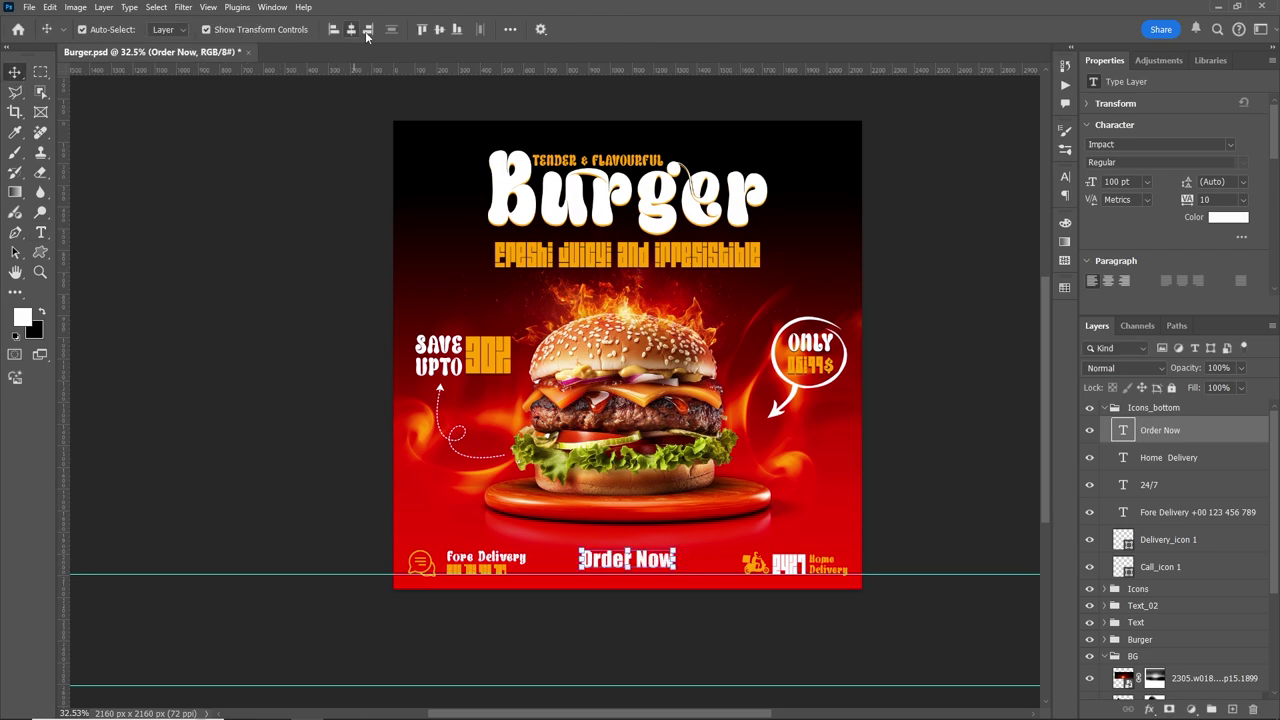
scroll(700, 533, "up", 3)
scroll(700, 580, "up", 2)
left_click_drag(643, 509, 643, 527)
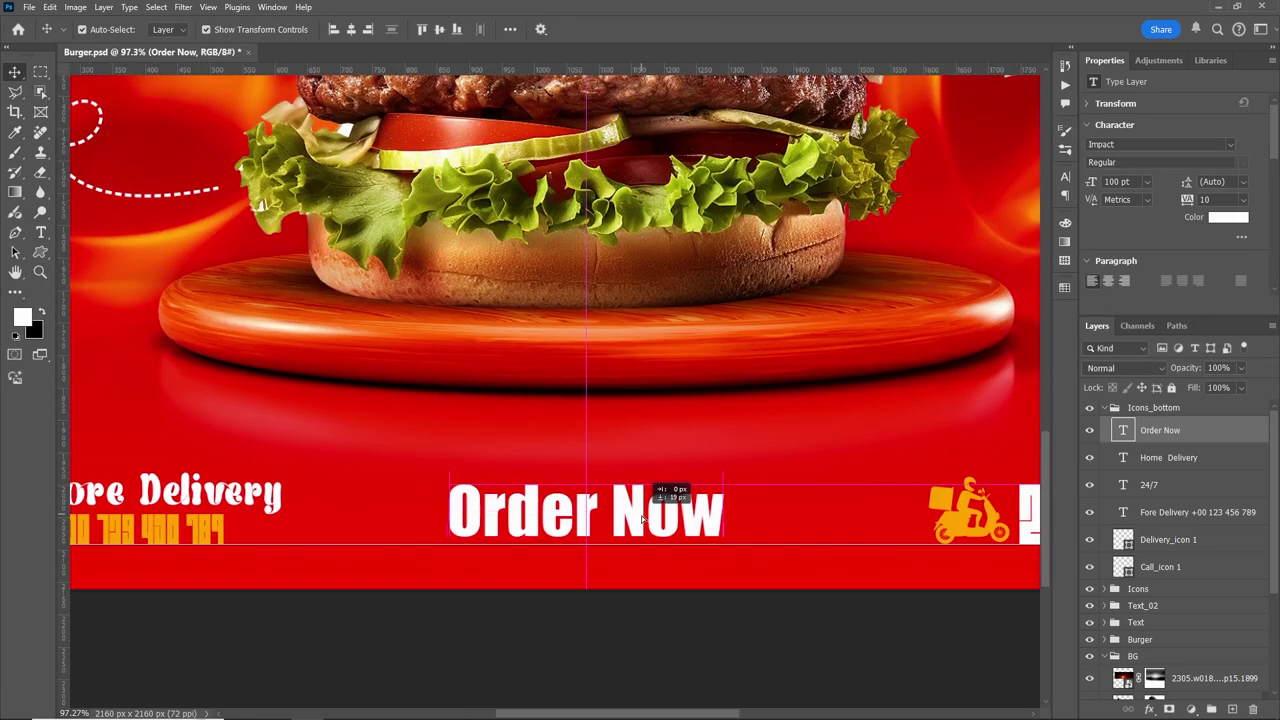
Step: Set Order Now in Creating Graphics Demo at 72 pt
double_click(643, 520)
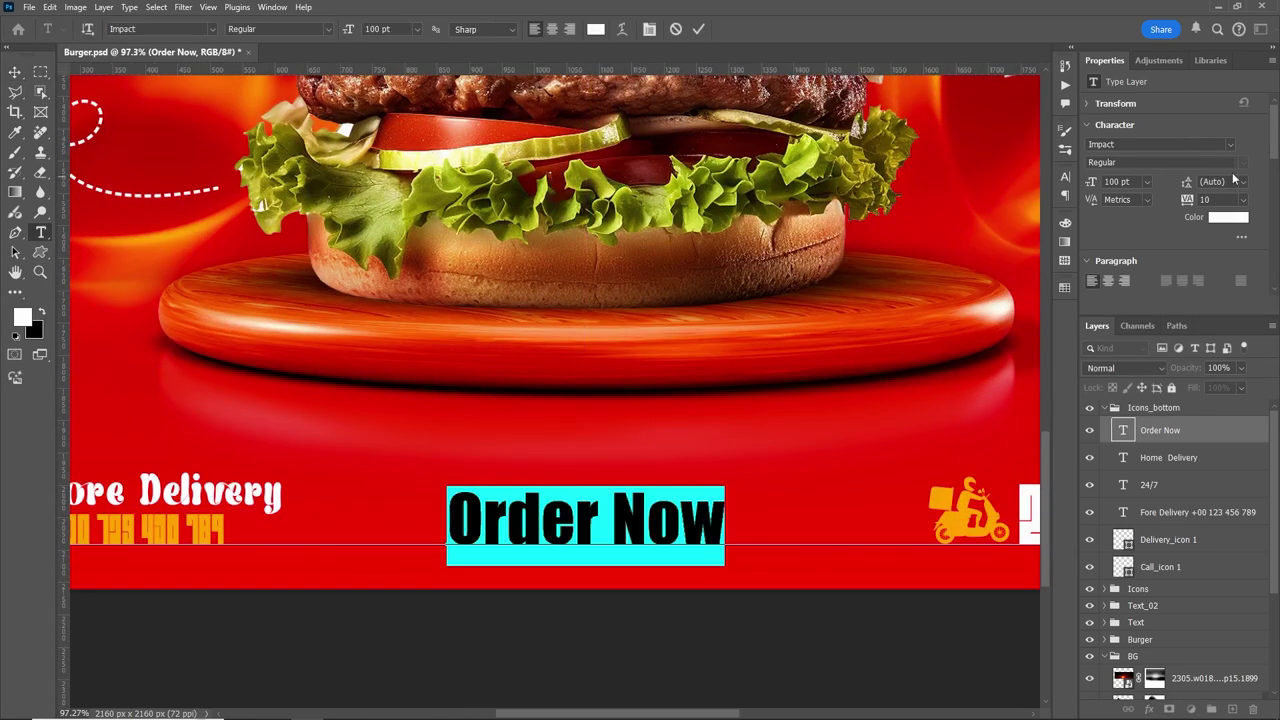
left_click(1230, 145)
left_click(1205, 221)
left_click(416, 29)
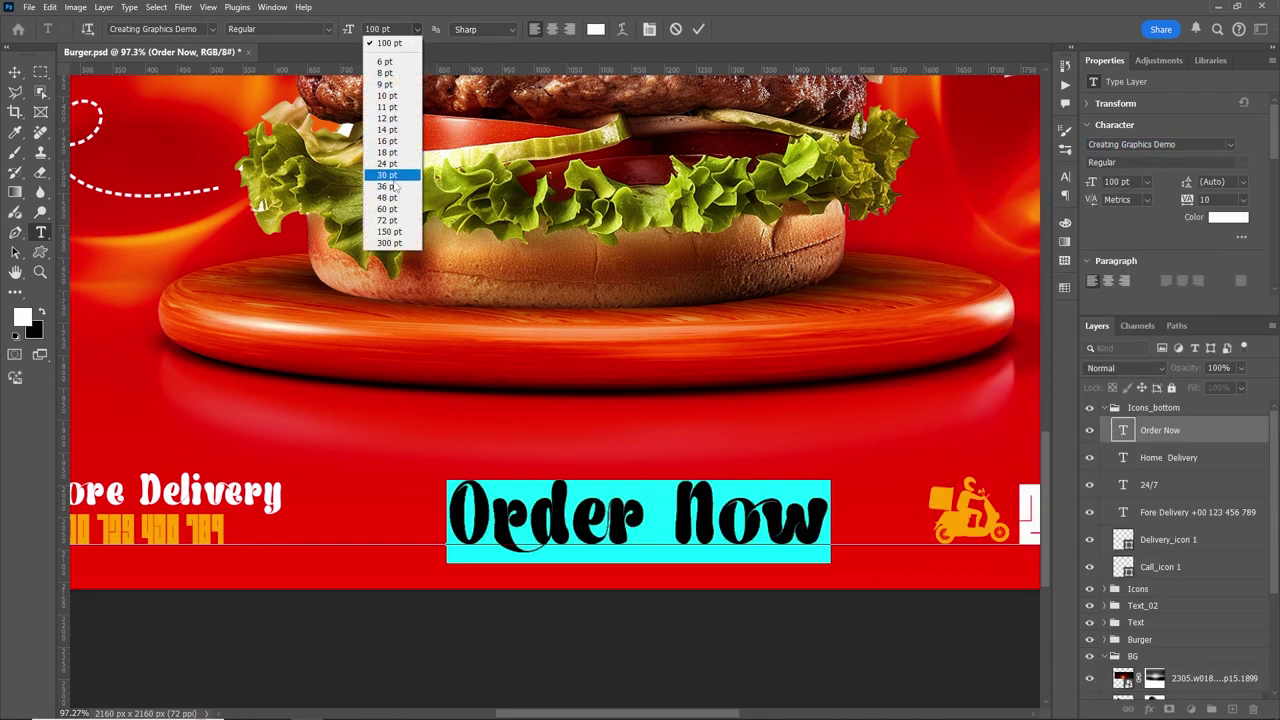
left_click(389, 221)
left_click(14, 74)
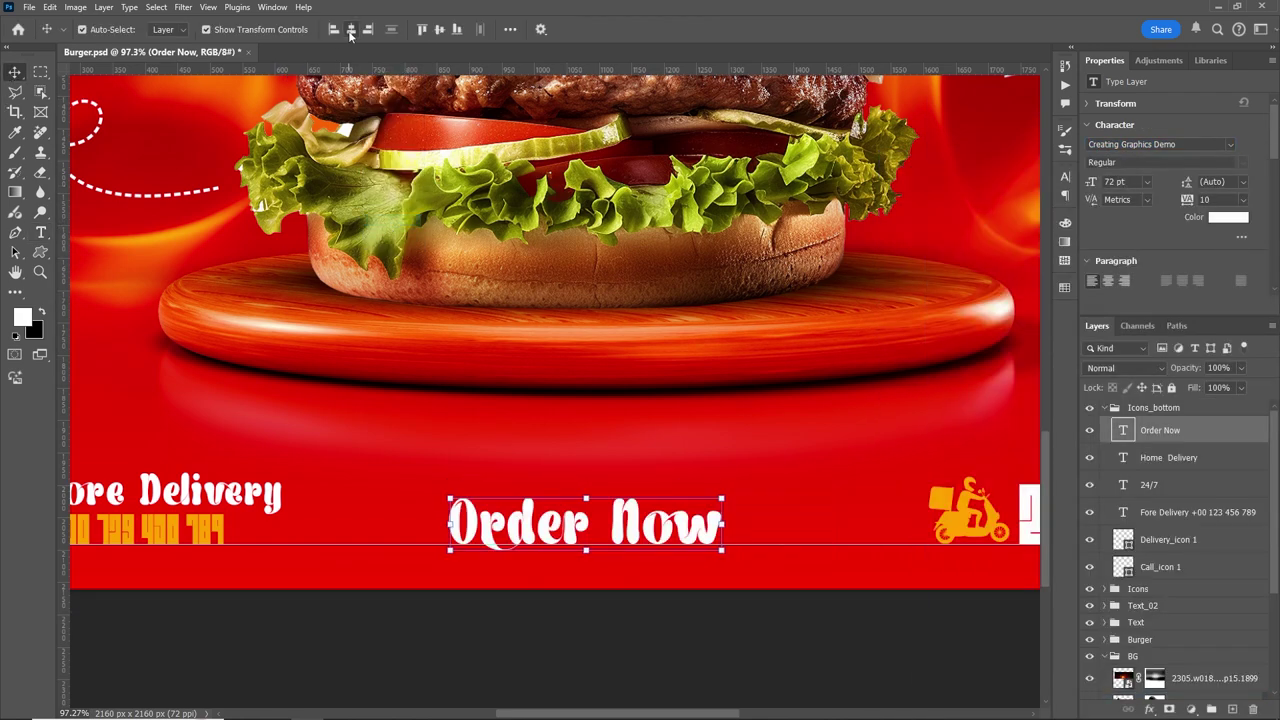
left_click(463, 651)
Step: Reduce the Order Now text to 48 pt
scroll(409, 617, "down", 5)
scroll(455, 630, "up", 4)
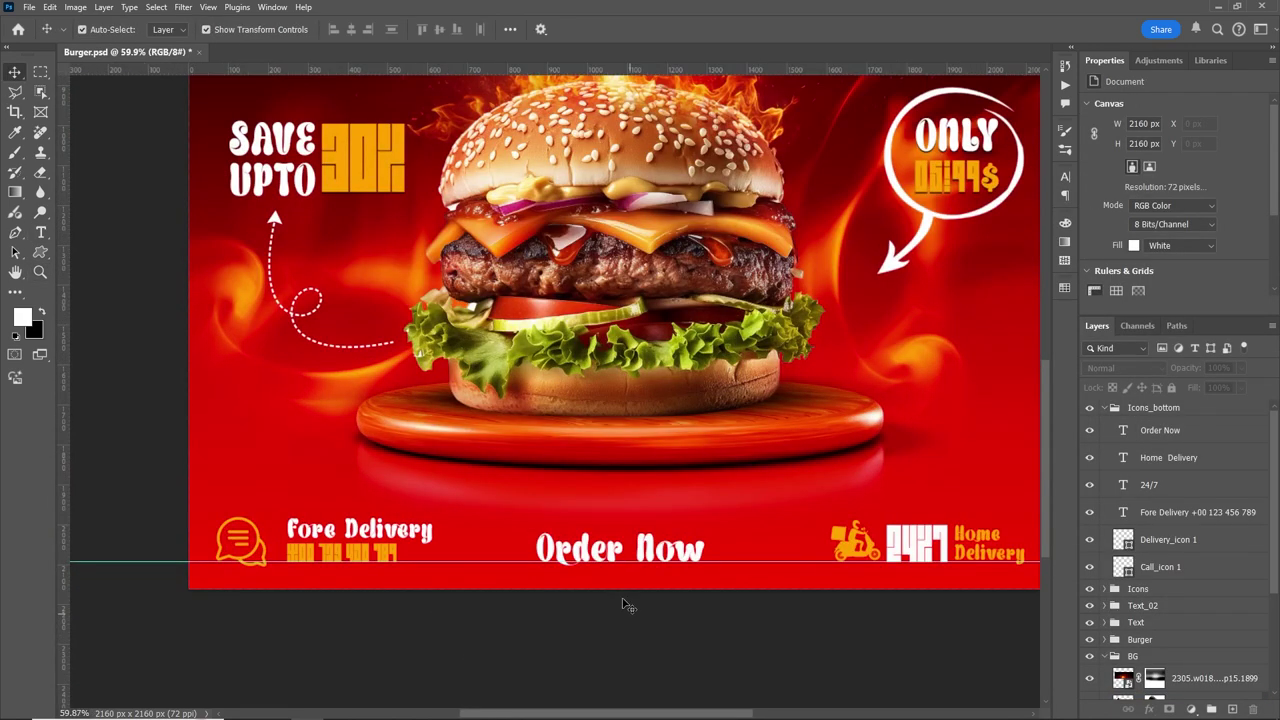
key("z")
scroll(611, 645, "down", 2)
scroll(611, 645, "up", 1)
scroll(611, 645, "down", 1)
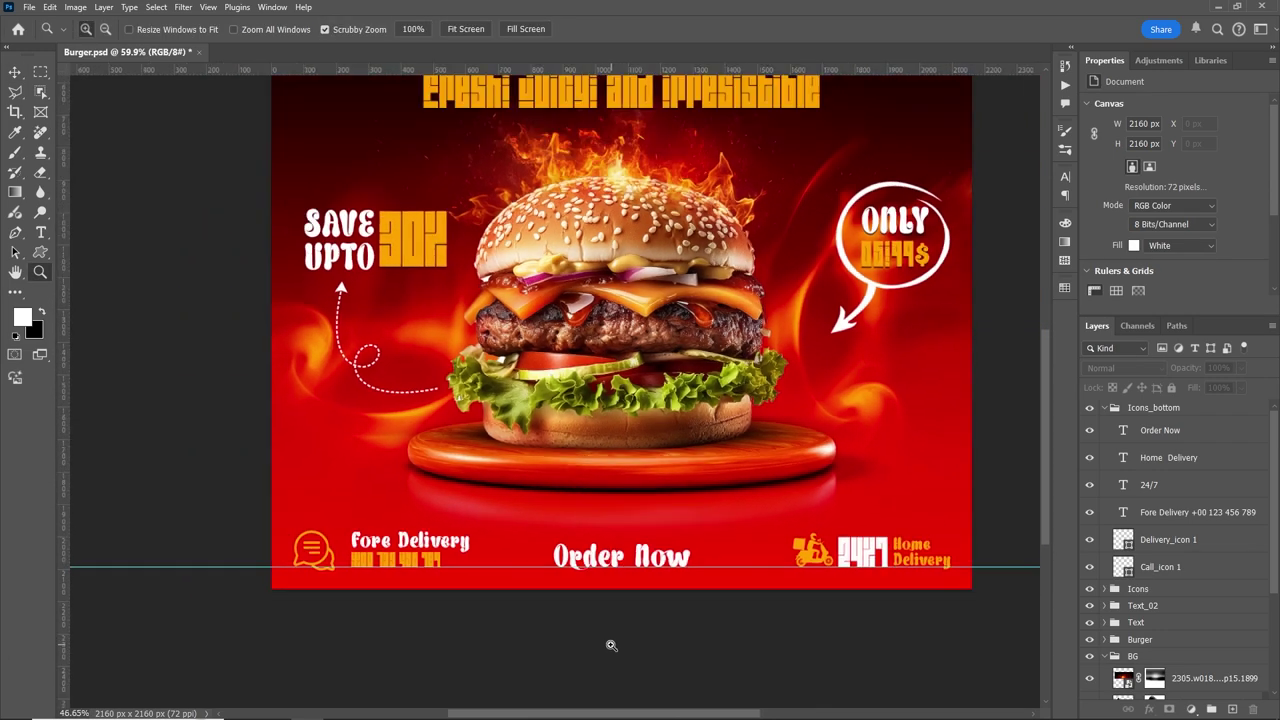
scroll(594, 620, "up", 1)
scroll(614, 614, "up", 2)
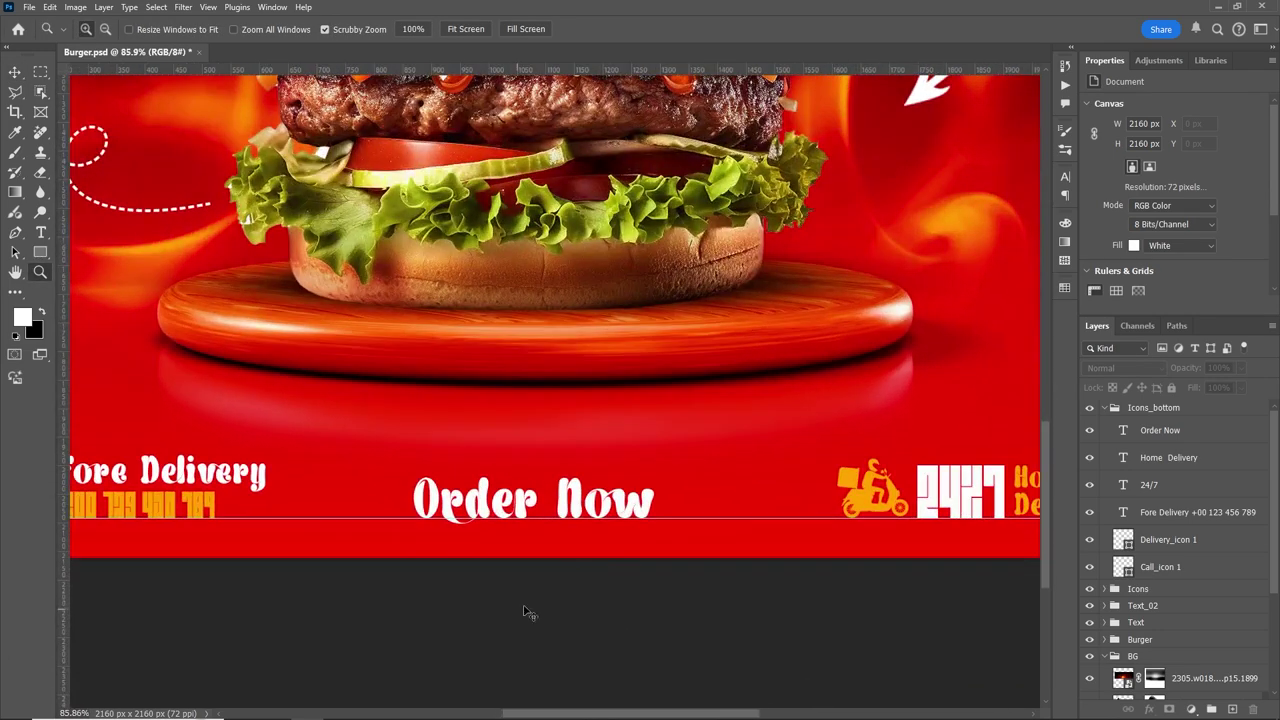
left_click(1160, 430)
double_click(1122, 430)
left_click(1147, 181)
left_click(1128, 355)
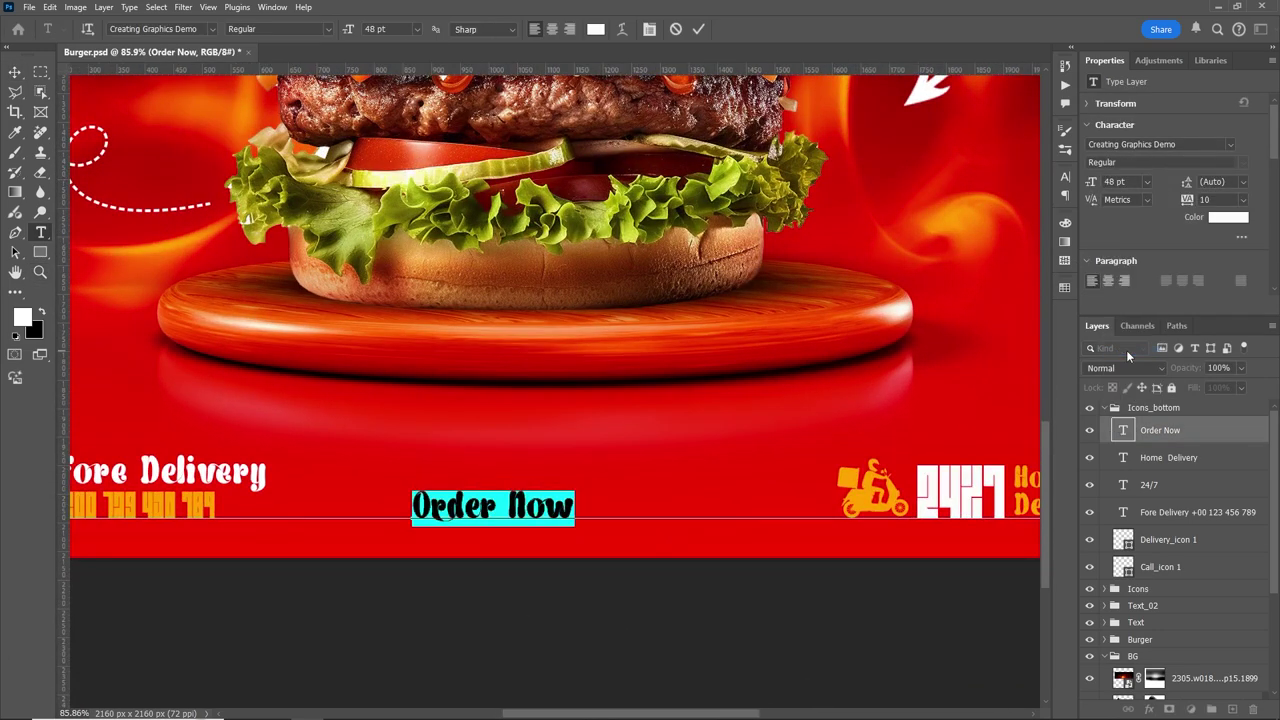
left_click(698, 29)
Step: Nudge Order Now slightly right in the bottom bar
key("v")
left_click_drag(471, 510, 513, 510)
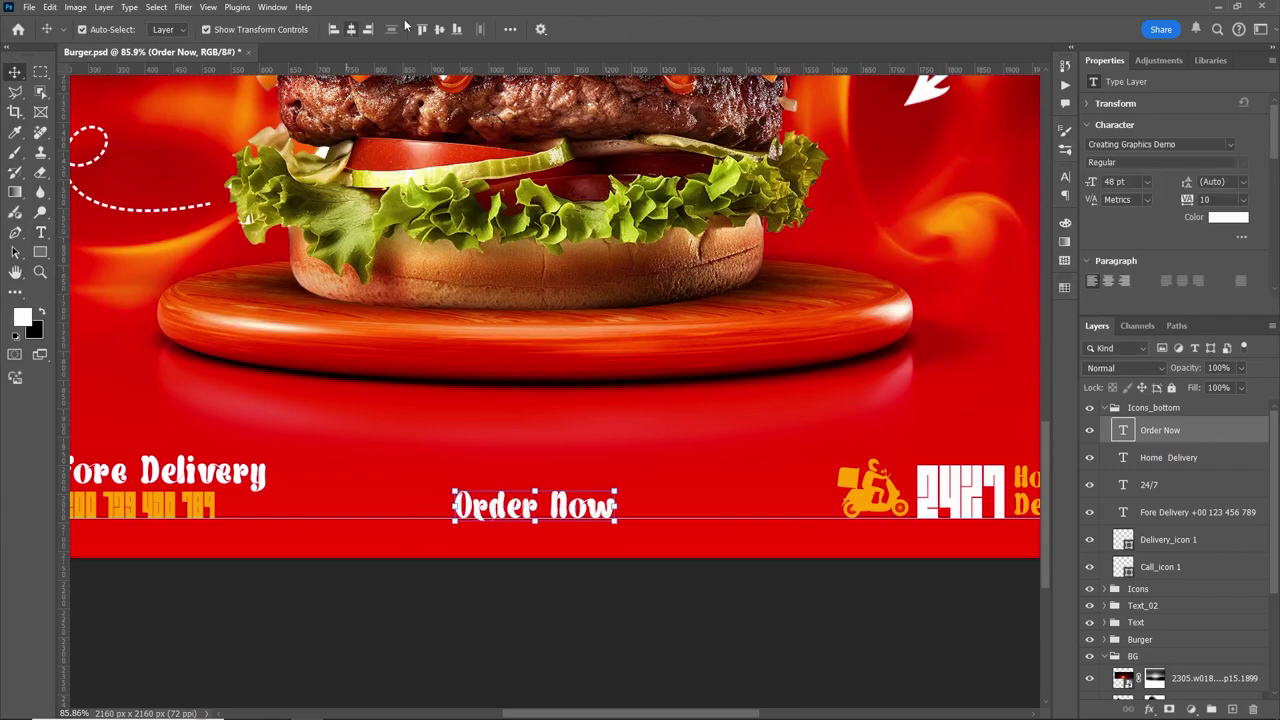
left_click(513, 510)
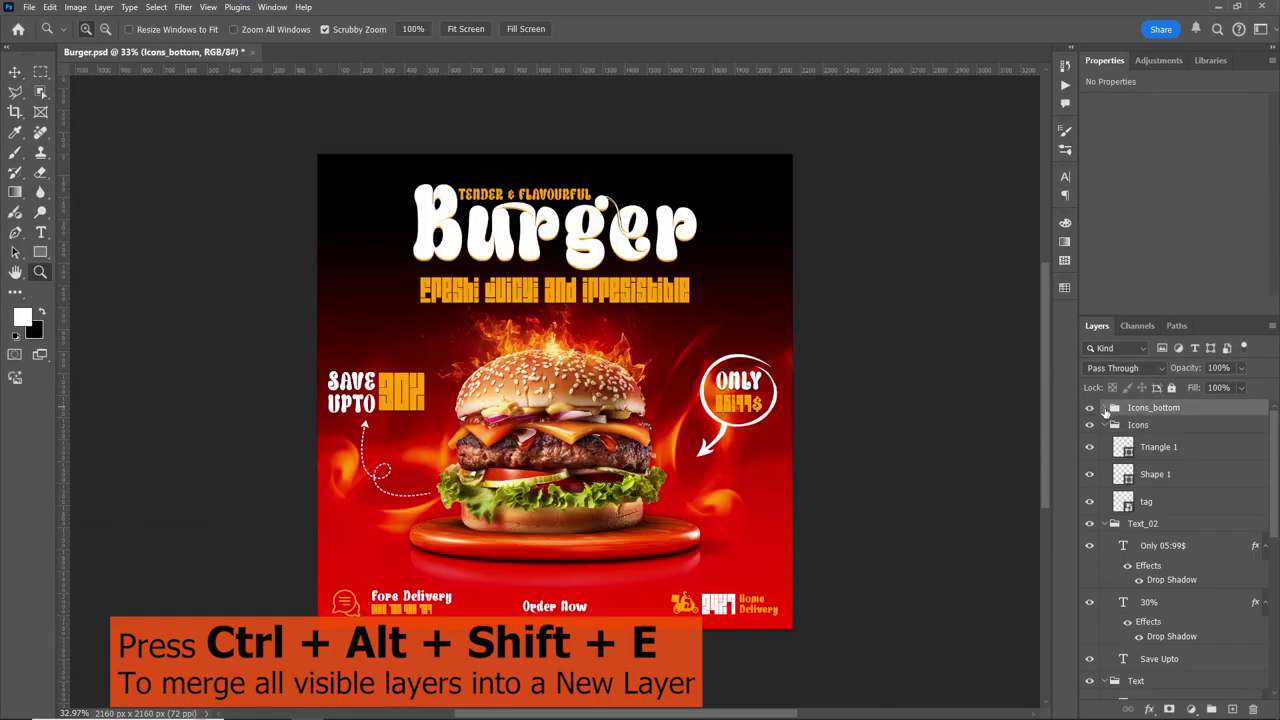
Step: Collapse the Icons, Text_02, Text and BG layer groups
left_click(1103, 523)
left_click(1103, 424)
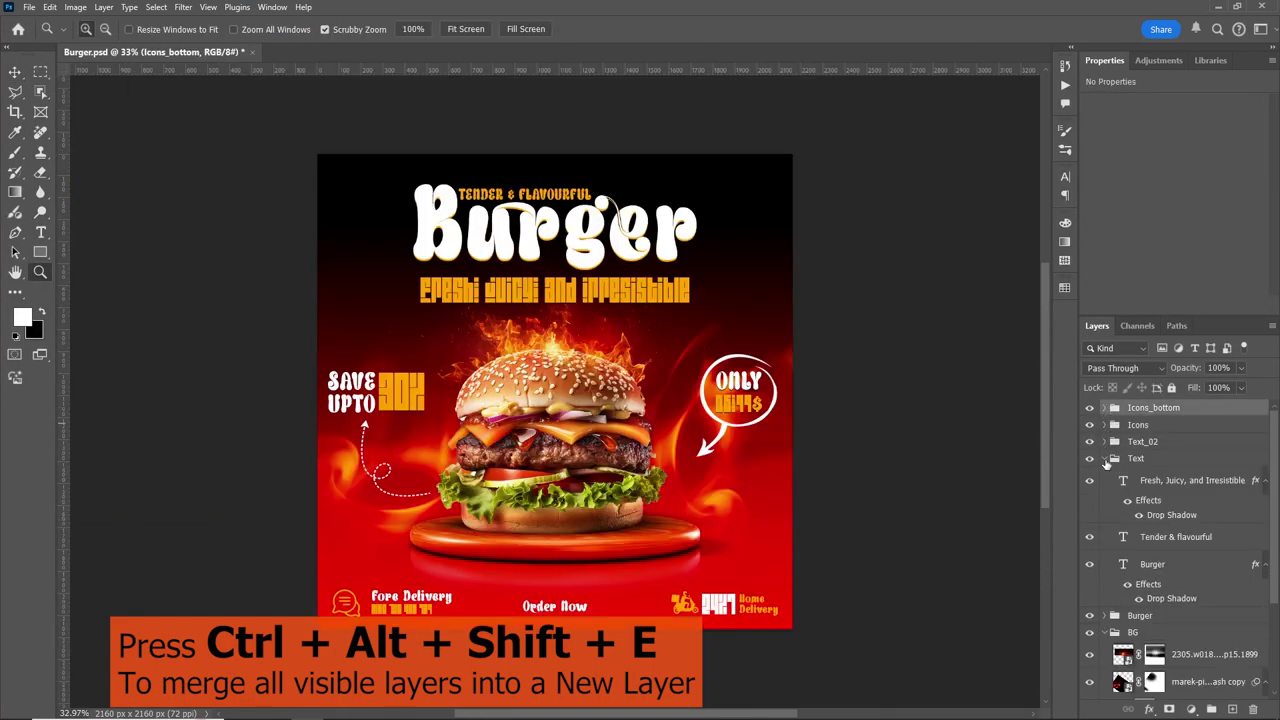
left_click(1104, 460)
left_click(1103, 492)
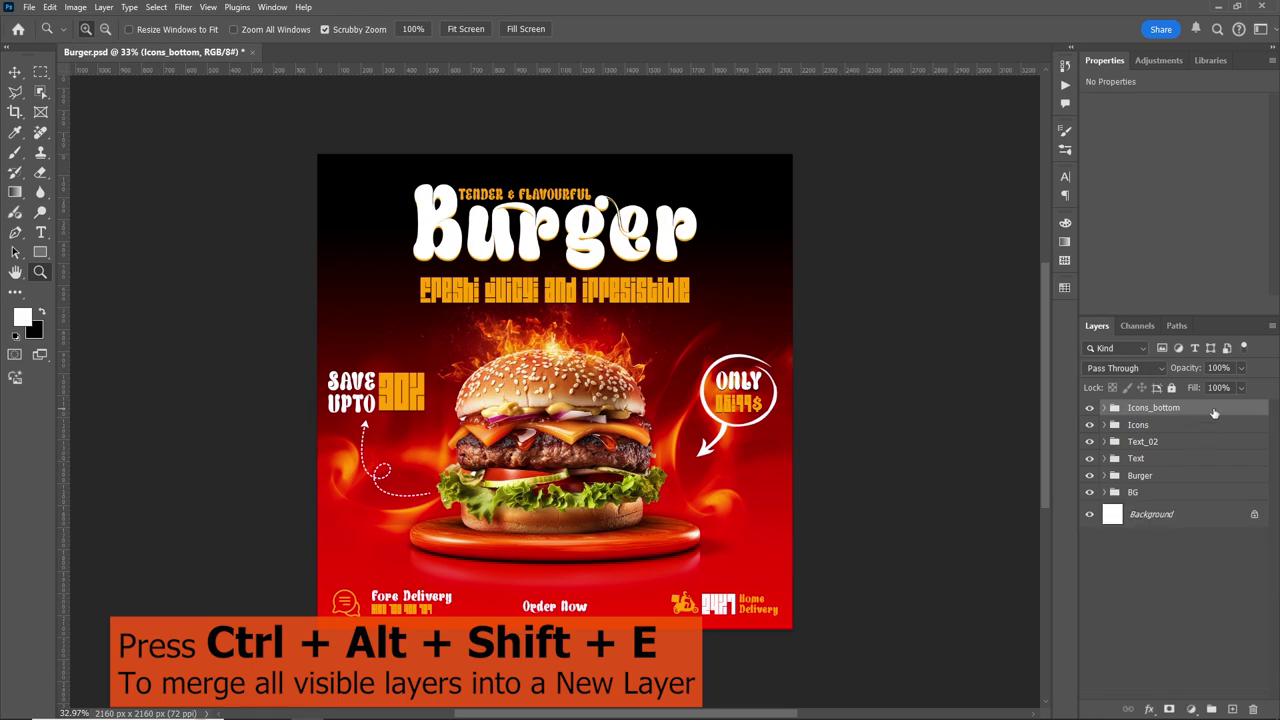
Step: Stamp all visible layers into a new Layer 2 and convert it to a smart object
key("ctrl+alt+shift+e")
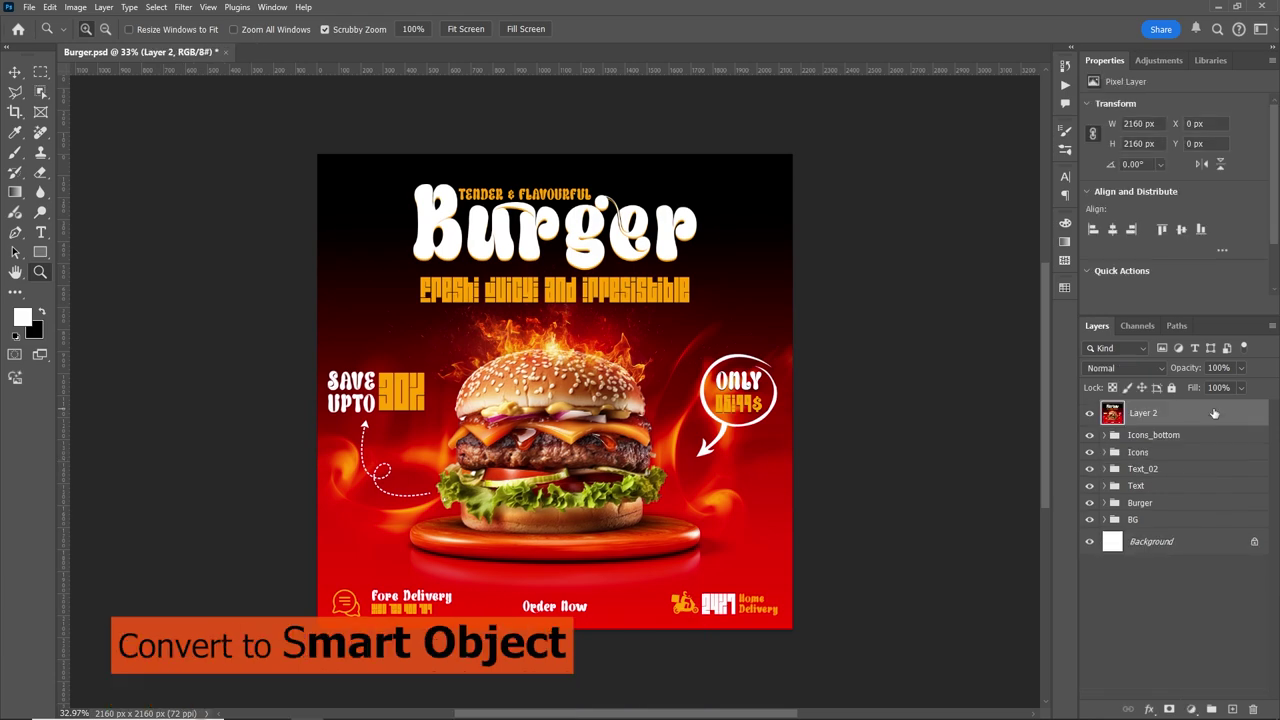
right_click(1214, 413)
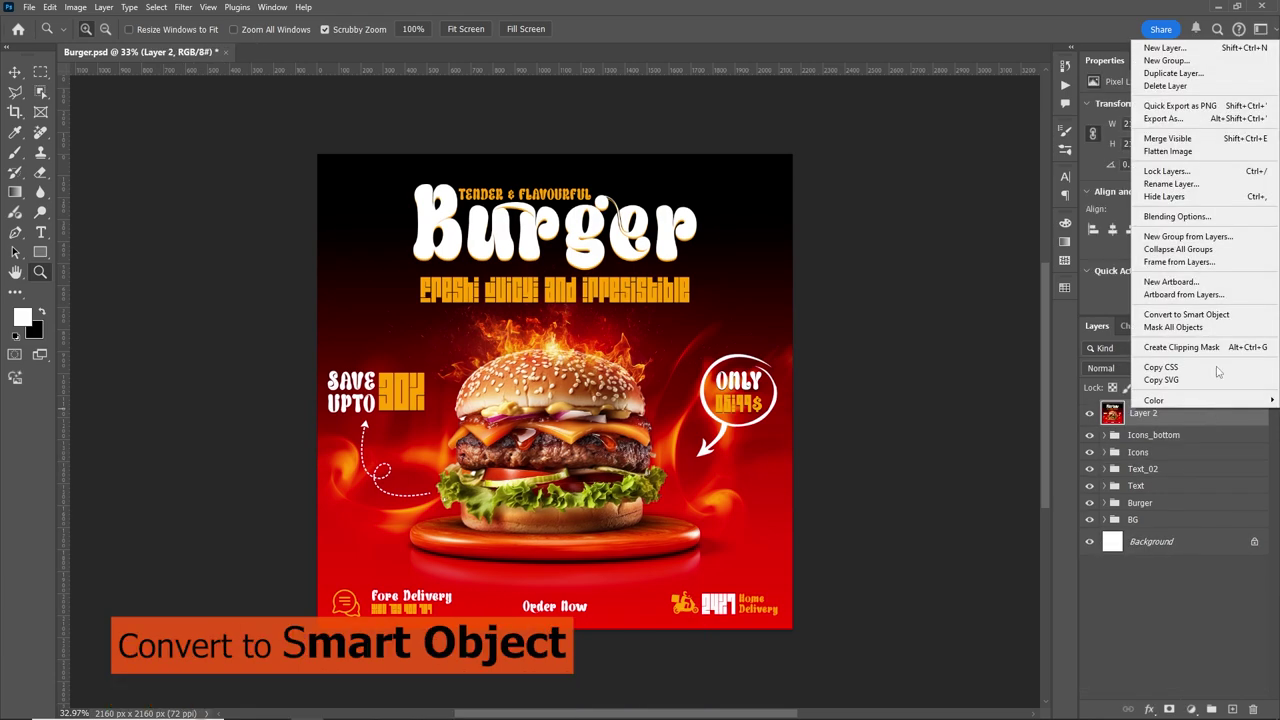
left_click(1211, 316)
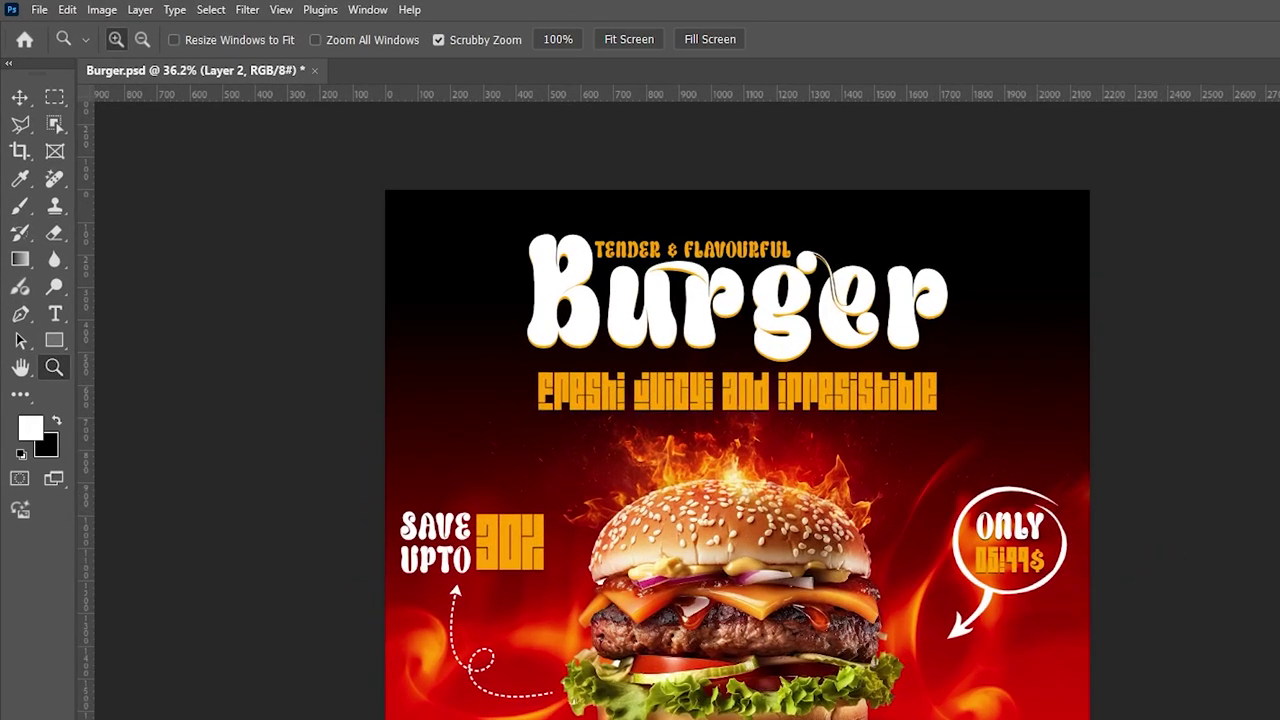
Step: In the Camera Raw Filter, set exposure +0.30 and contrast +21, and adjust highlights and shadows
left_click(247, 10)
left_click(288, 143)
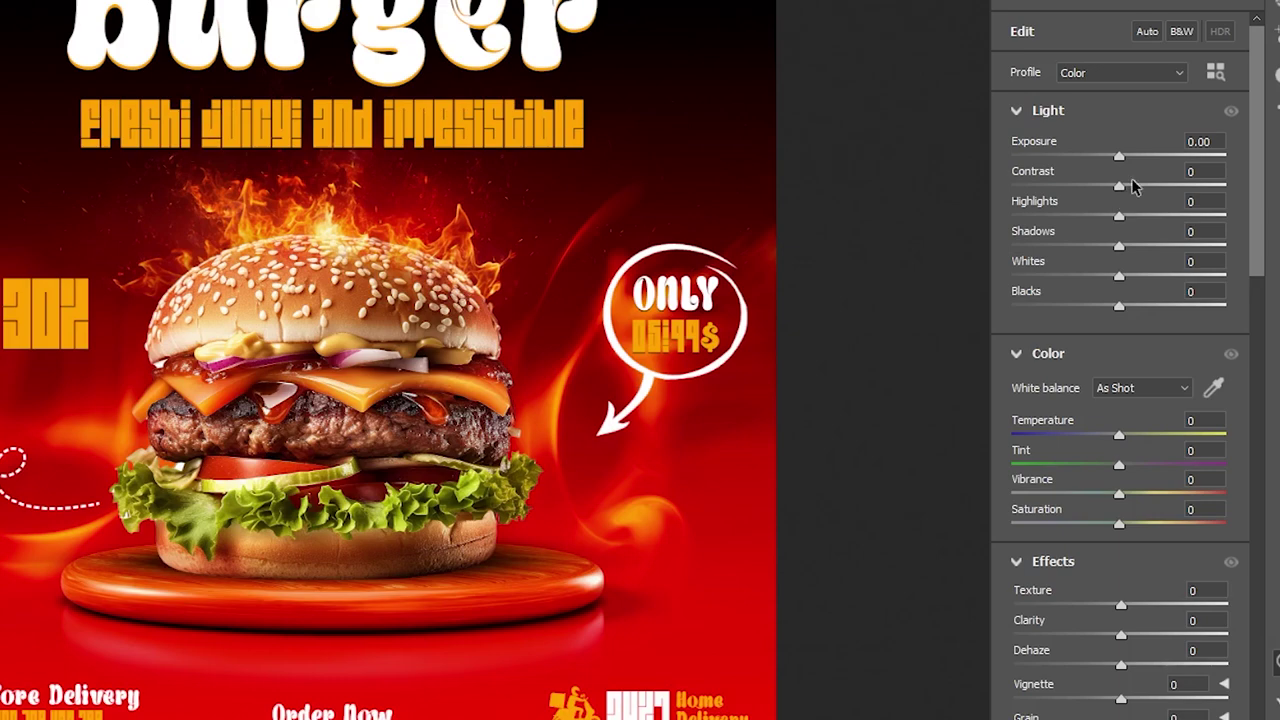
left_click_drag(1121, 163, 1139, 188)
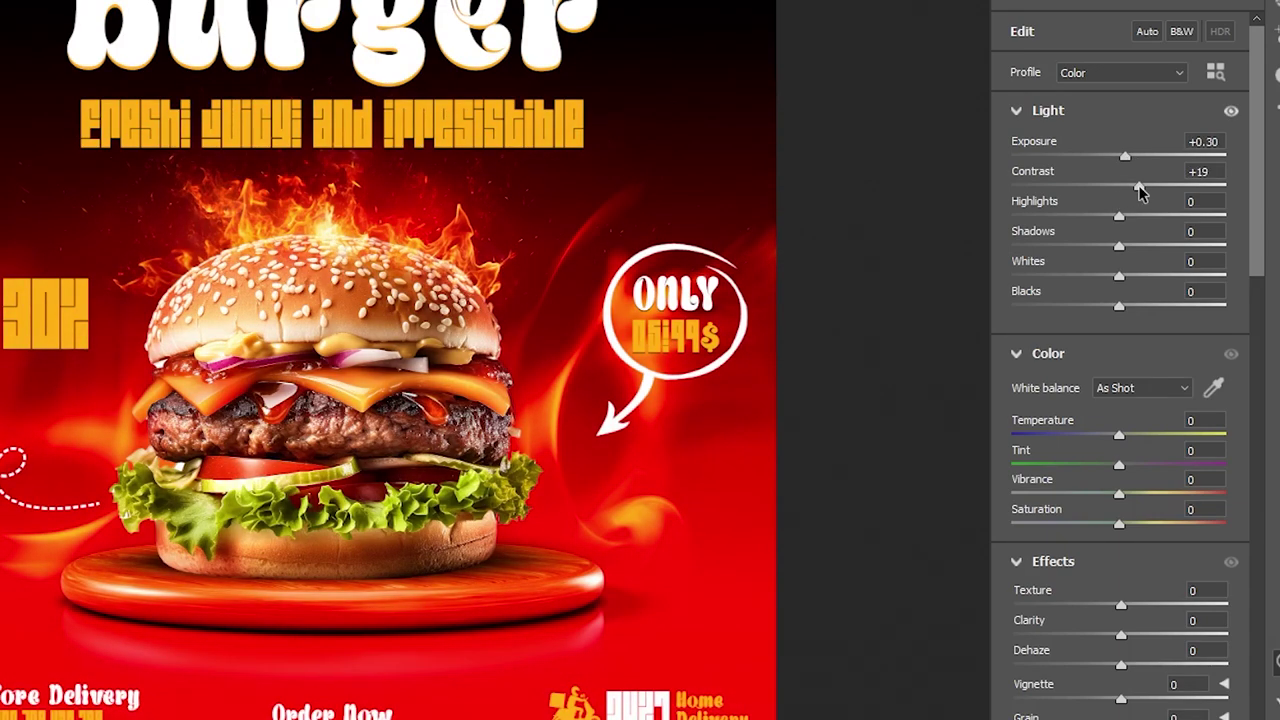
mouse_move(1119, 217)
left_mouse_down()
mouse_move(1071, 251)
mouse_move(1098, 252)
left_mouse_up()
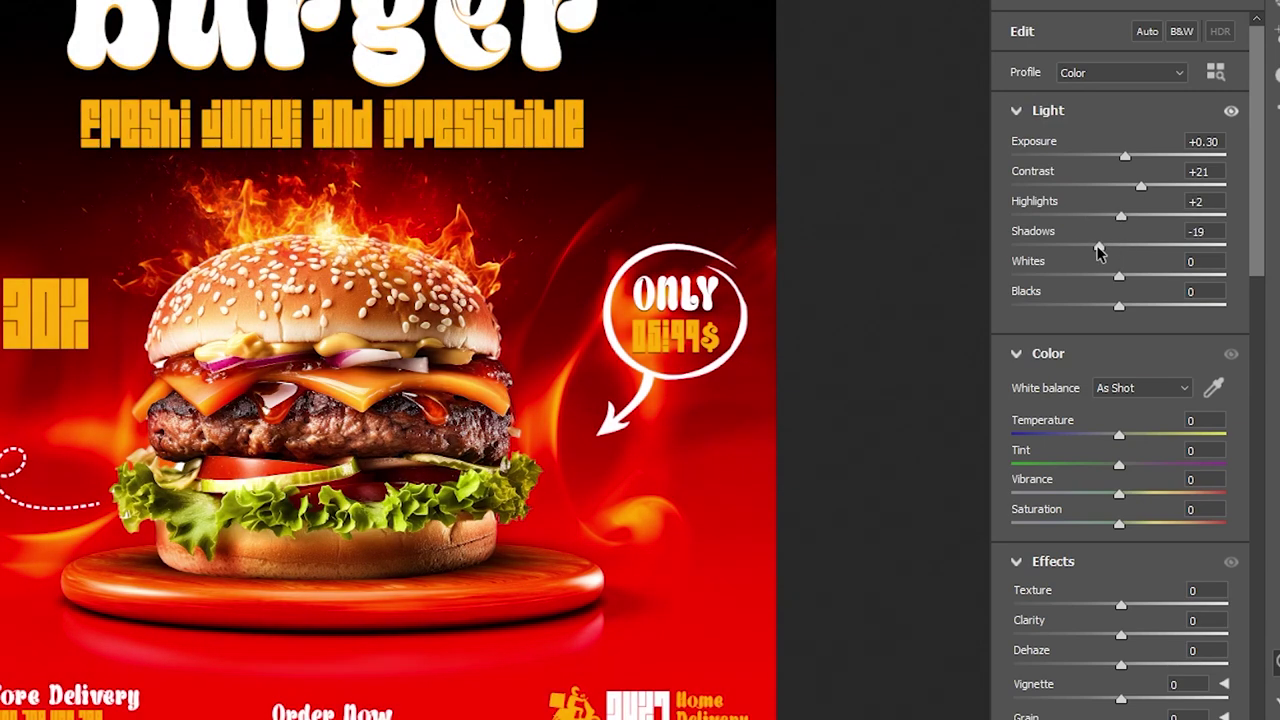
left_click_drag(1119, 306, 1099, 306)
left_click_drag(1263, 198, 1263, 262)
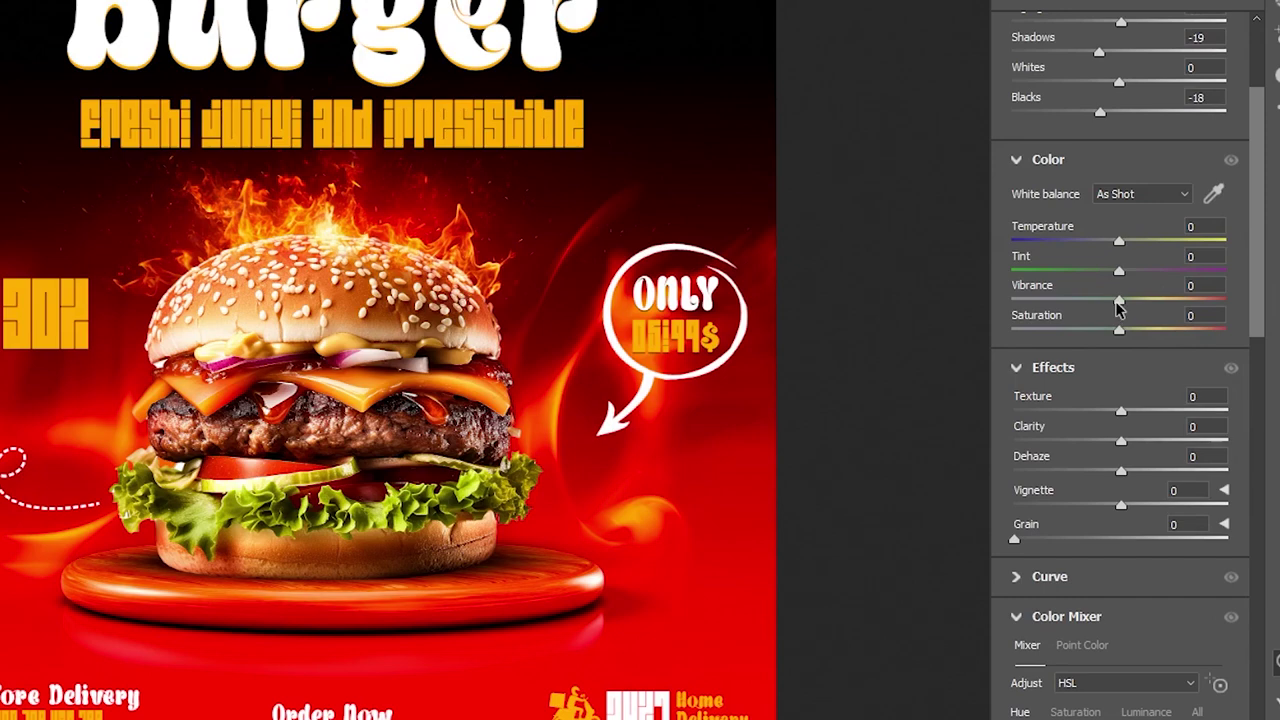
mouse_move(1119, 300)
left_mouse_down()
mouse_move(1109, 331)
mouse_move(1123, 338)
mouse_move(1133, 306)
mouse_move(1163, 312)
mouse_move(1130, 340)
mouse_move(1130, 366)
left_mouse_up()
Step: Set texture +40, clarity +11, dehaze +8, grain 5, noise reduction 21 and sharpening 100
scroll(1123, 336, "down", 3)
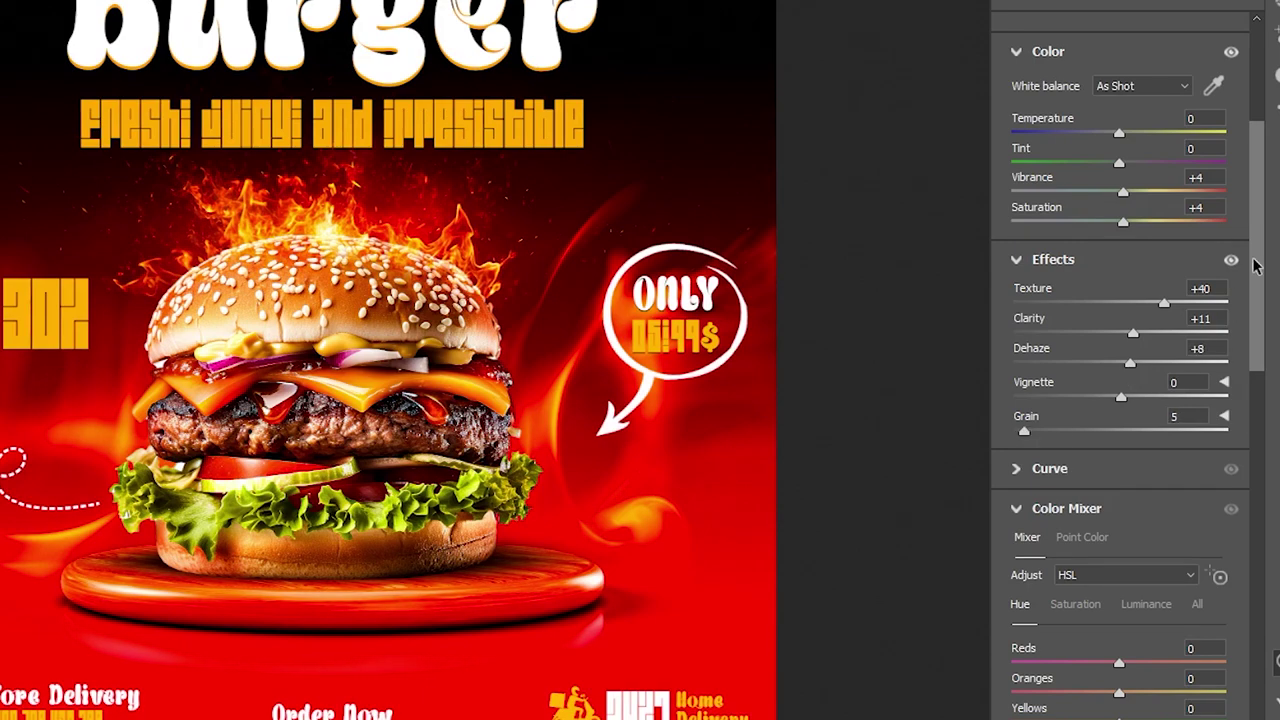
left_click_drag(1256, 265, 1266, 528)
left_click_drag(1014, 203, 1062, 207)
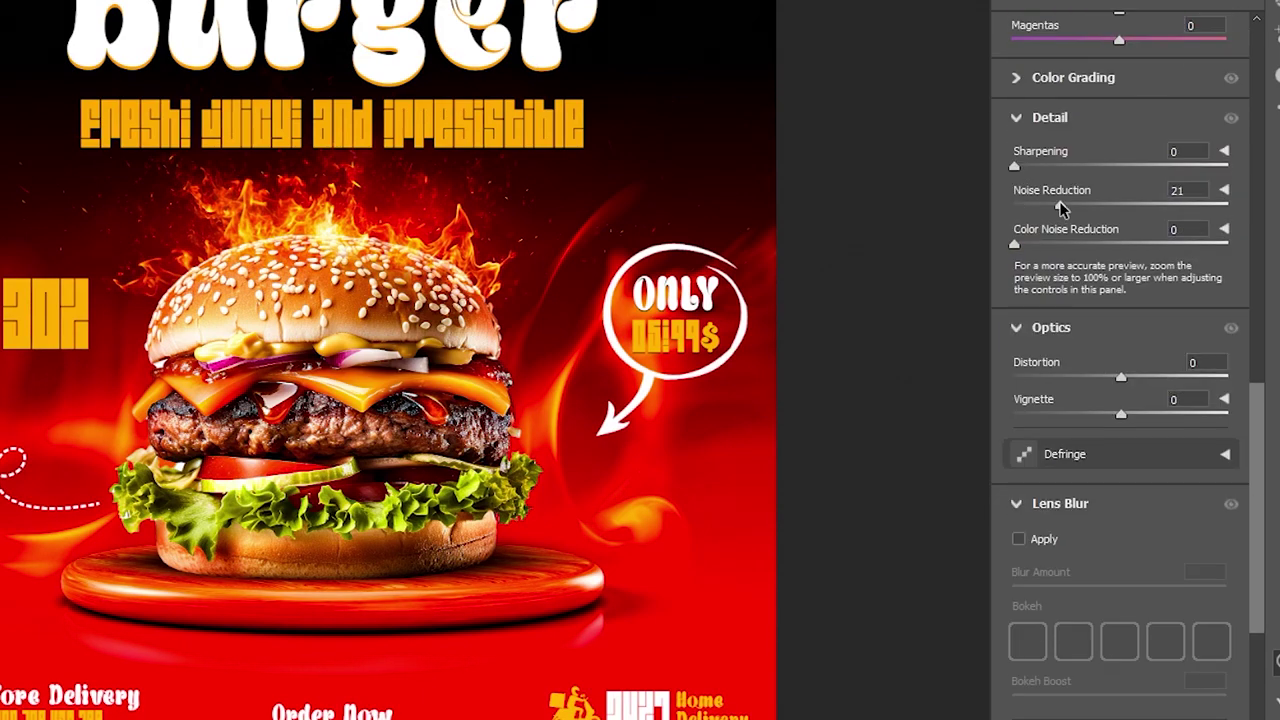
left_click_drag(1014, 244, 1056, 244)
mouse_move(1014, 165)
left_mouse_down()
mouse_move(1174, 165)
mouse_move(1158, 186)
left_mouse_up()
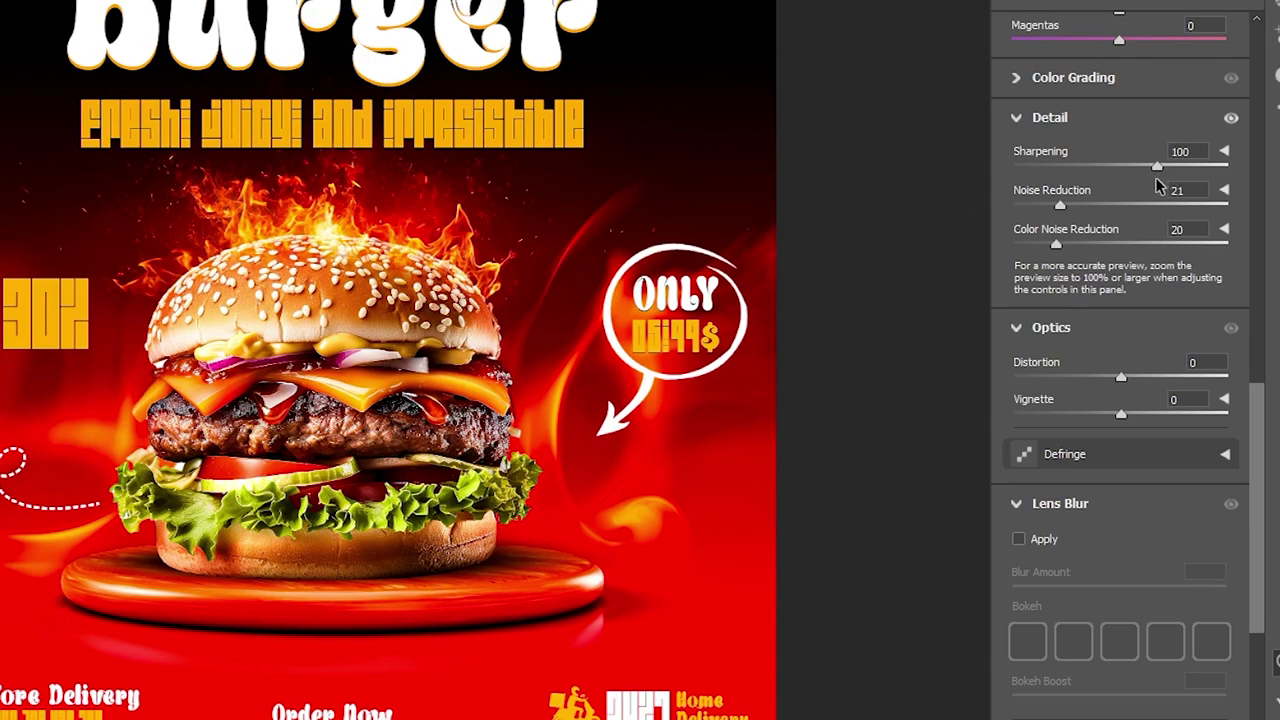
key("ctrl+minus")
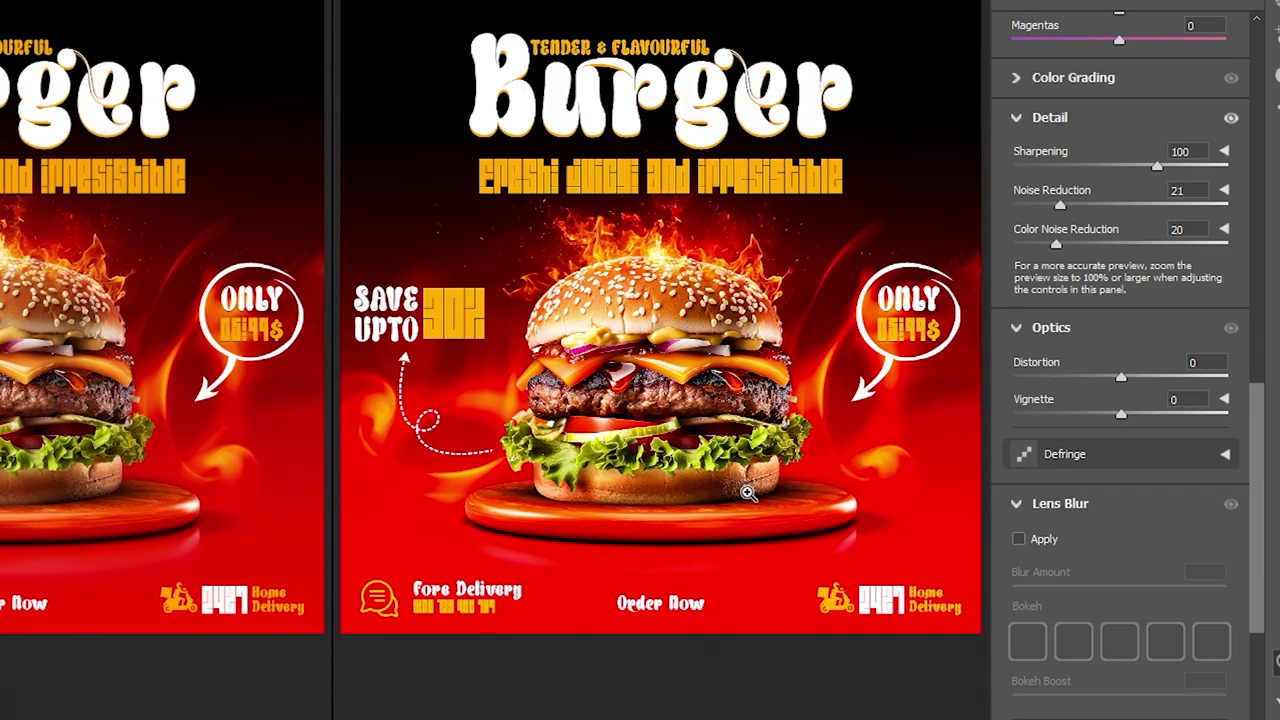
Step: Raise Camera Raw sharpening to 110 and apply the filter to Layer 2
left_click_drag(1155, 170, 1155, 184)
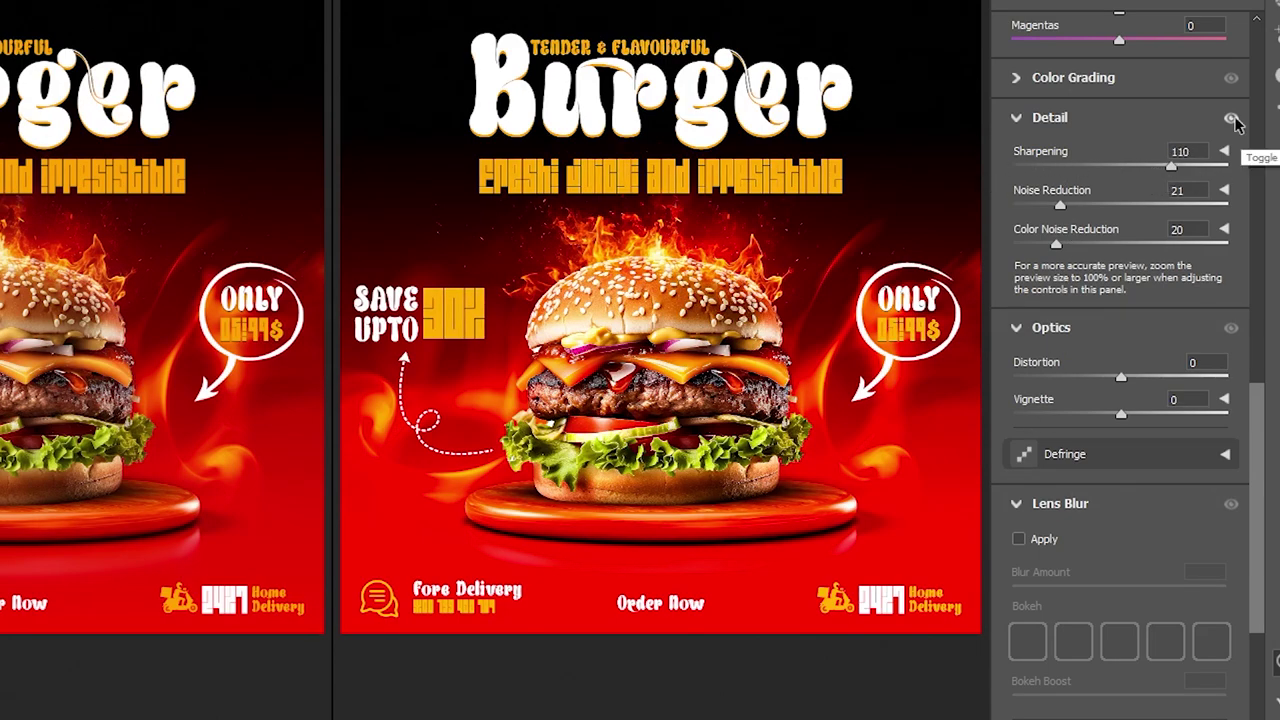
scroll(766, 338, "up", 2)
scroll(762, 339, "down", 1)
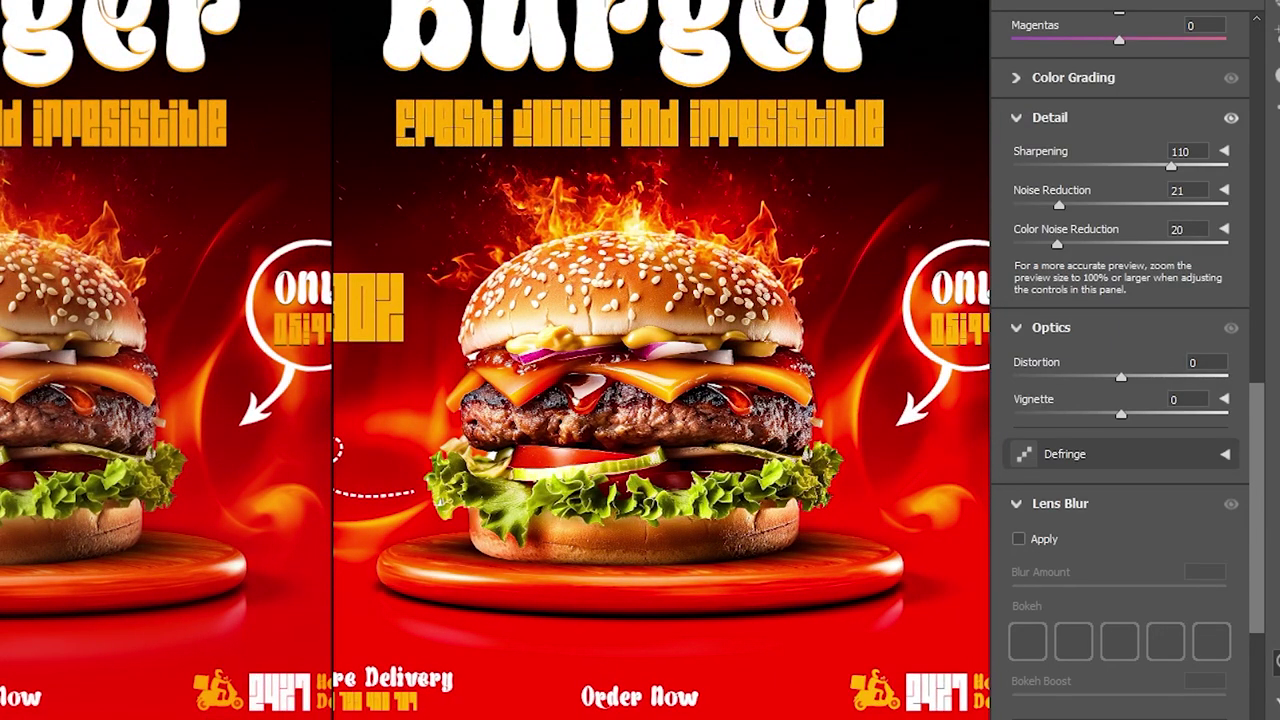
key("Return")
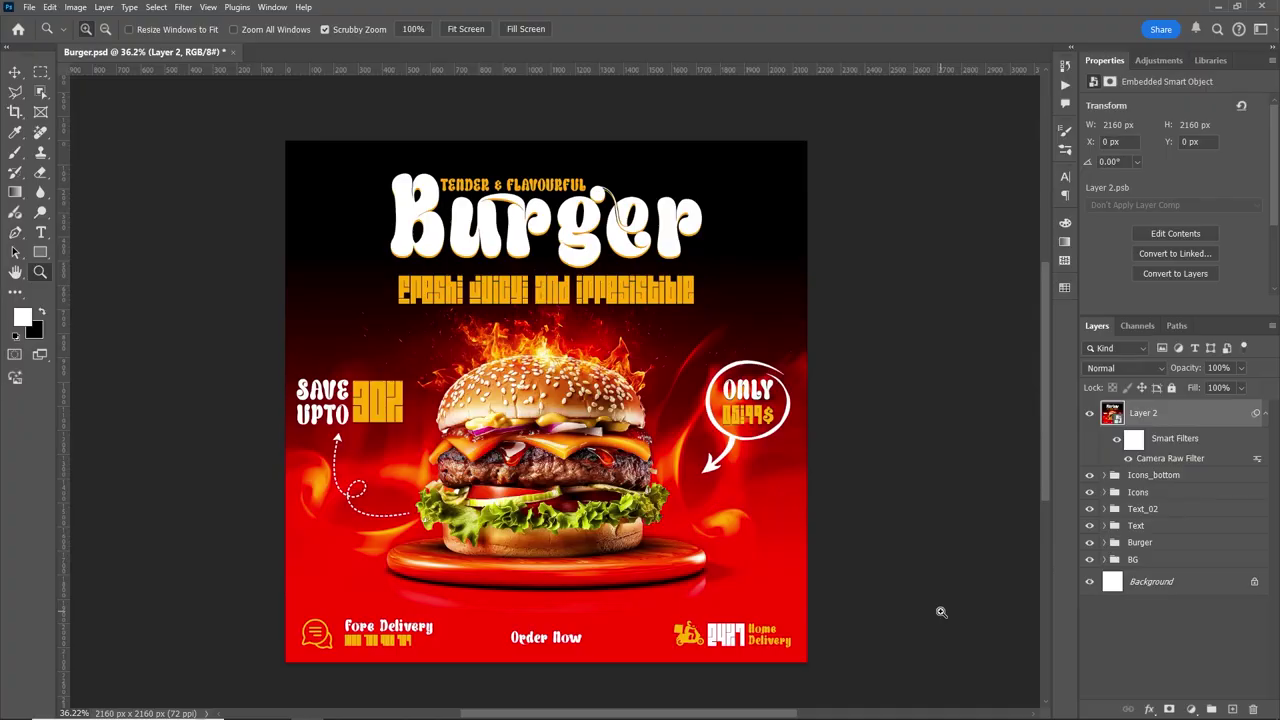